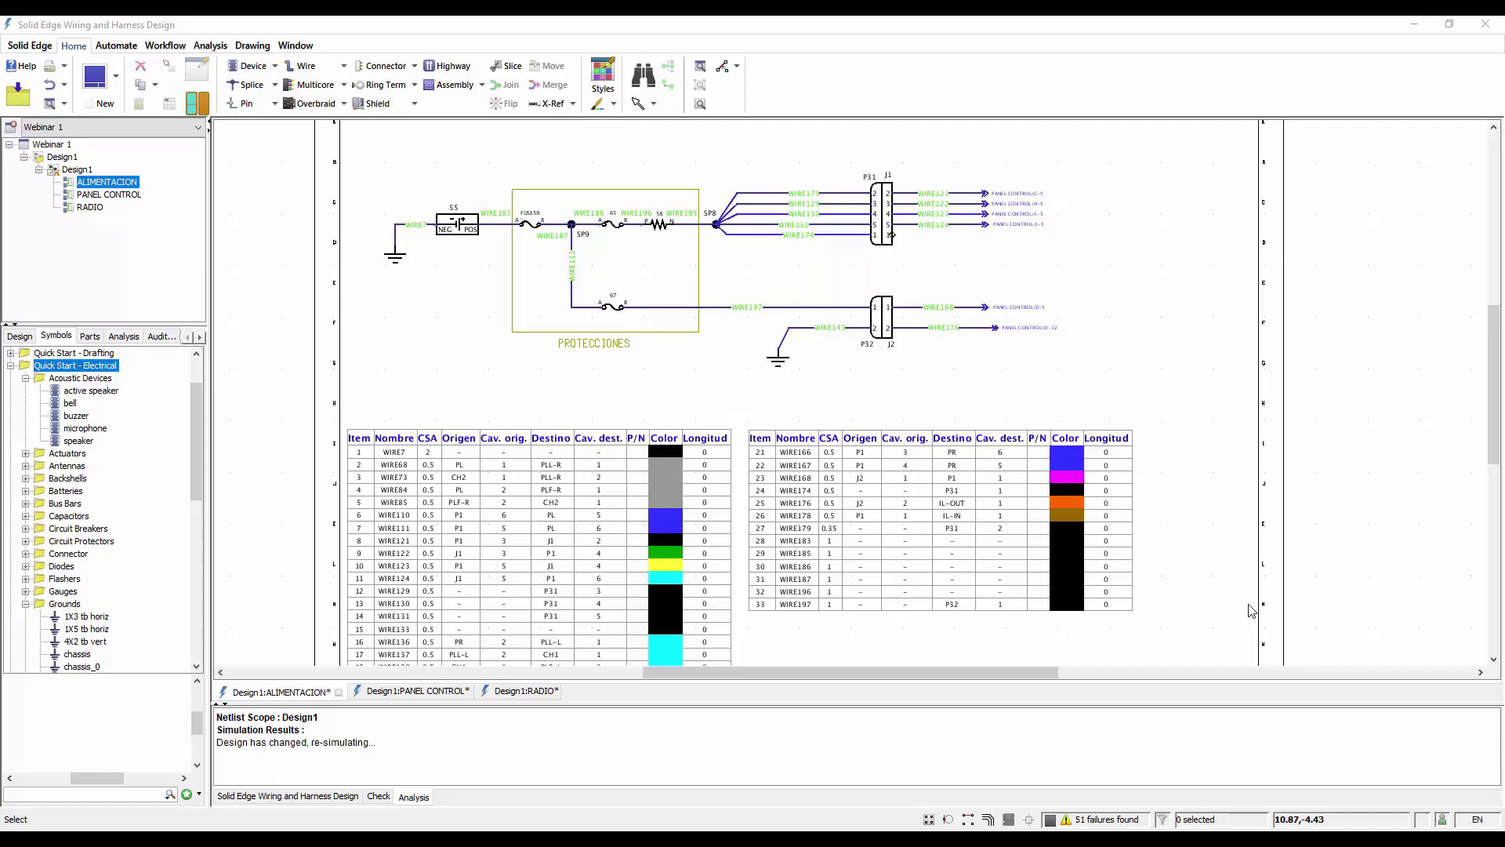
# Review the PANEL CONTROL diagram and switch to the RADIO diagram
pyautogui.click(398, 695)
pyautogui.click(398, 692)
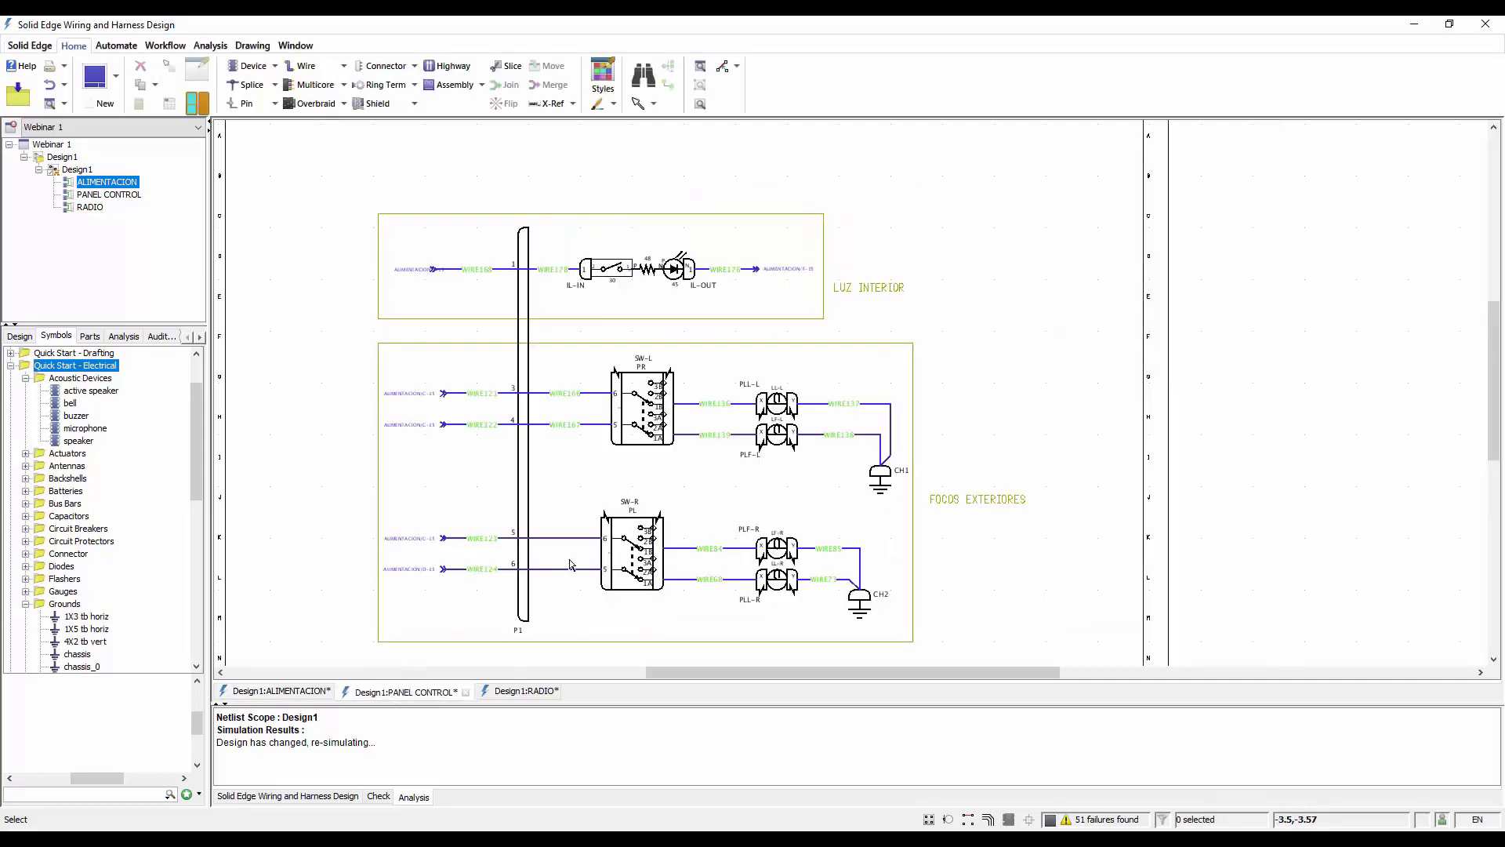
pyautogui.scroll(-2, 1052, 357)
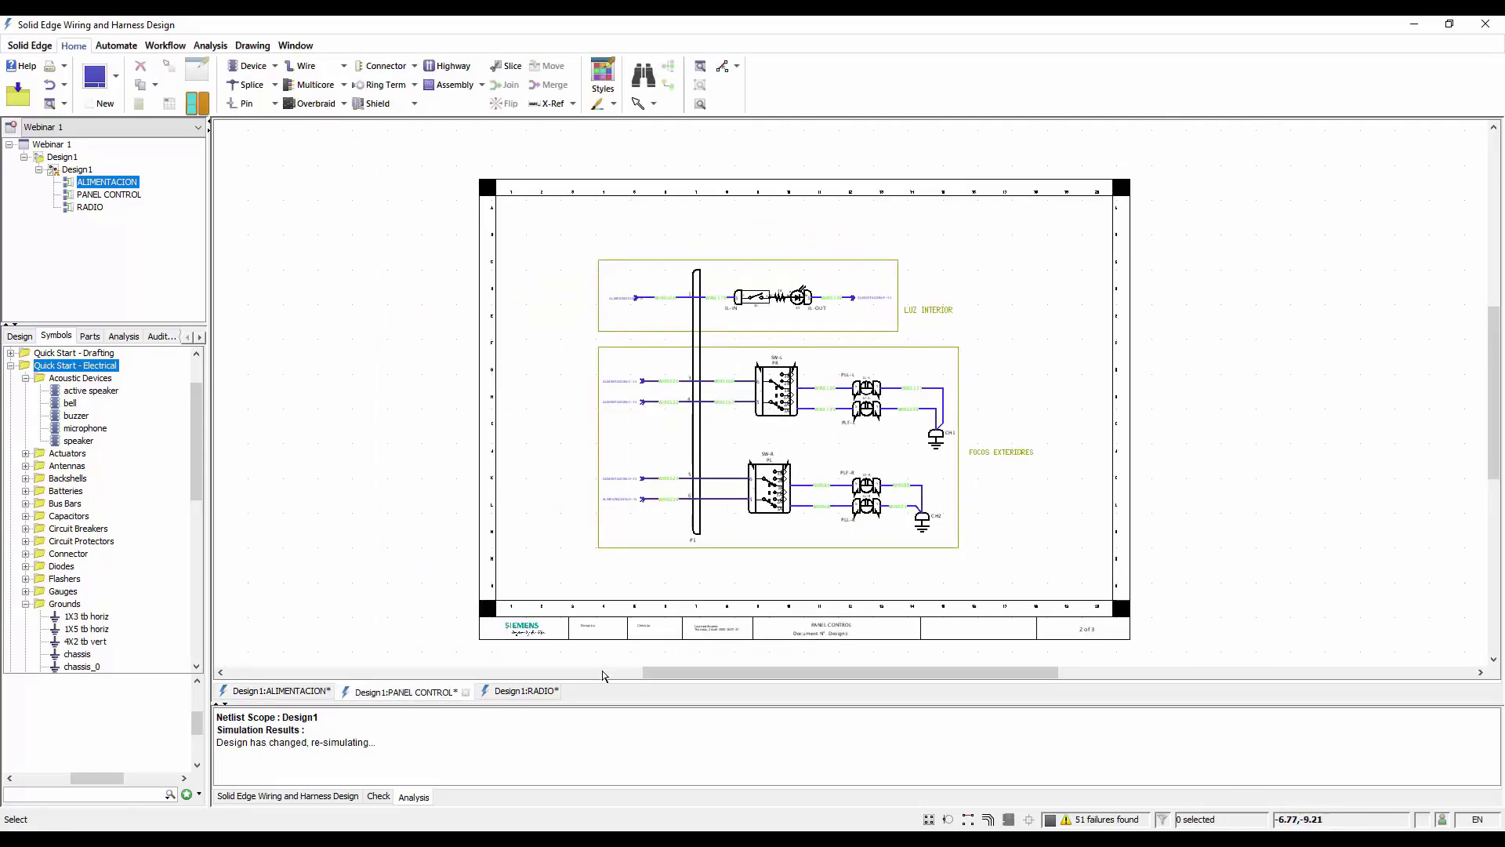
pyautogui.click(521, 692)
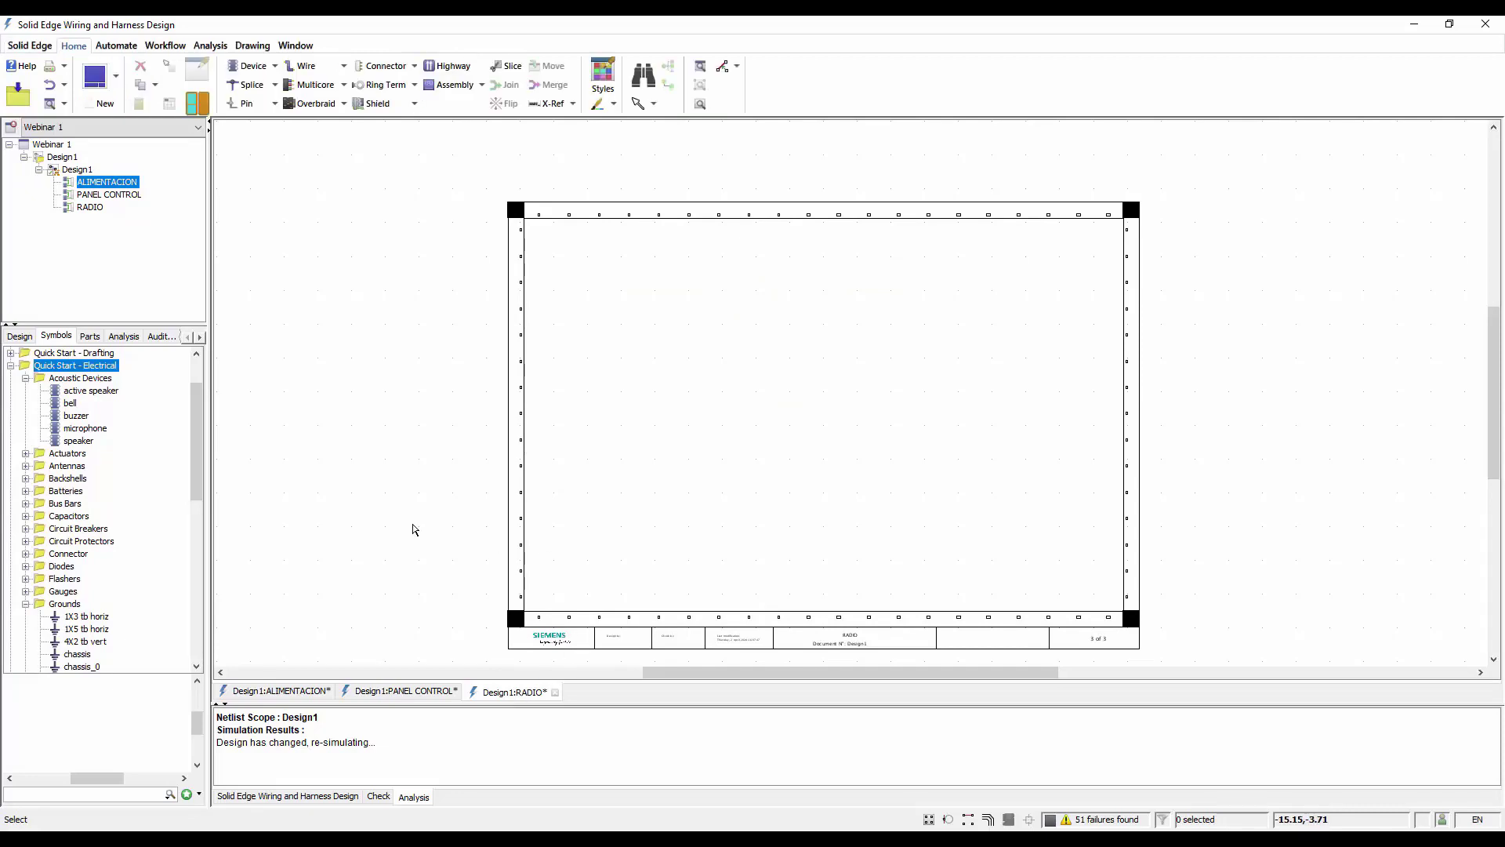
# Place two speaker symbols, one directly below the other, in the right half of the RADIO sheet with their pins facing left
pyautogui.click(69, 429)
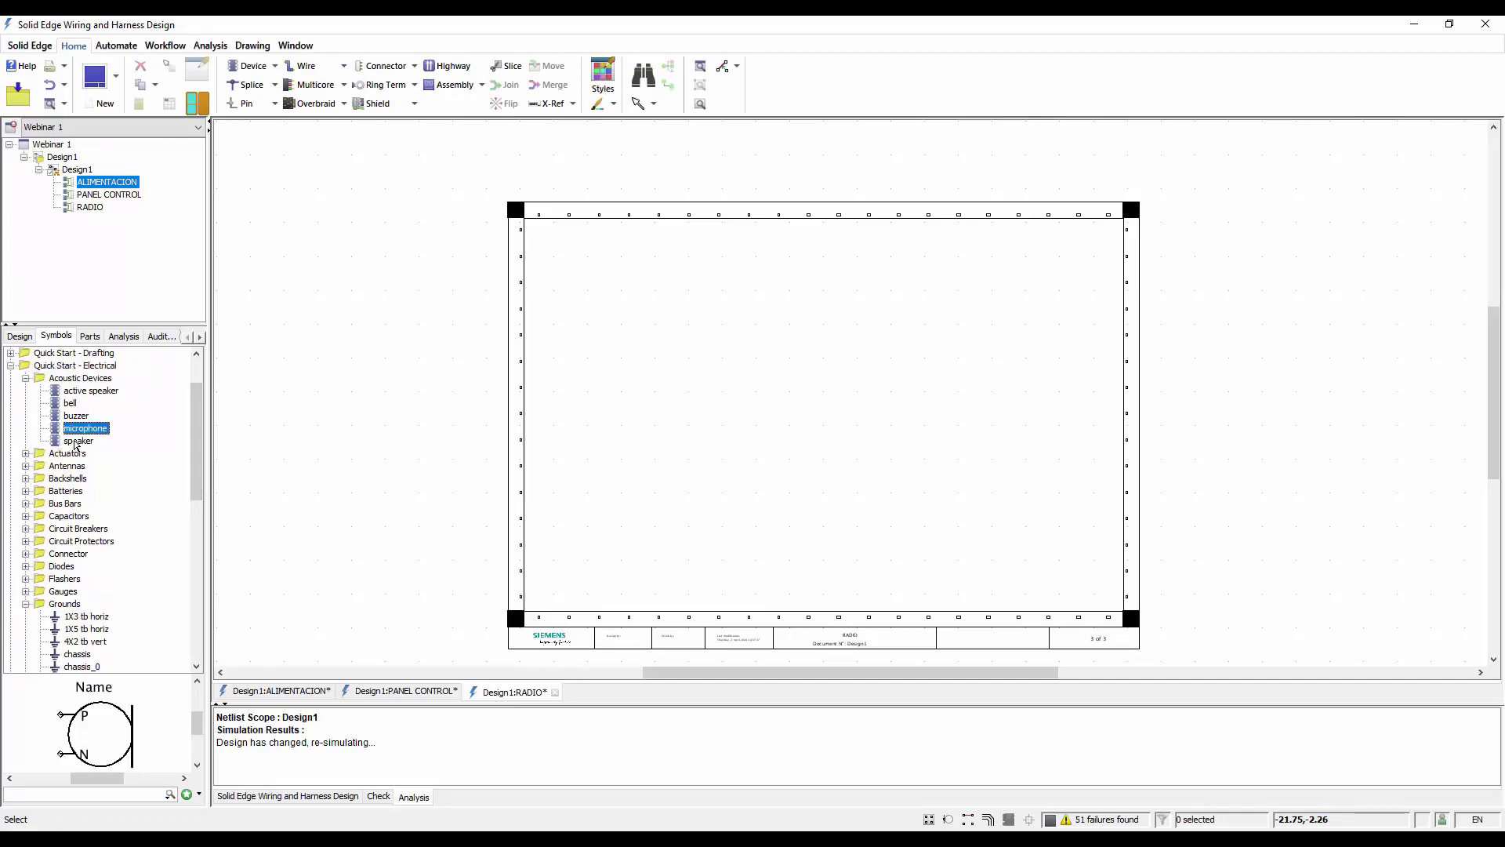
pyautogui.click(76, 441)
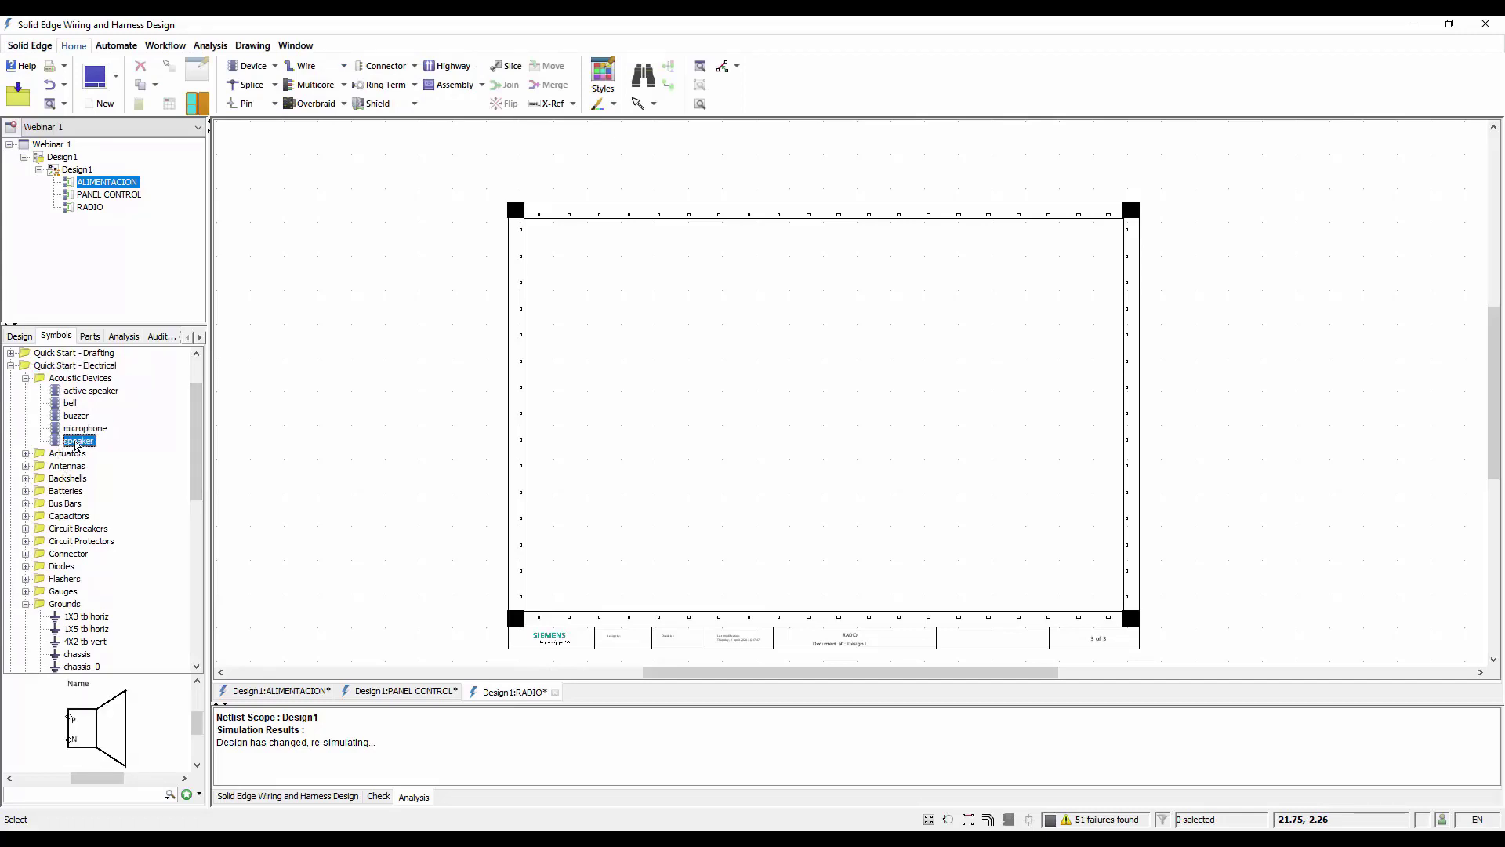
pyautogui.moveTo(75, 445); pyautogui.dragTo(919, 354)
pyautogui.click(79, 441)
pyautogui.press('r')
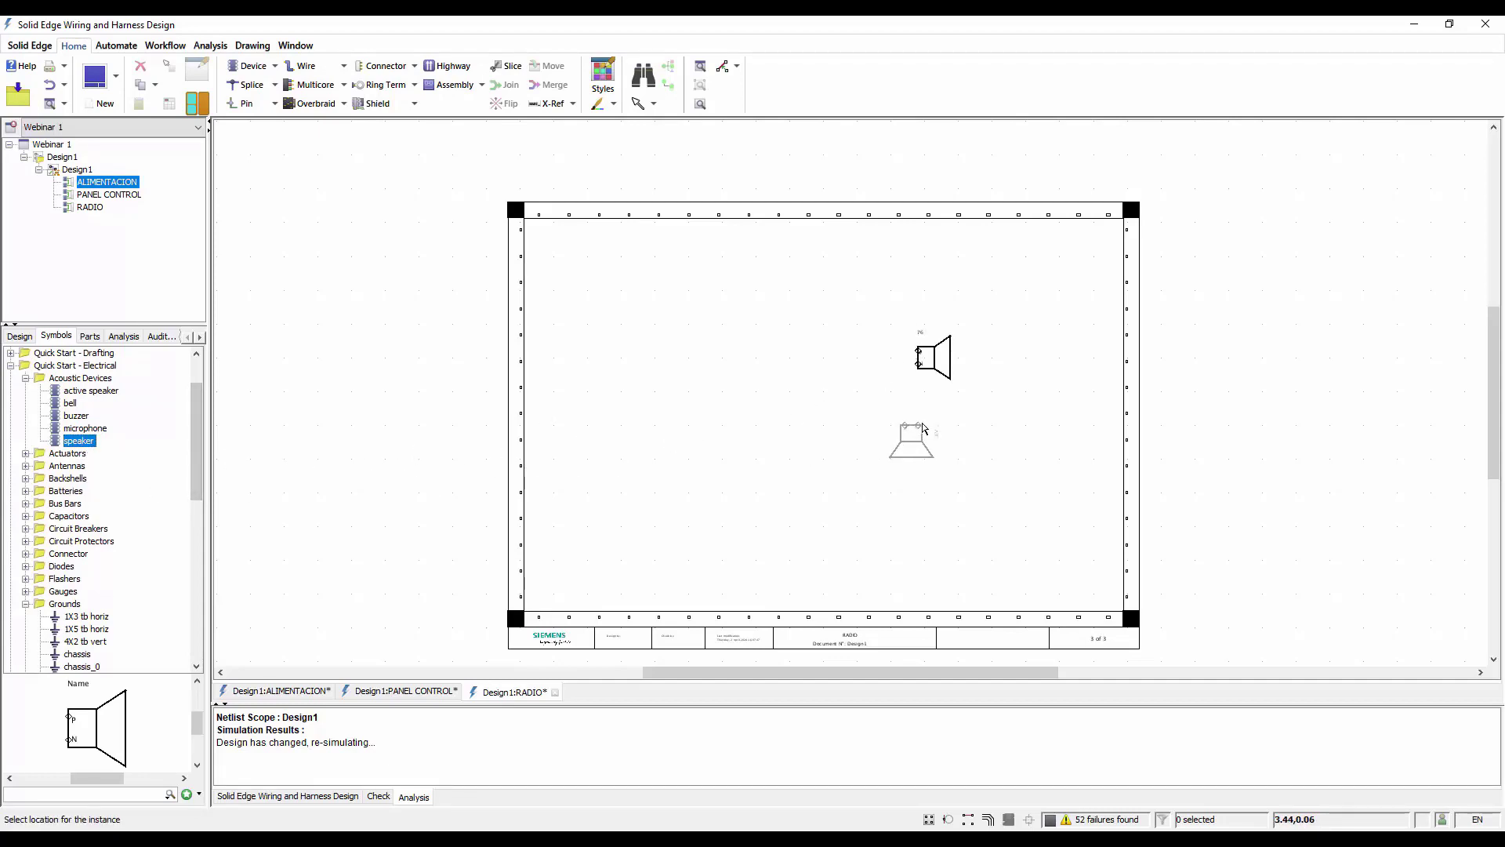
pyautogui.press('r')
pyautogui.press('r')
pyautogui.press('r')
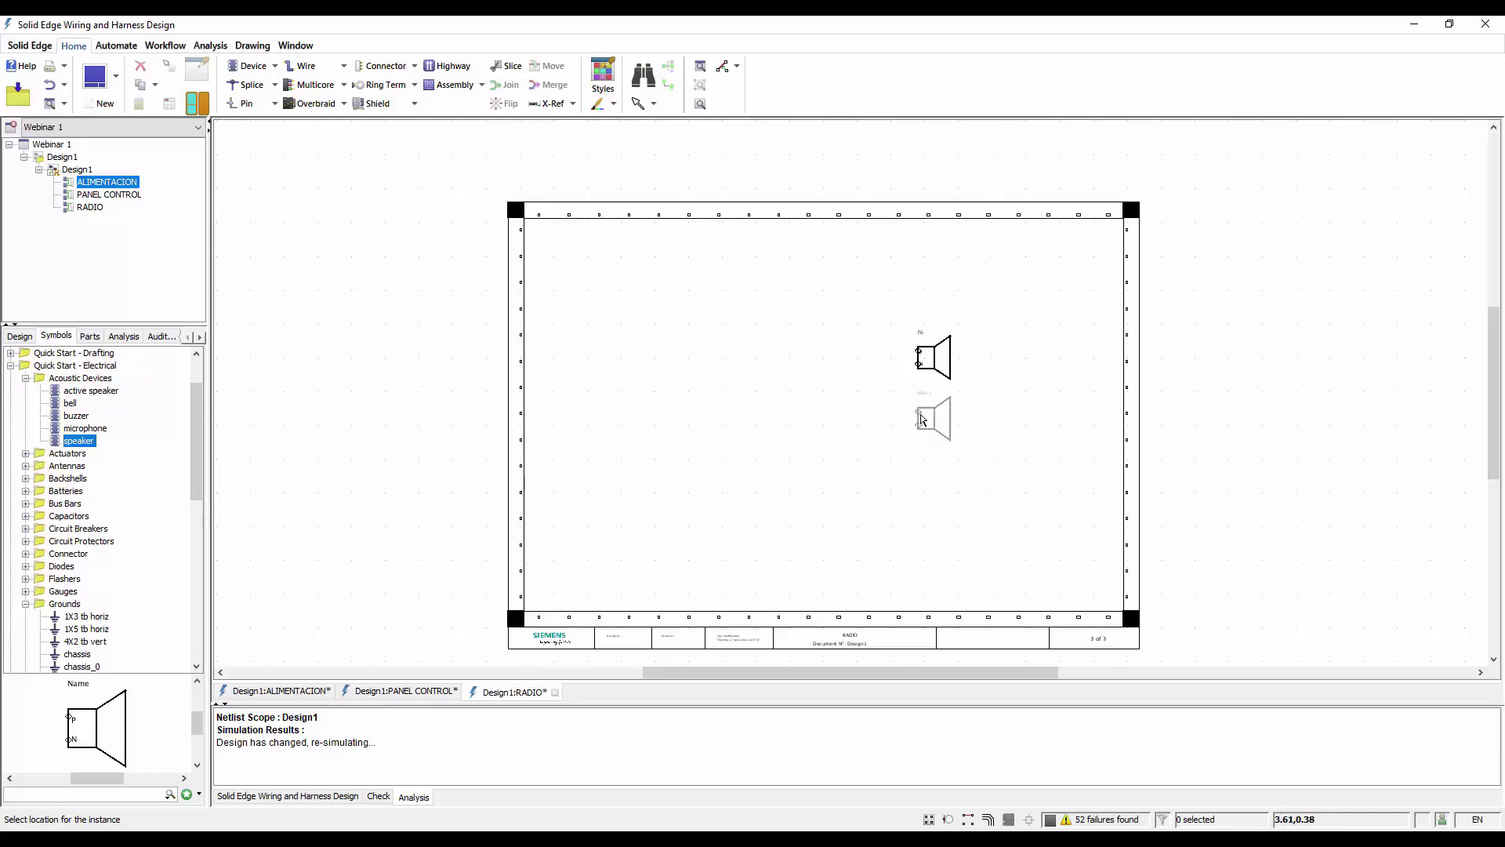
pyautogui.click(918, 419)
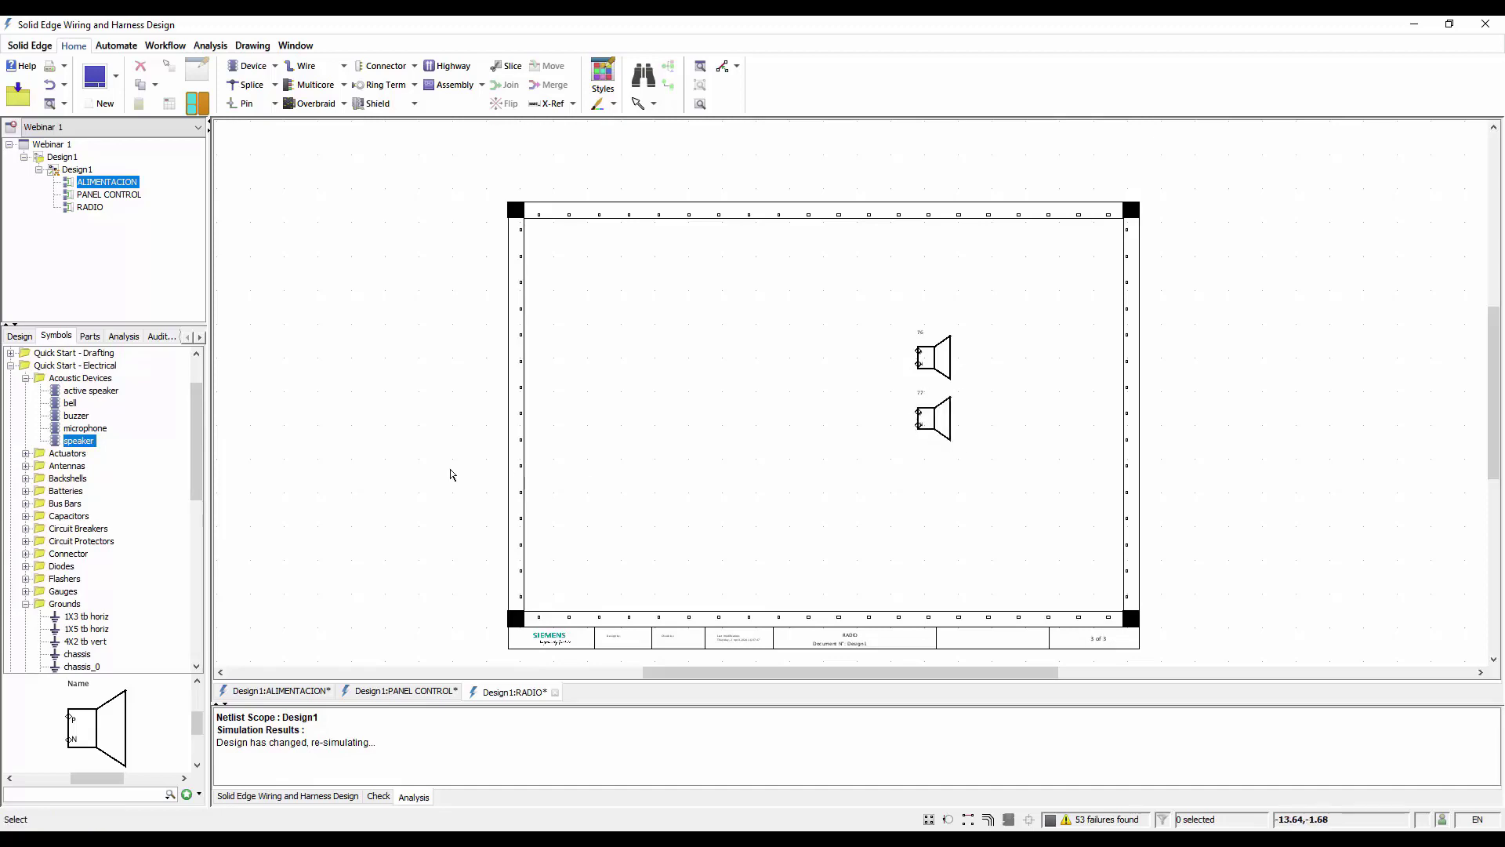
# Place a chassis ground symbol from the Grounds group below and slightly left of the two speakers
pyautogui.scroll(-4, 97, 515)
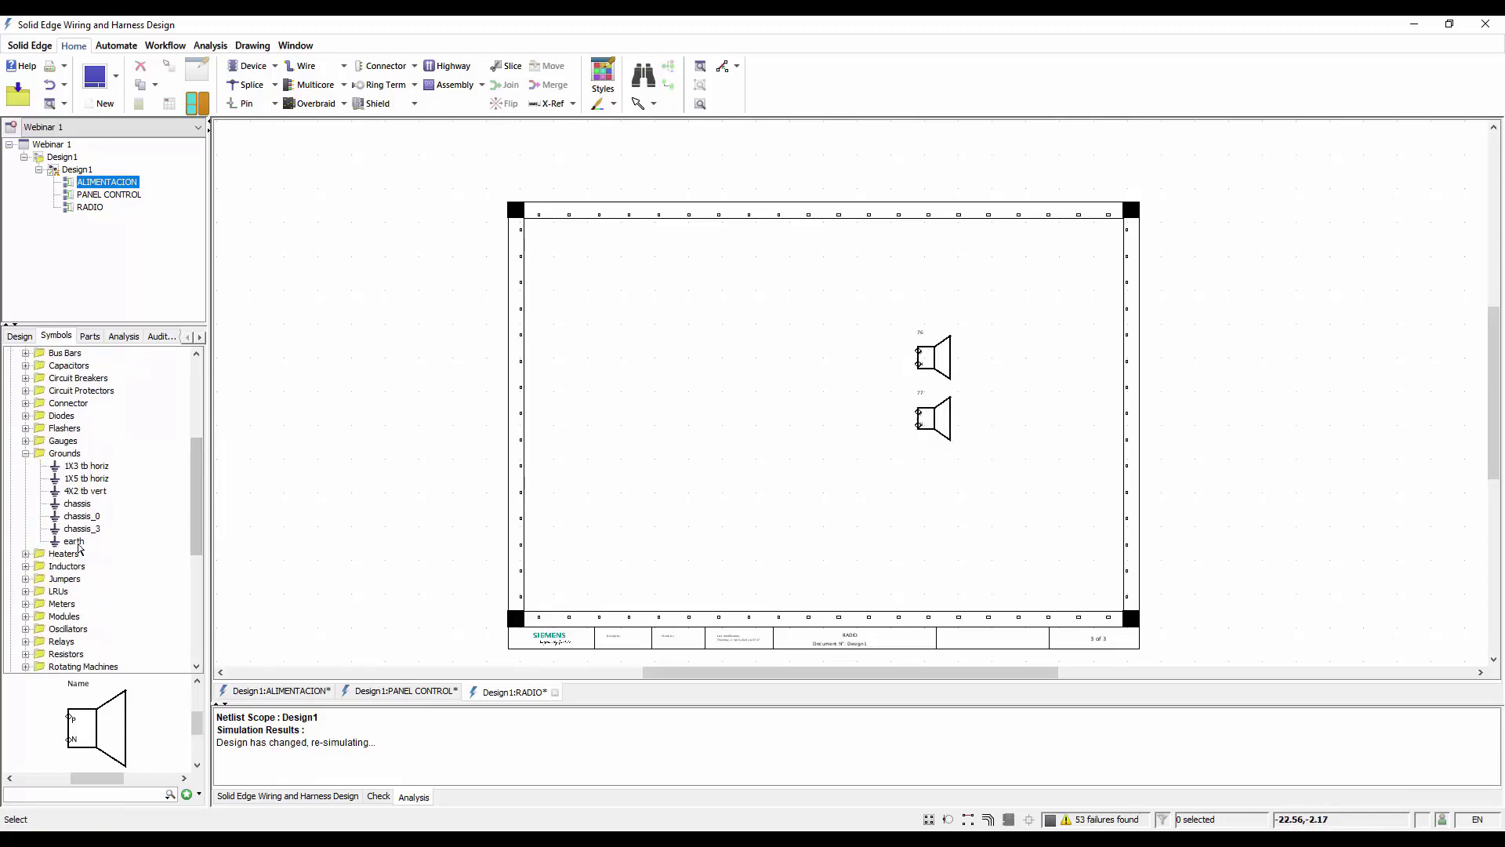
pyautogui.click(74, 504)
pyautogui.doubleClick(76, 504)
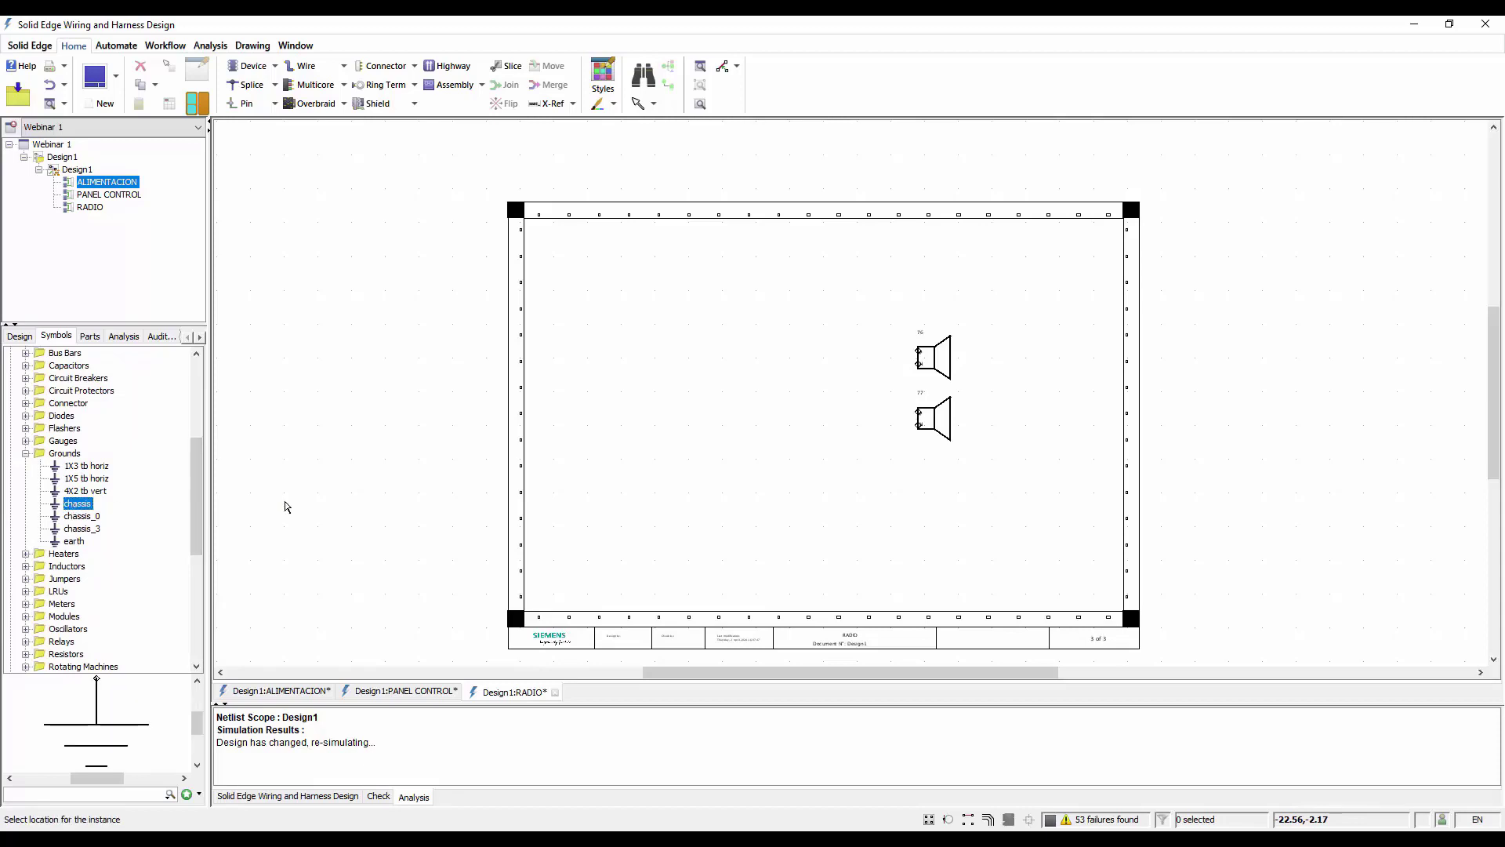
pyautogui.click(864, 504)
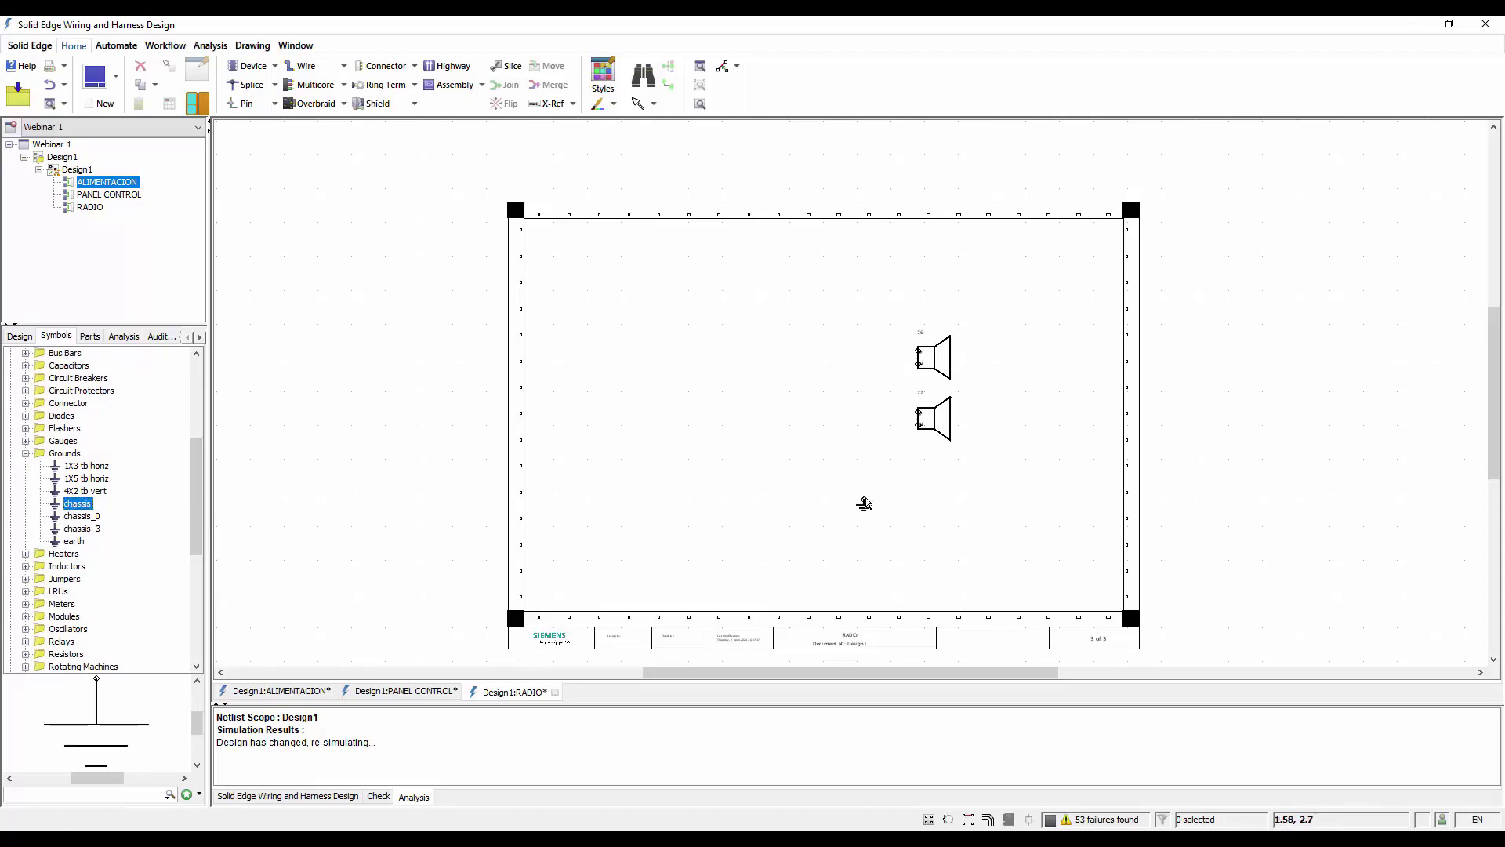
# Place a "switch - 2 pole rocker aero" symbol, rotated 180°, at the sheet's left side so its pins face the speakers
pyautogui.scroll(-4, 40, 582)
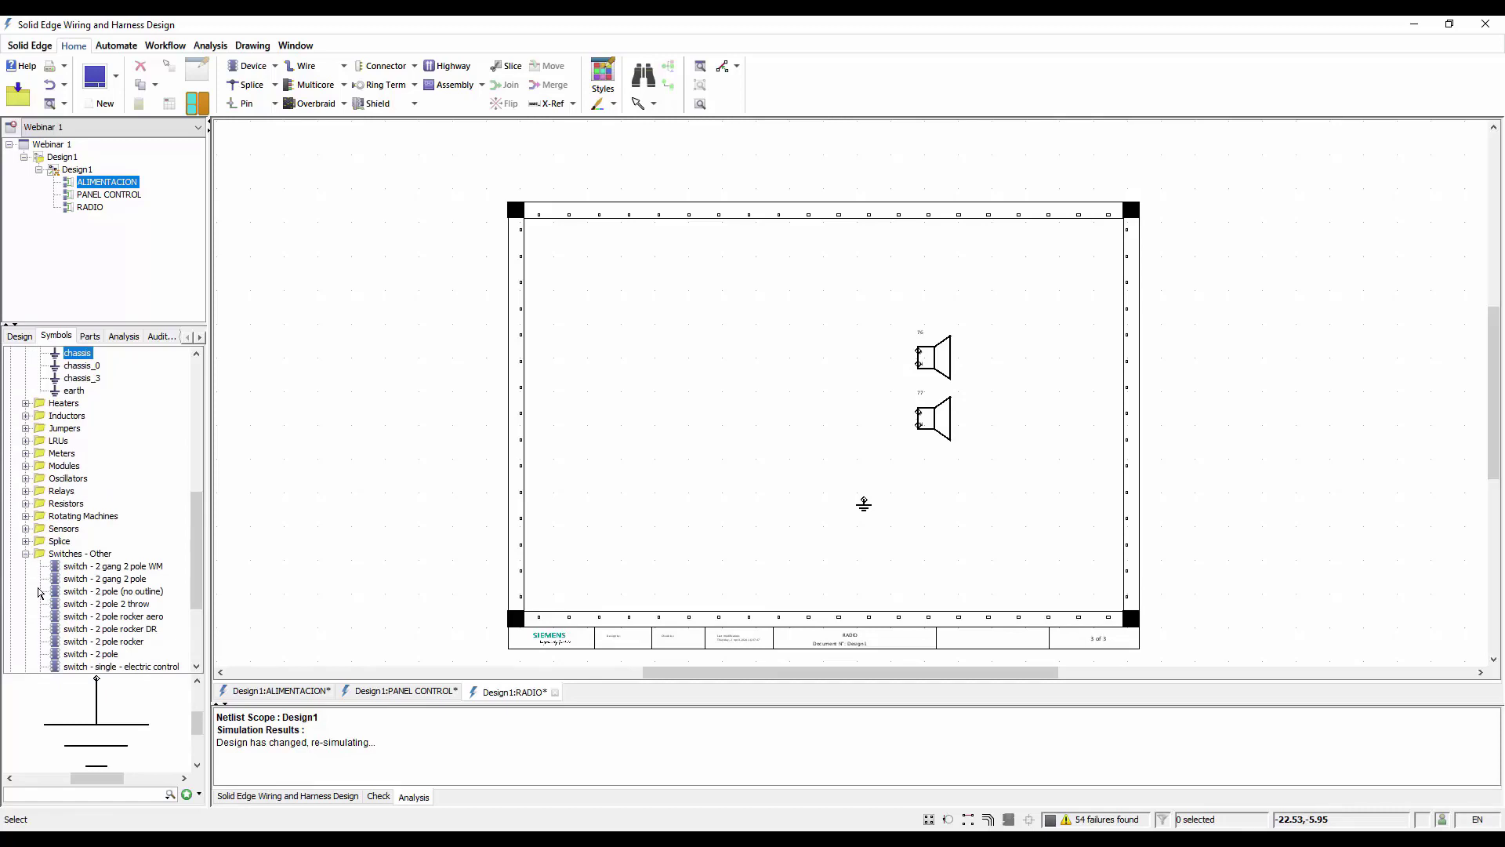
pyautogui.scroll(-2, 41, 593)
pyautogui.click(138, 543)
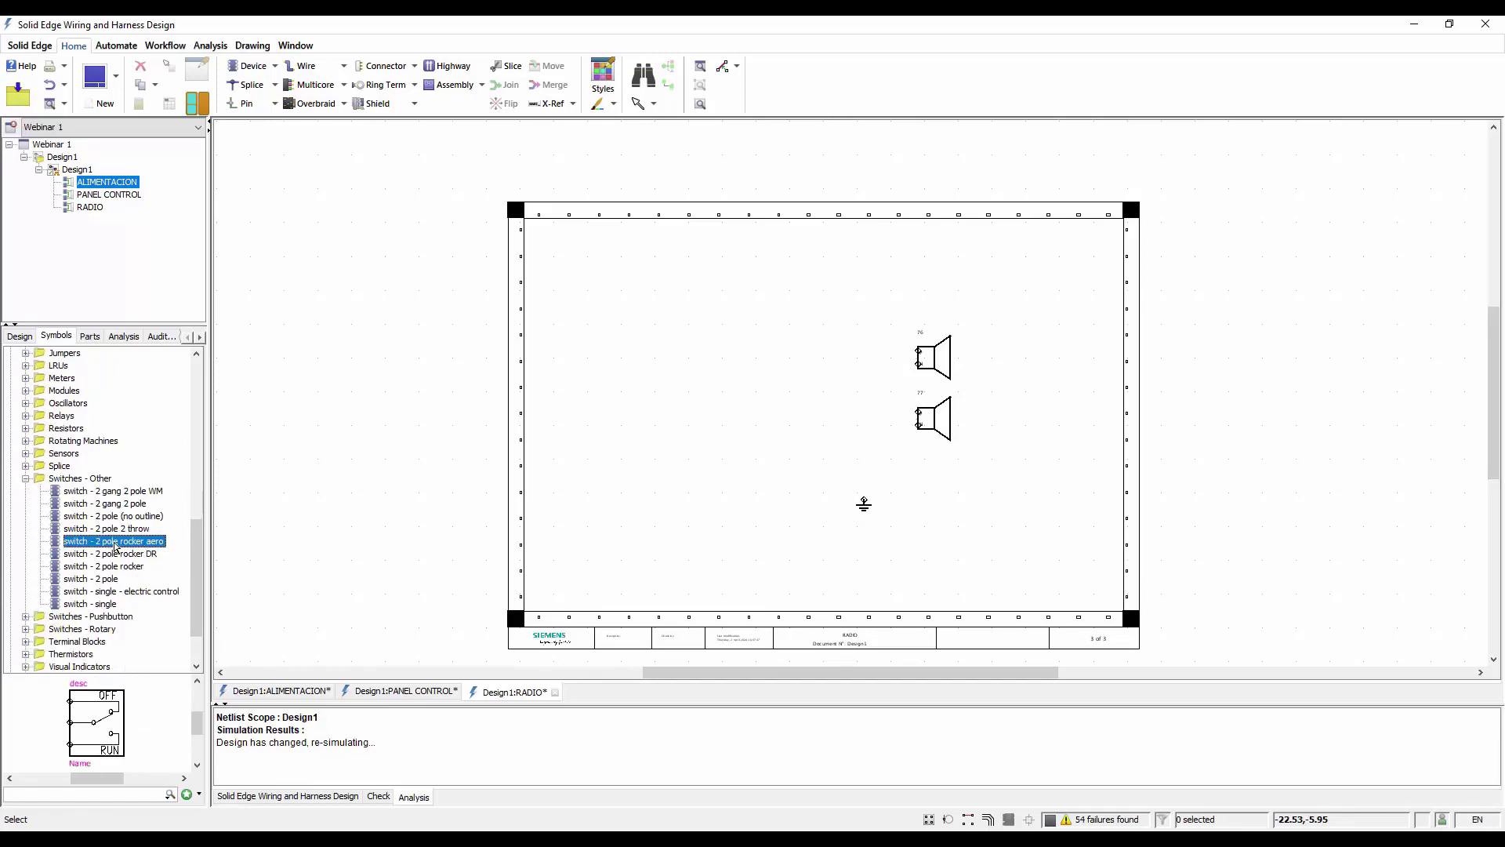
pyautogui.moveTo(115, 546); pyautogui.dragTo(608, 415)
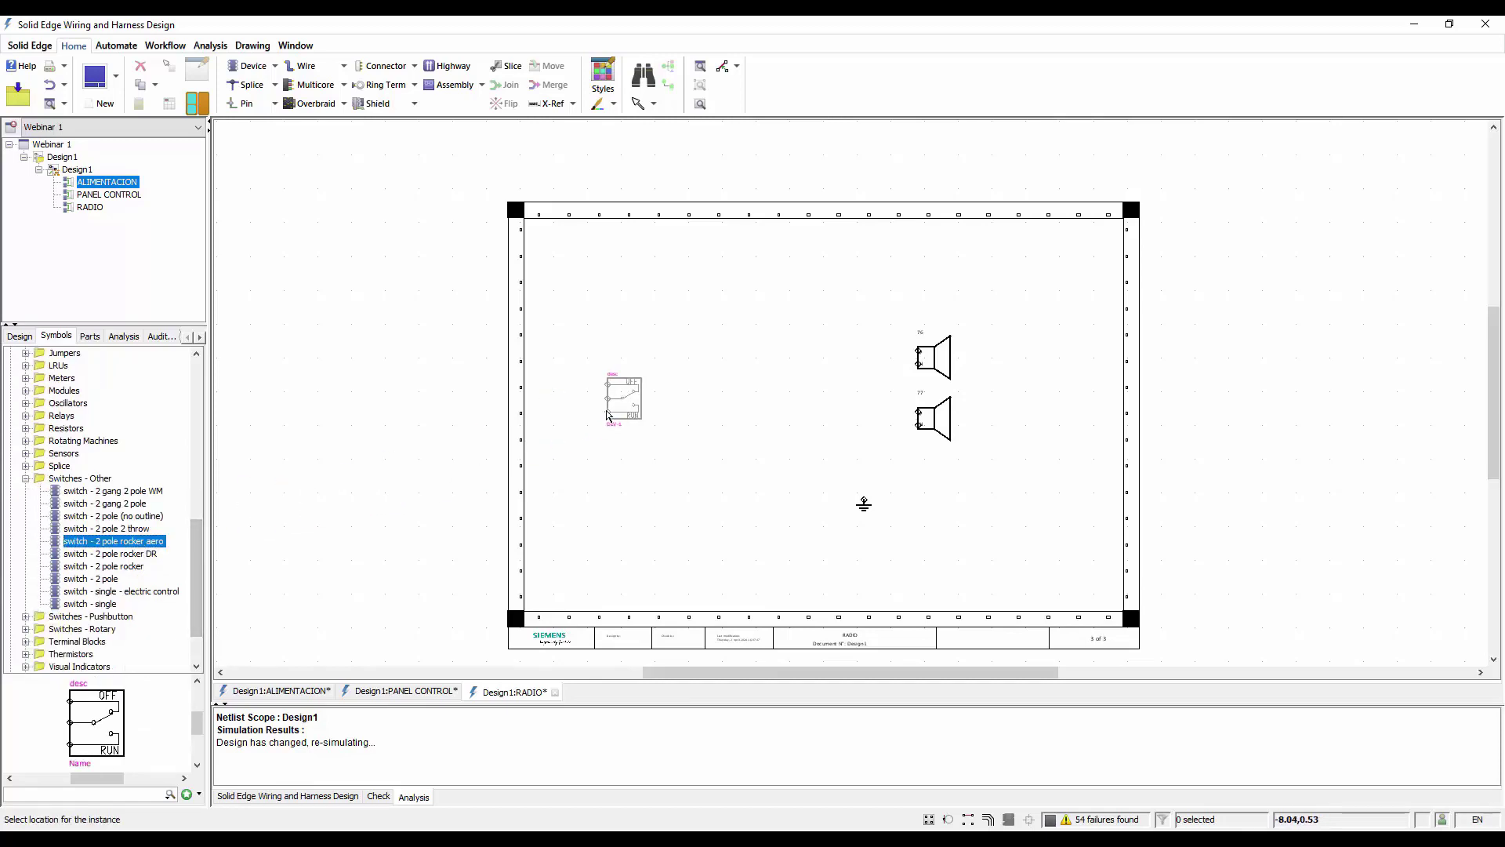
pyautogui.press('r')
pyautogui.press('r')
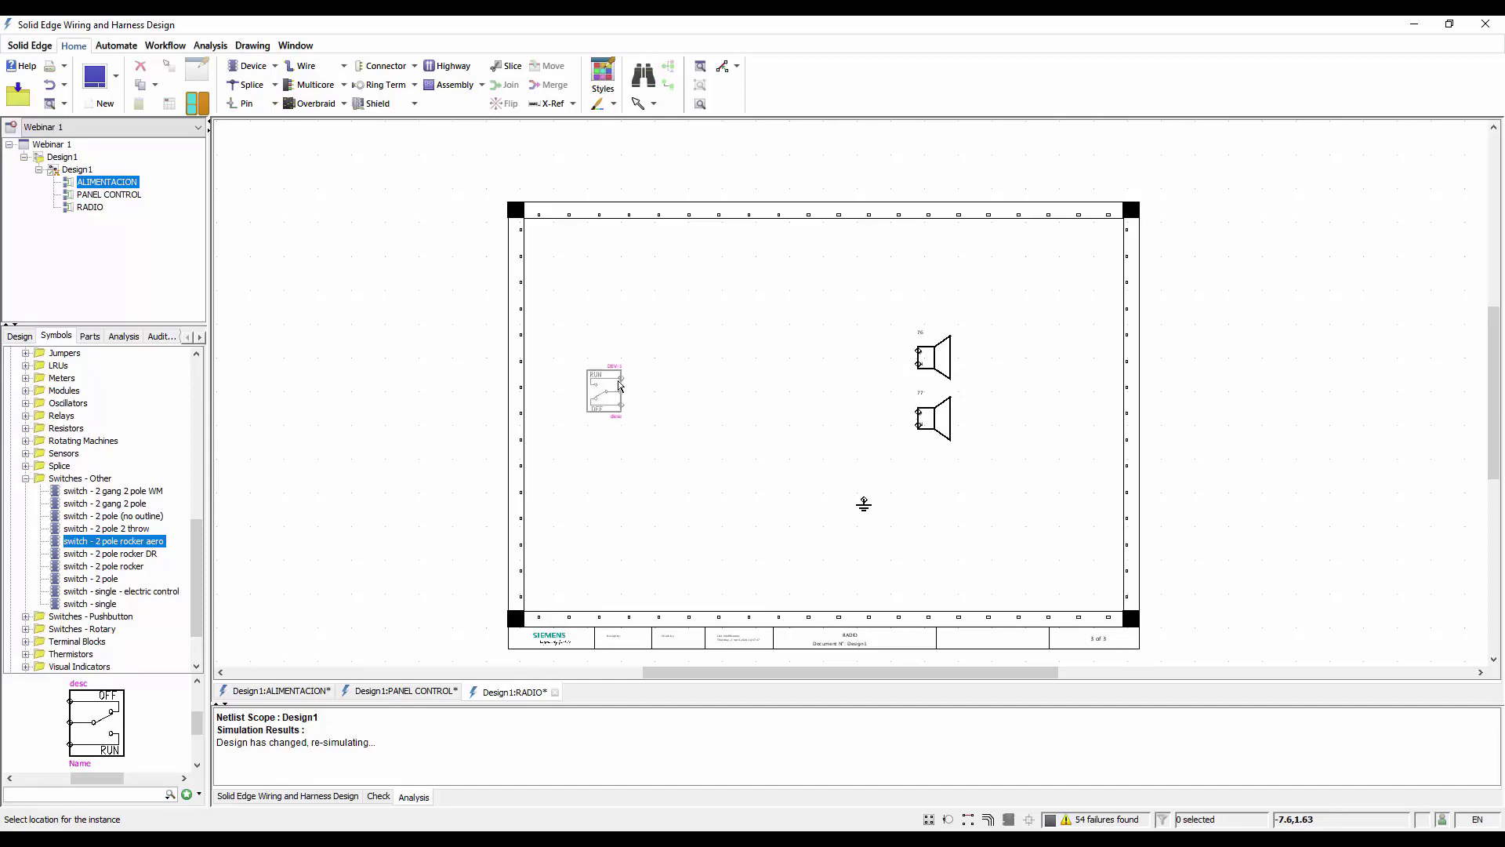
pyautogui.moveTo(625, 379); pyautogui.dragTo(657, 361)
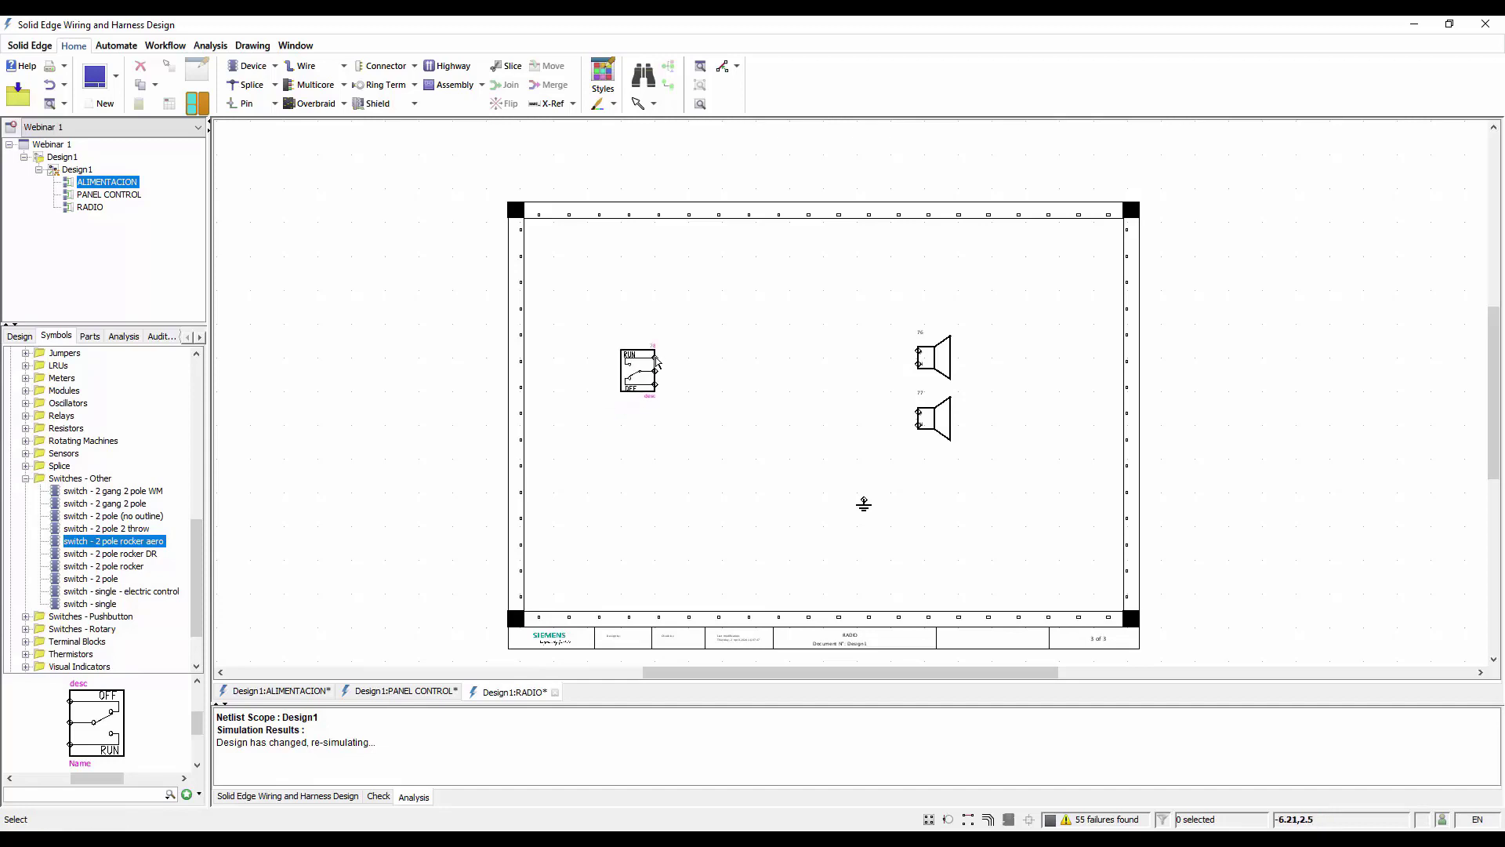
# Draw a connector along the rocker switch's right edge that covers its three pins
pyautogui.scroll(2, 733, 370)
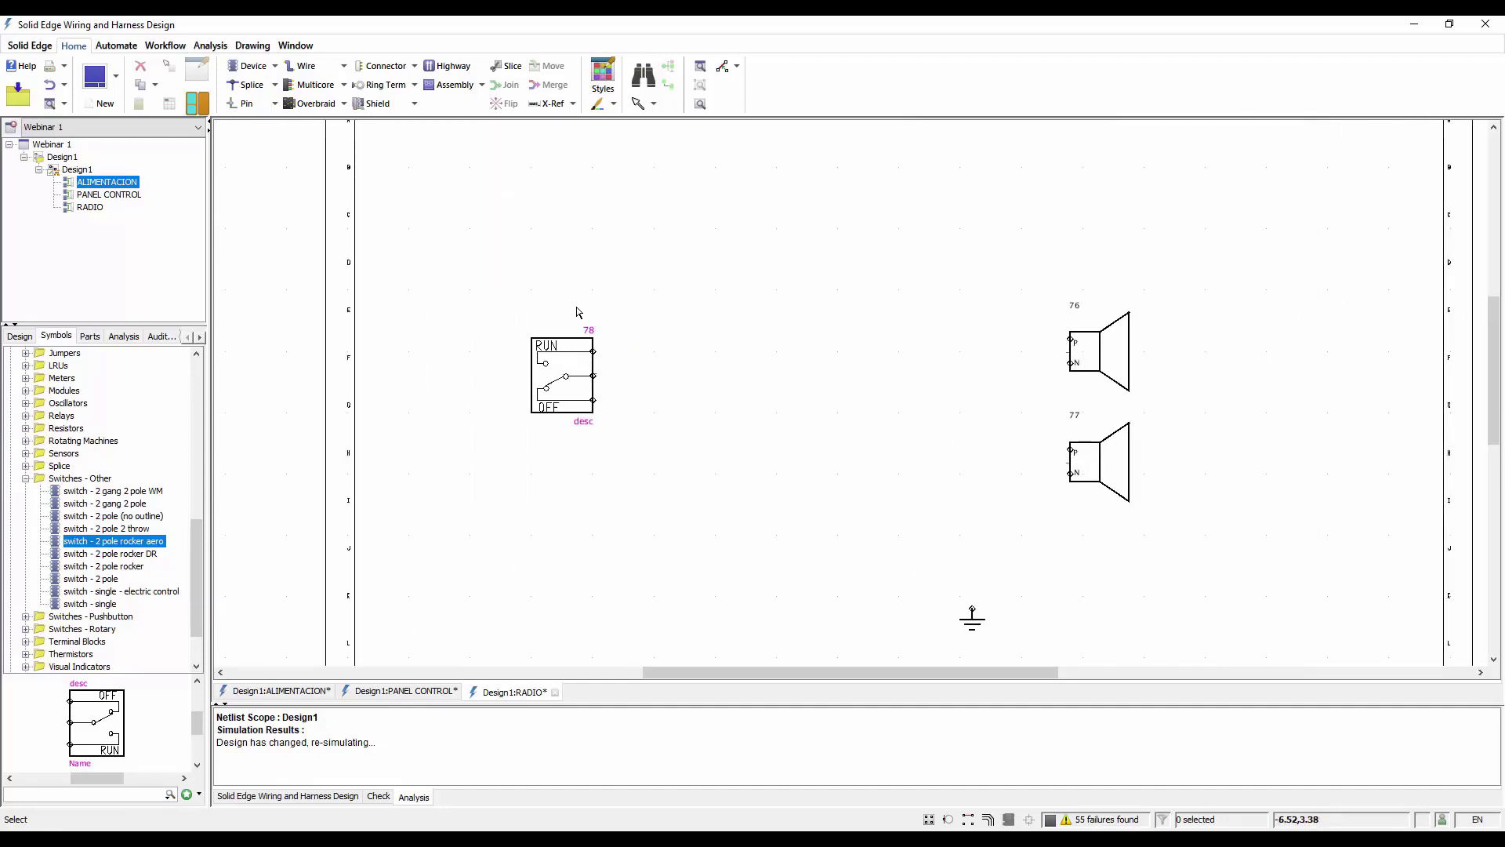
pyautogui.click(384, 66)
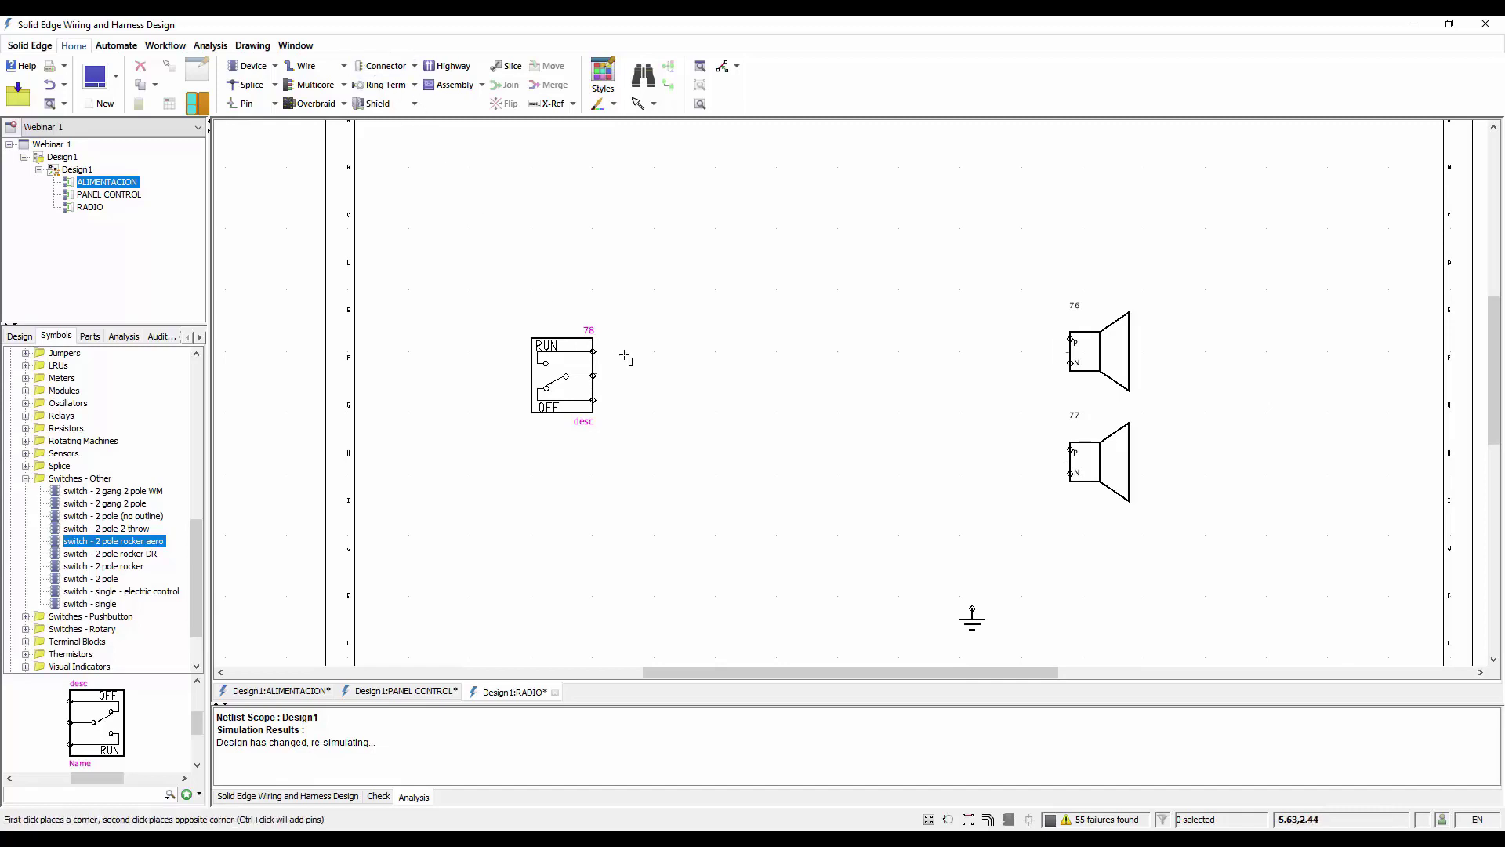
pyautogui.click(592, 340)
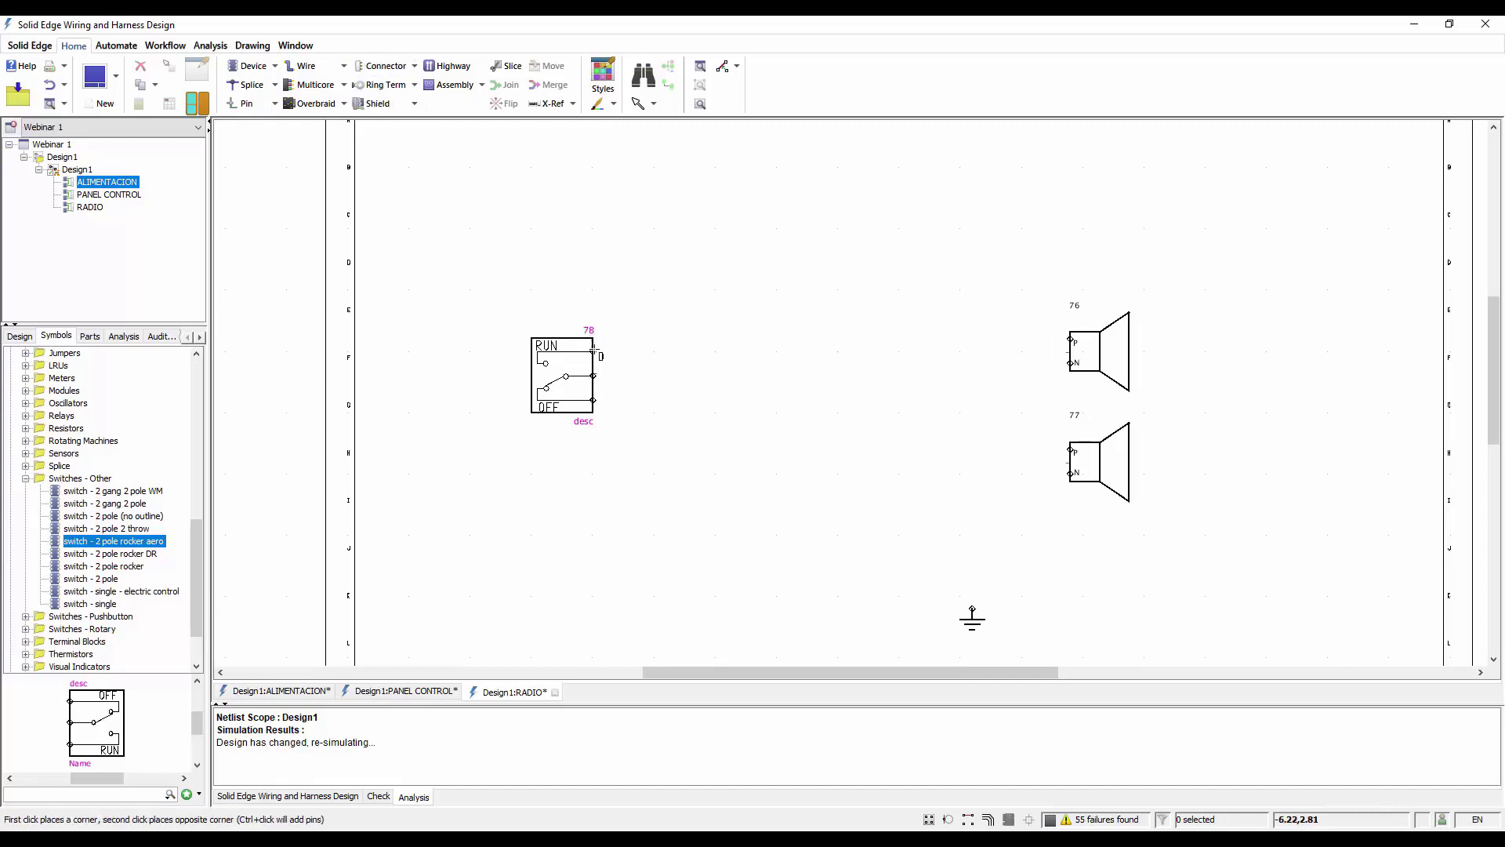
pyautogui.click(613, 413)
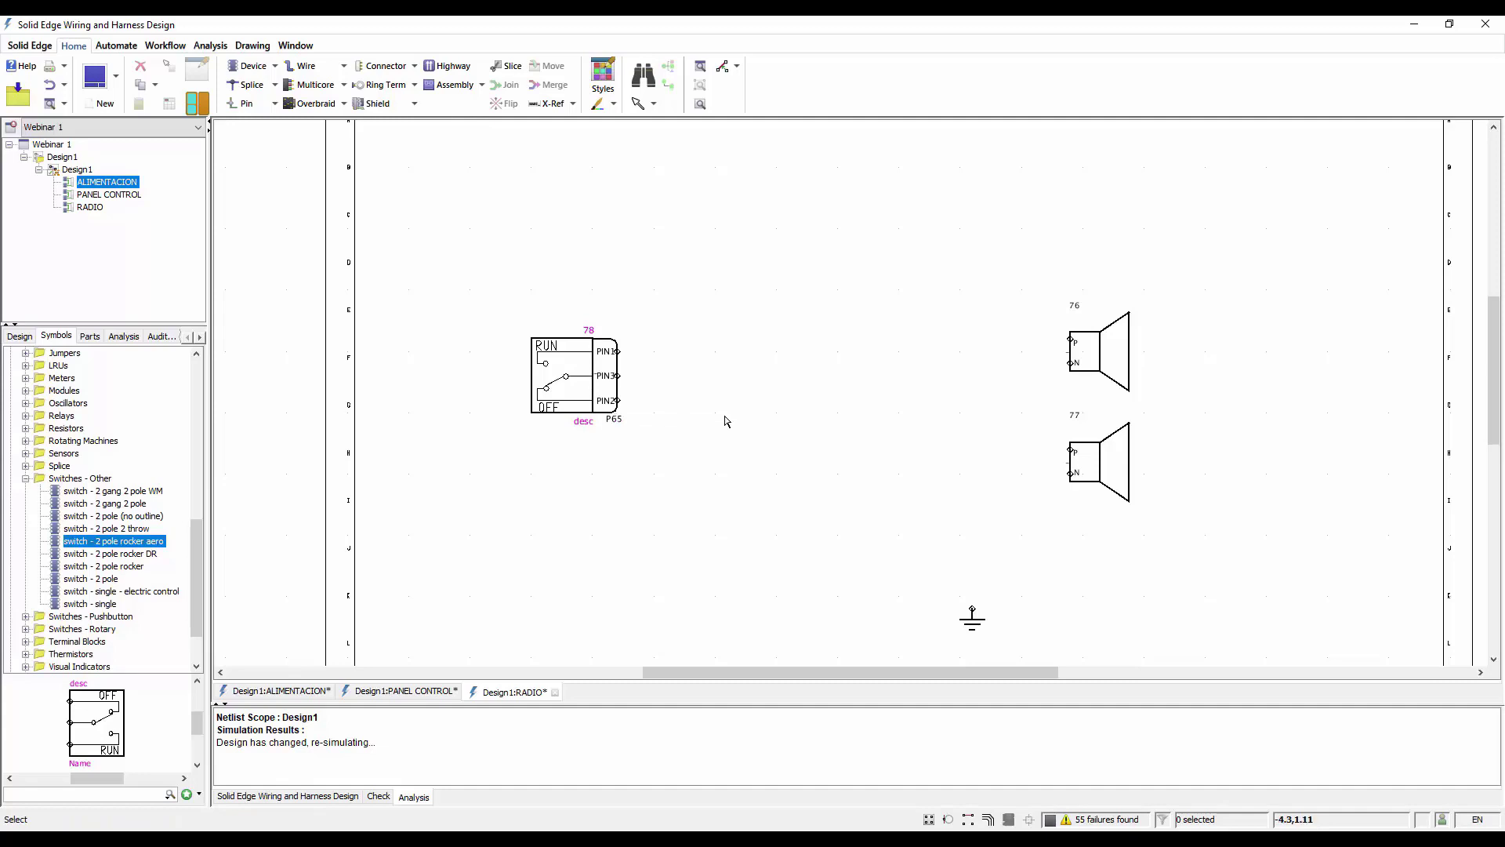
# Draw a connector over the P and N pins on the left edge of each of the two speakers
pyautogui.click(384, 66)
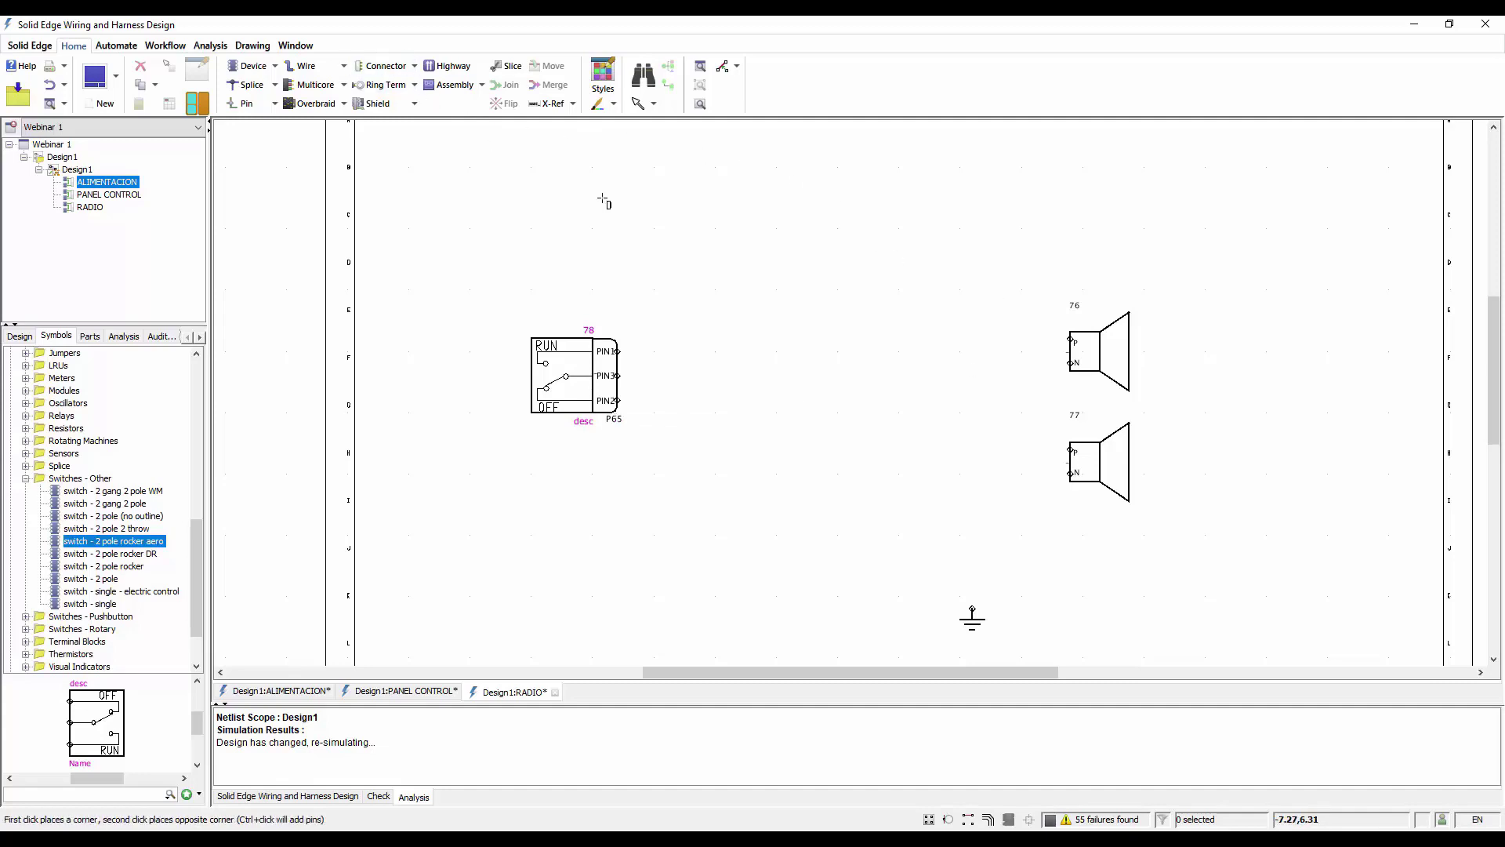
pyautogui.scroll(3, 1049, 327)
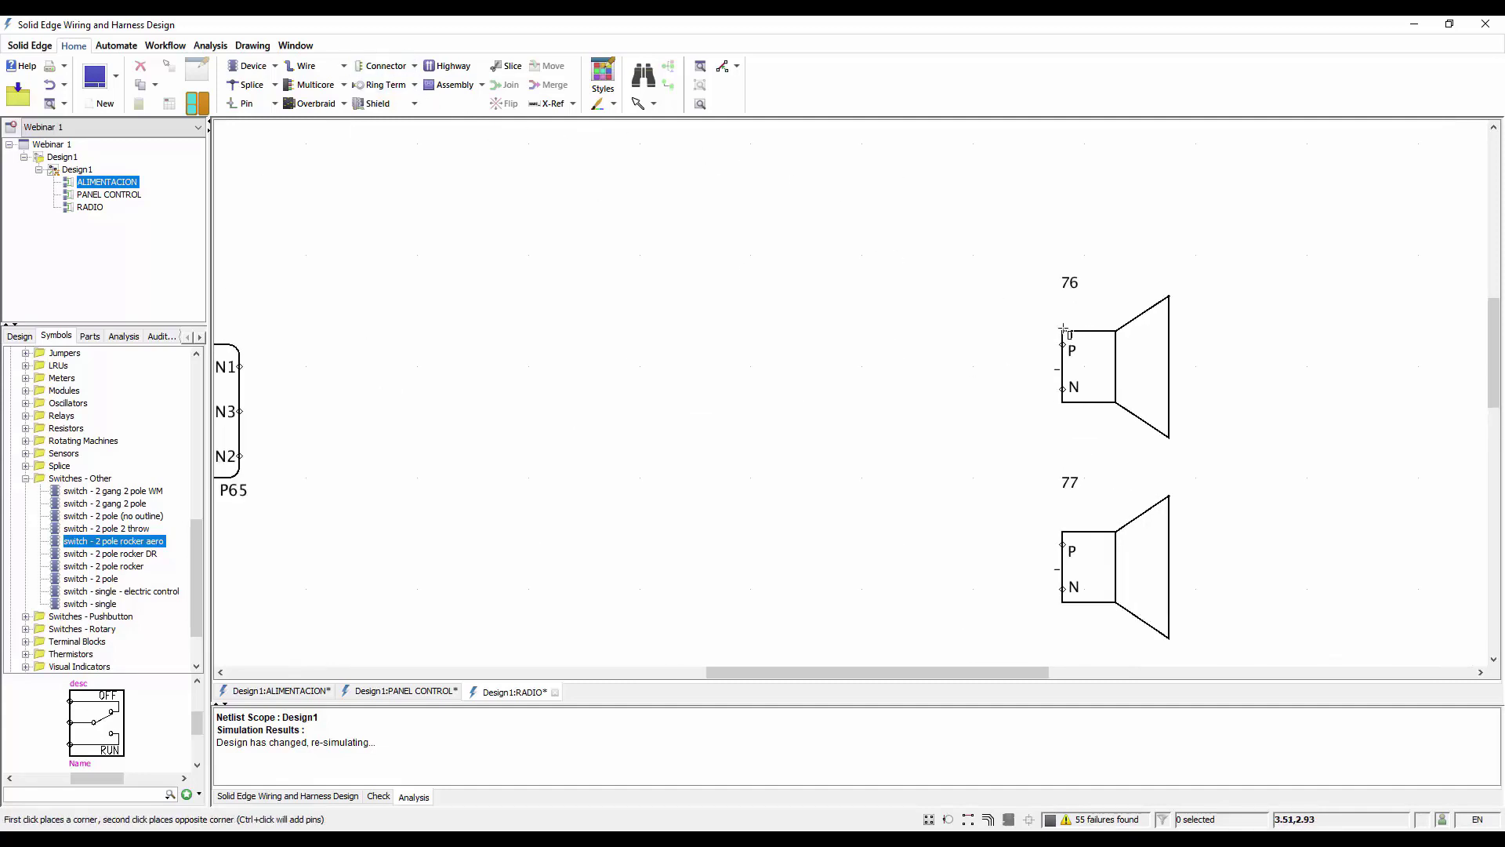
pyautogui.click(1059, 333)
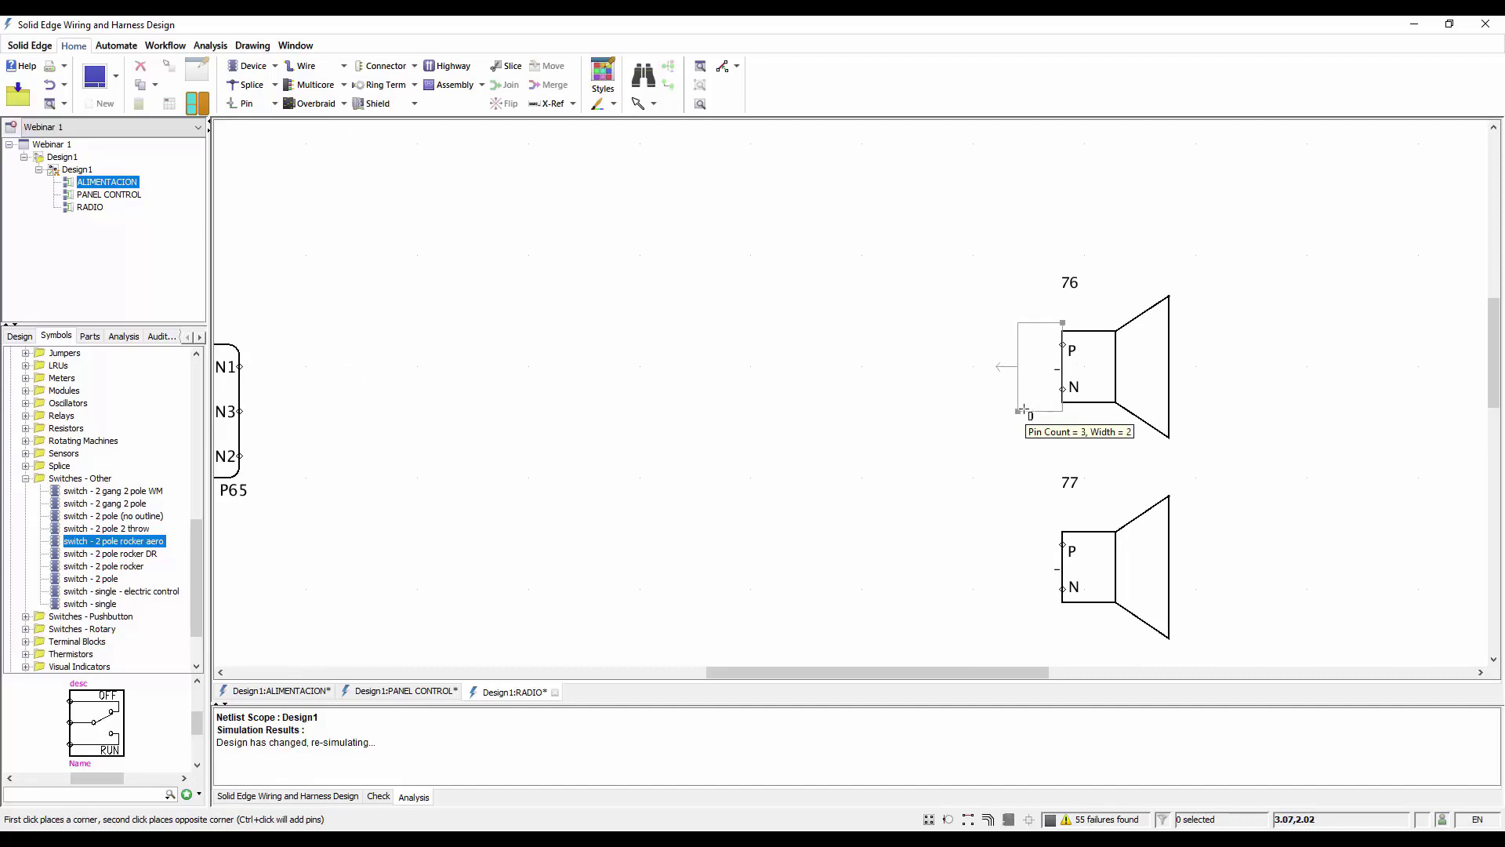
pyautogui.click(1025, 411)
pyautogui.click(385, 66)
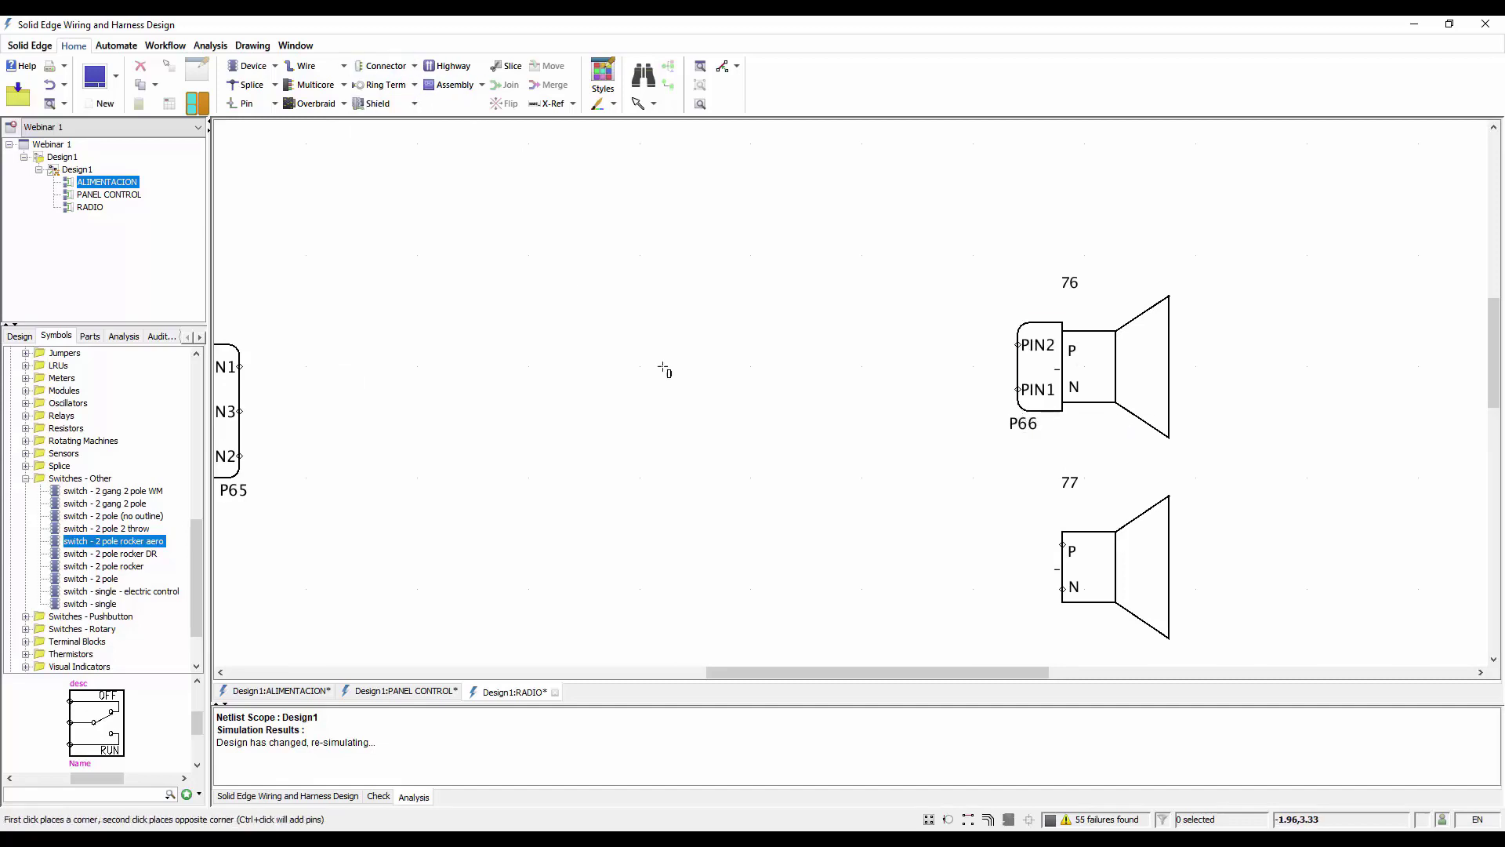
pyautogui.click(1062, 522)
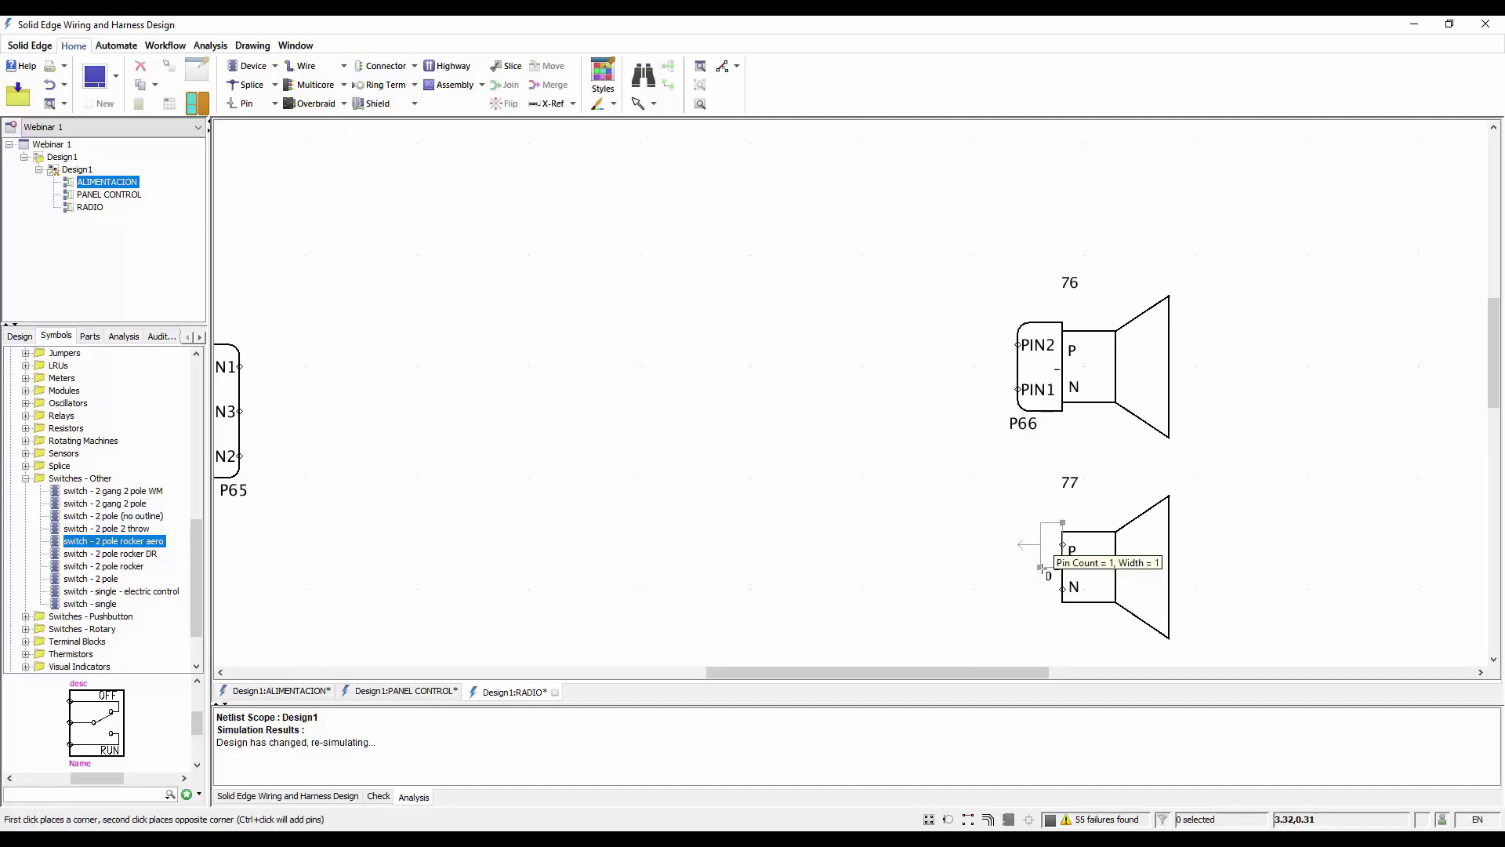
pyautogui.click(1018, 612)
# Draw a single-pin connector directly on top of the chassis ground symbol
pyautogui.scroll(-4, 844, 386)
pyautogui.scroll(3, 856, 653)
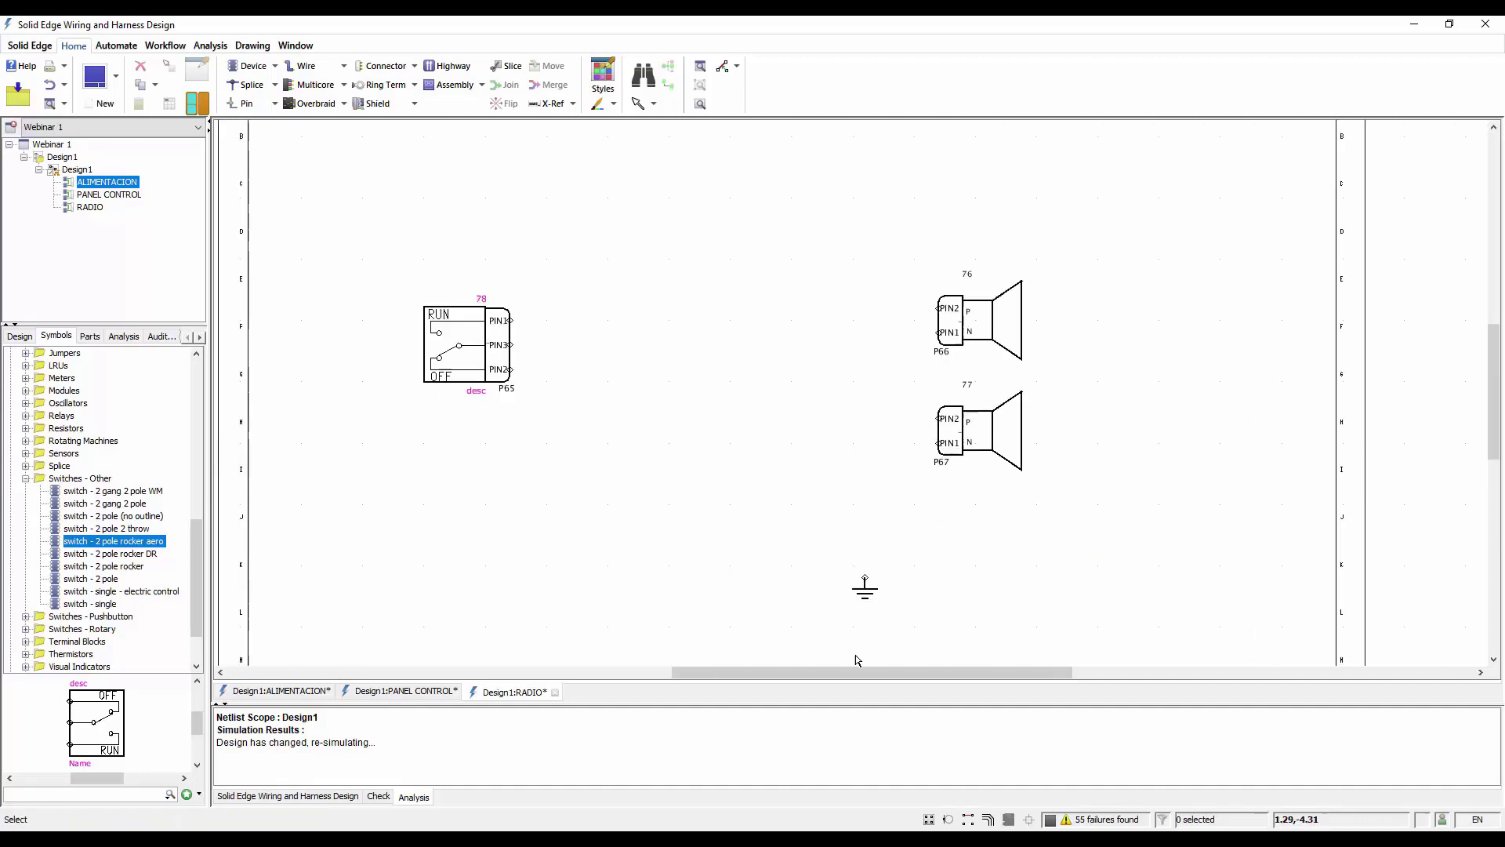
pyautogui.click(388, 67)
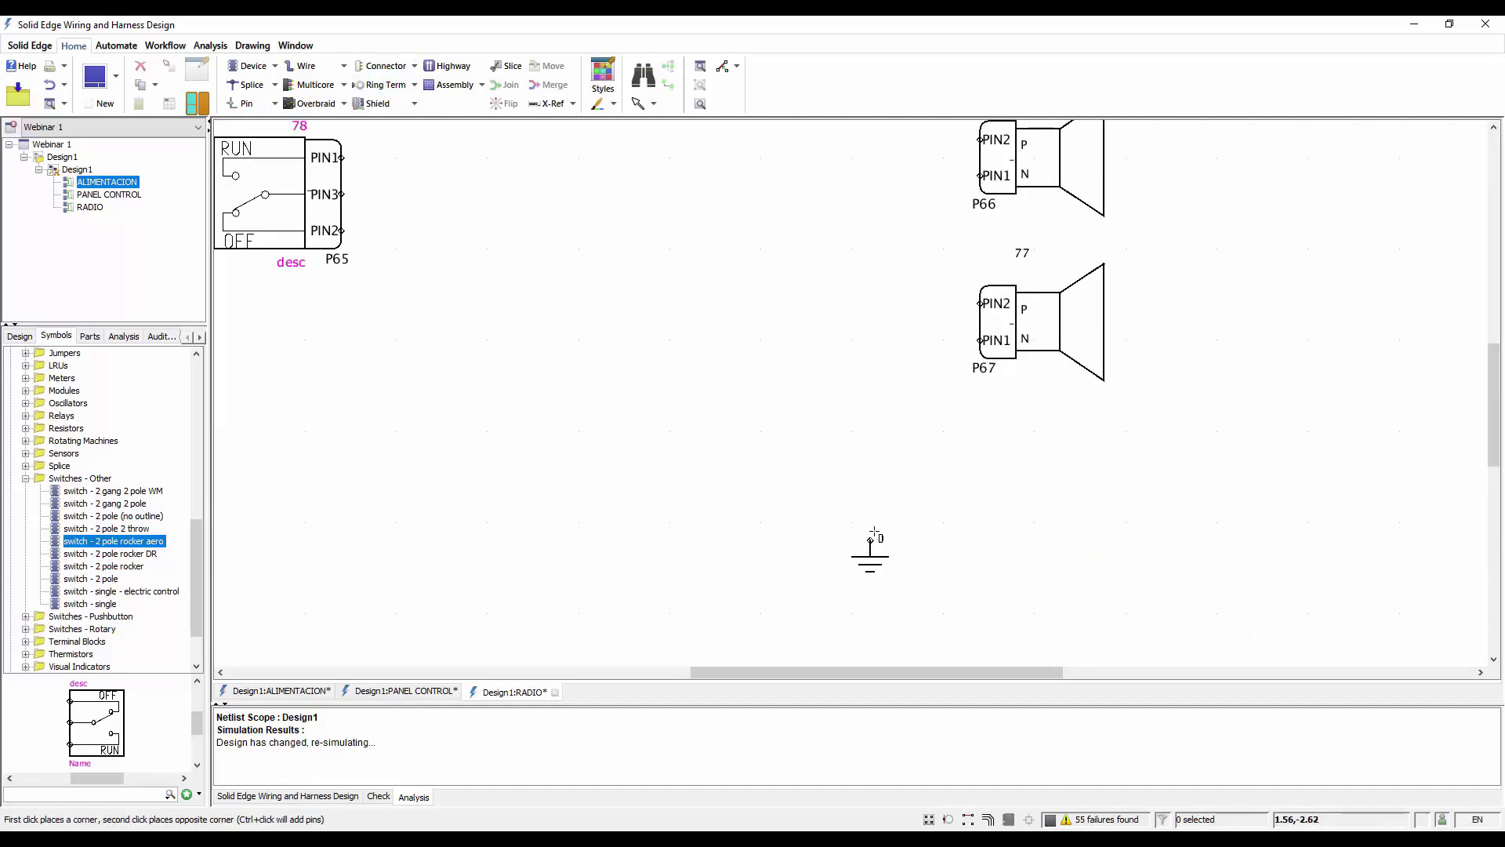
pyautogui.click(852, 540)
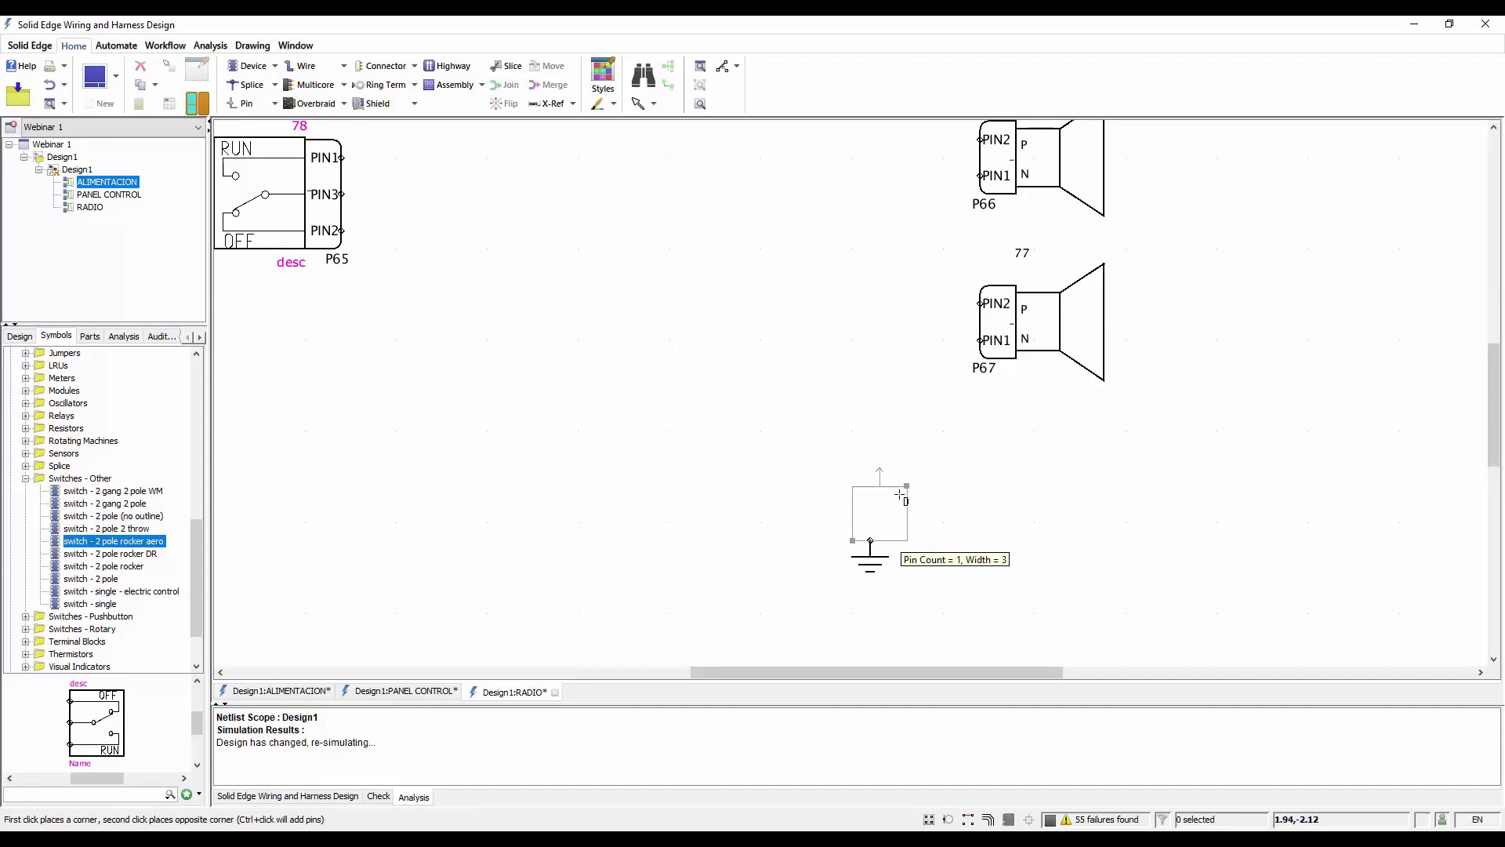
pyautogui.click(893, 509)
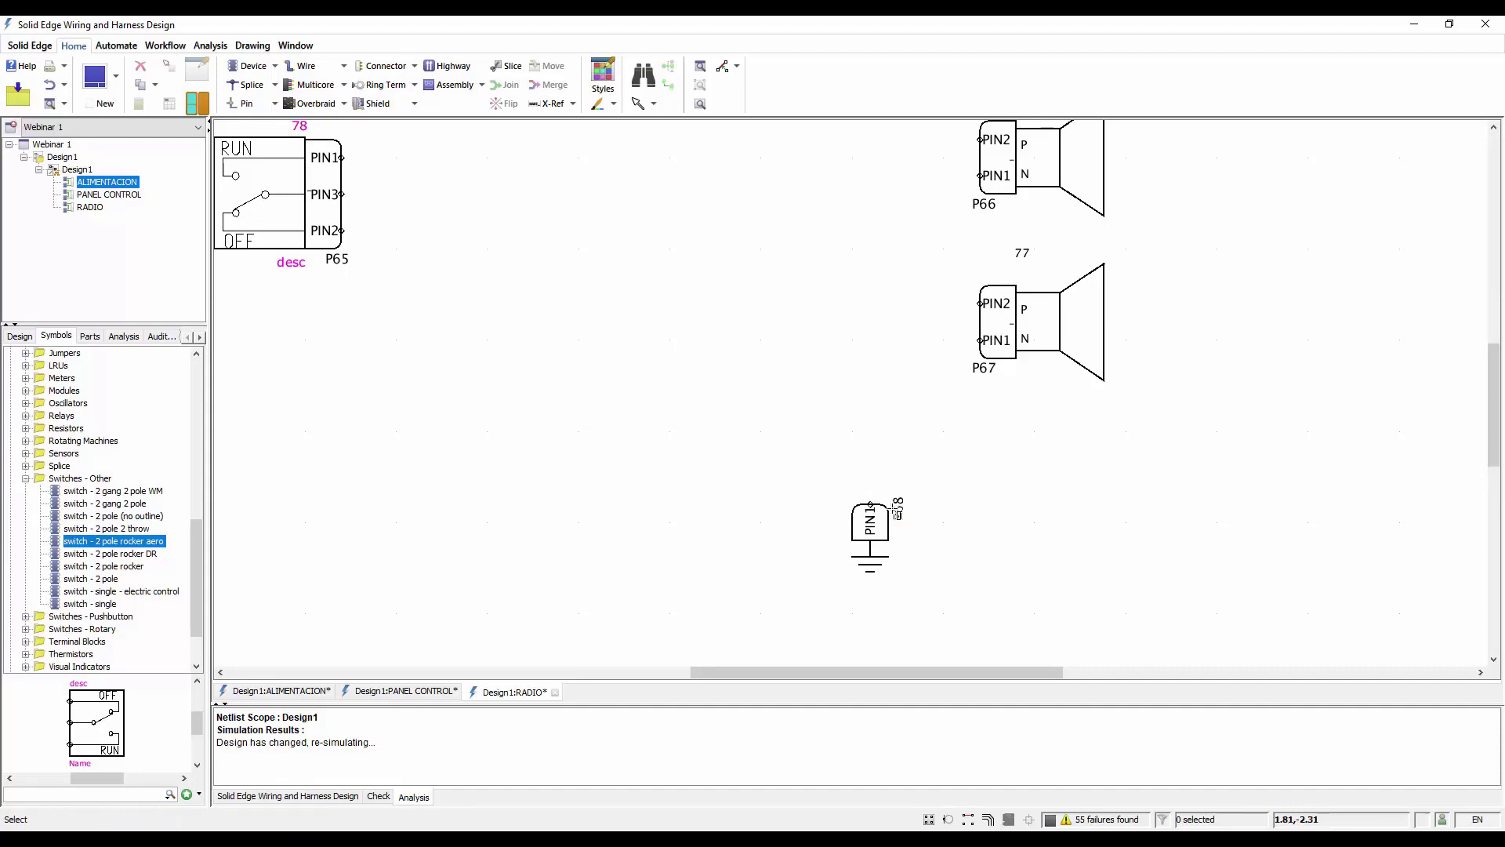
# Assign library part DT06-3S to the rocker switch's three-pin connector, accepting the proposed pin mapping
pyautogui.scroll(-3, 950, 605)
pyautogui.scroll(3, 651, 376)
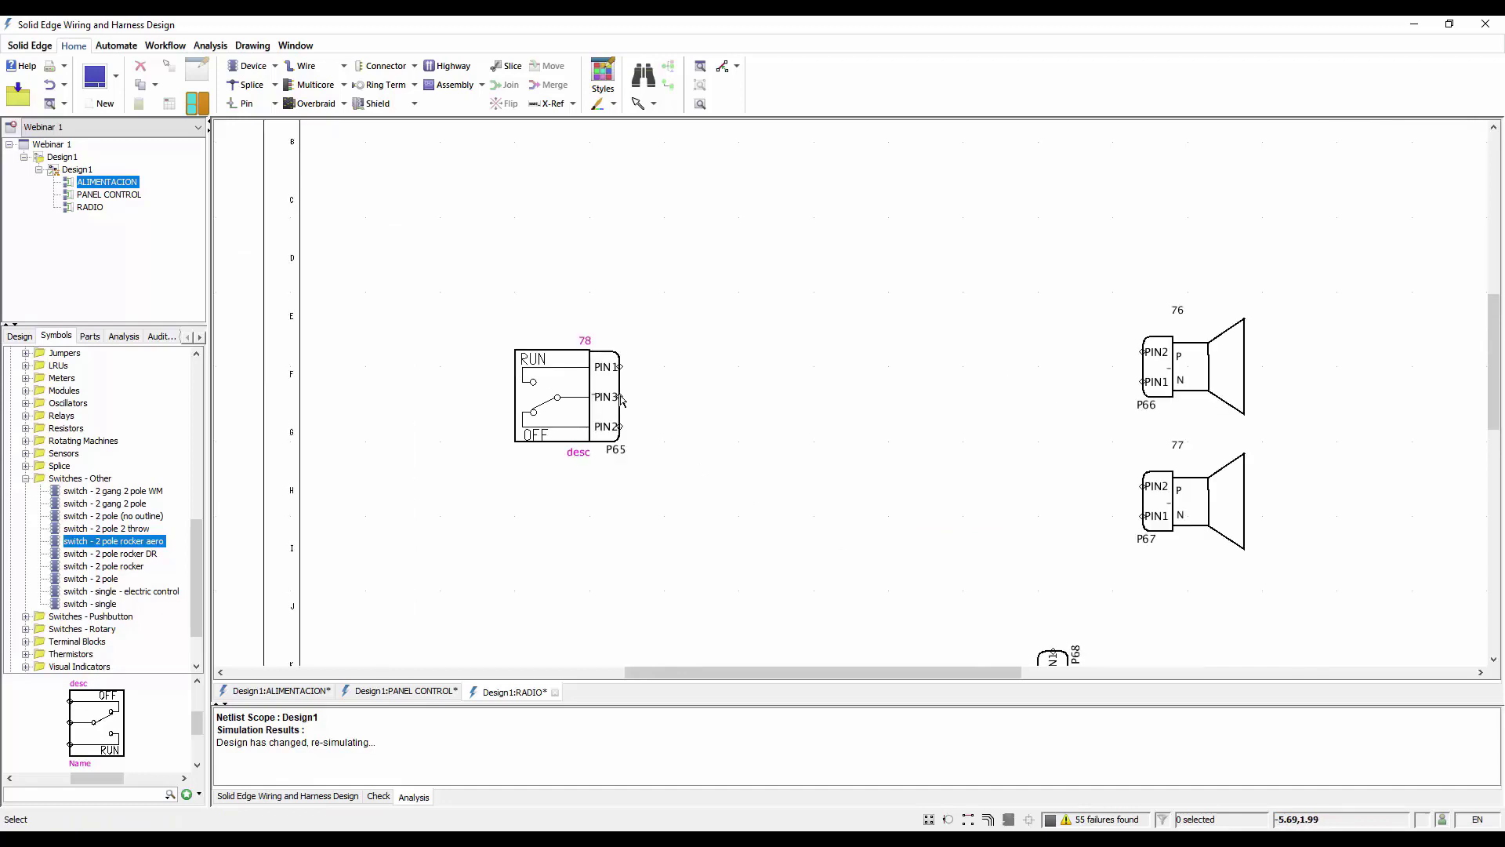
pyautogui.doubleClick(593, 353)
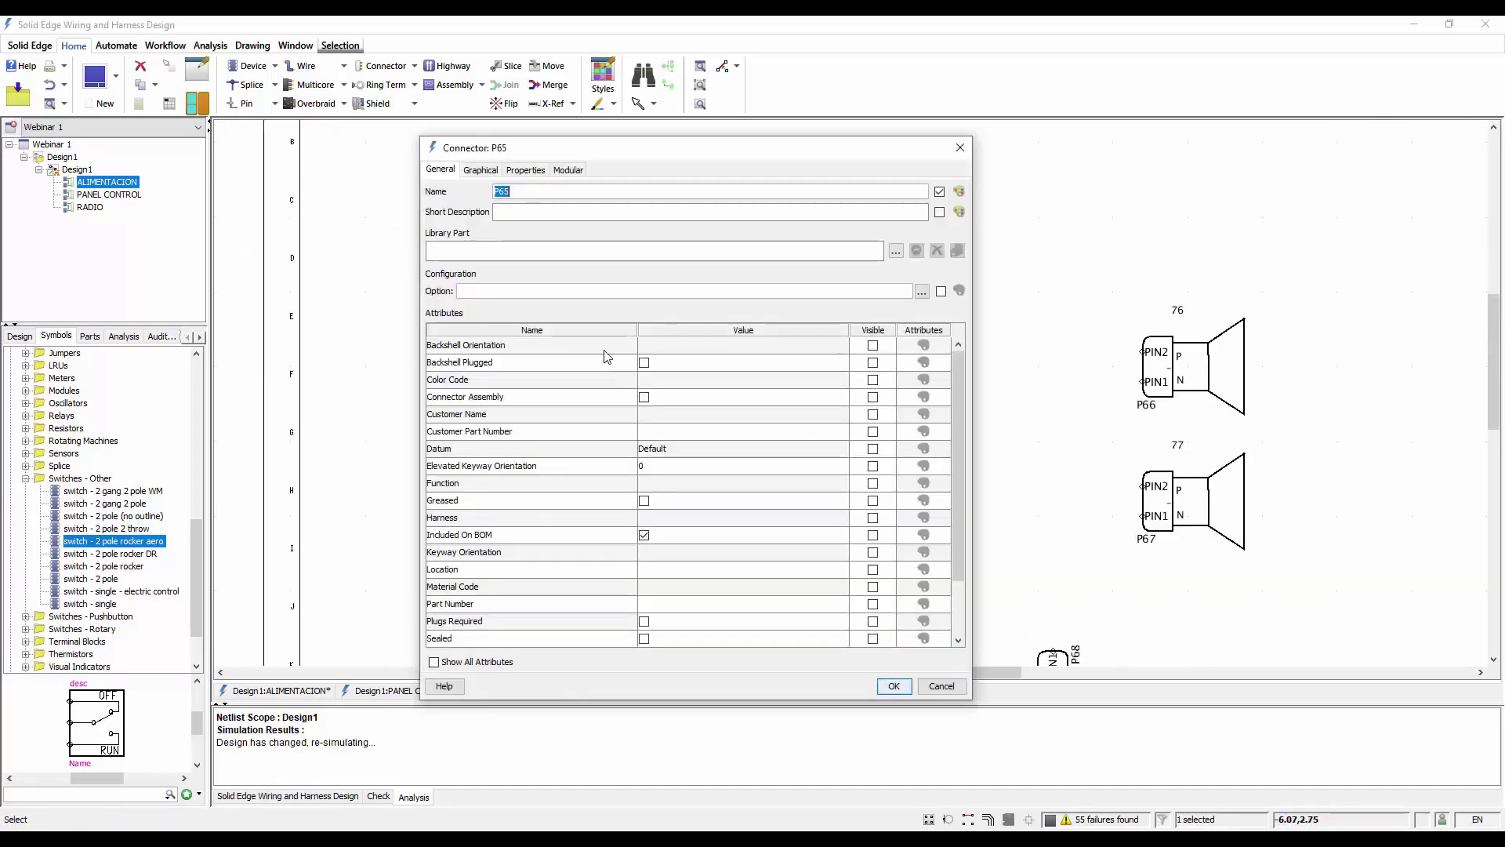
pyautogui.click(894, 251)
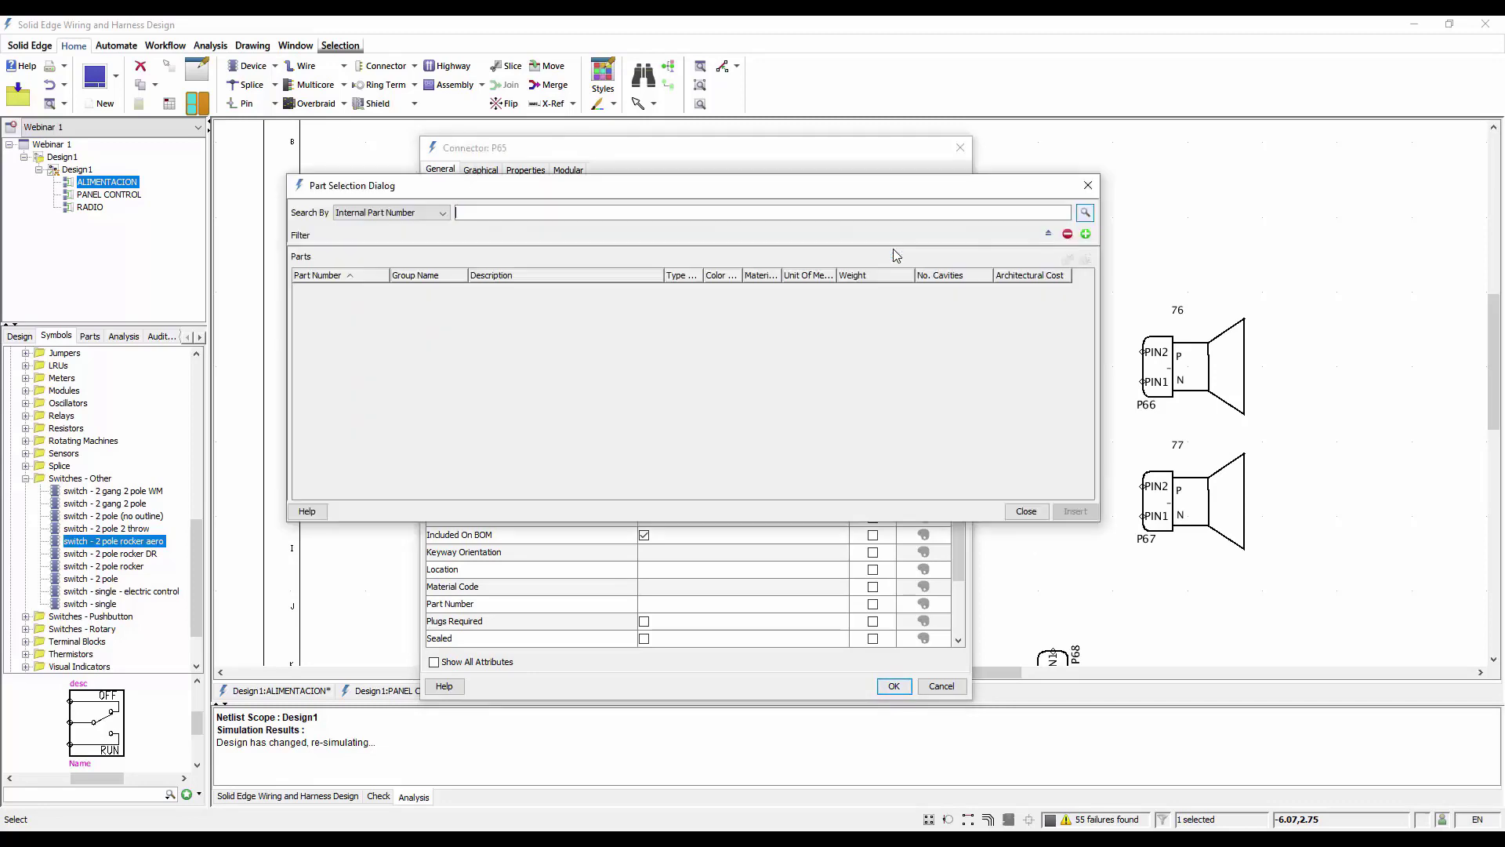
pyautogui.click(1085, 213)
pyautogui.click(570, 212)
pyautogui.write('dt')
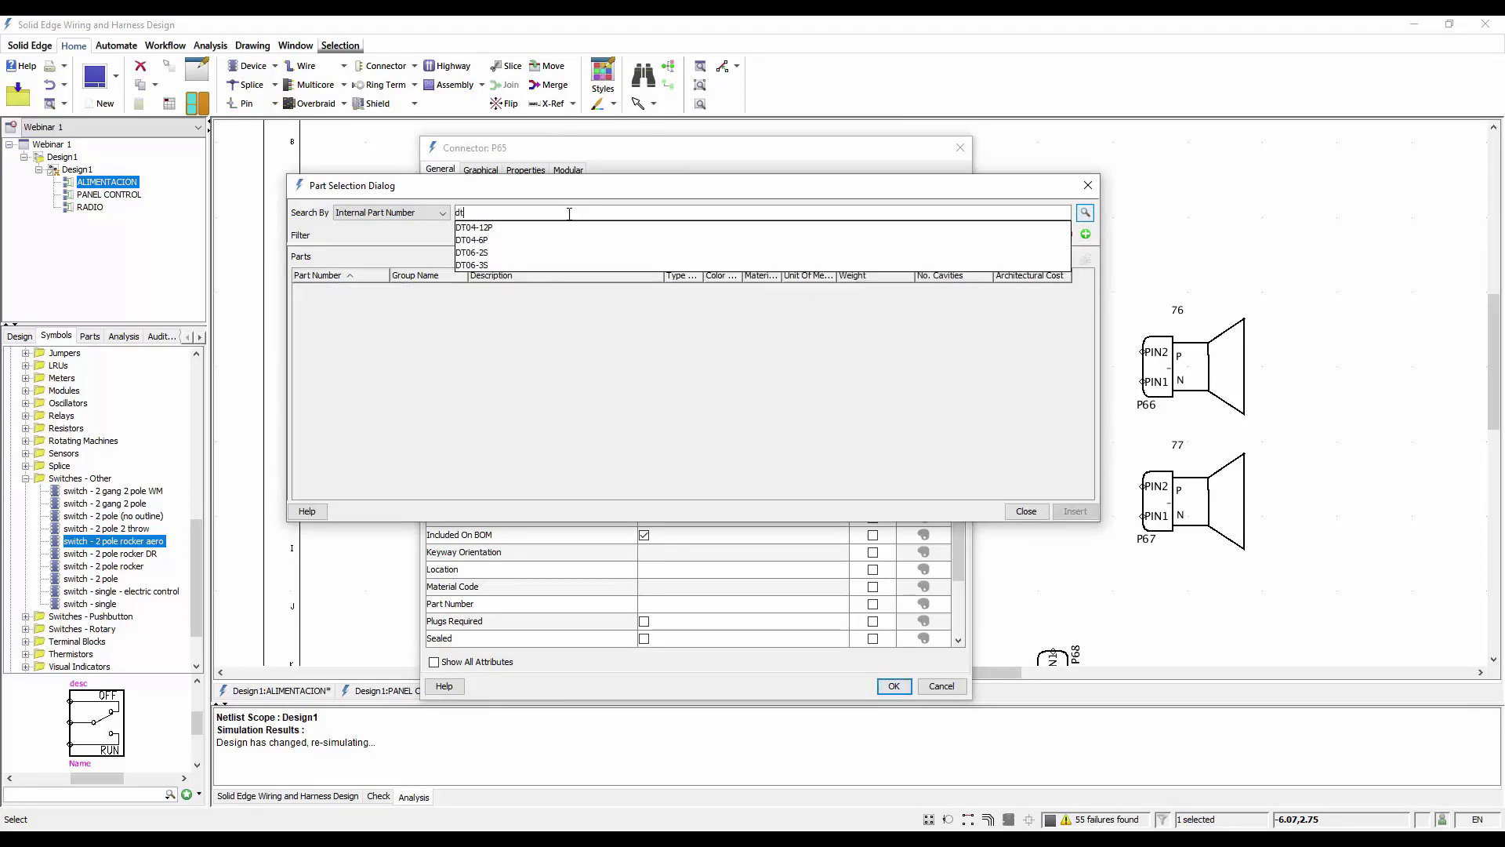
pyautogui.click(521, 265)
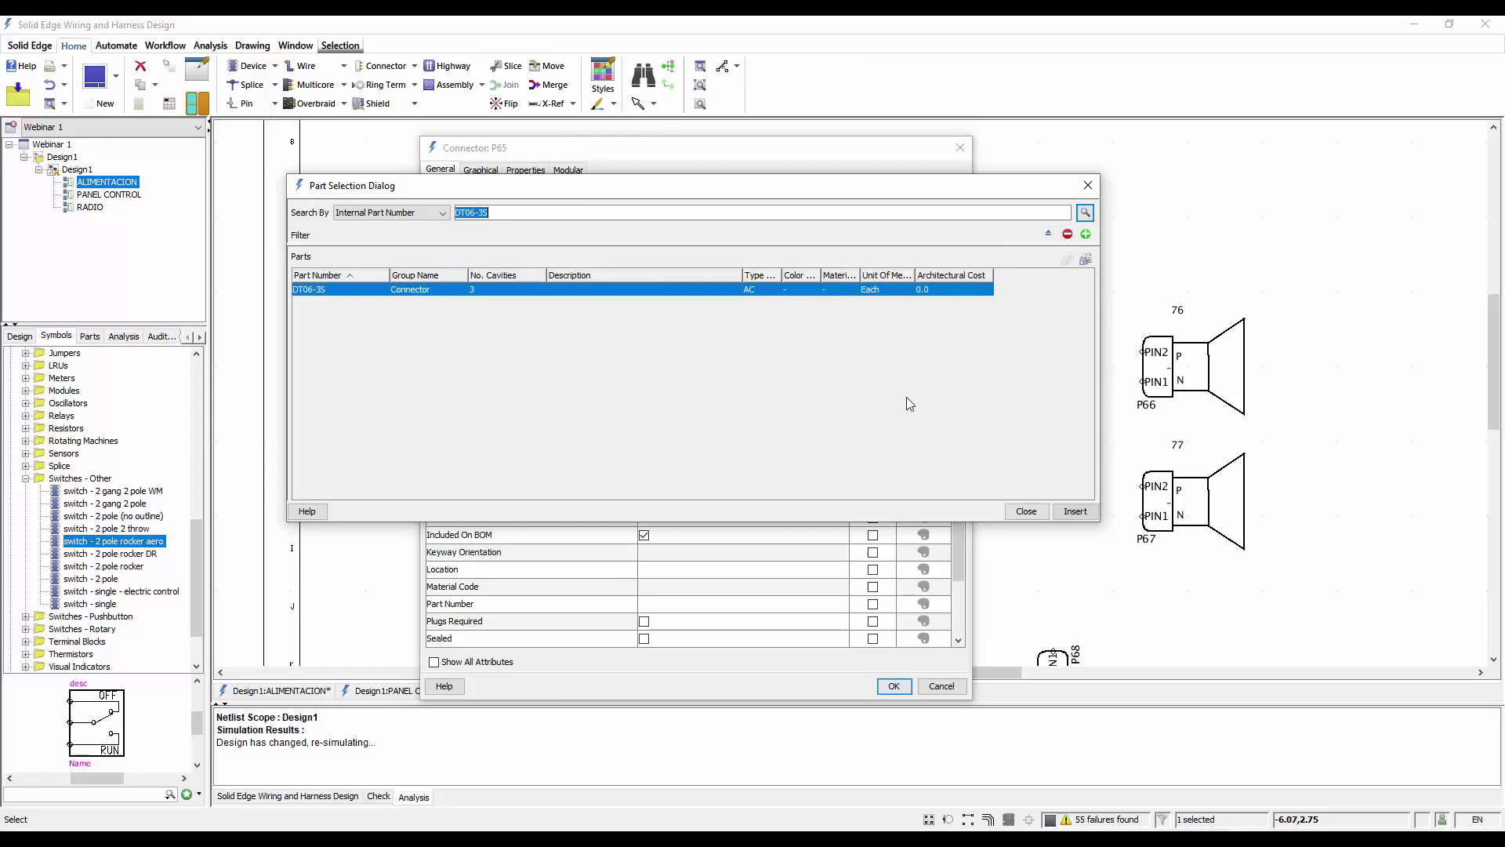
pyautogui.click(1075, 510)
pyautogui.click(921, 400)
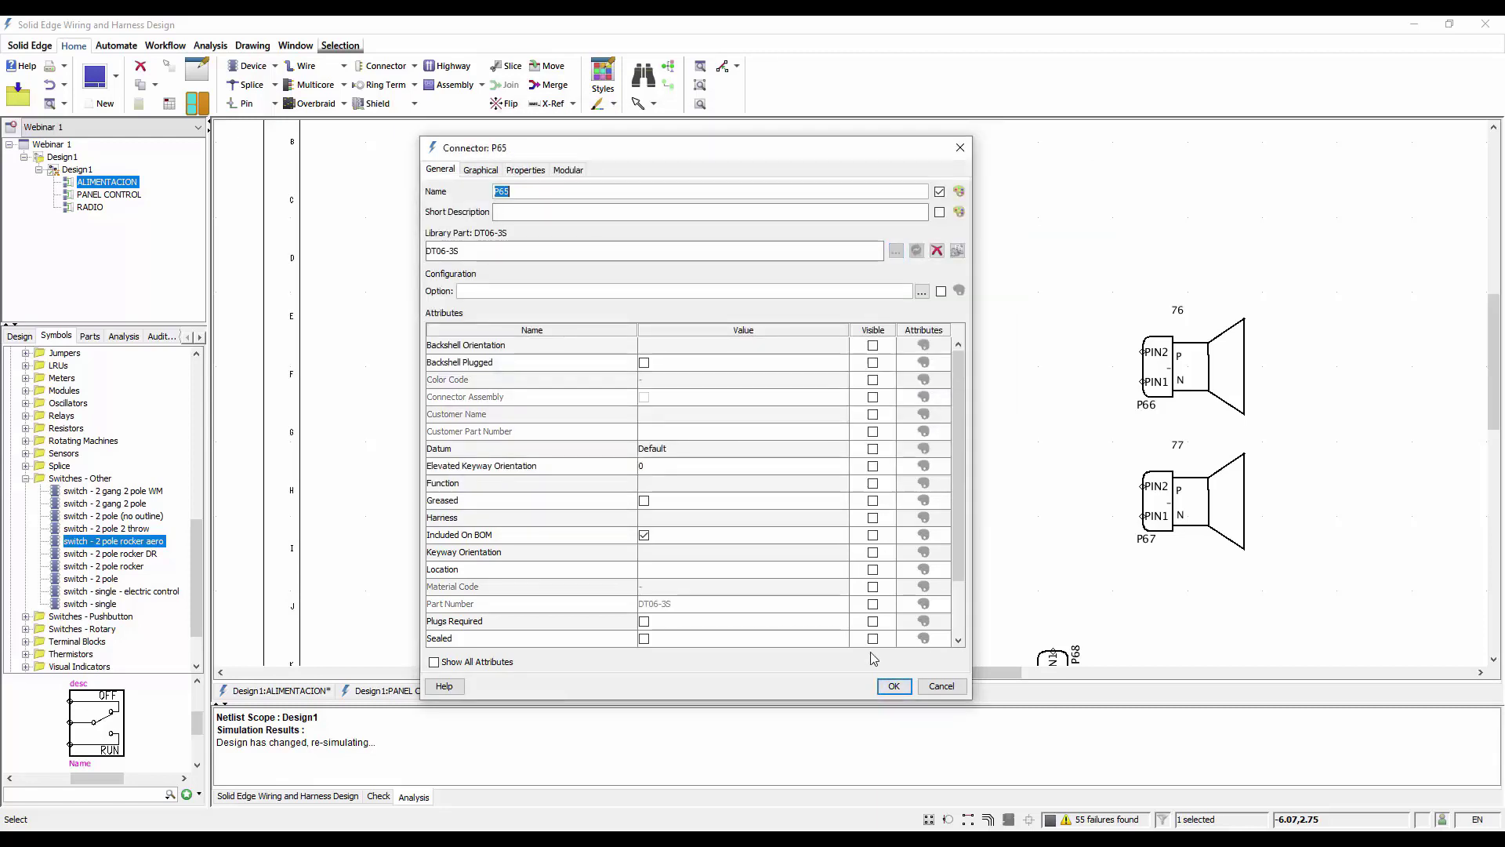
pyautogui.click(893, 686)
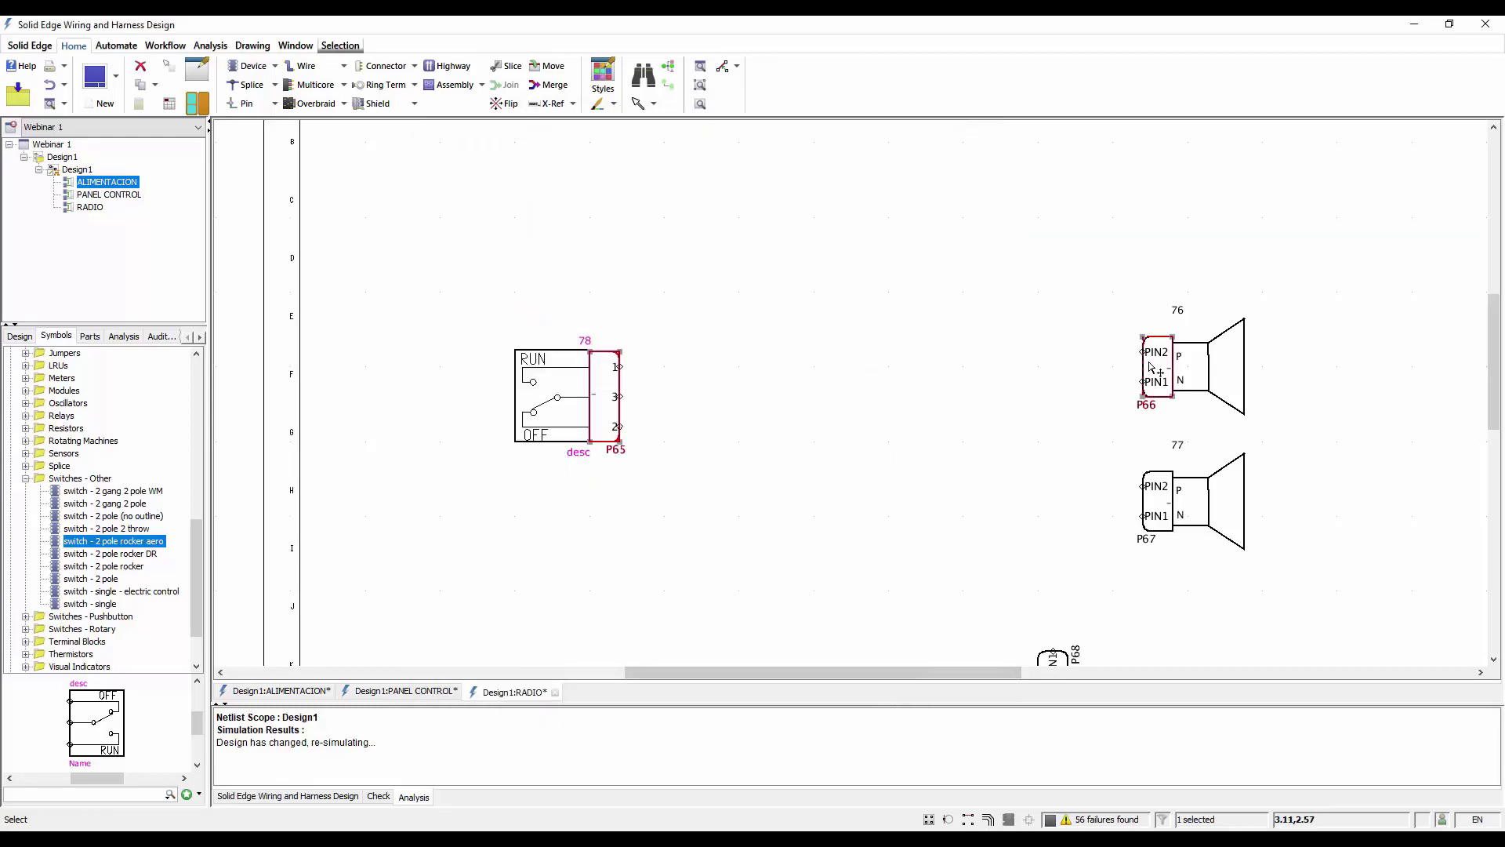
# Assign library part DT06-2S to the upper speaker's connector with the proposed pin mapping
pyautogui.doubleClick(1150, 367)
pyautogui.click(895, 250)
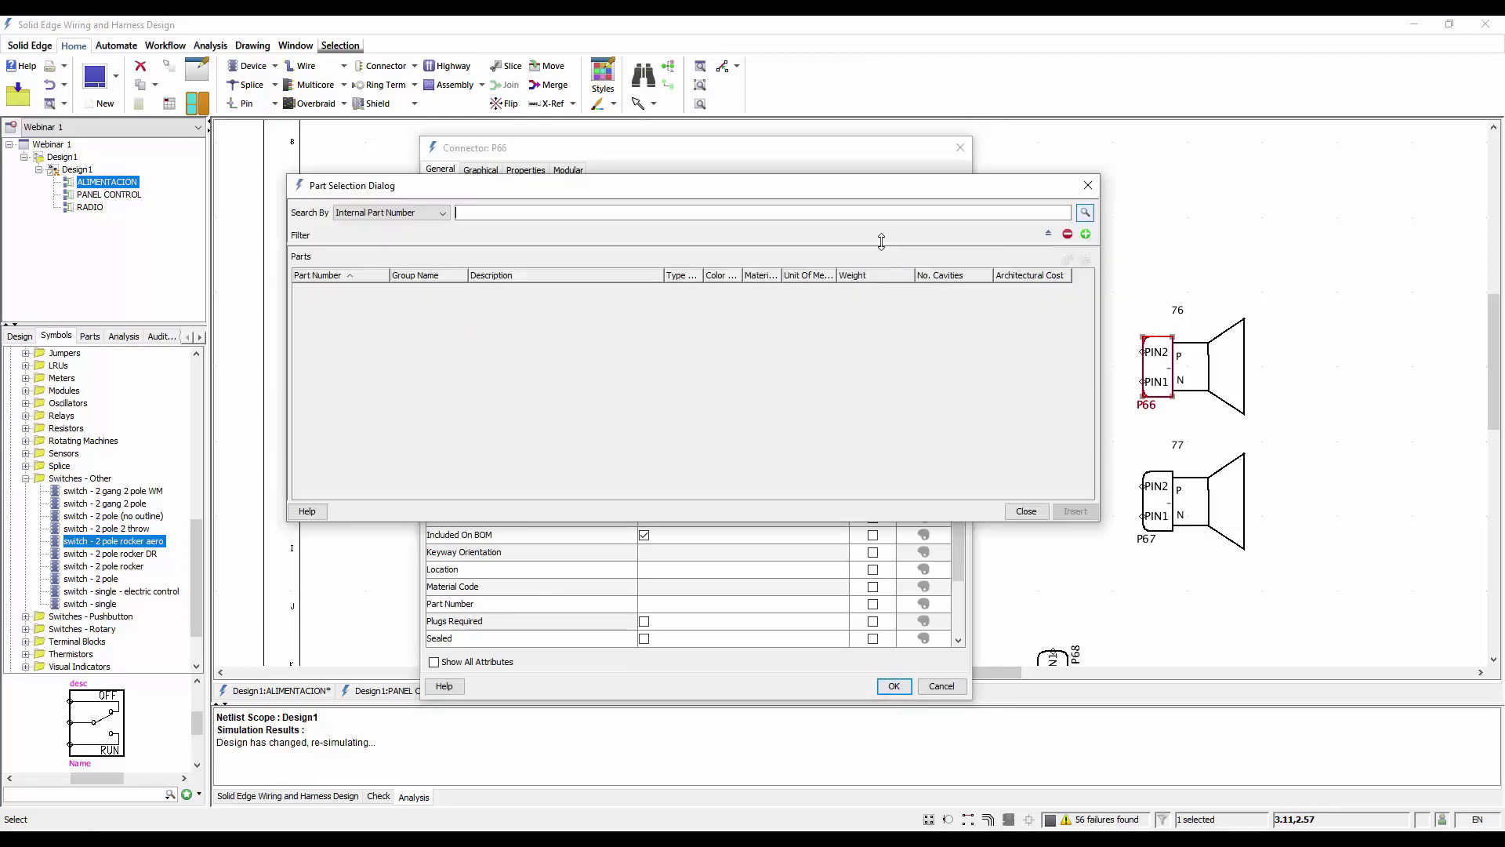
pyautogui.click(1084, 213)
pyautogui.click(644, 217)
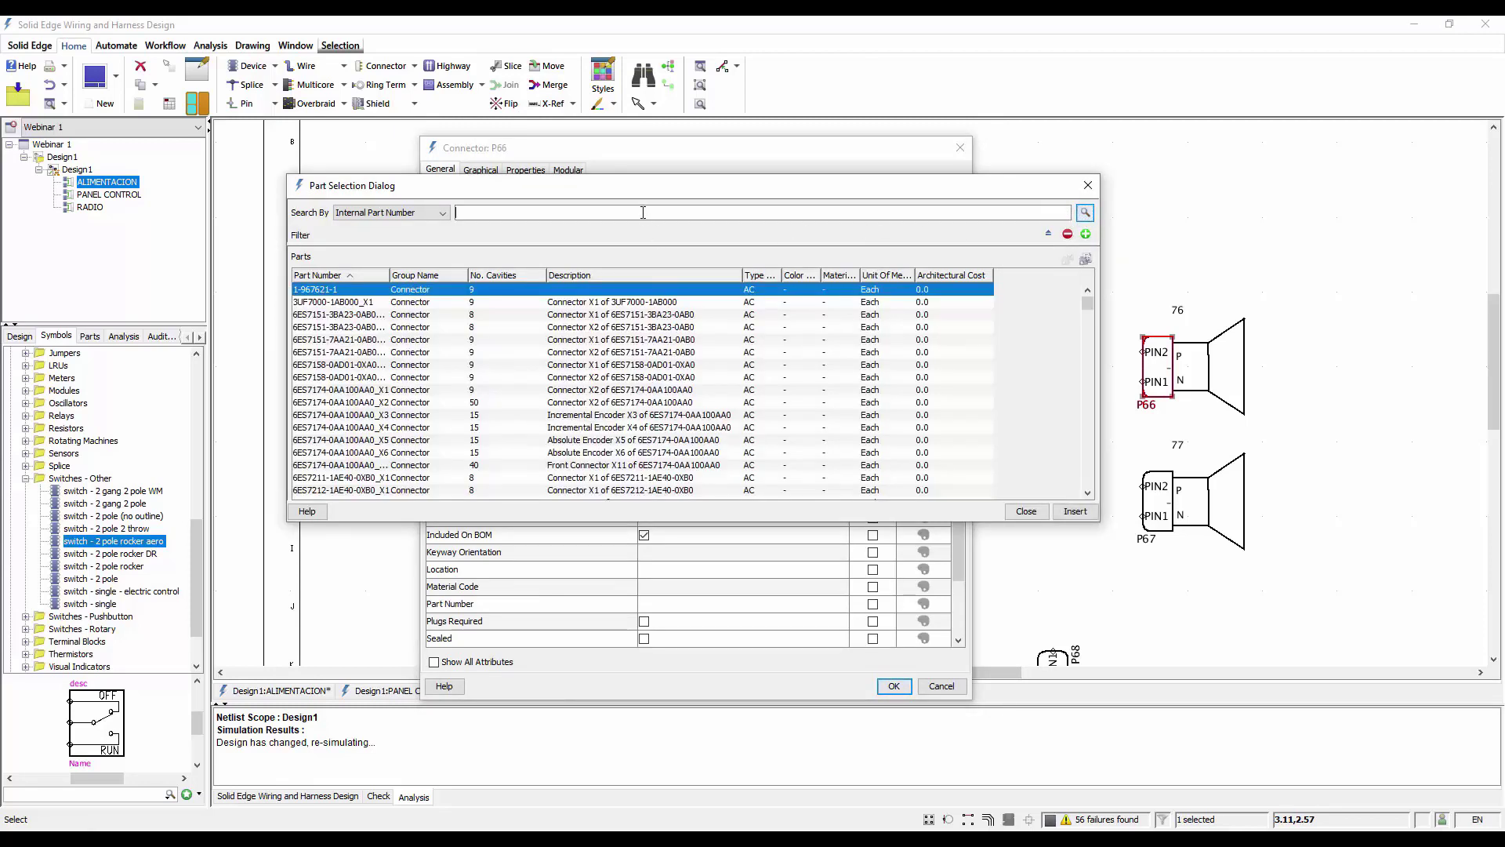
pyautogui.write('dt')
pyautogui.click(553, 252)
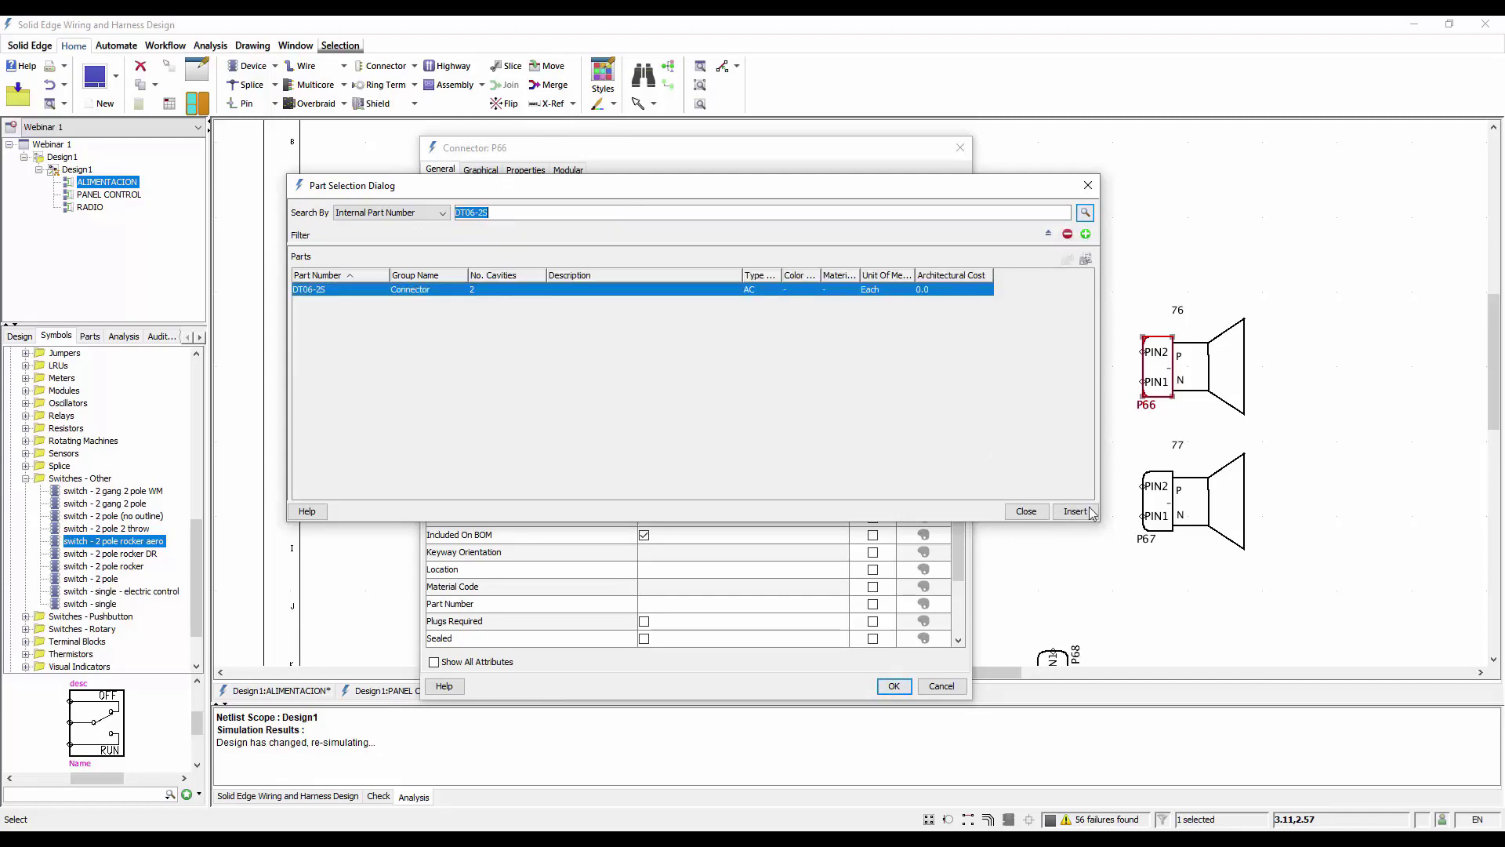
pyautogui.click(1075, 511)
pyautogui.click(920, 403)
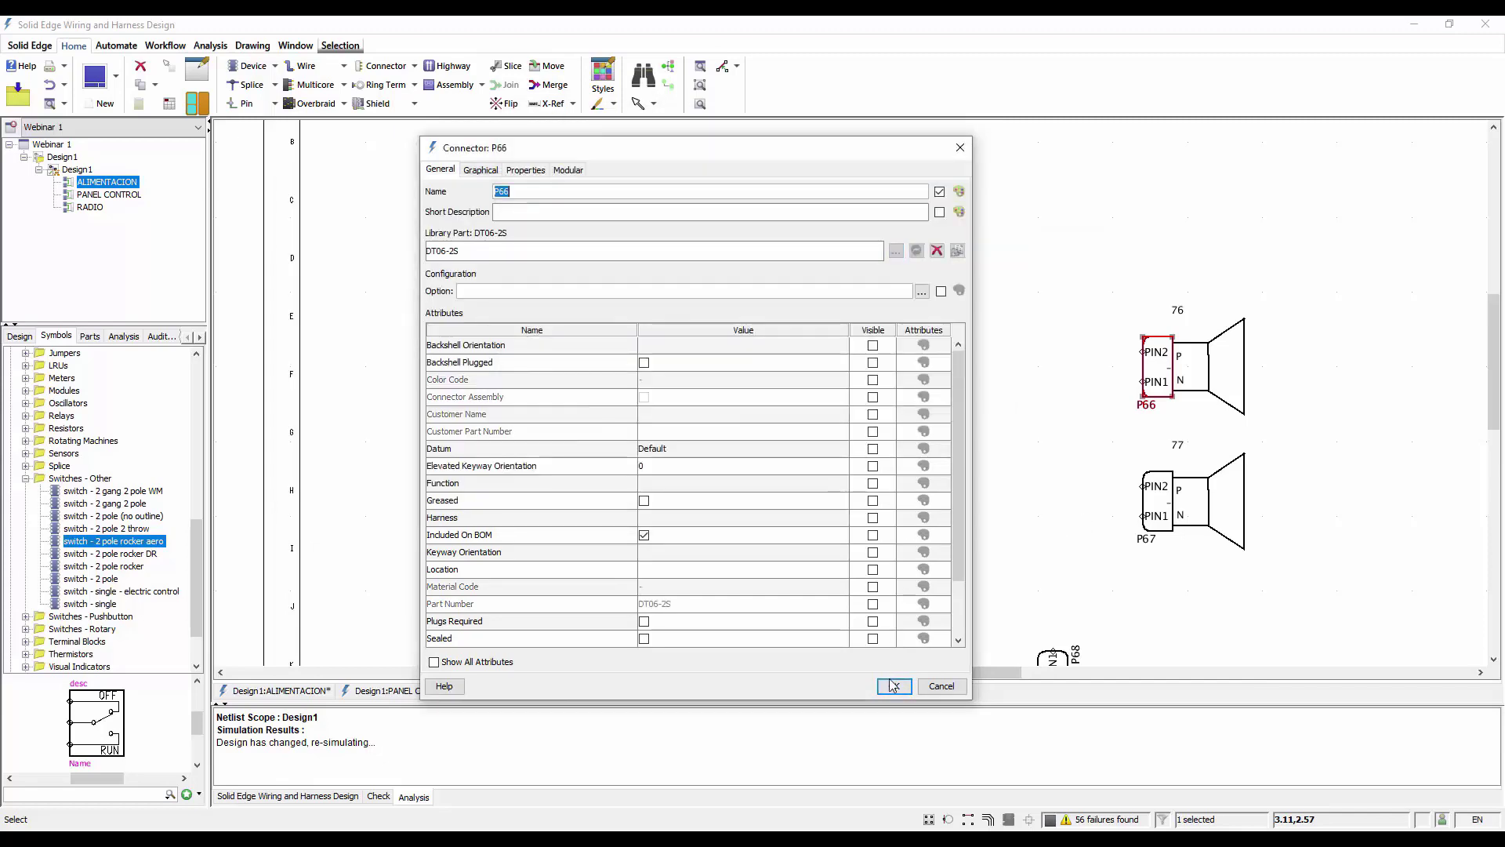
pyautogui.click(894, 686)
# Assign library part DT06-2S to the lower speaker's connector with the proposed pin mapping
pyautogui.doubleClick(1158, 502)
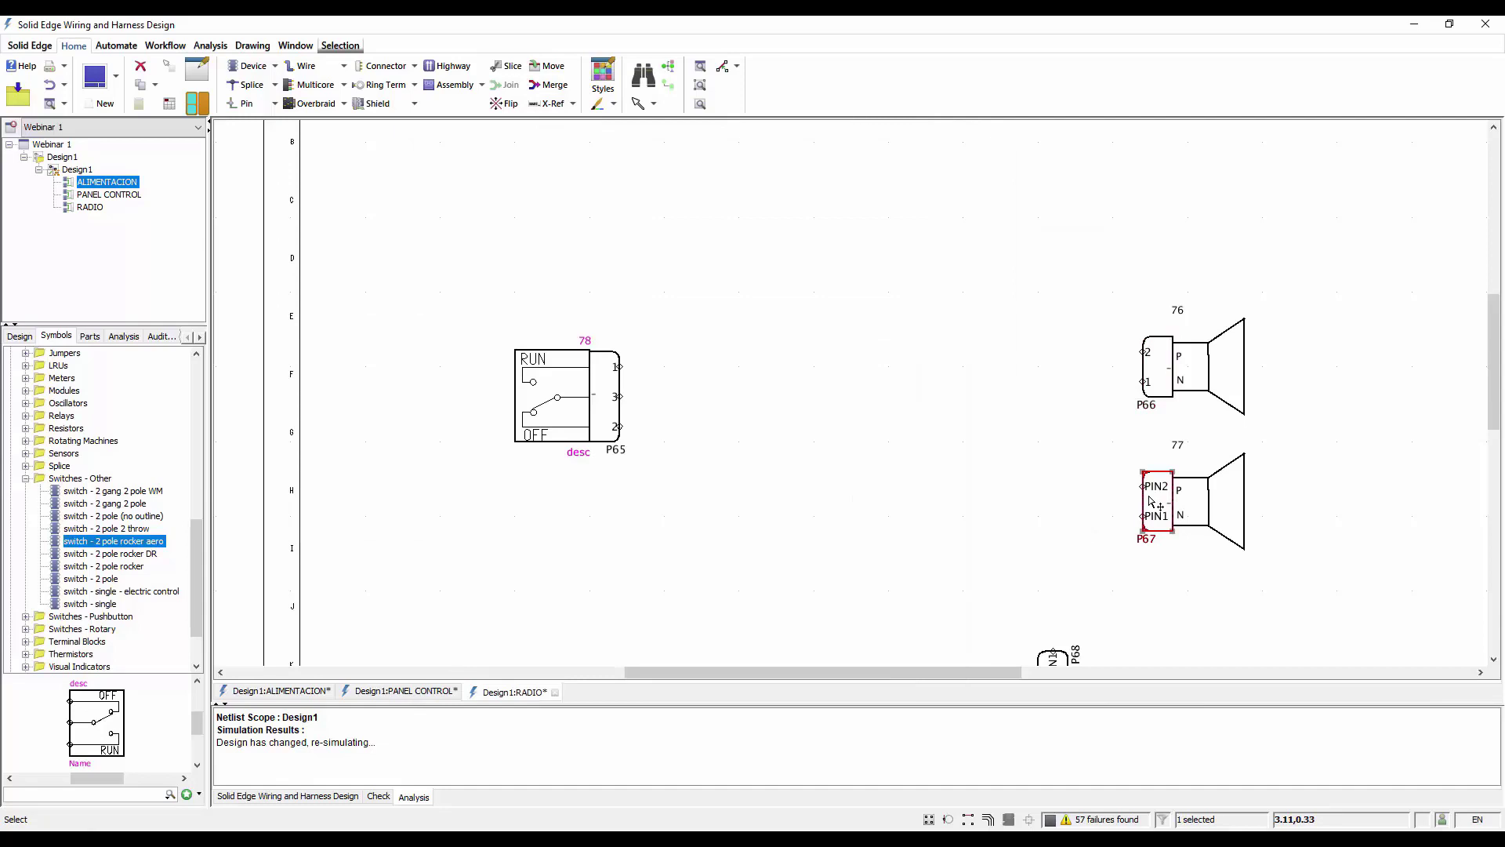
pyautogui.click(750, 250)
pyautogui.write('dt')
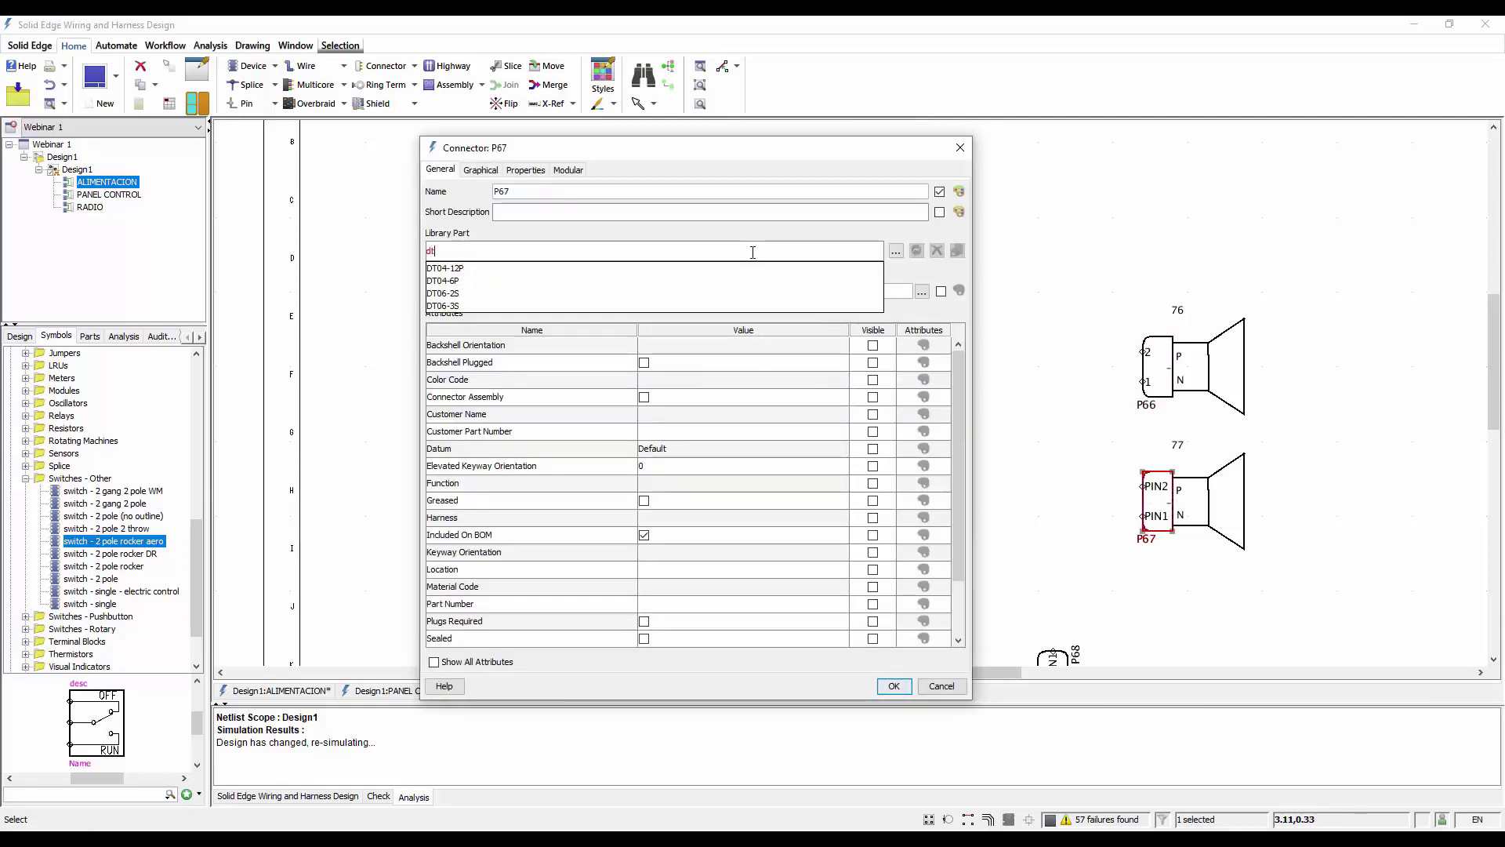
pyautogui.click(502, 293)
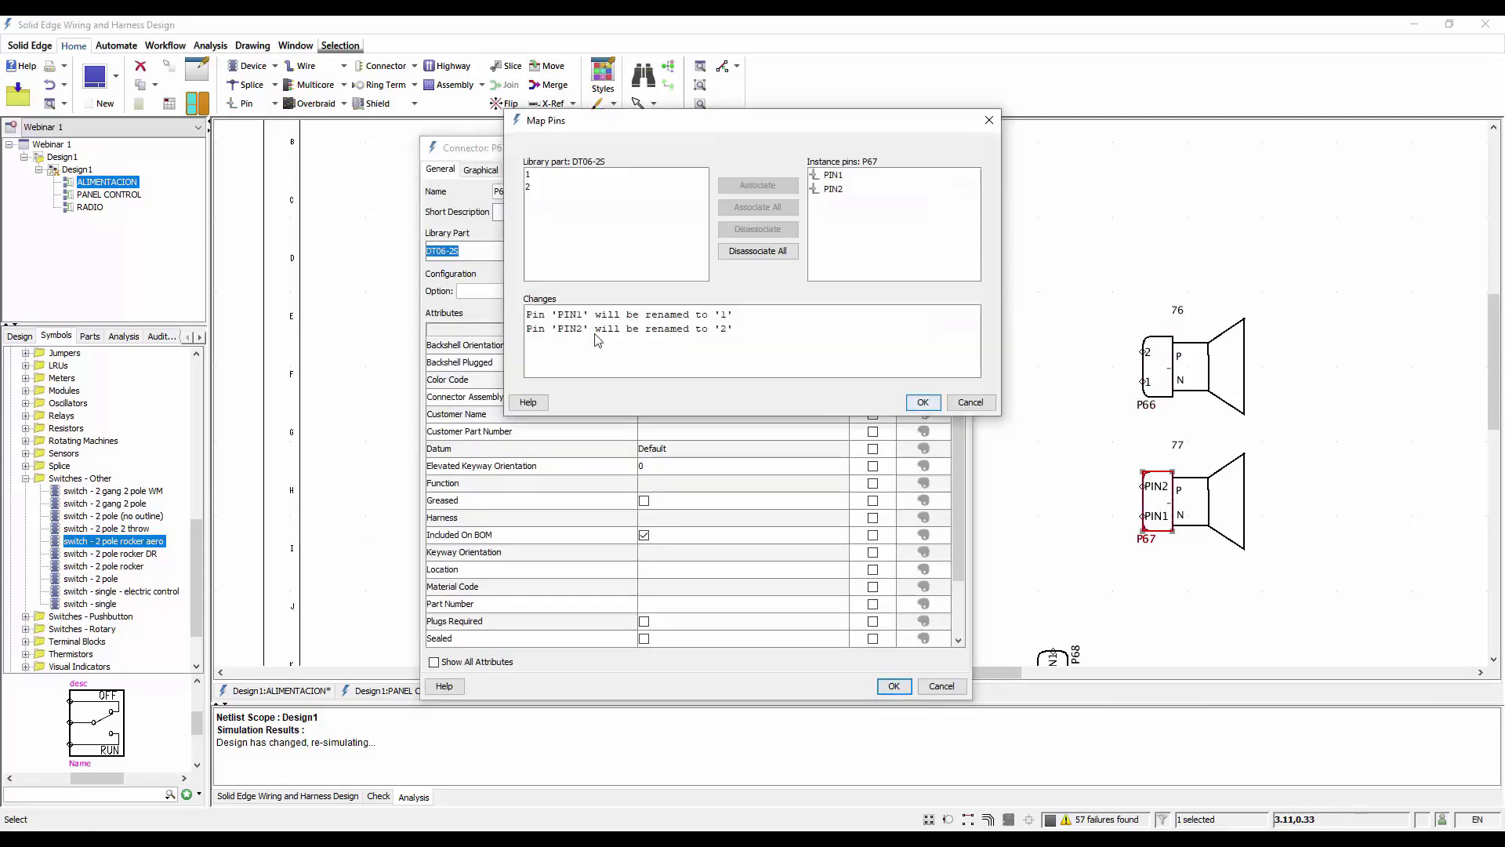
pyautogui.click(921, 403)
pyautogui.click(894, 686)
# Assign the CHASSIS library part to the single-pin connector on the ground symbol
pyautogui.scroll(3, 1038, 541)
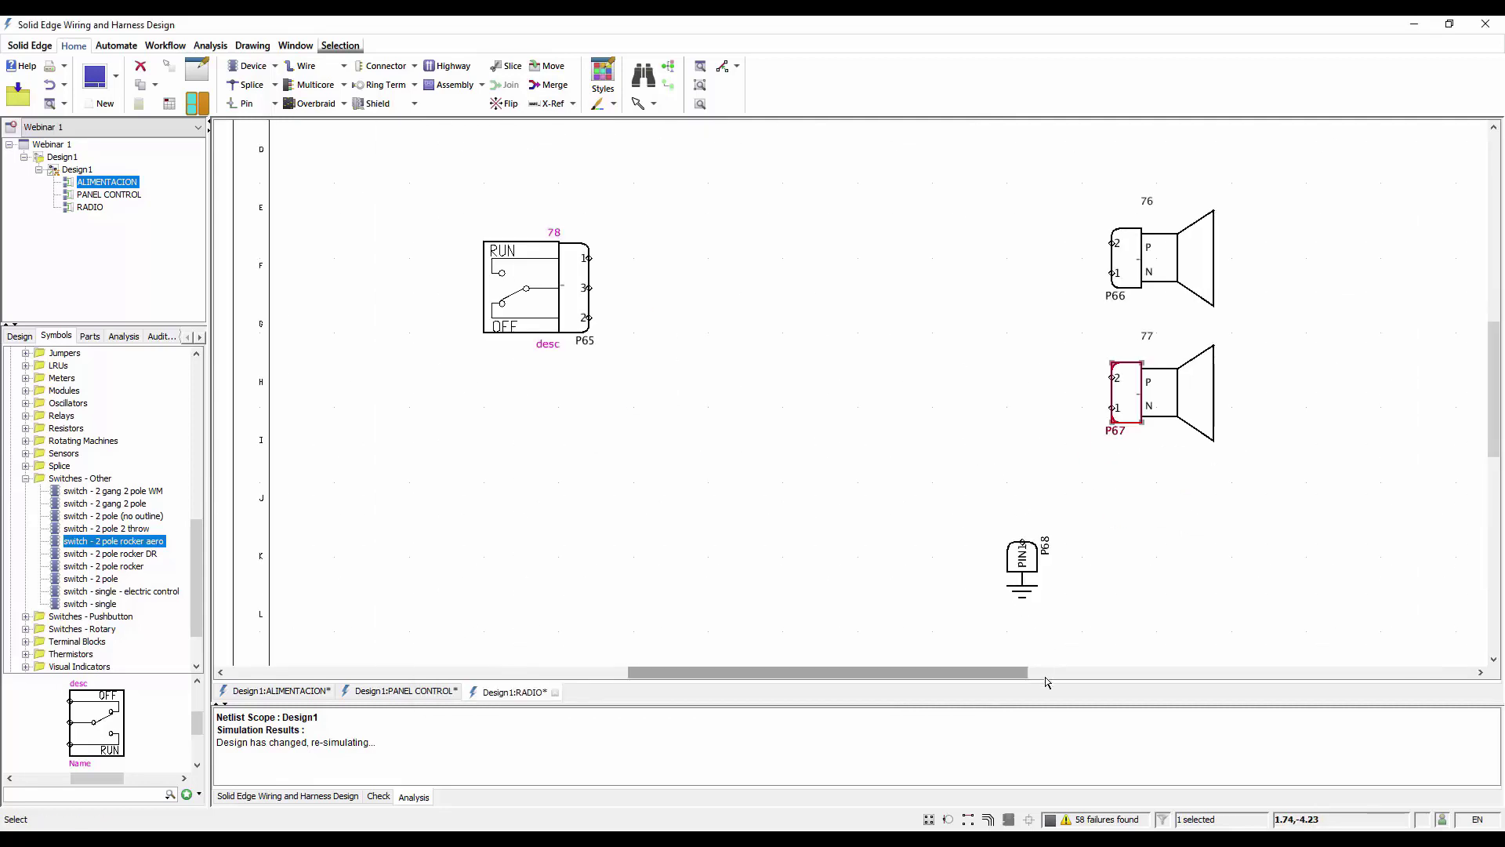
pyautogui.doubleClick(1016, 530)
pyautogui.click(495, 251)
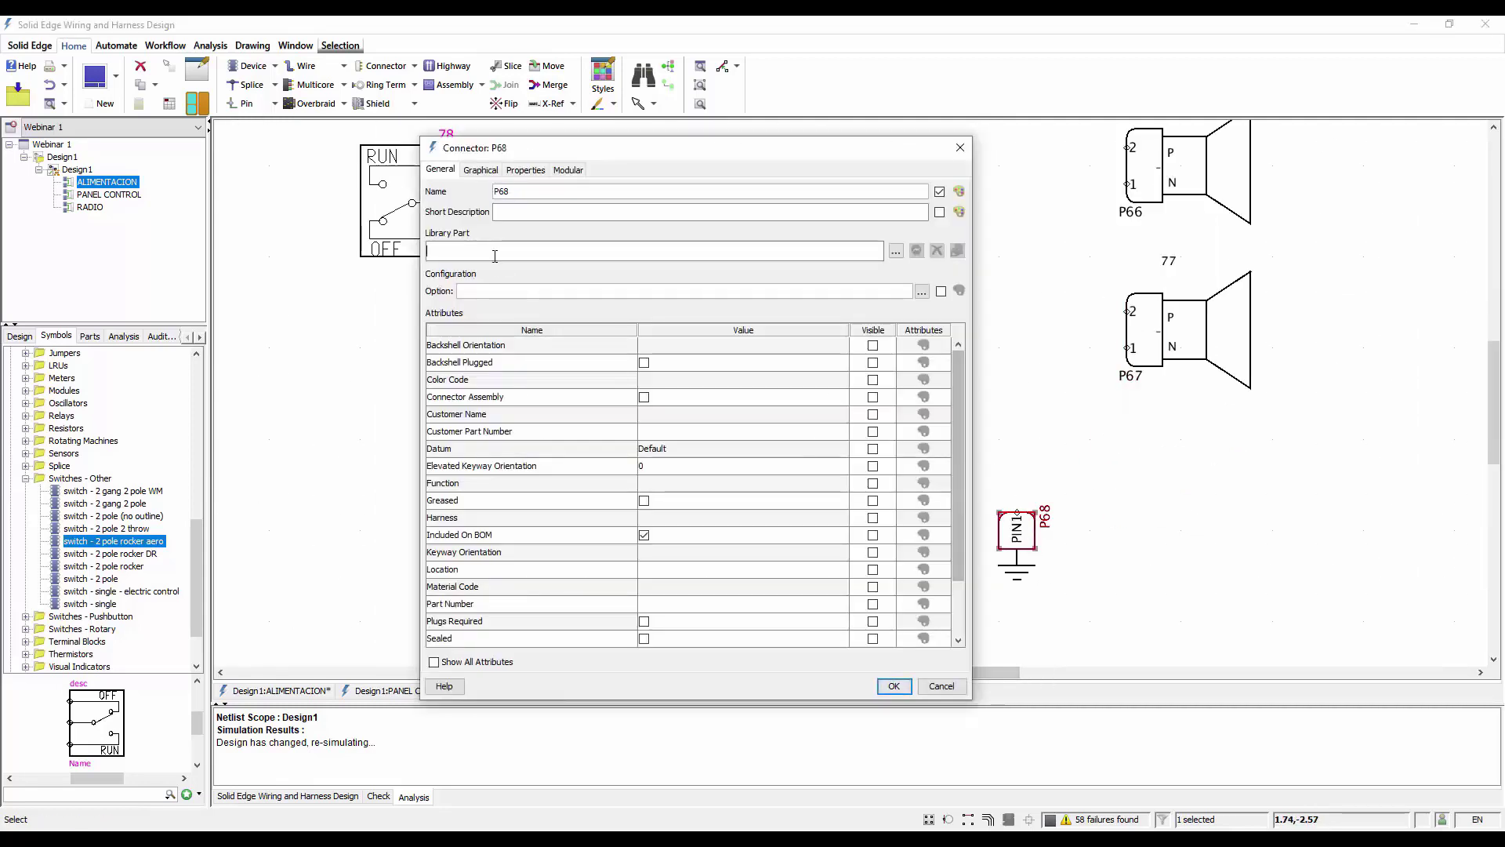
pyautogui.write('cha')
pyautogui.click(482, 268)
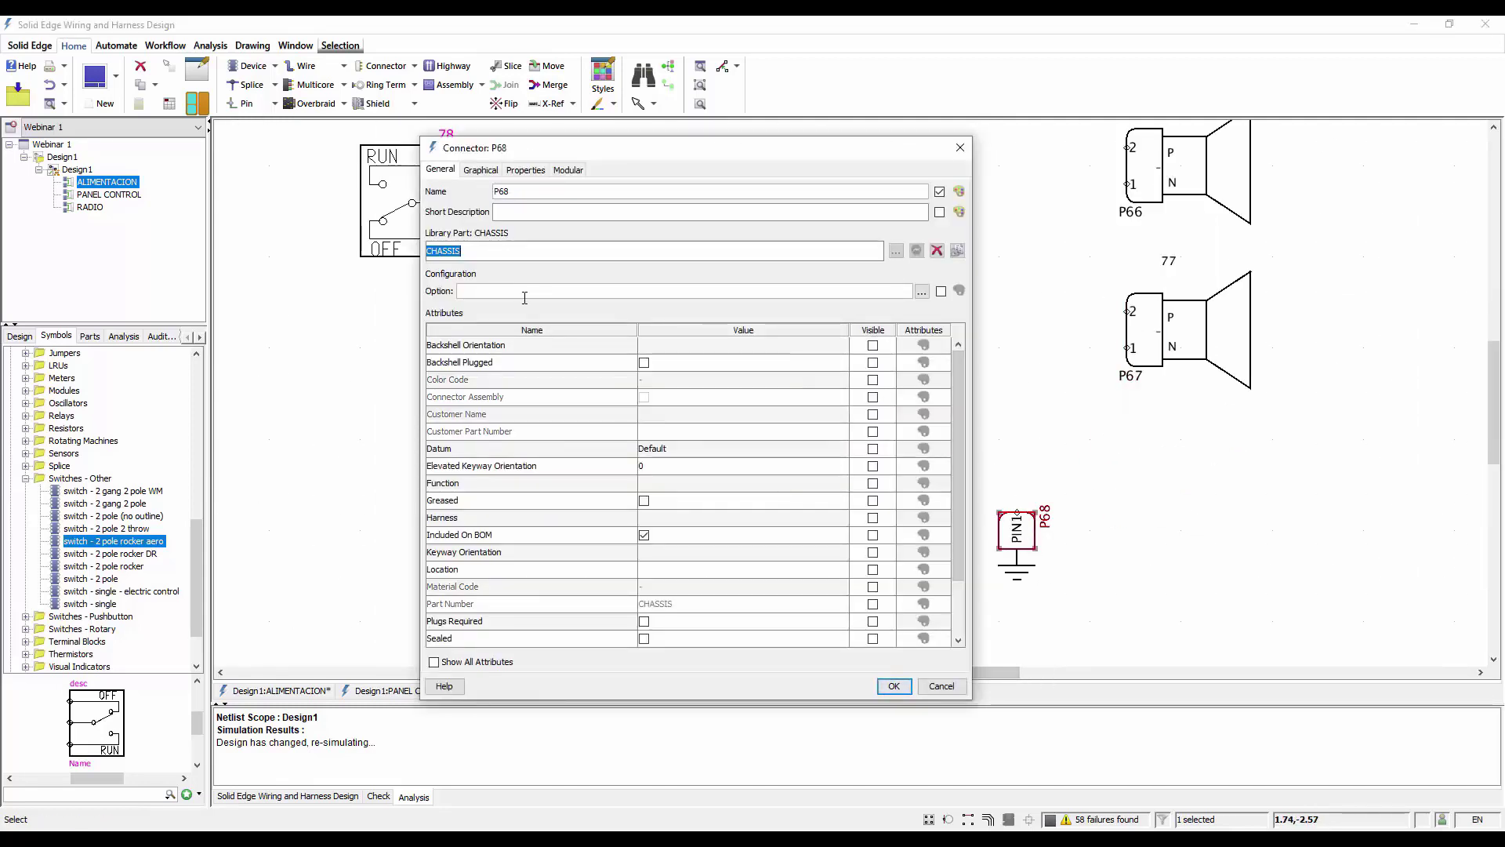
pyautogui.click(893, 687)
pyautogui.click(844, 504)
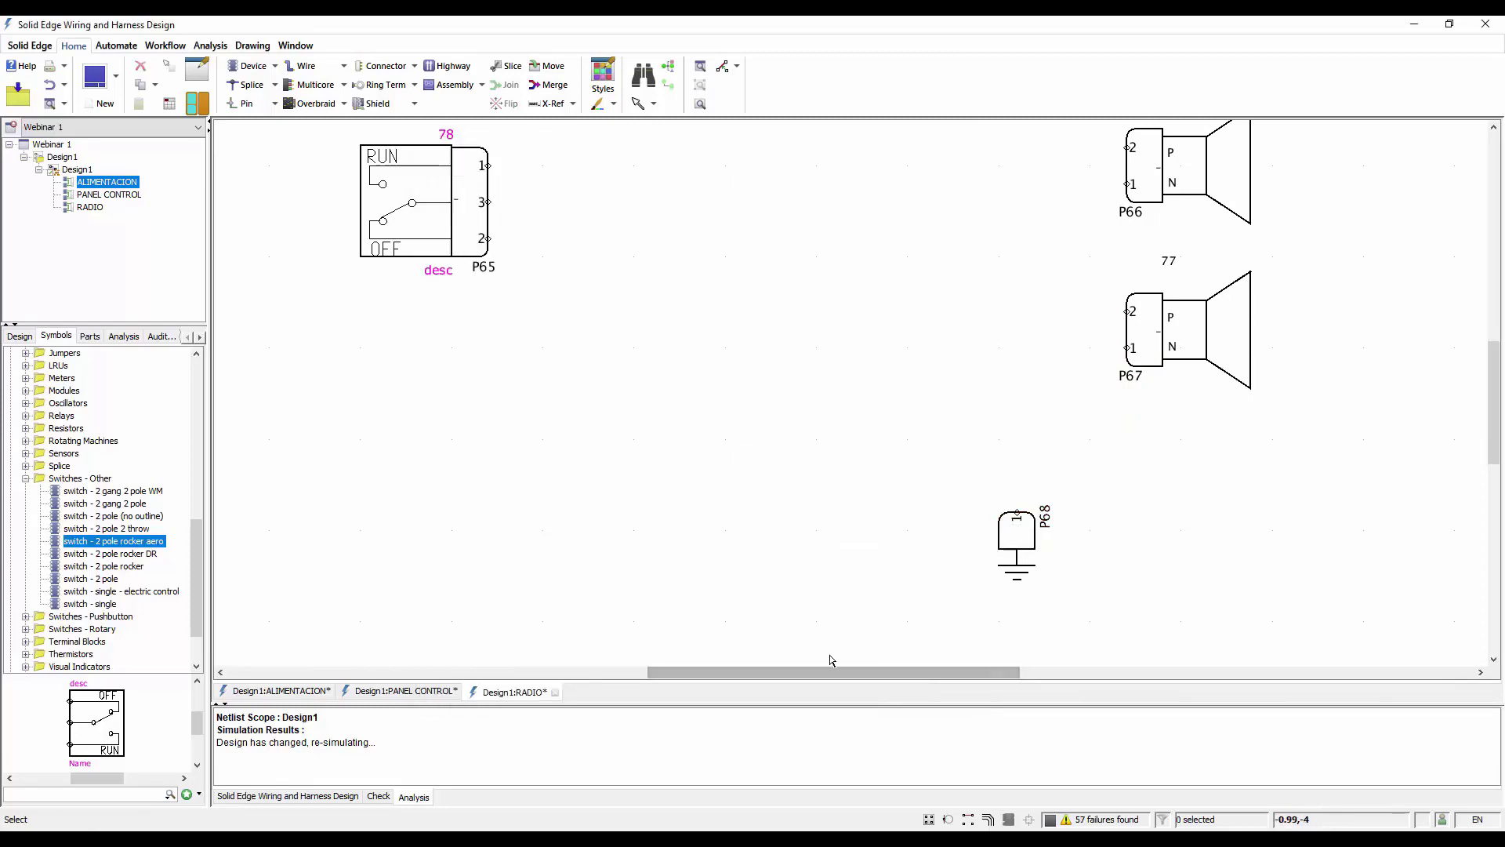
# Draw two wires from pin 2 of the switch connector, one to pin 2 of each speaker connector
pyautogui.moveTo(819, 645); pyautogui.dragTo(696, 433, button='middle')
pyautogui.click(597, 432)
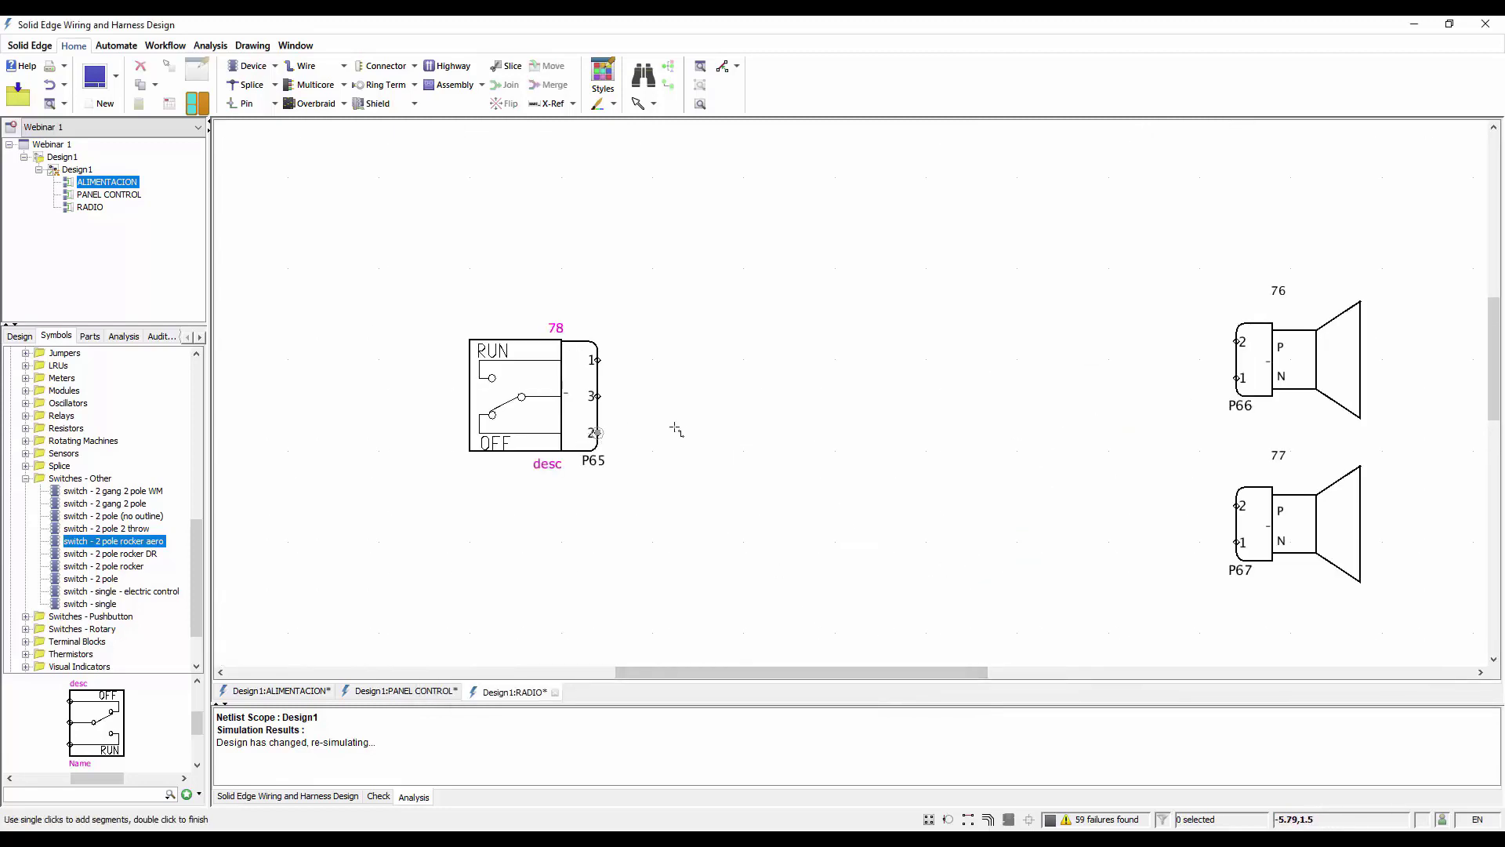
pyautogui.click(1236, 343)
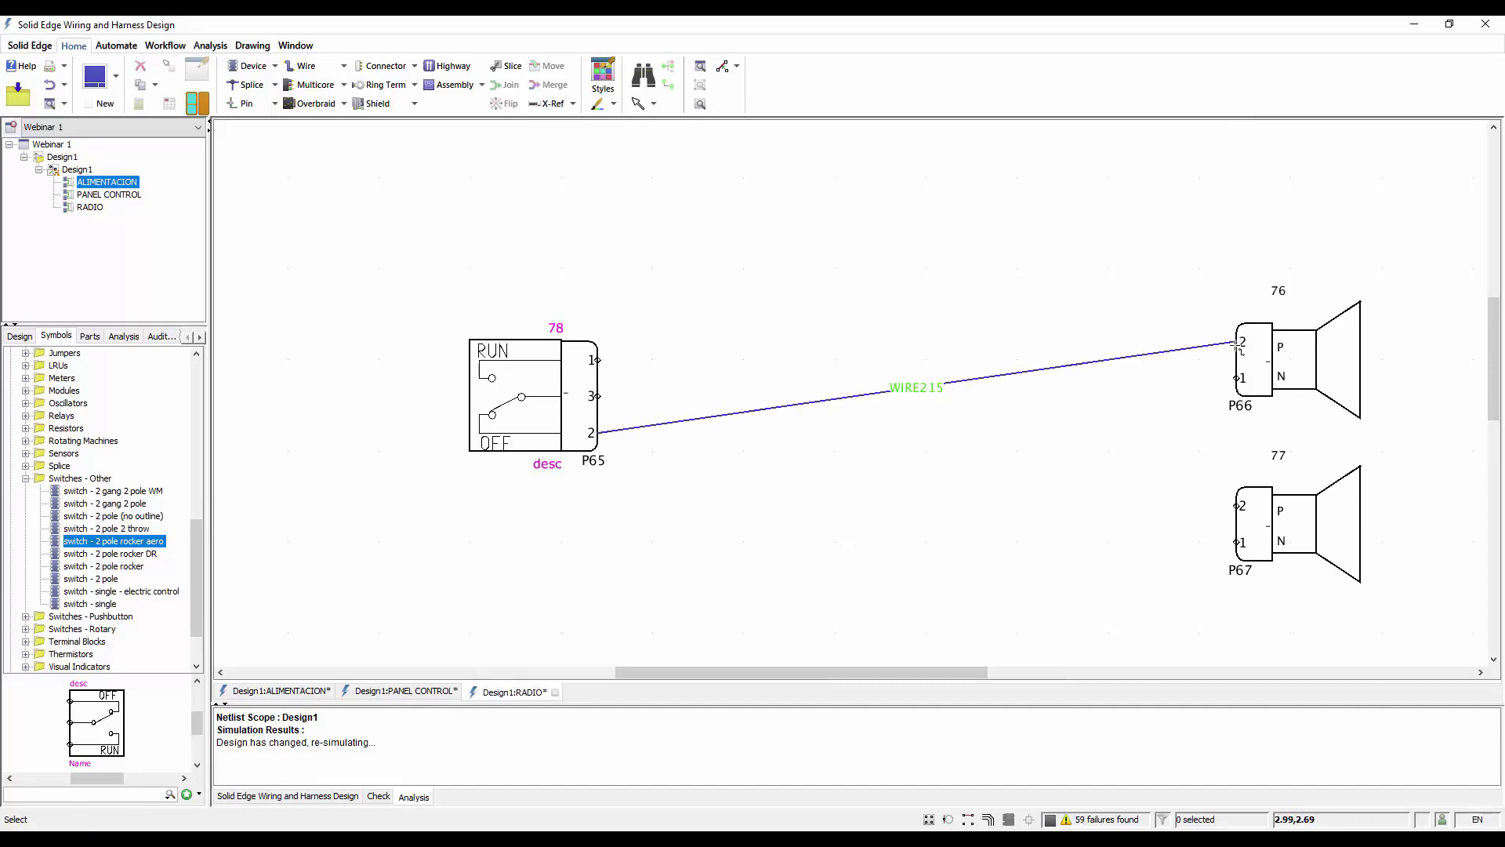
pyautogui.click(597, 432)
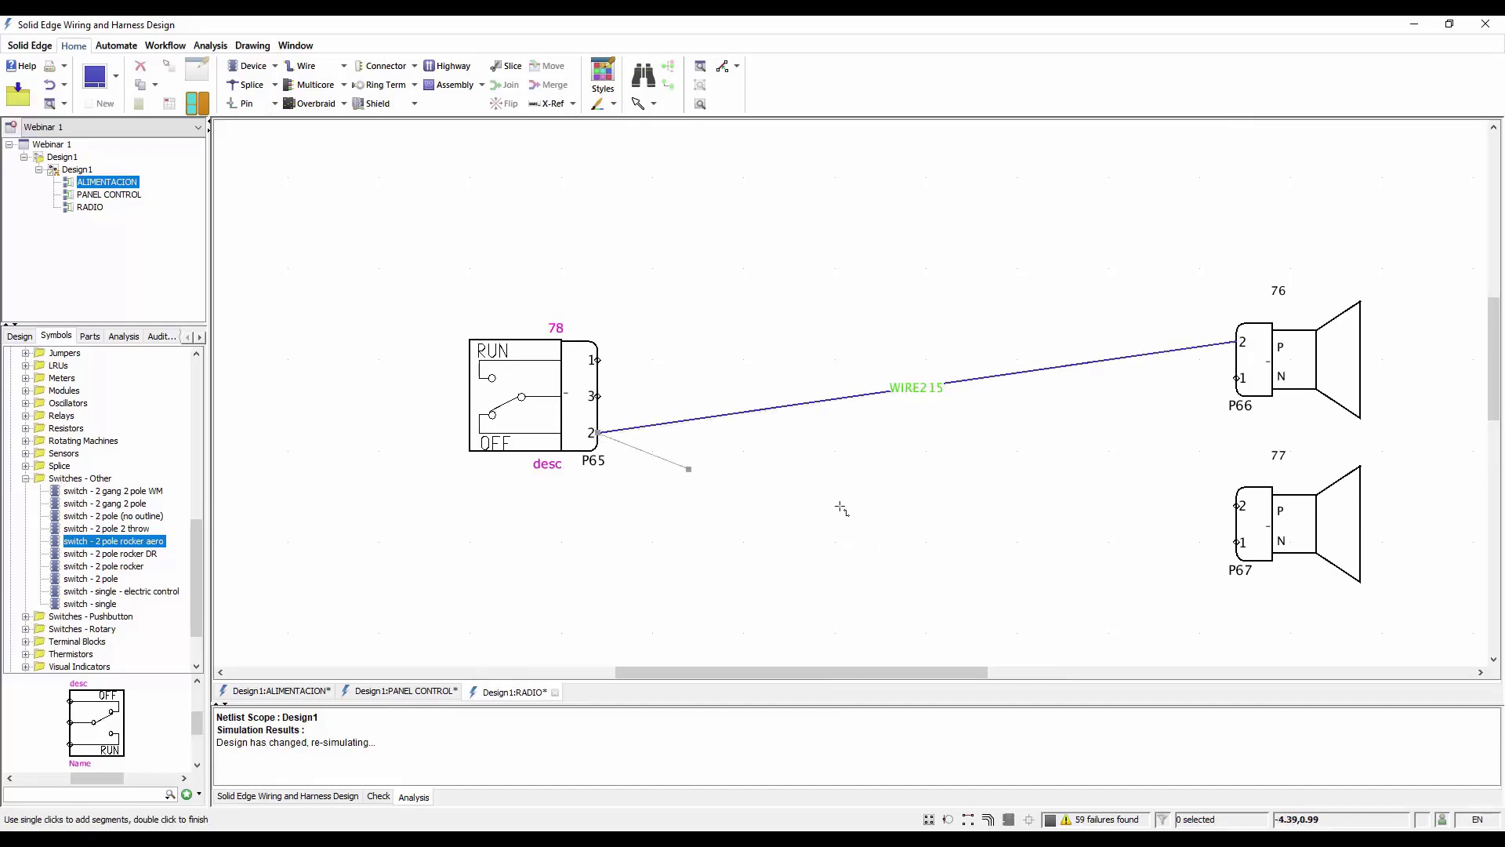
pyautogui.click(1236, 506)
# Reroute both diagonal speaker wires orthogonally, with horizontal and vertical segments
pyautogui.moveTo(972, 559); pyautogui.dragTo(857, 327)
pyautogui.press('o')
pyautogui.click(854, 325)
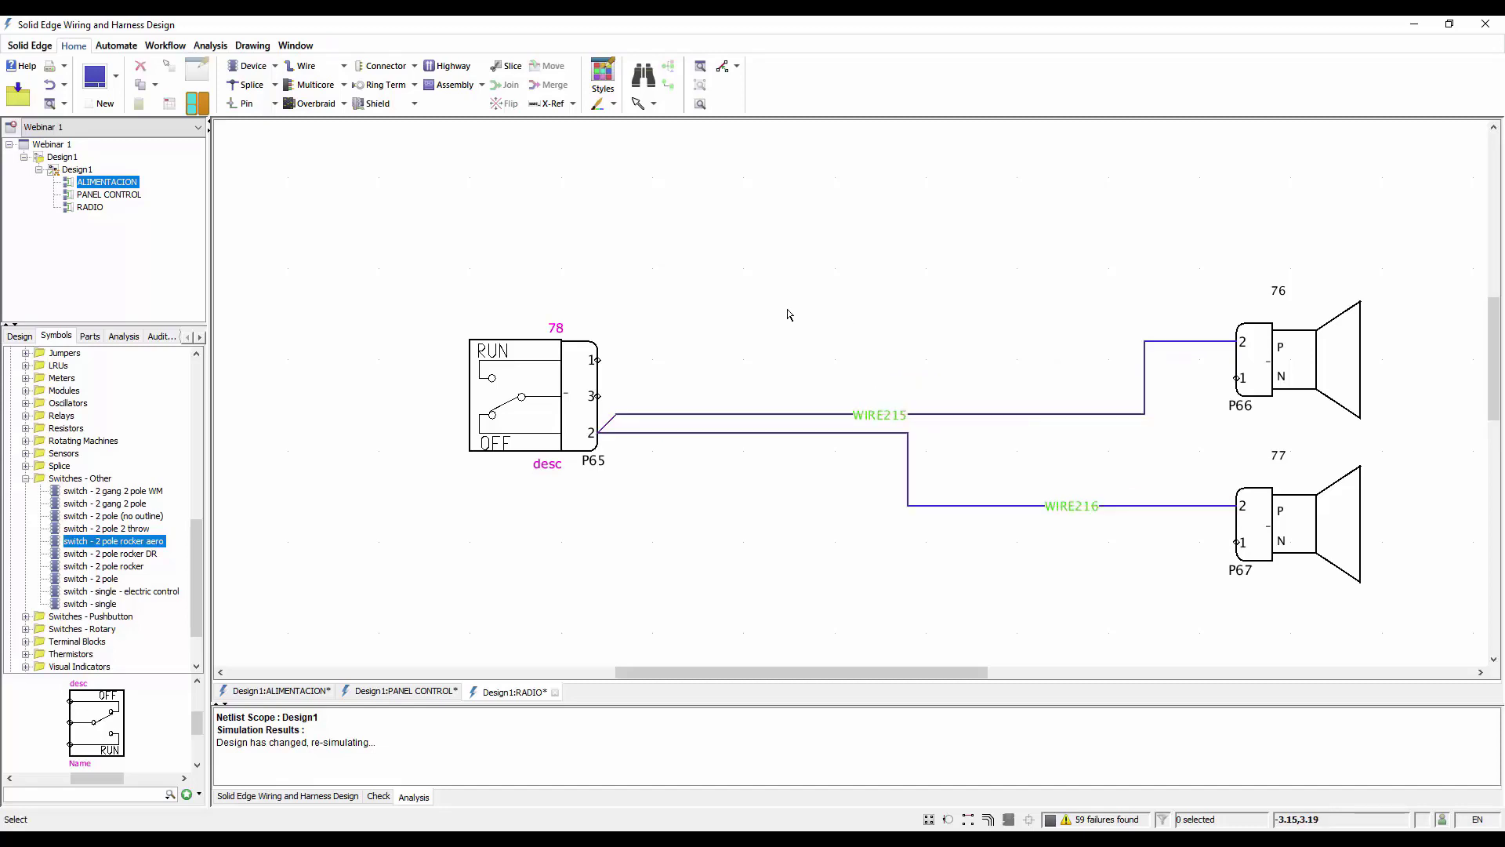
# Insert a two-pin inline connector across both speaker wires, close to the switch connector, with receptacle and plug of equal width
pyautogui.click(413, 67)
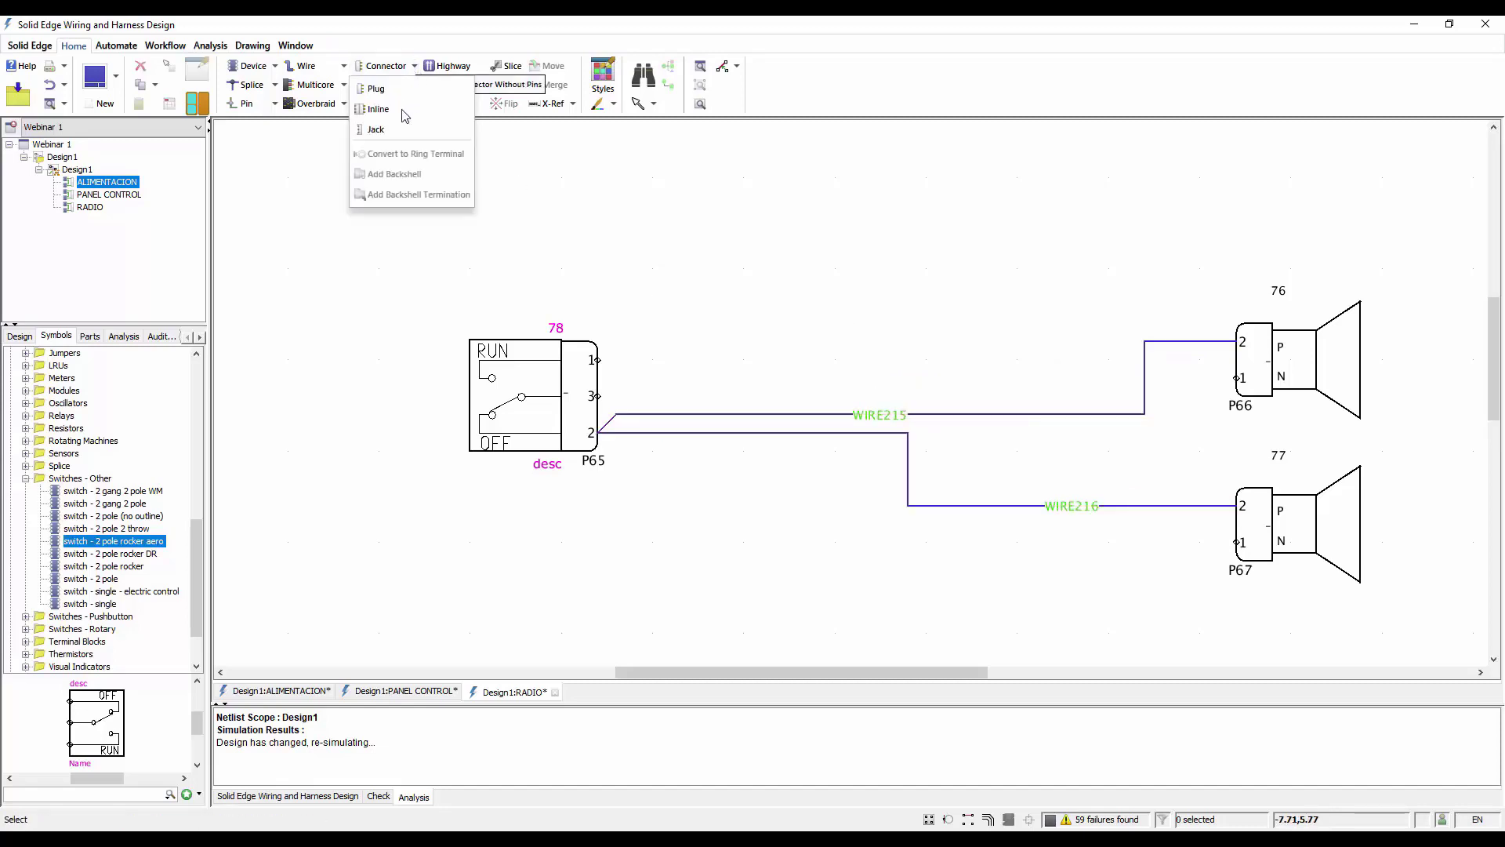
pyautogui.click(376, 110)
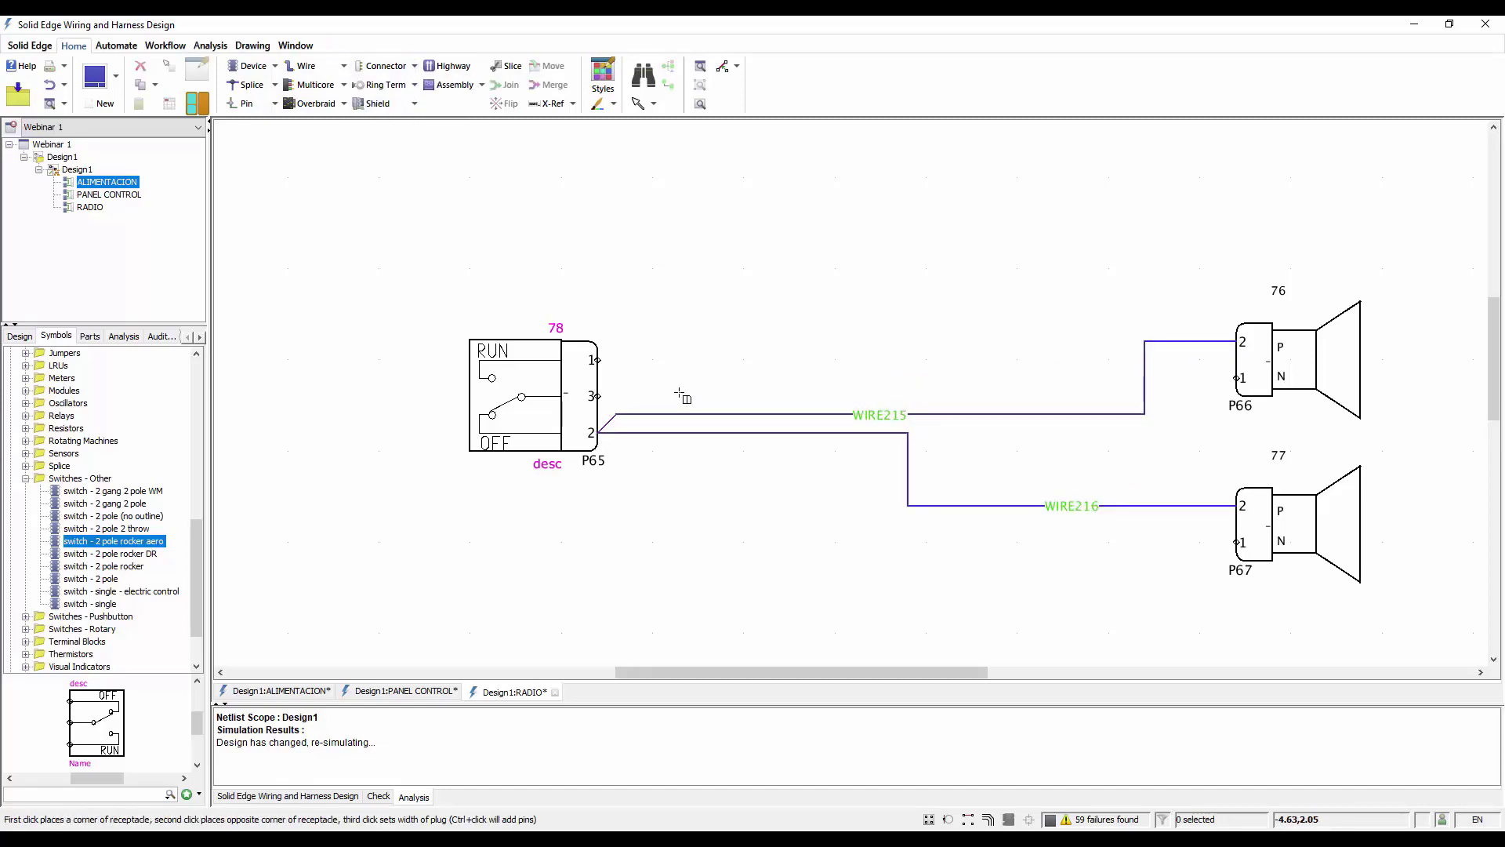
pyautogui.click(671, 397)
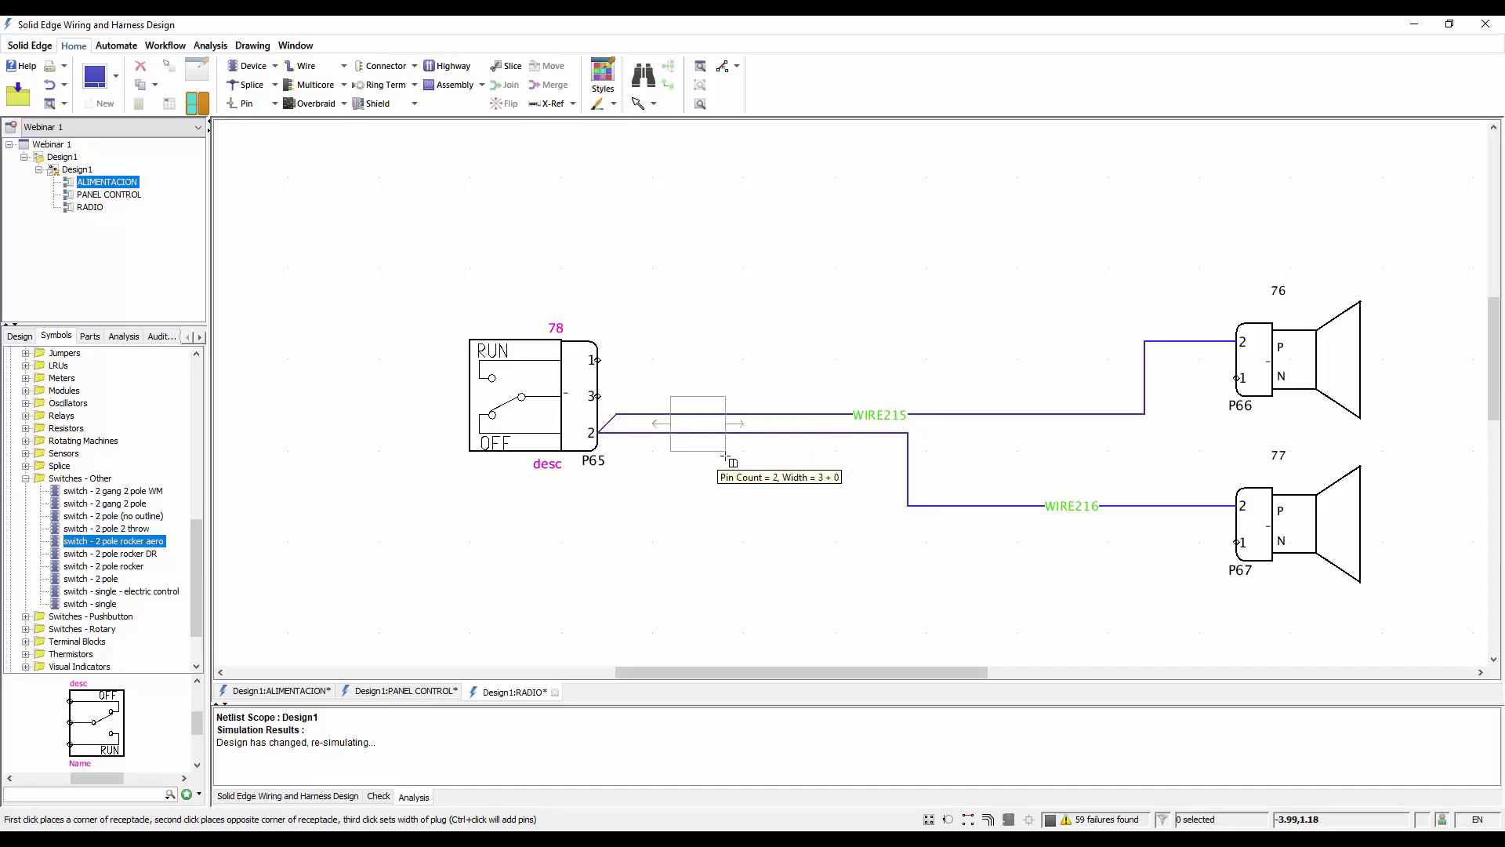
pyautogui.click(725, 454)
pyautogui.click(783, 455)
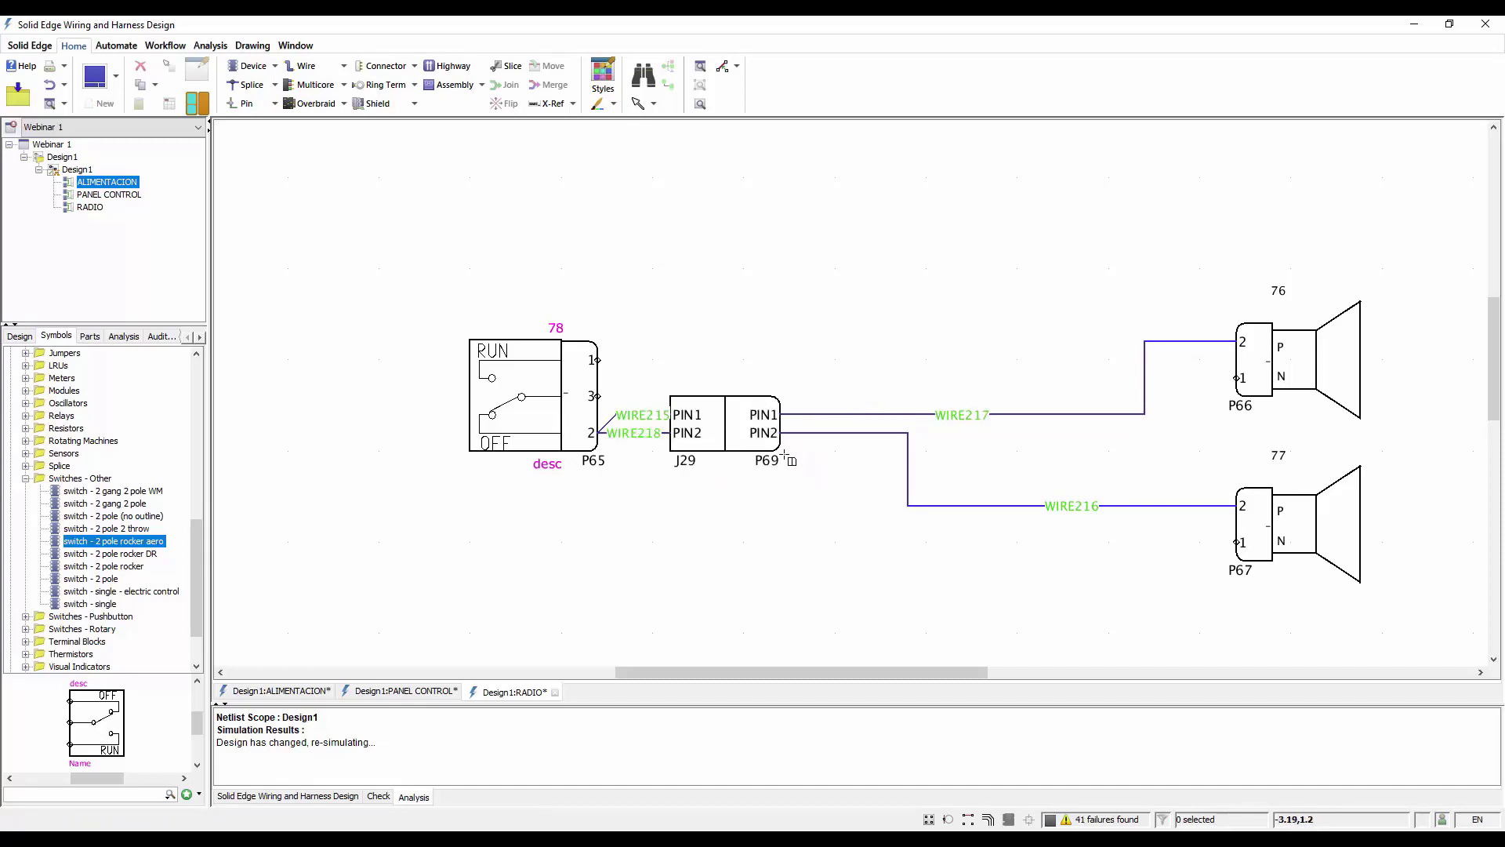
# Assign library part DT06-2S to the inline connector's receptacle half on the switch side, accepting the proposed pin mapping
pyautogui.scroll(-2, 735, 360)
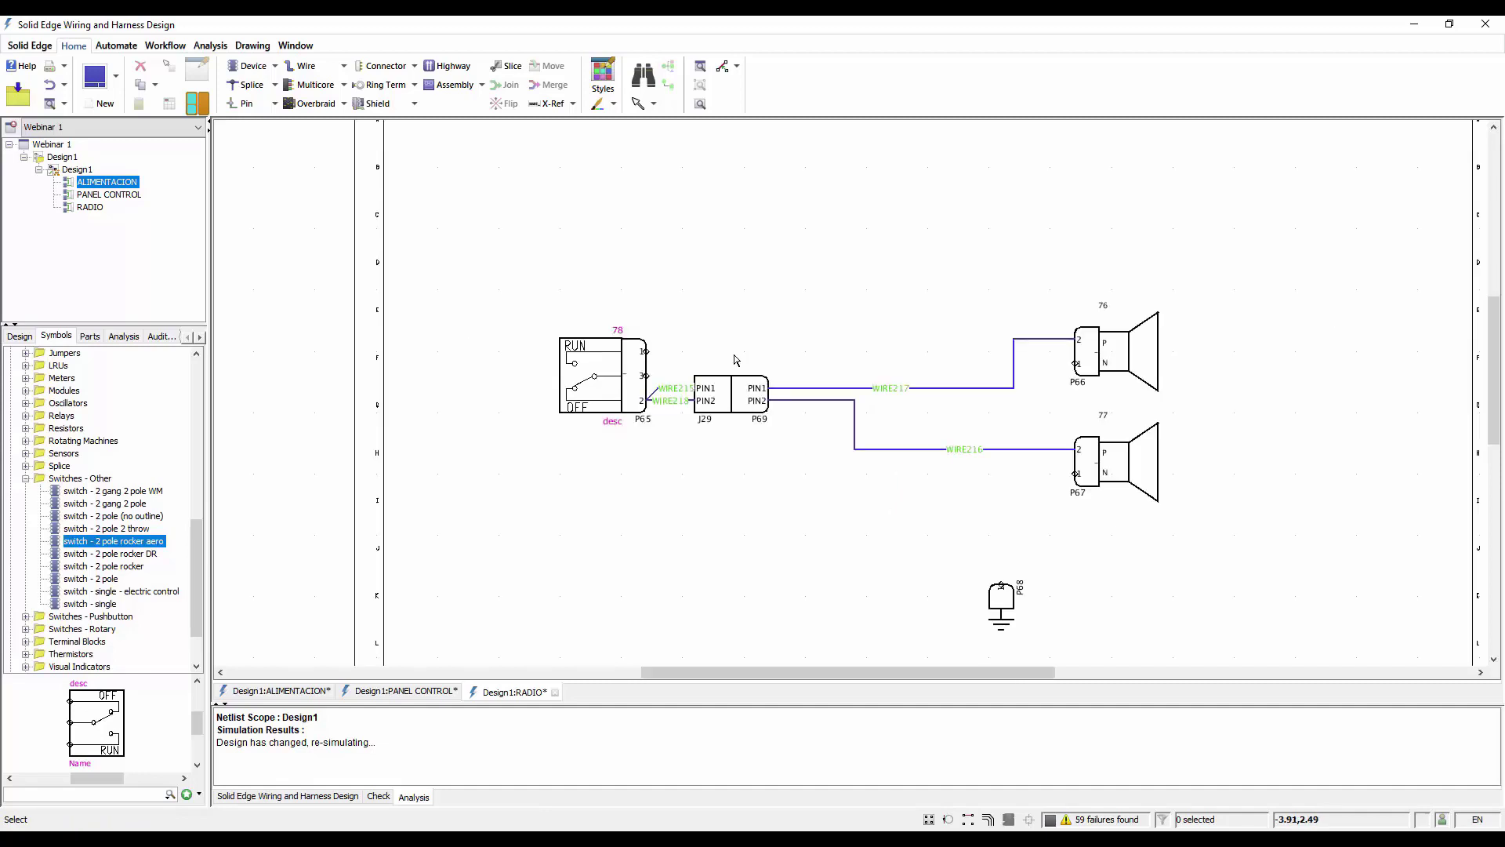
pyautogui.scroll(2, 719, 392)
pyautogui.doubleClick(717, 353)
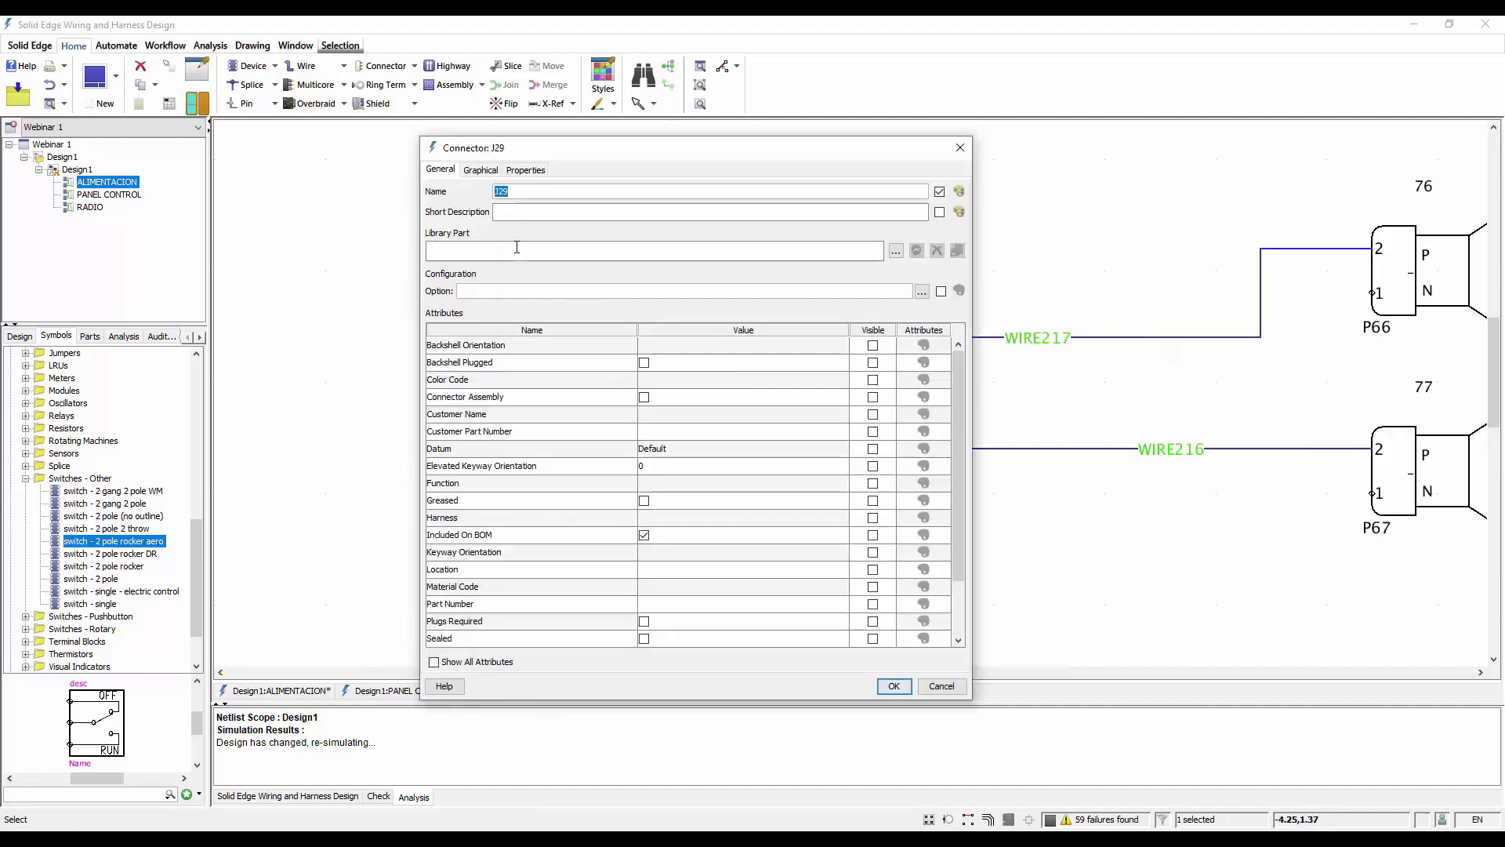
pyautogui.click(516, 247)
pyautogui.write('DT')
pyautogui.click(449, 292)
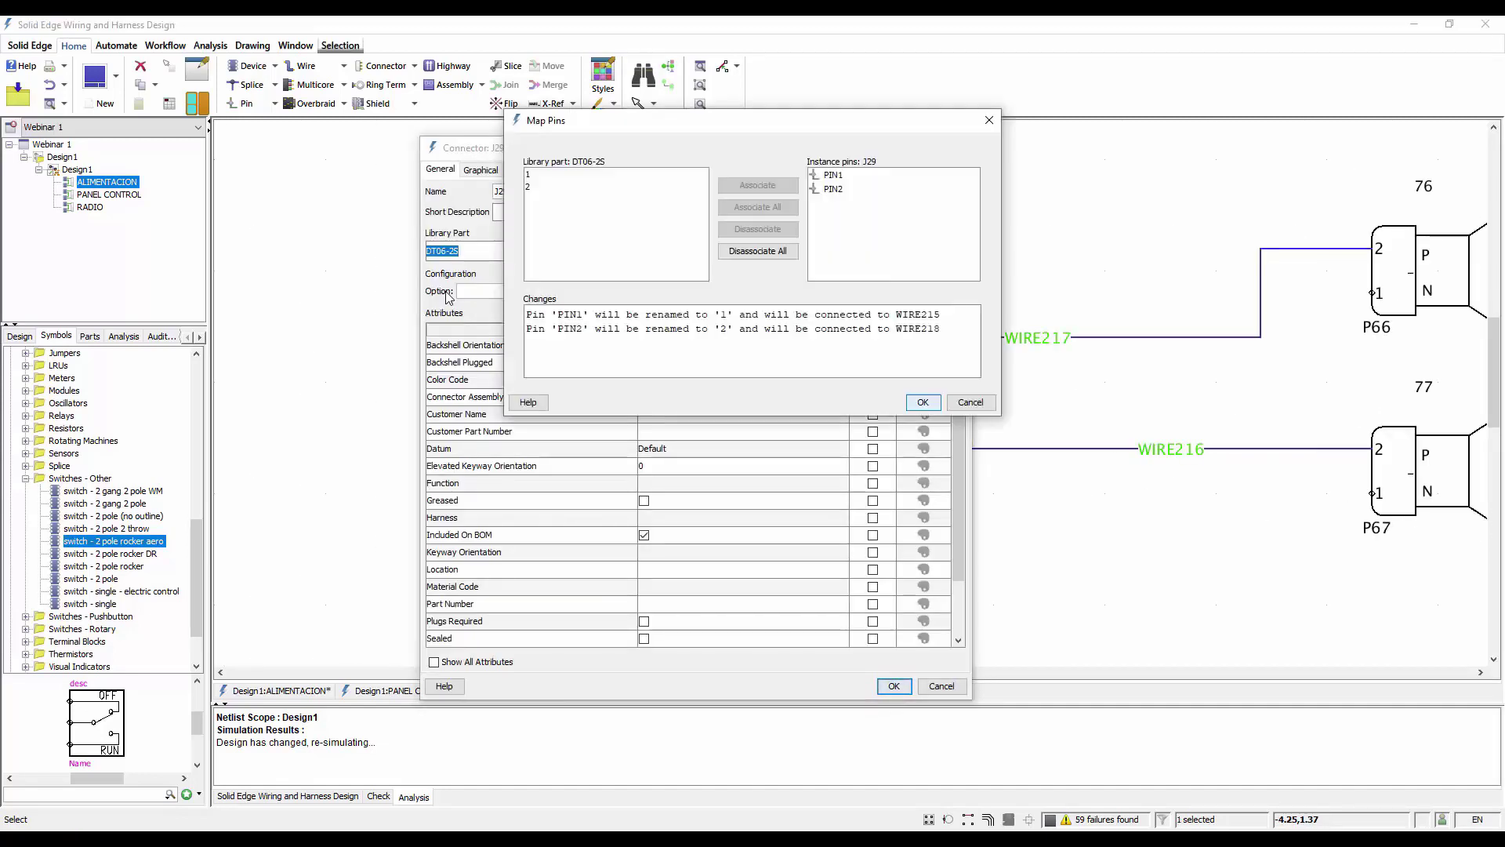
pyautogui.click(923, 402)
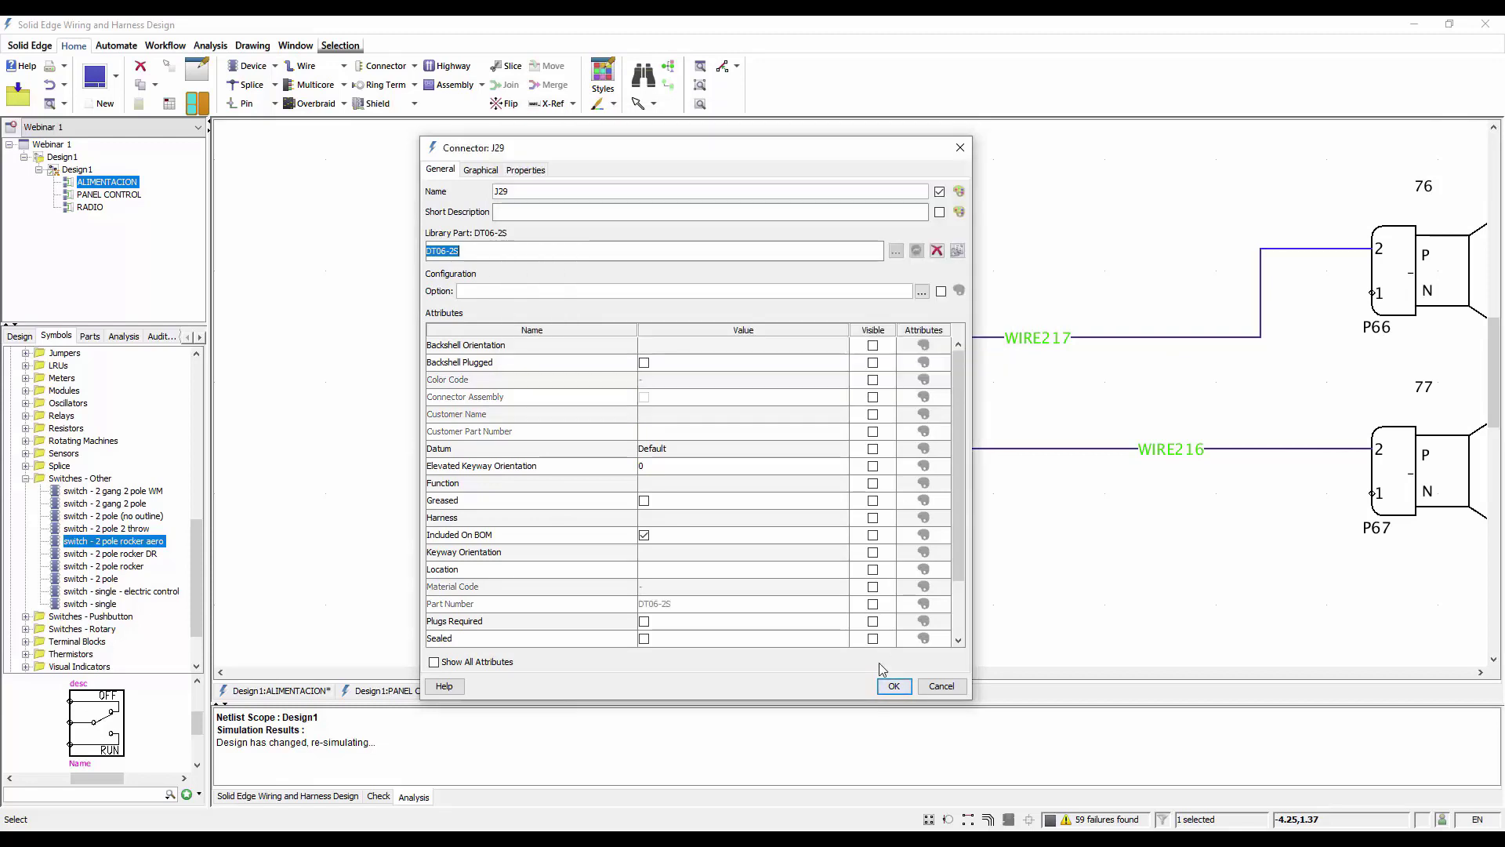
pyautogui.click(894, 686)
pyautogui.click(768, 362)
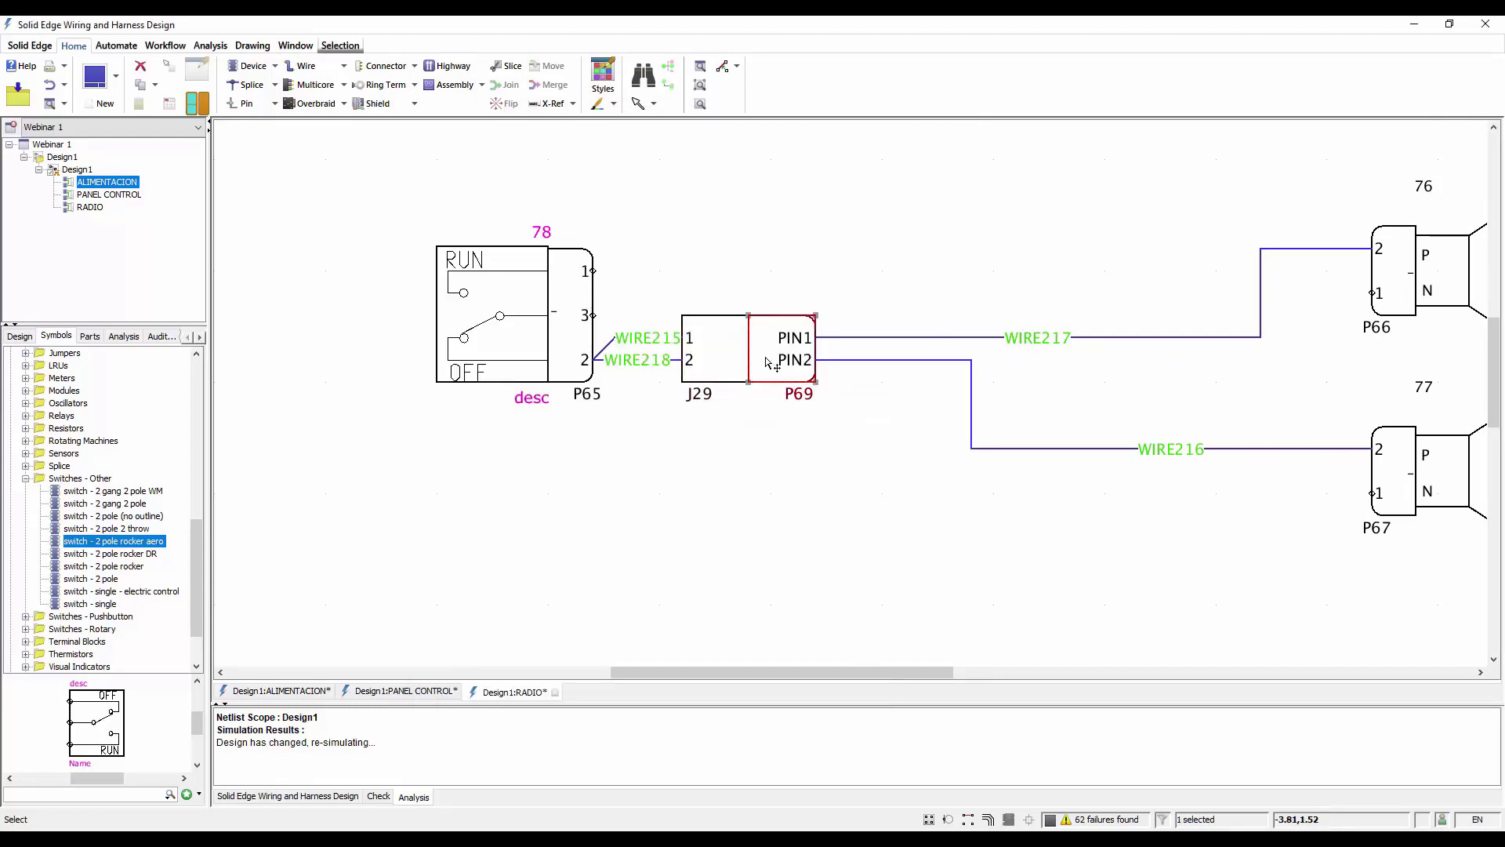
pyautogui.doubleClick(768, 362)
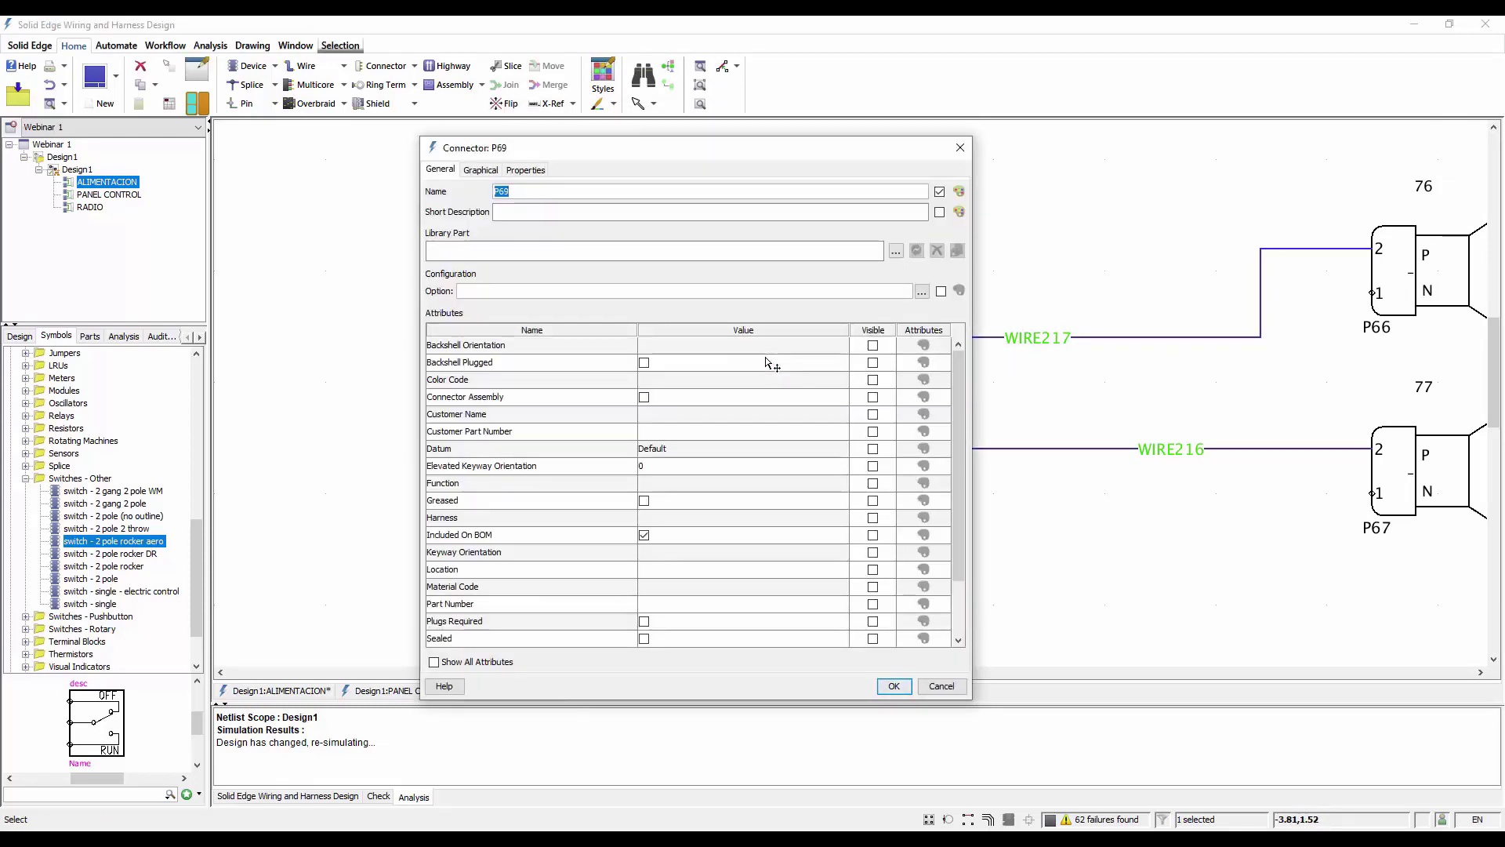
pyautogui.click(667, 252)
pyautogui.write('457')
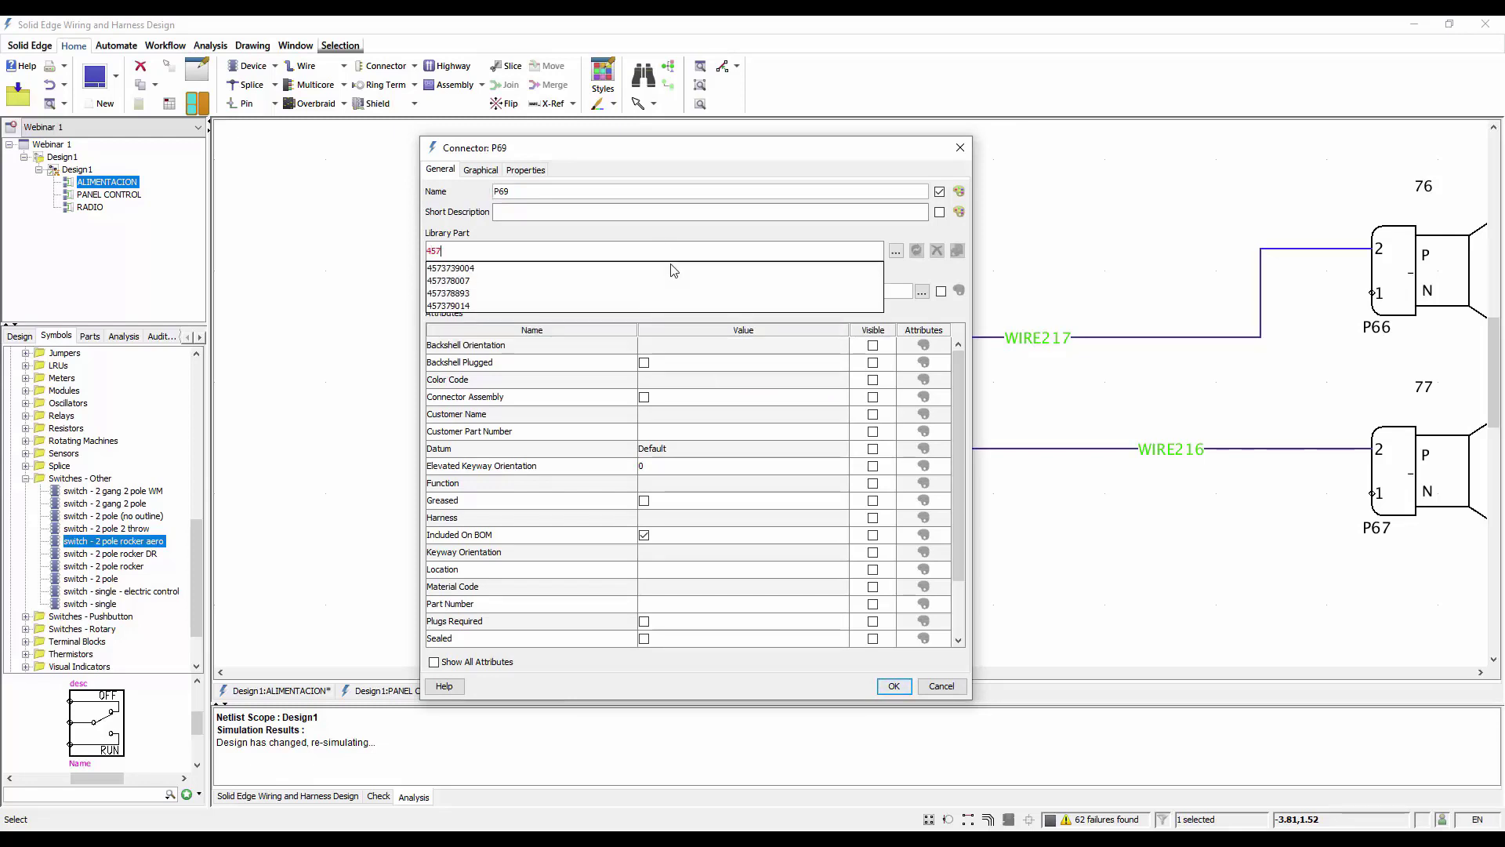
pyautogui.click(672, 269)
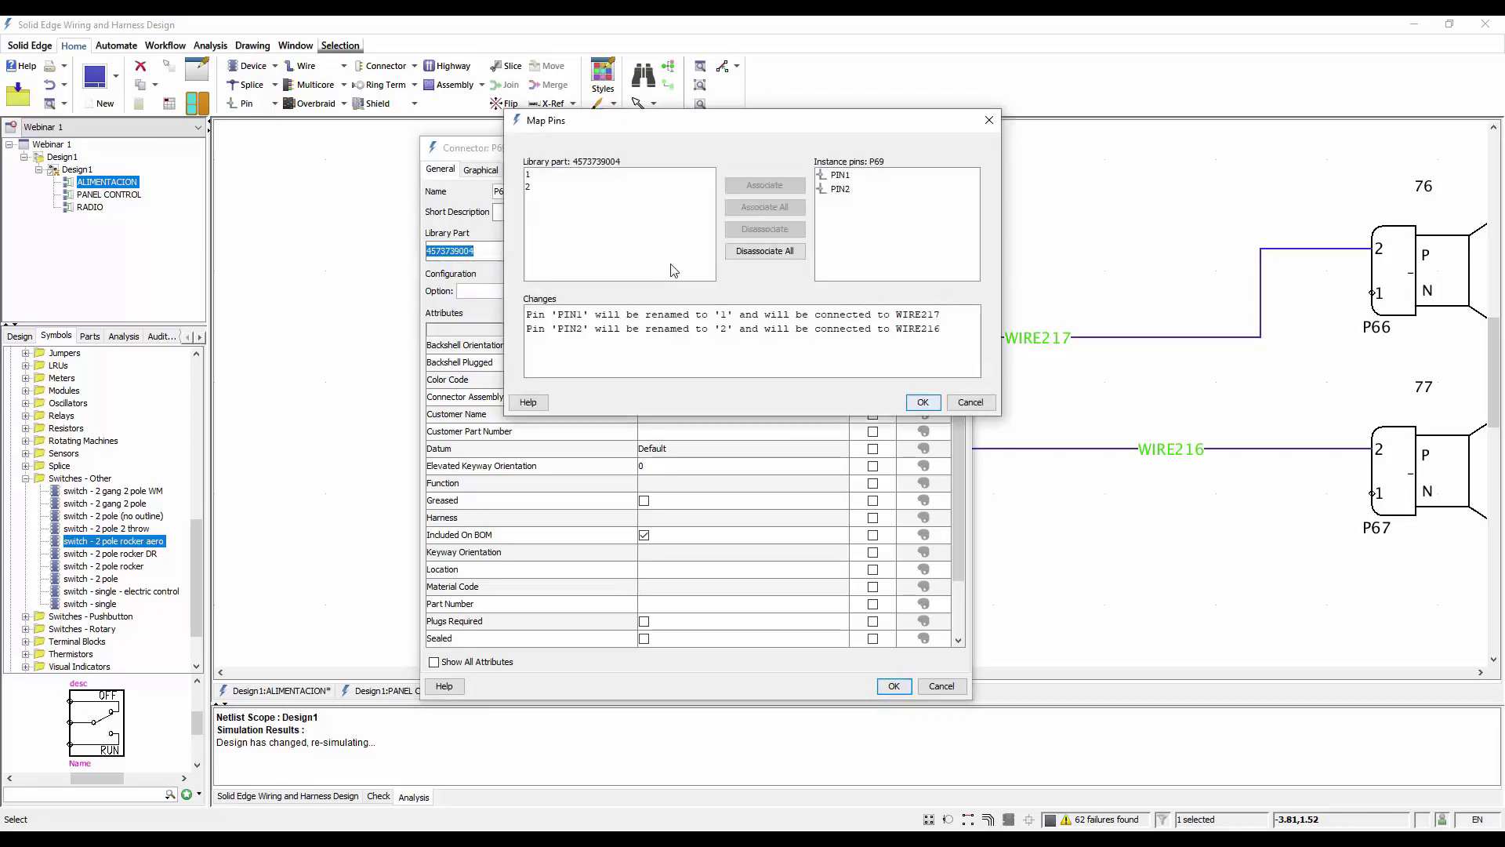
pyautogui.click(923, 402)
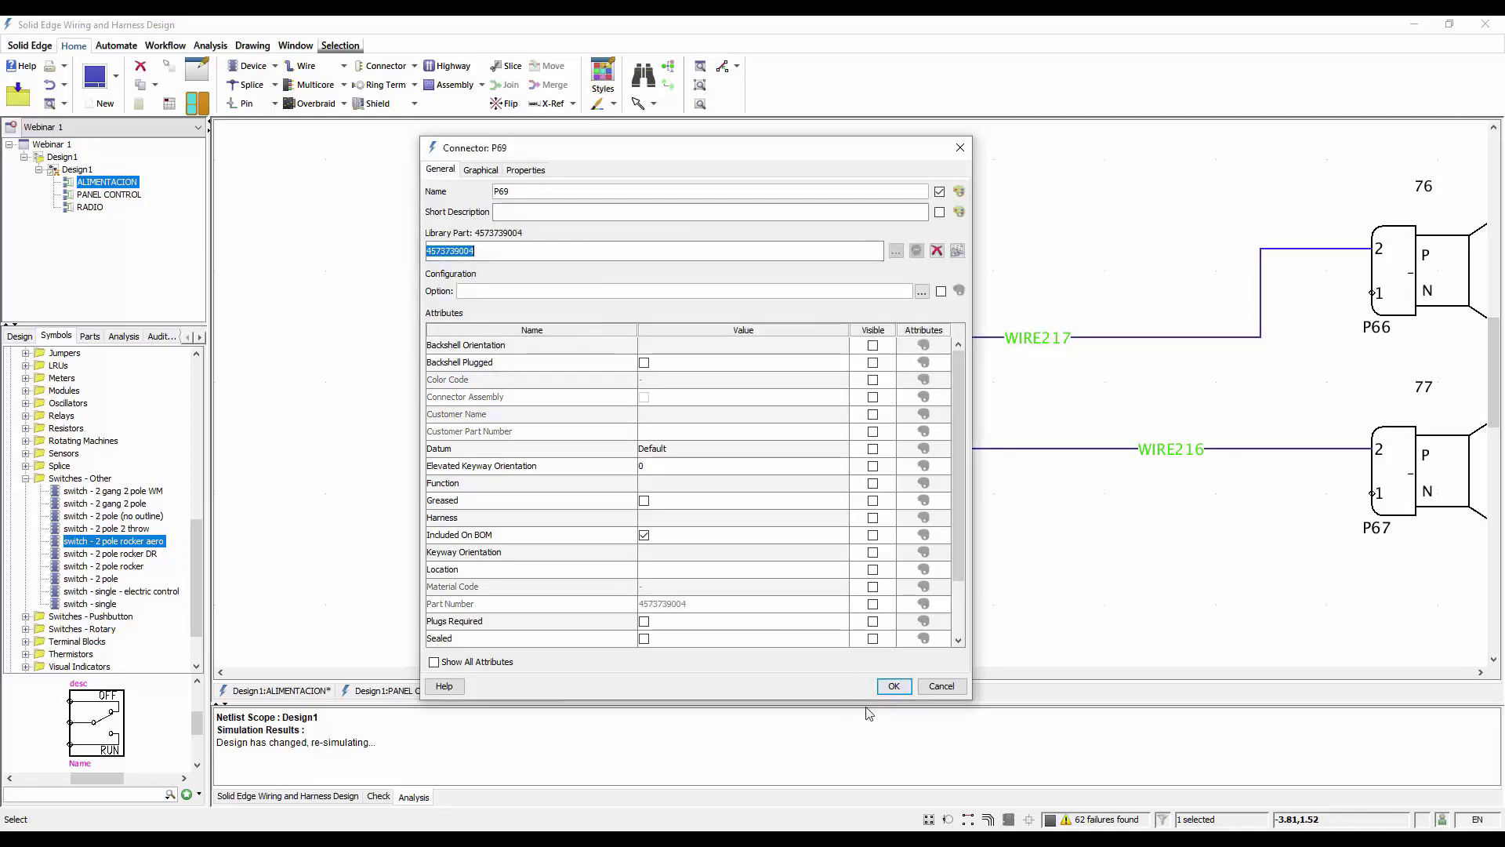
pyautogui.click(894, 685)
pyautogui.click(740, 530)
pyautogui.scroll(-3, 559, 175)
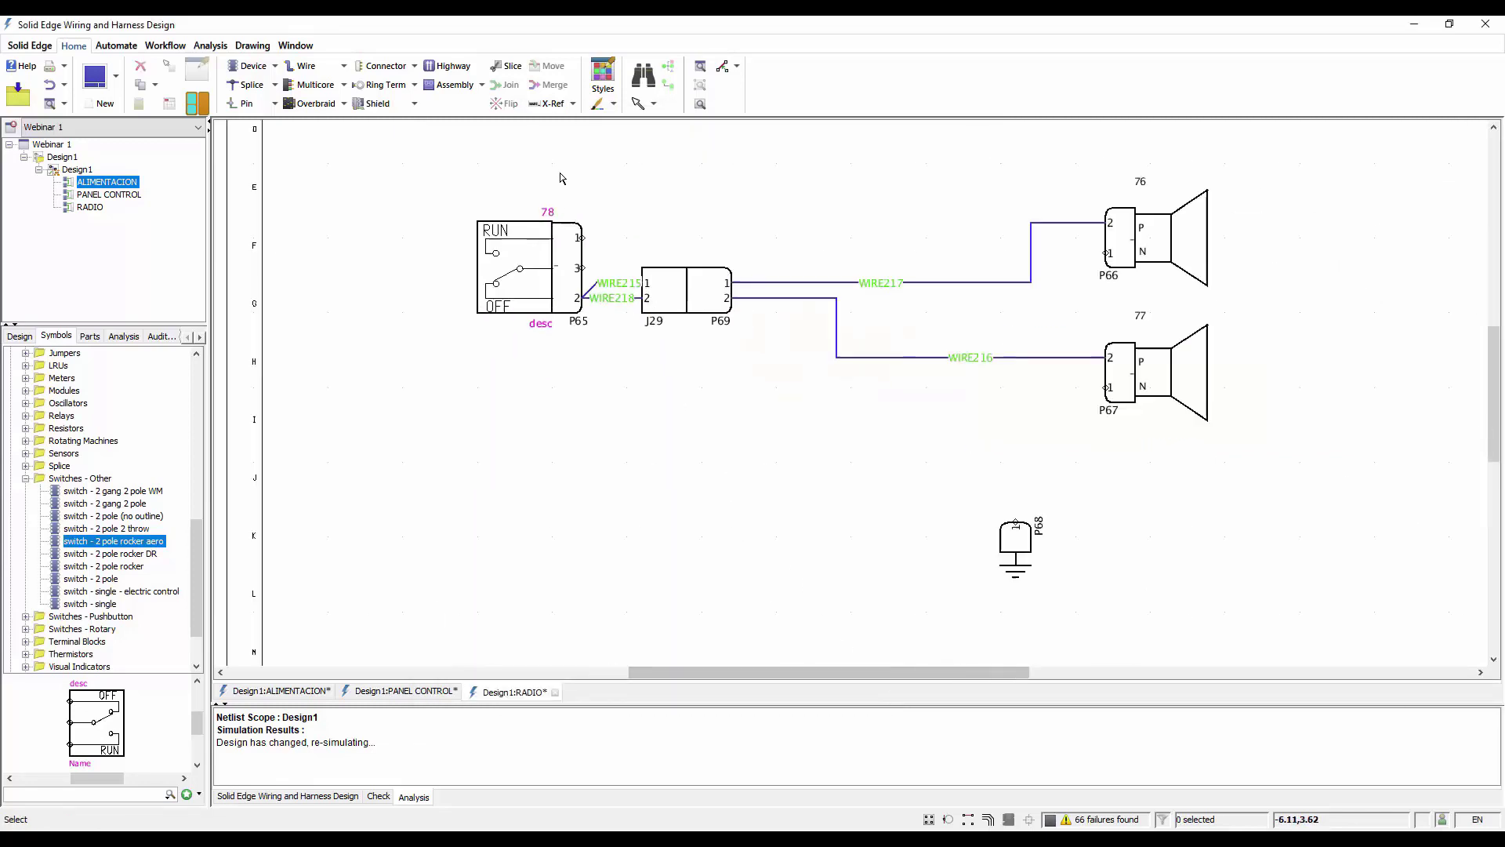
# Wire pin 1 of both speaker connectors to the ground connector's pin, and route these wires orthogonally
pyautogui.scroll(1, 901, 453)
pyautogui.click(1030, 192)
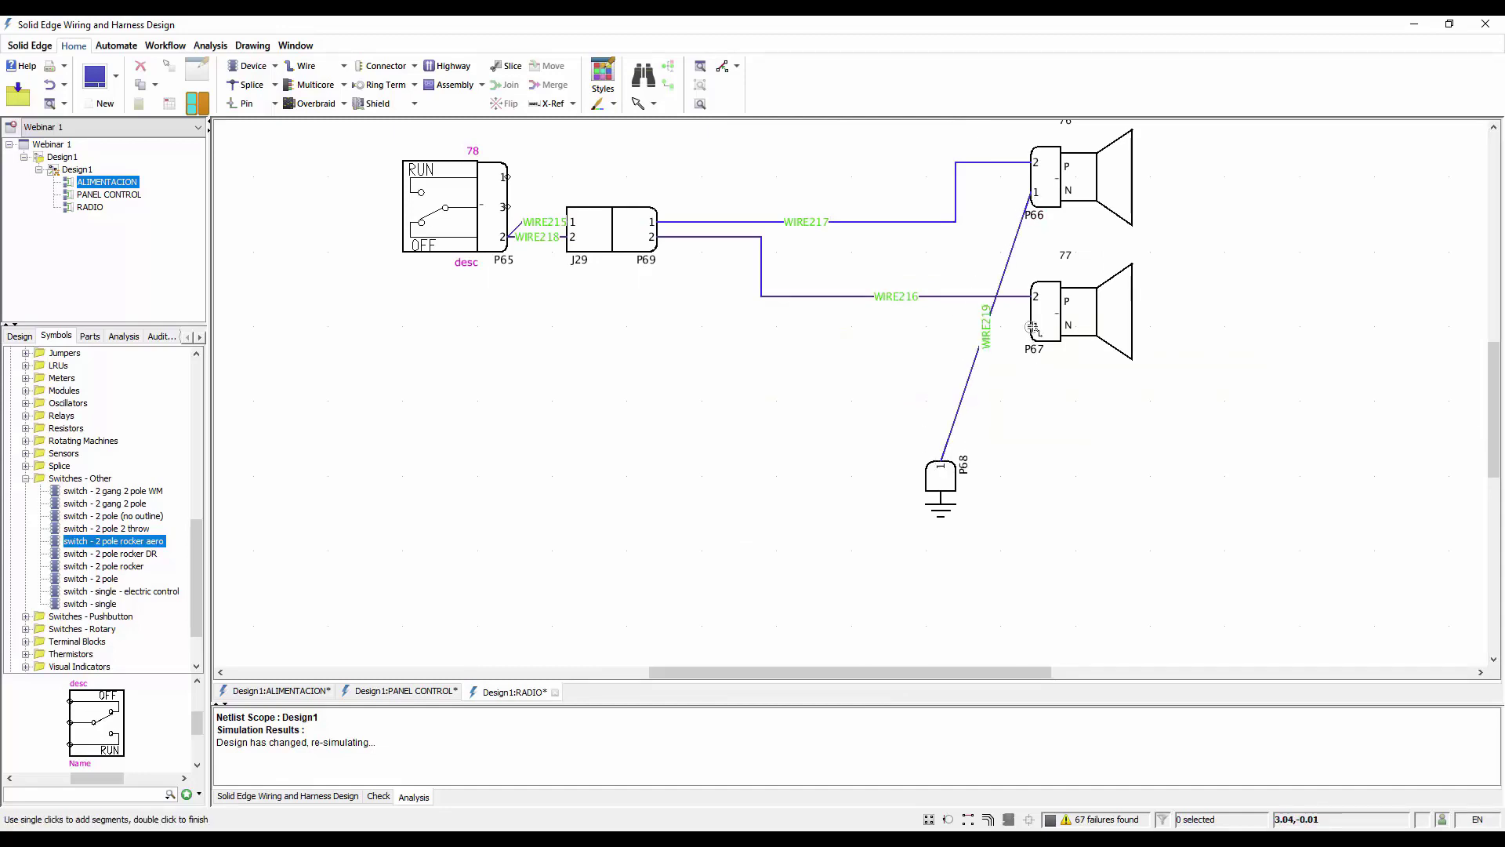
pyautogui.moveTo(1032, 327); pyautogui.dragTo(942, 461)
pyautogui.moveTo(1051, 407); pyautogui.dragTo(894, 356)
pyautogui.hotkey('ctrl', 'r')
pyautogui.click(724, 478)
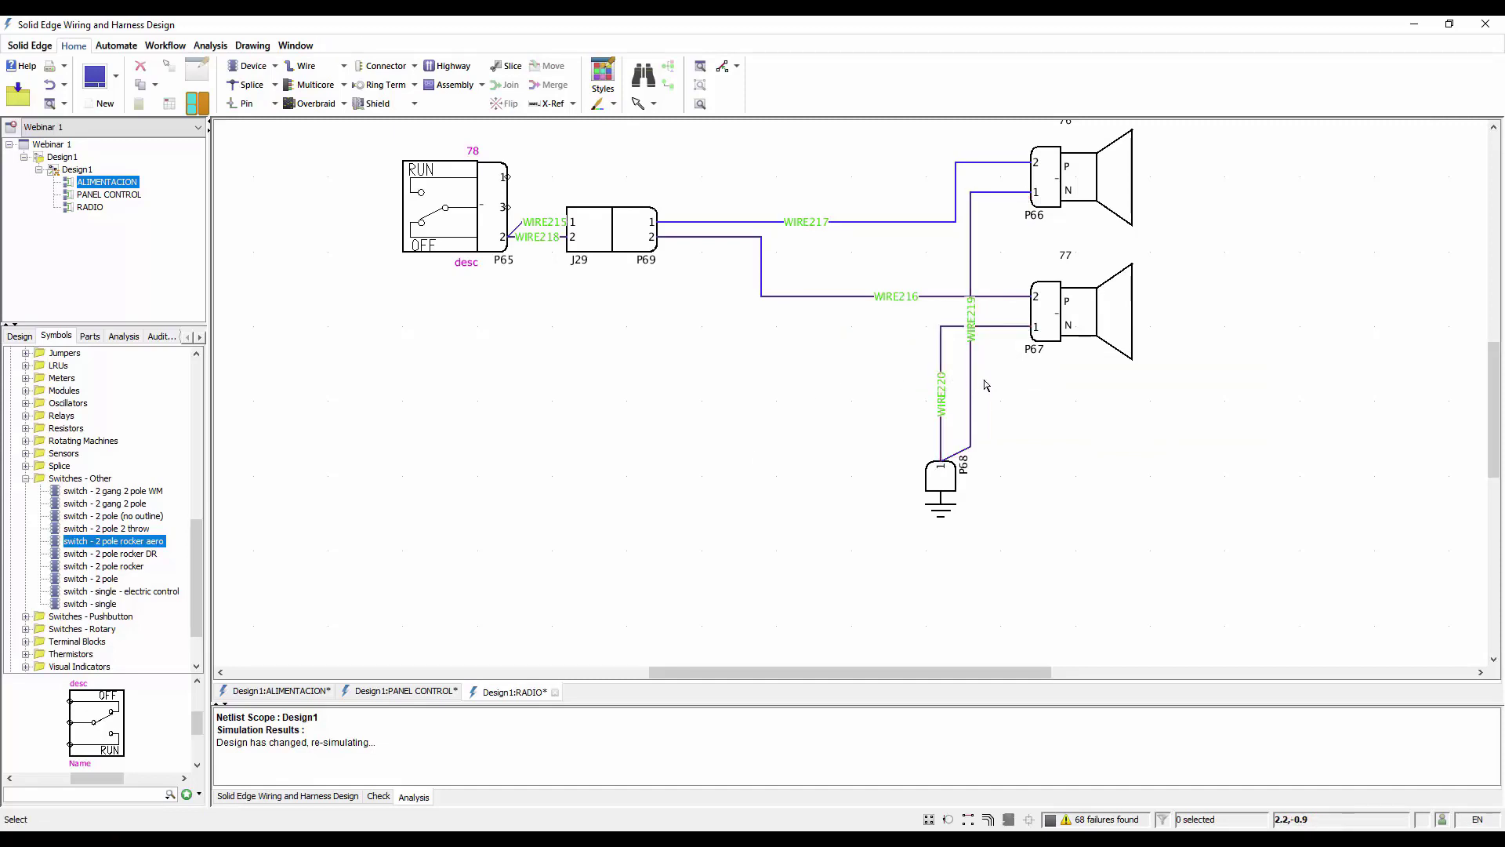
# Give all wires in the RADIO diagram color BU, material TWC and spec 0.35
pyautogui.moveTo(992, 378); pyautogui.dragTo(679, 196)
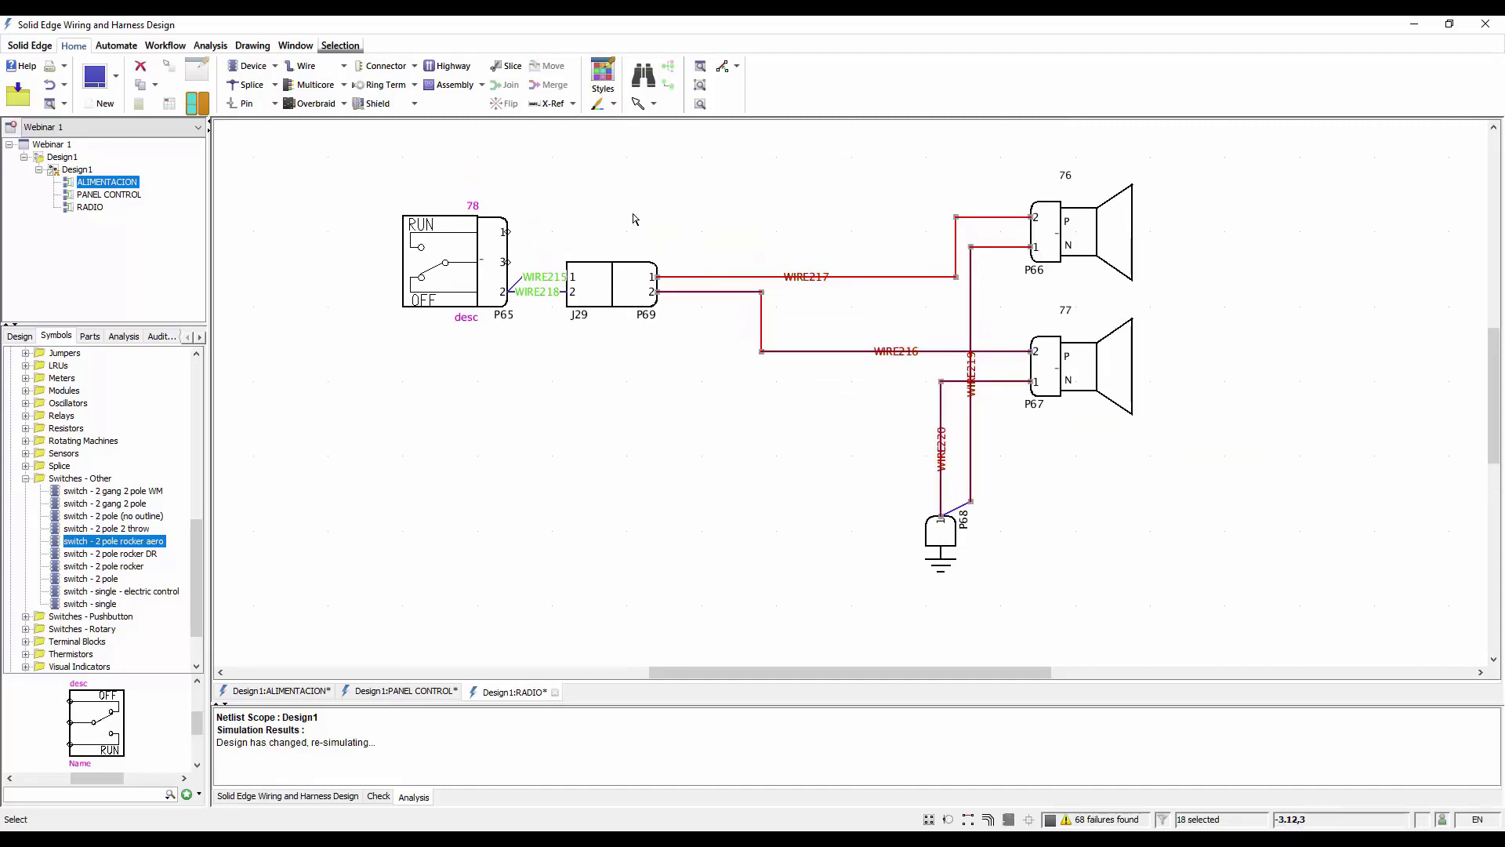
pyautogui.rightClick(514, 223)
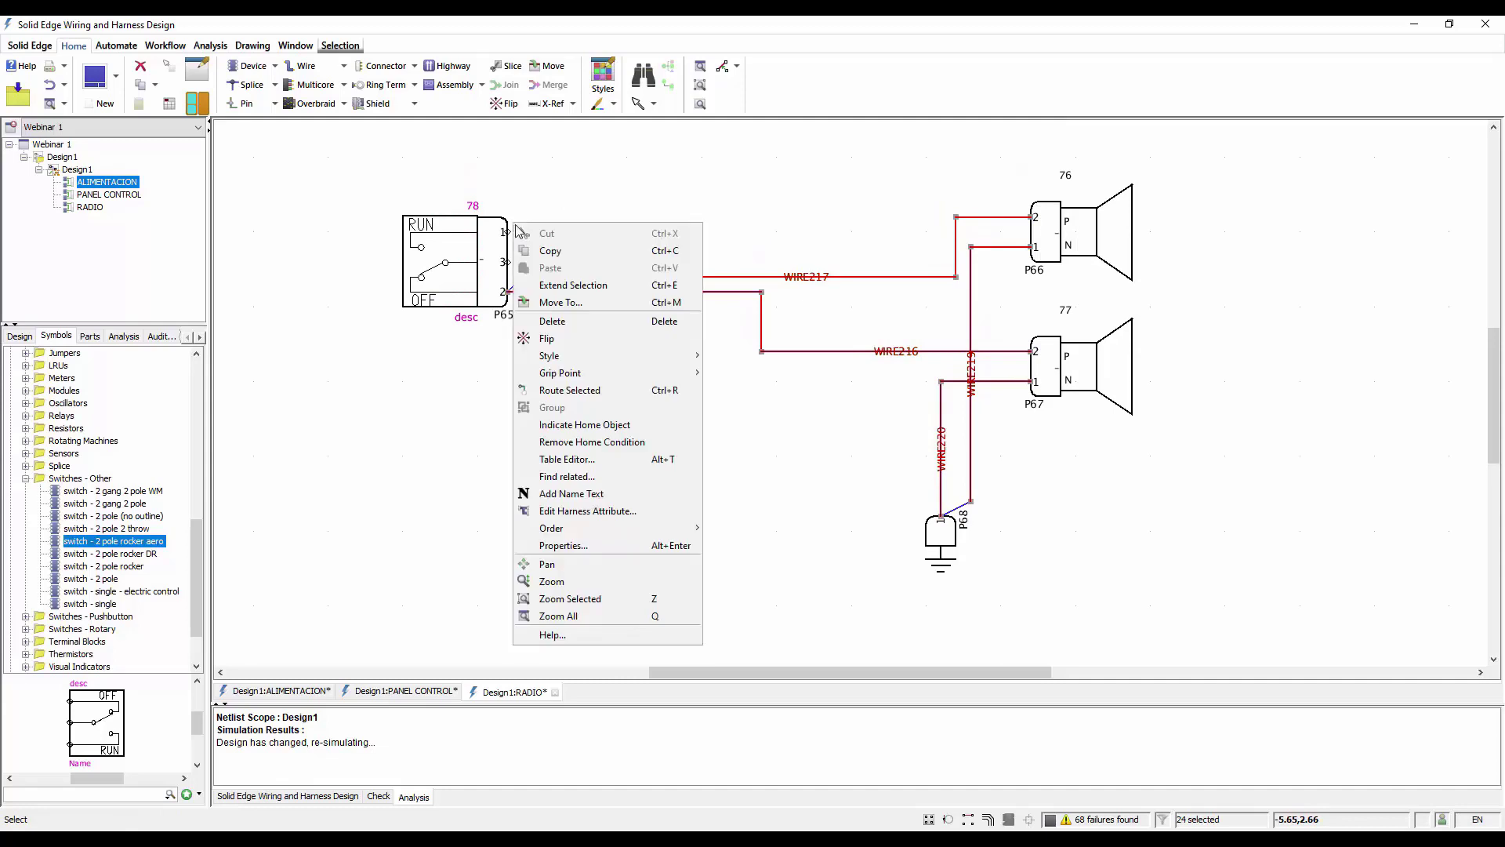
pyautogui.click(588, 539)
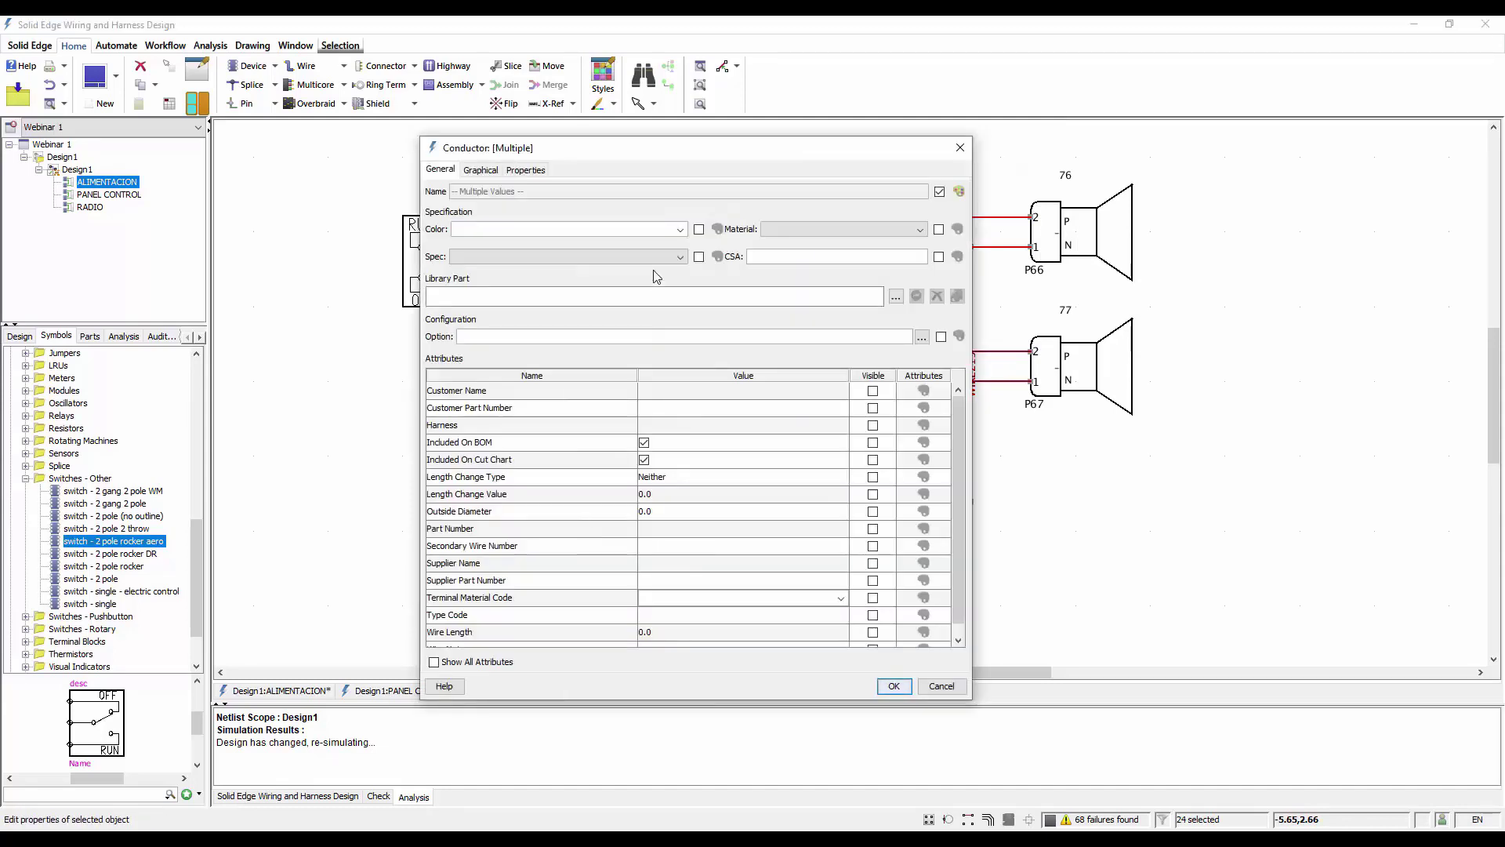
pyautogui.click(679, 228)
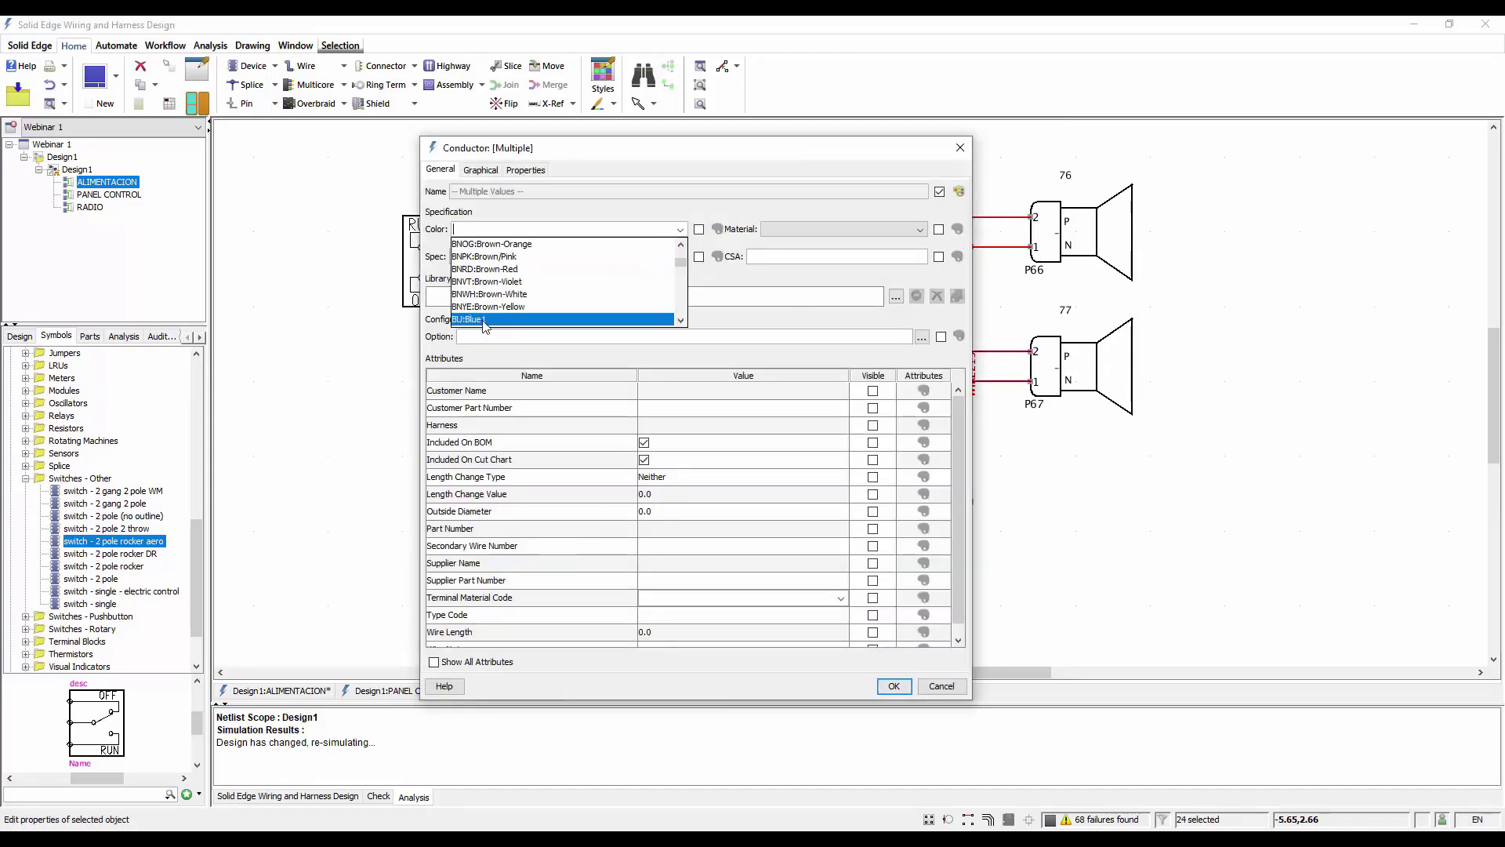
pyautogui.click(480, 319)
pyautogui.click(872, 228)
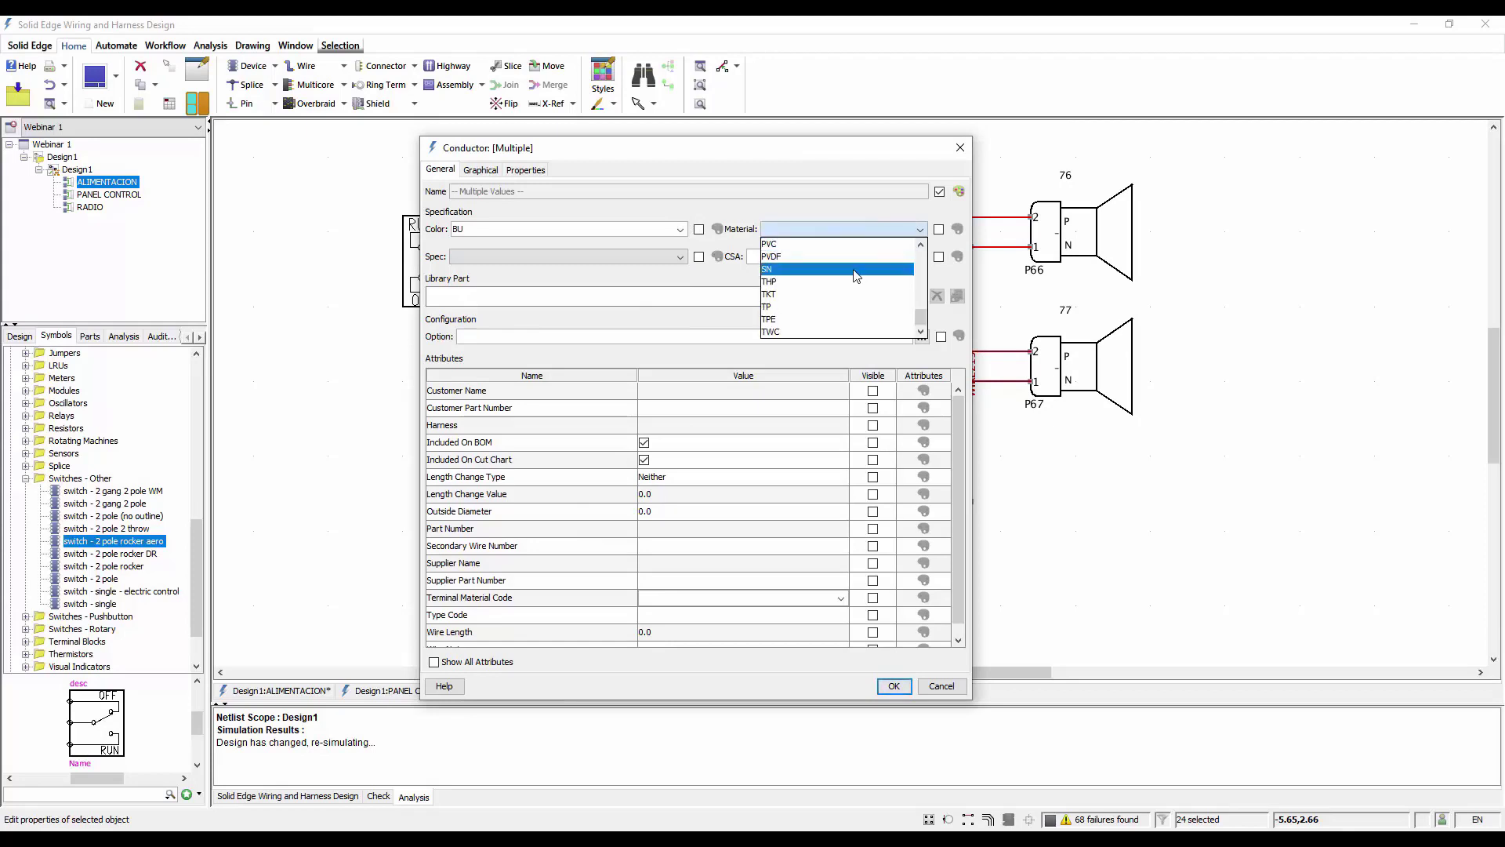
pyautogui.click(807, 332)
pyautogui.click(643, 255)
pyautogui.click(497, 297)
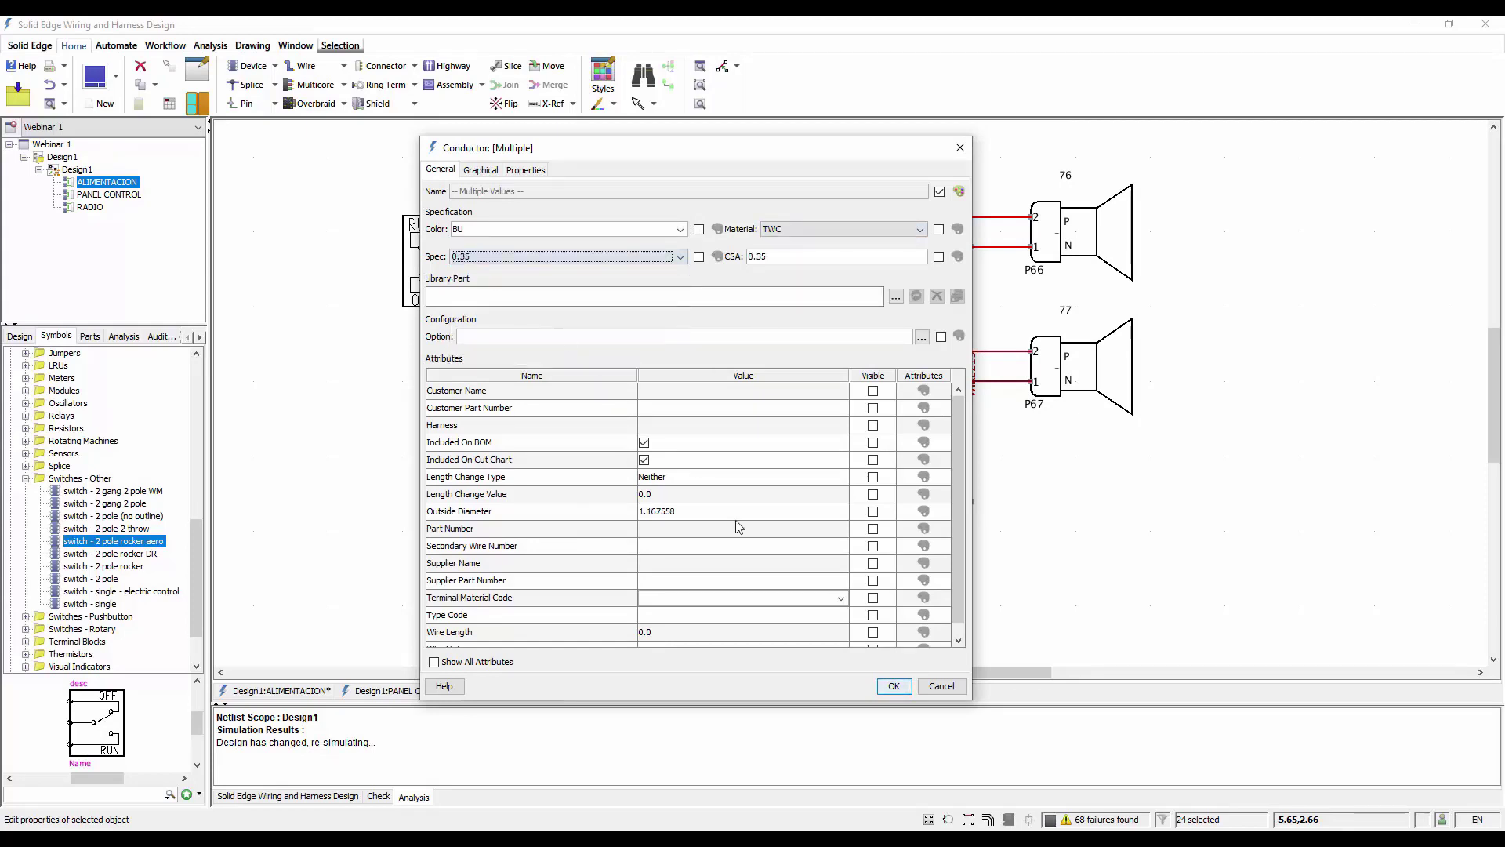
pyautogui.click(894, 686)
pyautogui.click(601, 487)
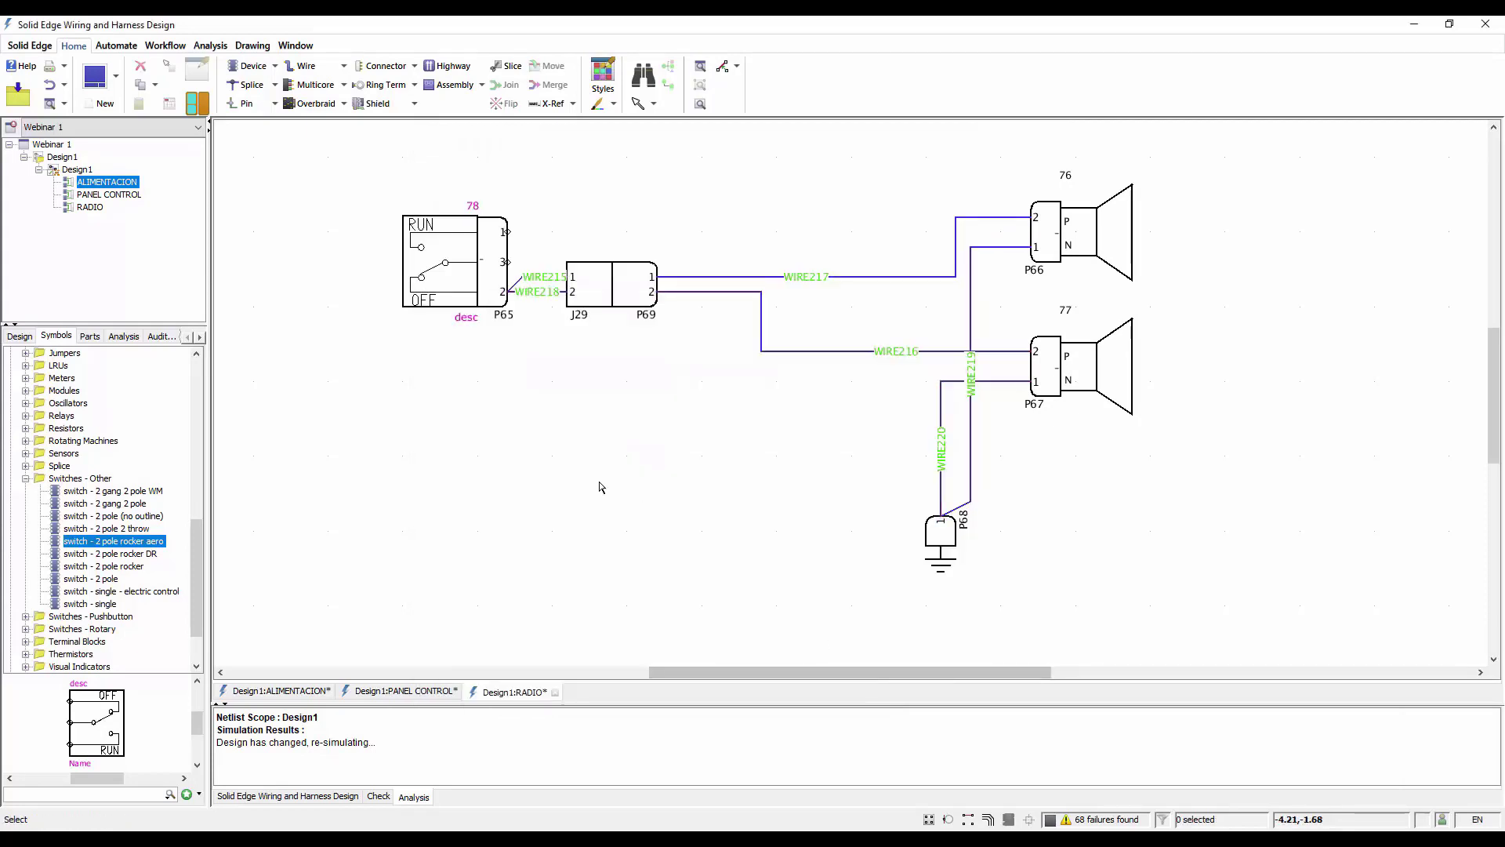
# Shift the overlapping wire between the switch connector and the inline connector upward so both short wires are spaced apart
pyautogui.scroll(-1, 921, 374)
pyautogui.moveTo(539, 279); pyautogui.dragTo(539, 254)
pyautogui.click(594, 370)
pyautogui.scroll(1, 594, 370)
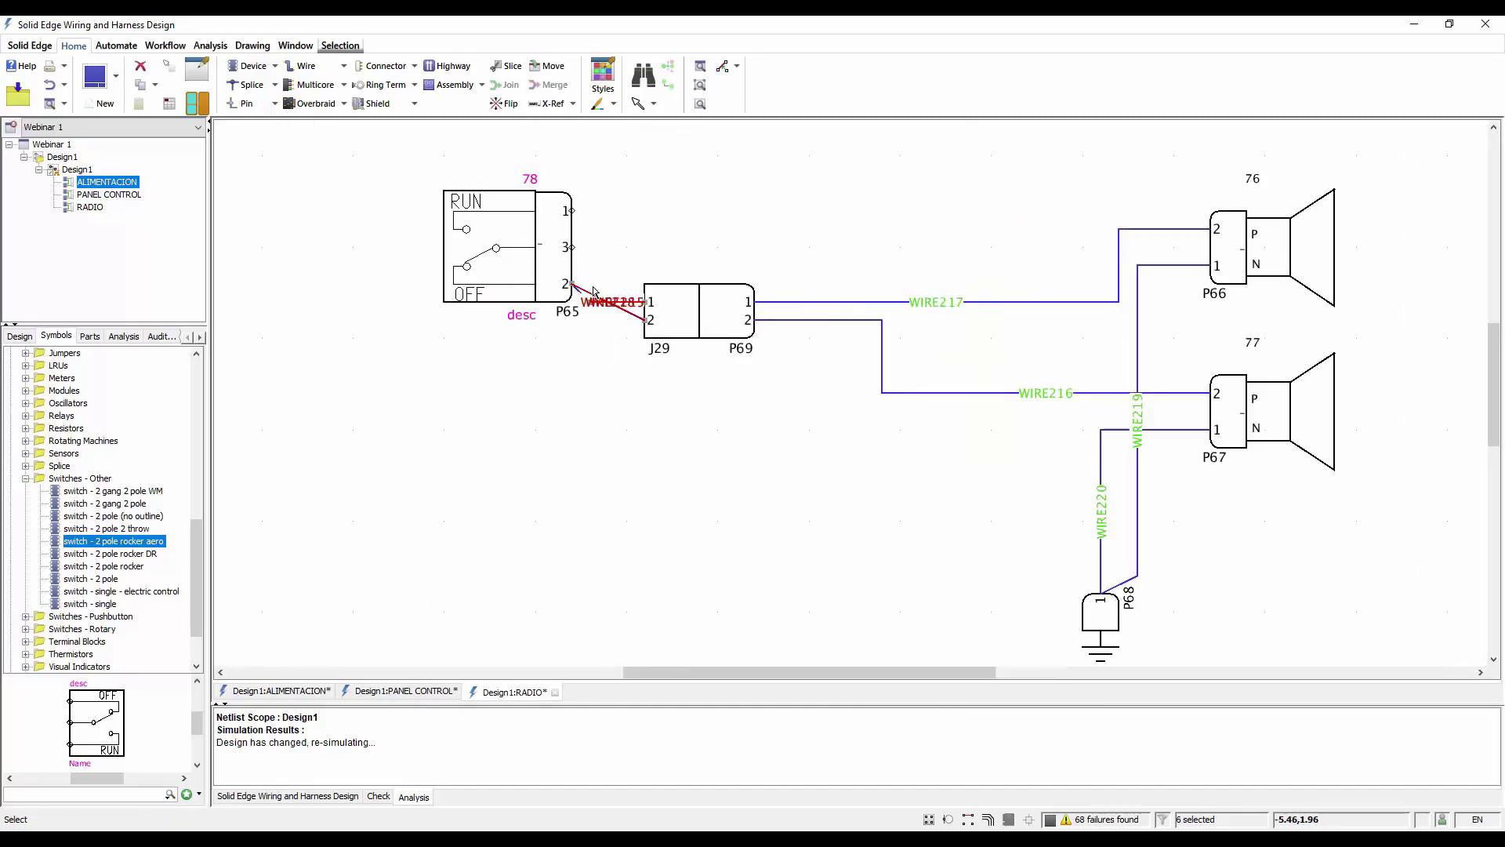
# In the ALIMENTACION diagram, draw a long horizontal wire from free pin 1 of connector J1 to an open end
pyautogui.click(280, 691)
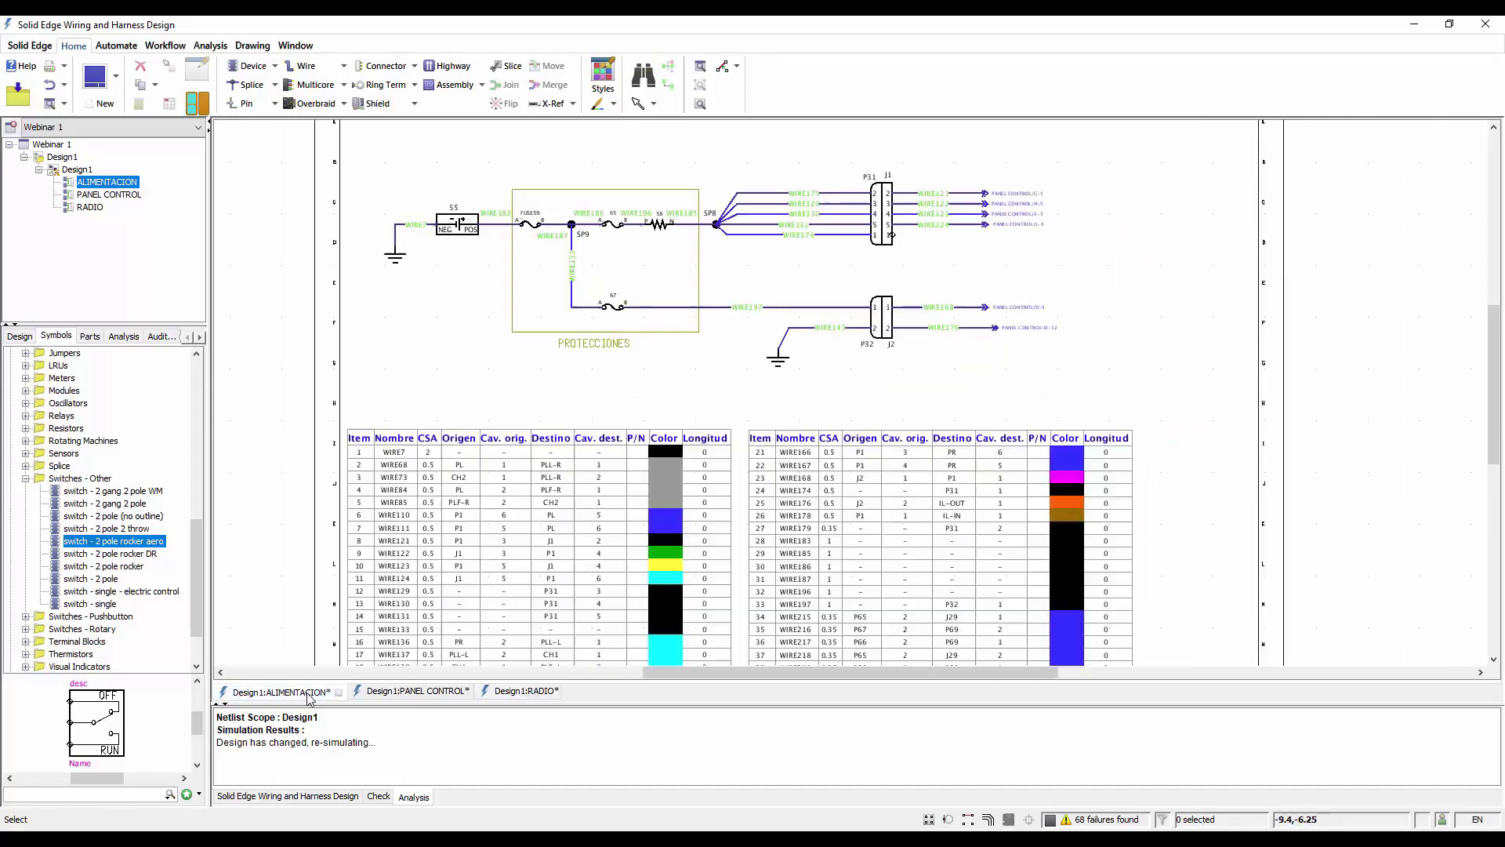
pyautogui.scroll(2, 1023, 193)
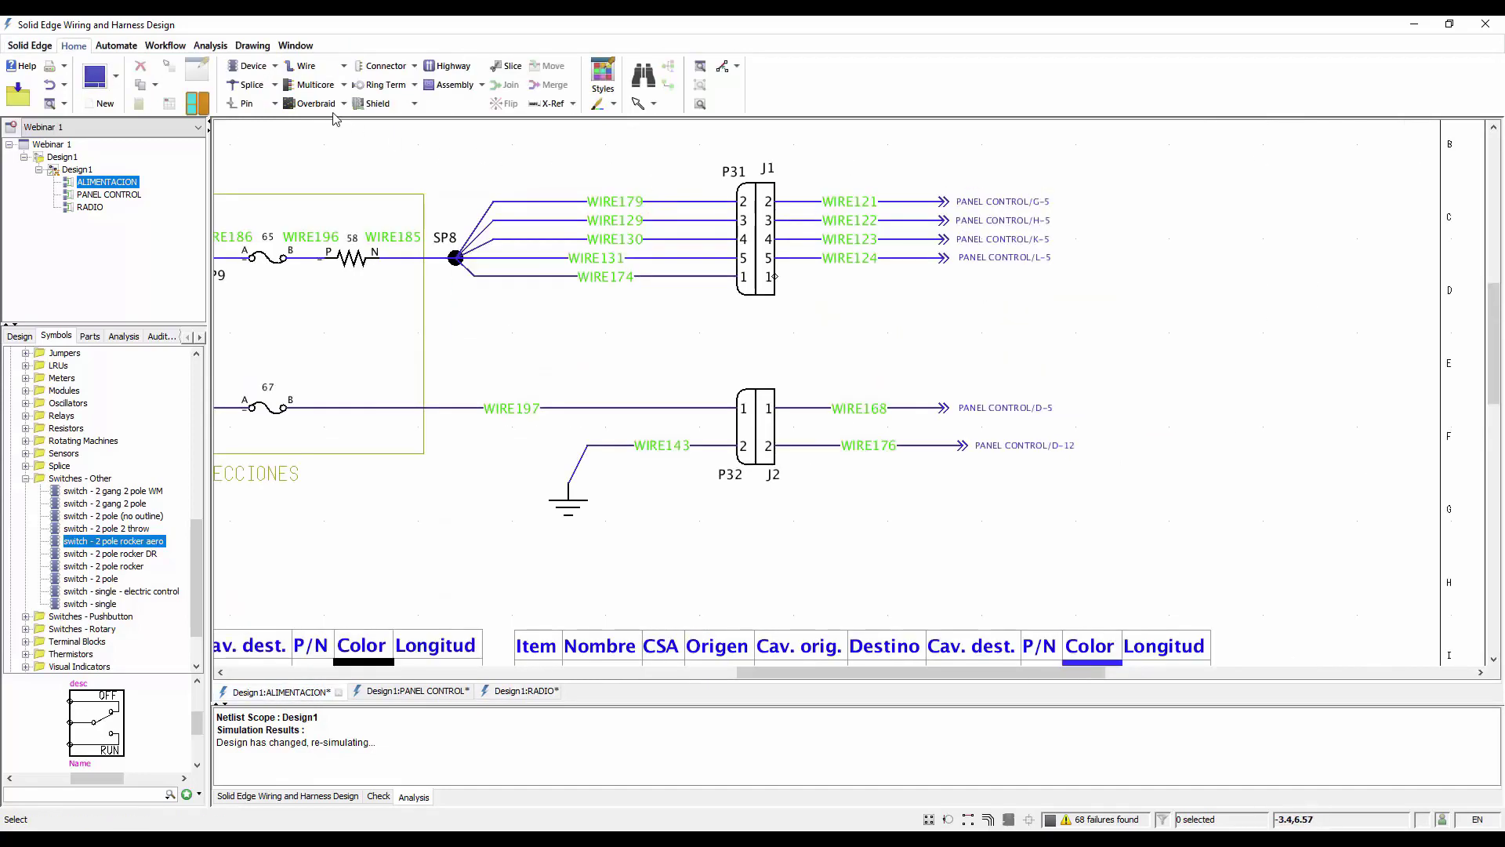
pyautogui.click(302, 66)
pyautogui.click(775, 277)
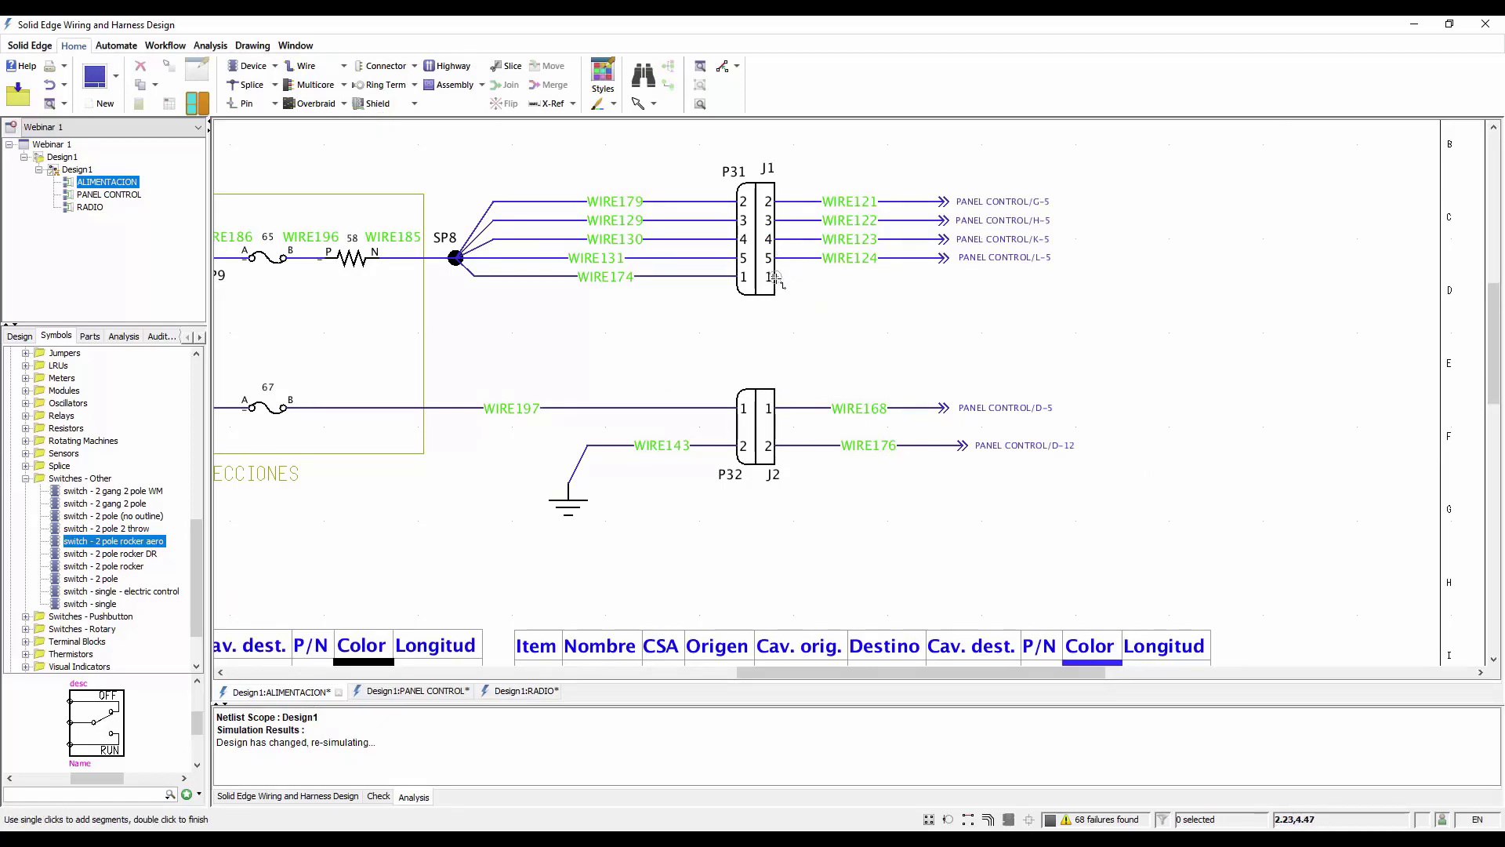
pyautogui.doubleClick(1322, 279)
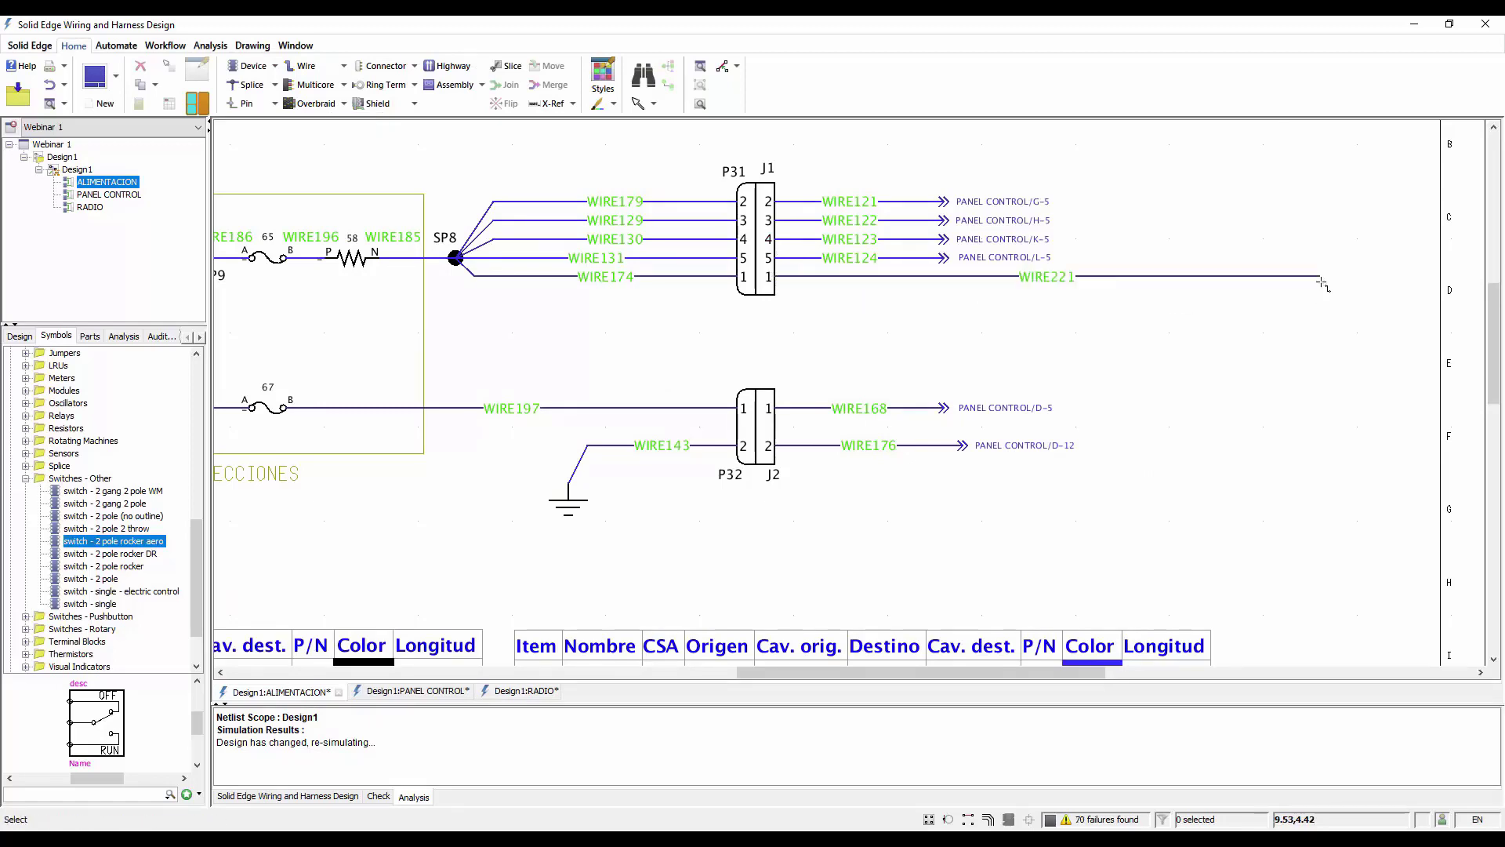
# Set the new wire from J1 pin 1 to color GN, material TWC and spec 0.35
pyautogui.click(1262, 267)
pyautogui.rightClick(1259, 259)
pyautogui.click(1309, 633)
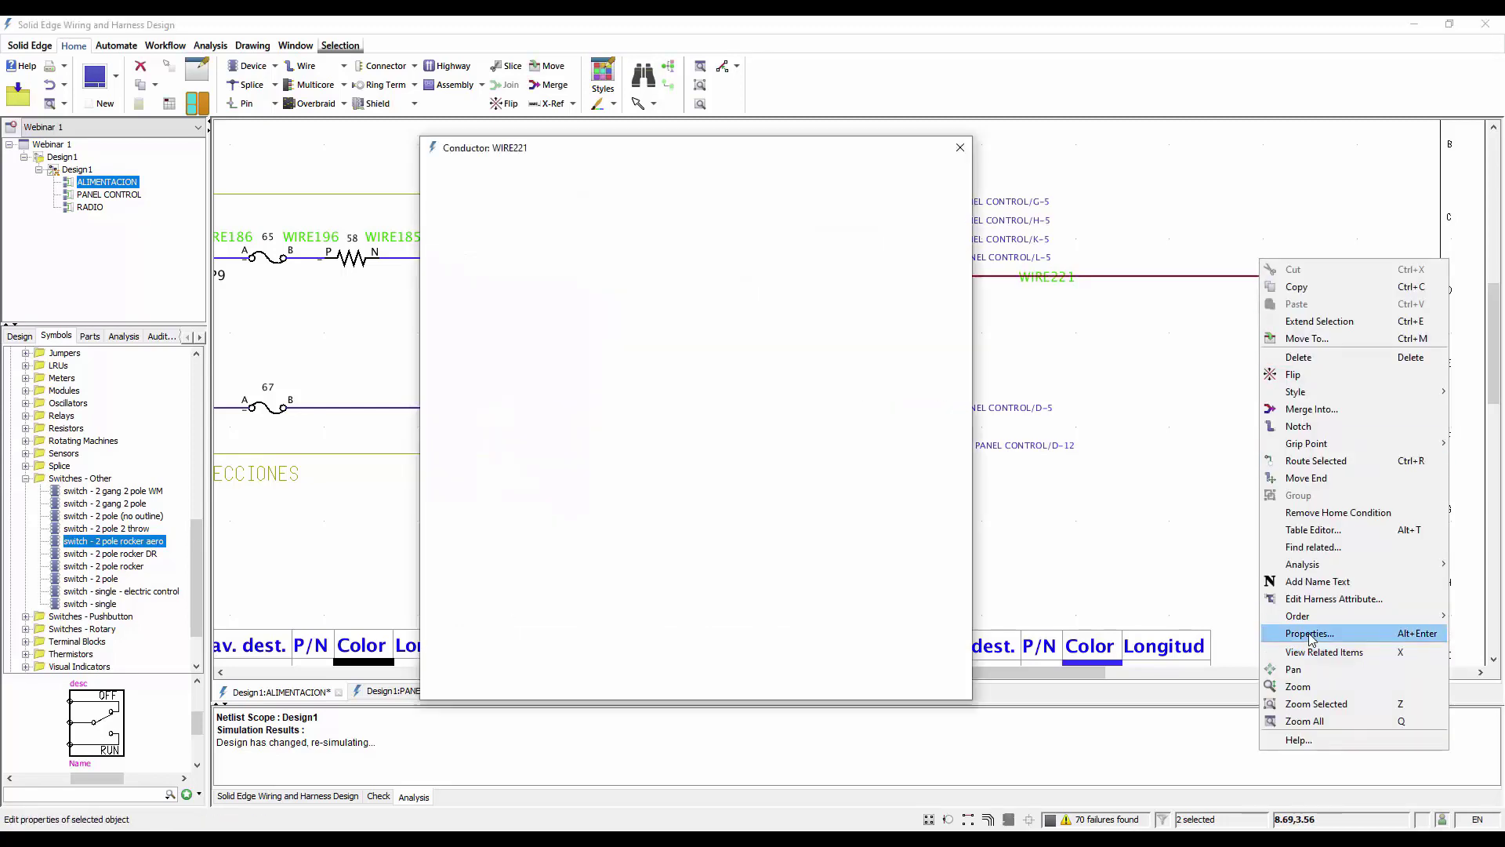
pyautogui.click(616, 252)
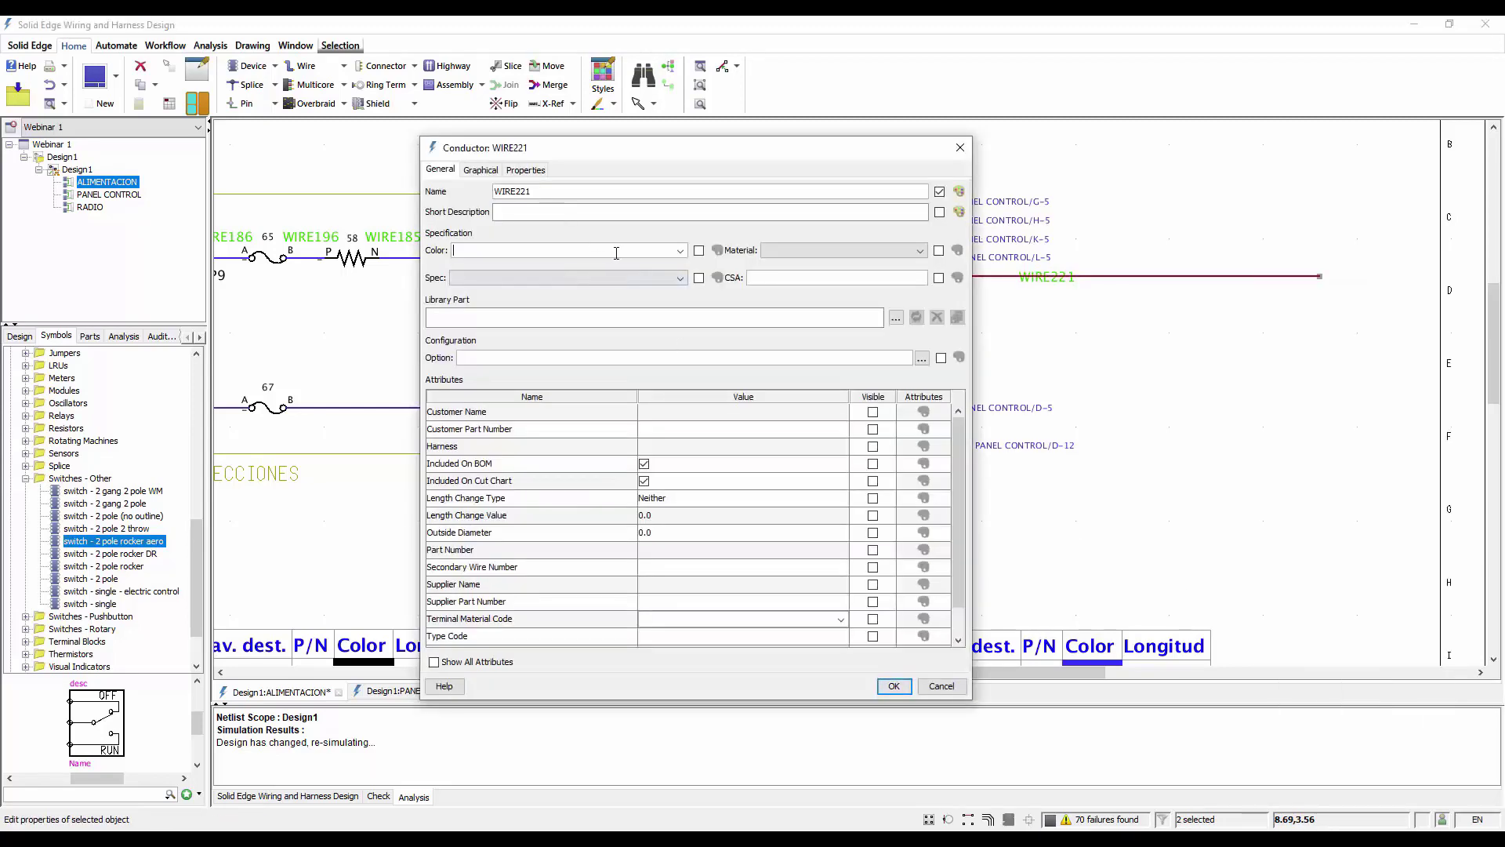
pyautogui.click(680, 251)
pyautogui.scroll(-5, 501, 316)
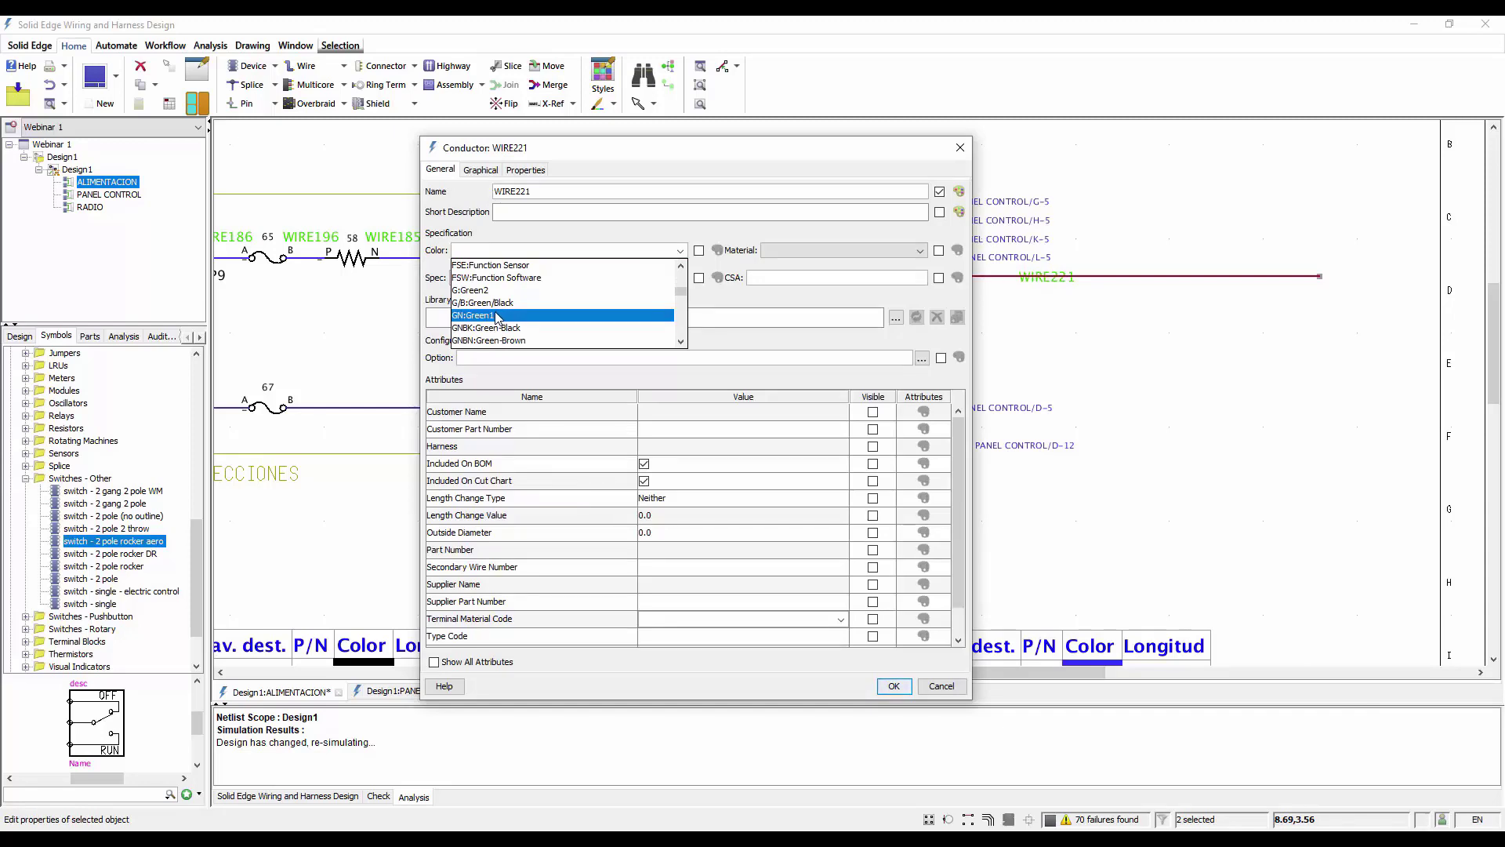
pyautogui.click(494, 315)
pyautogui.click(893, 251)
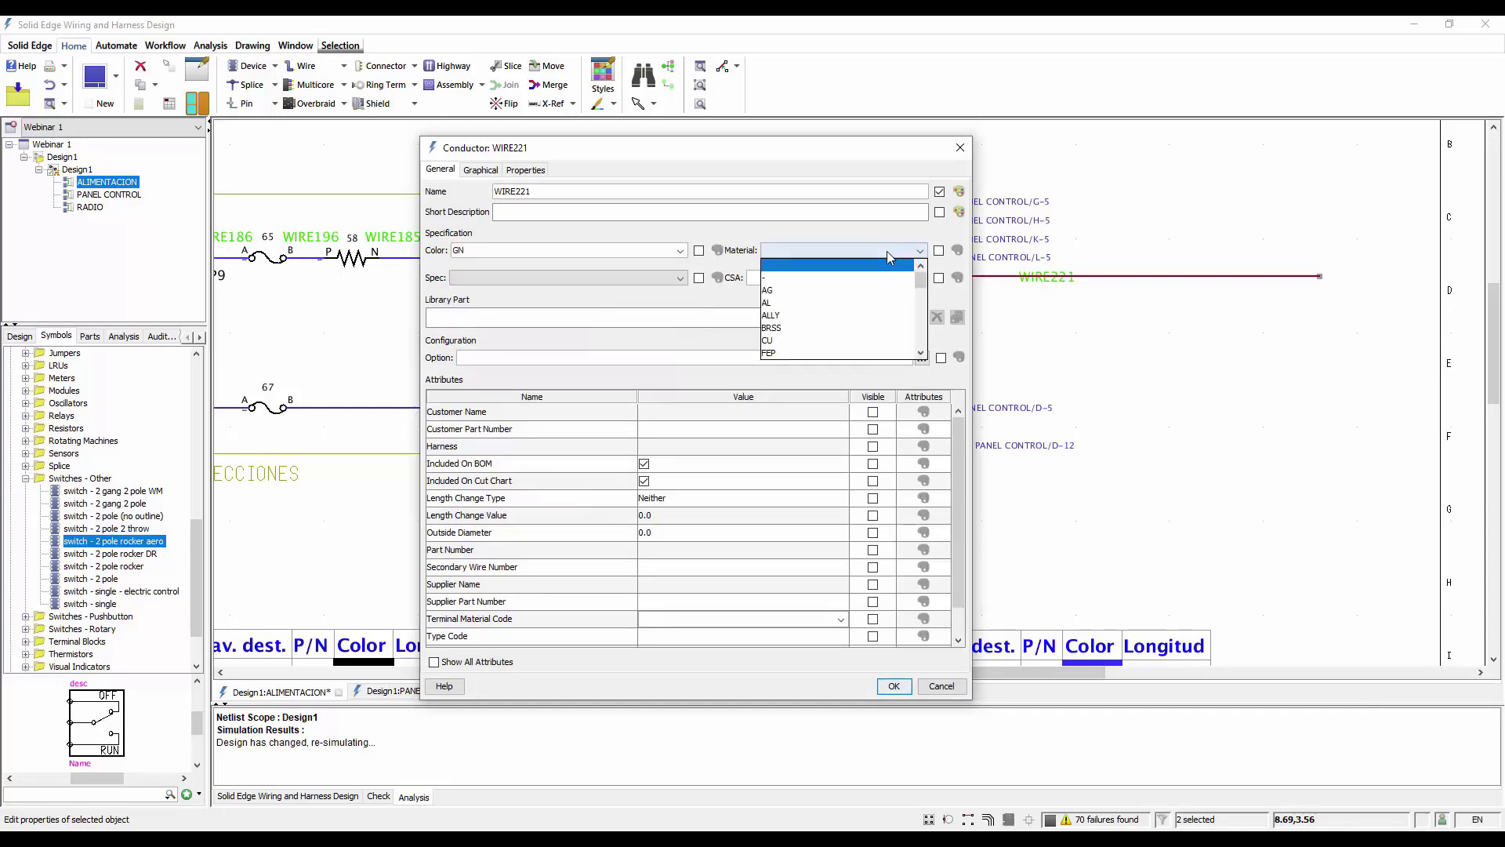
pyautogui.click(770, 351)
pyautogui.click(639, 284)
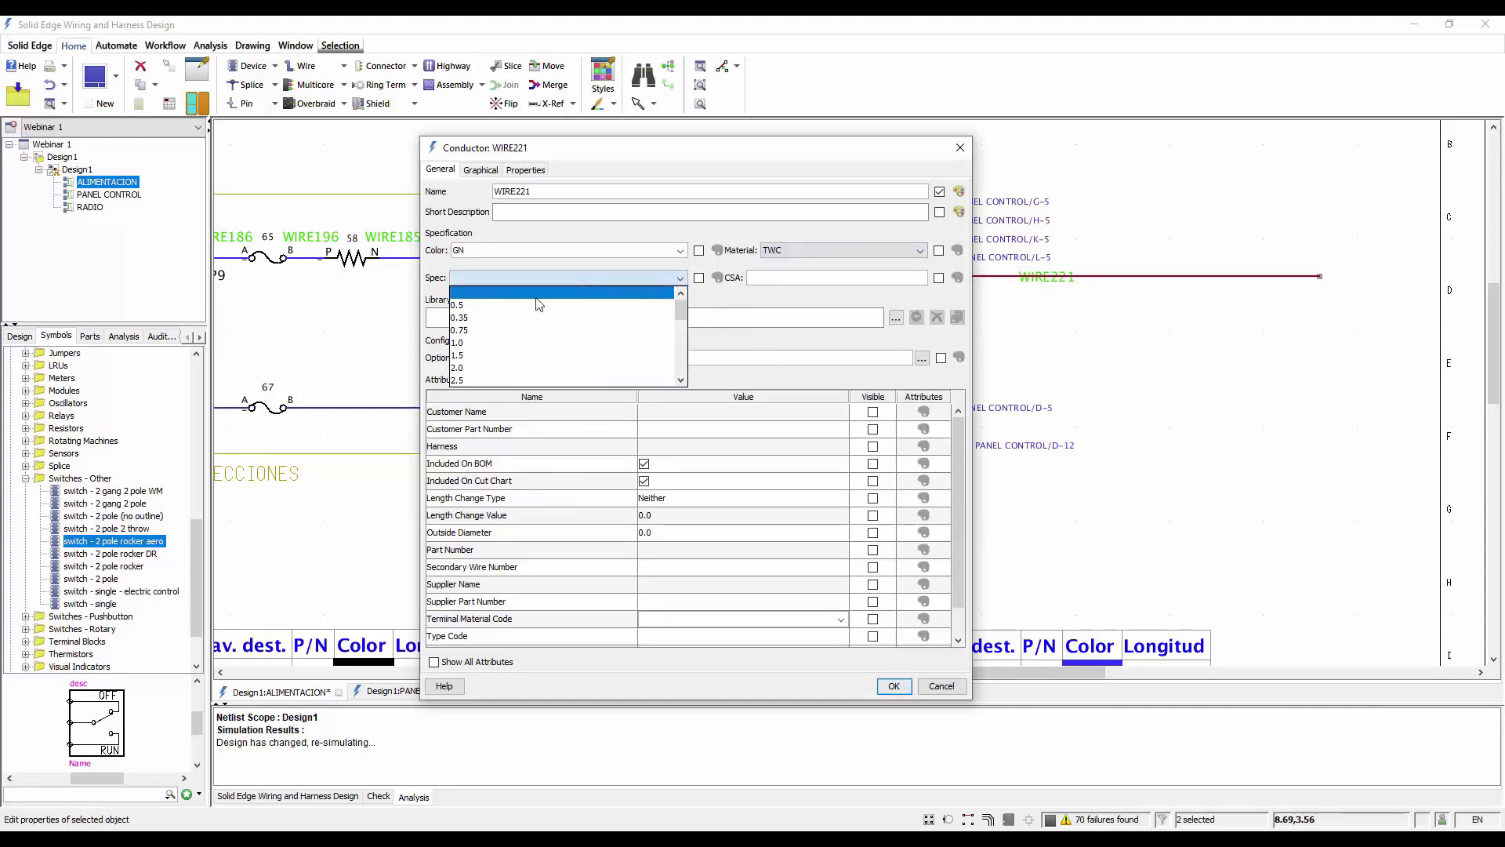
pyautogui.click(504, 320)
pyautogui.click(892, 685)
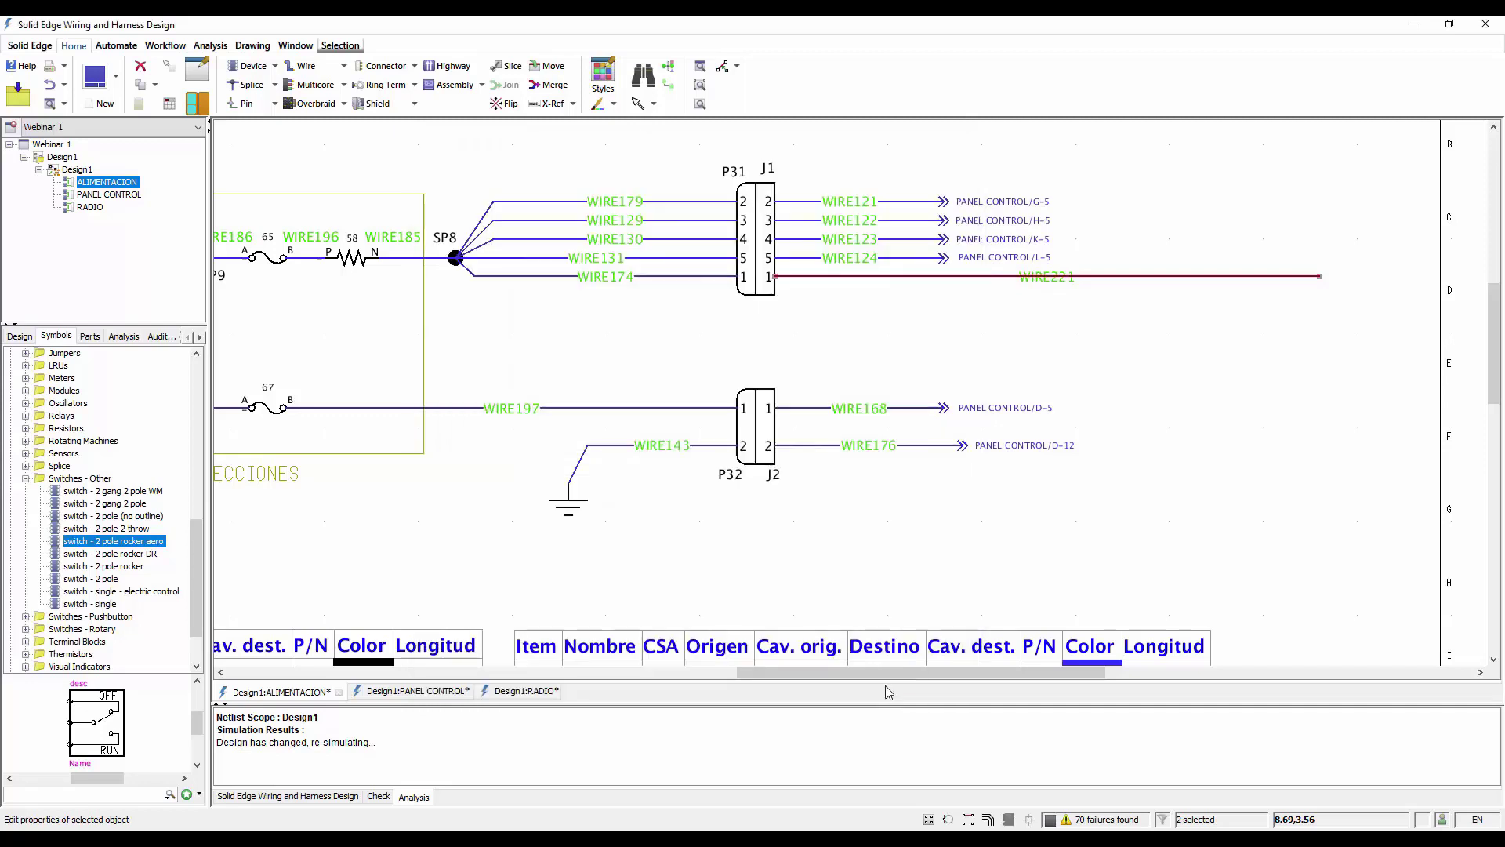
# Slice the J1 pin 1 wire with a vertical cut near its open end
pyautogui.click(511, 66)
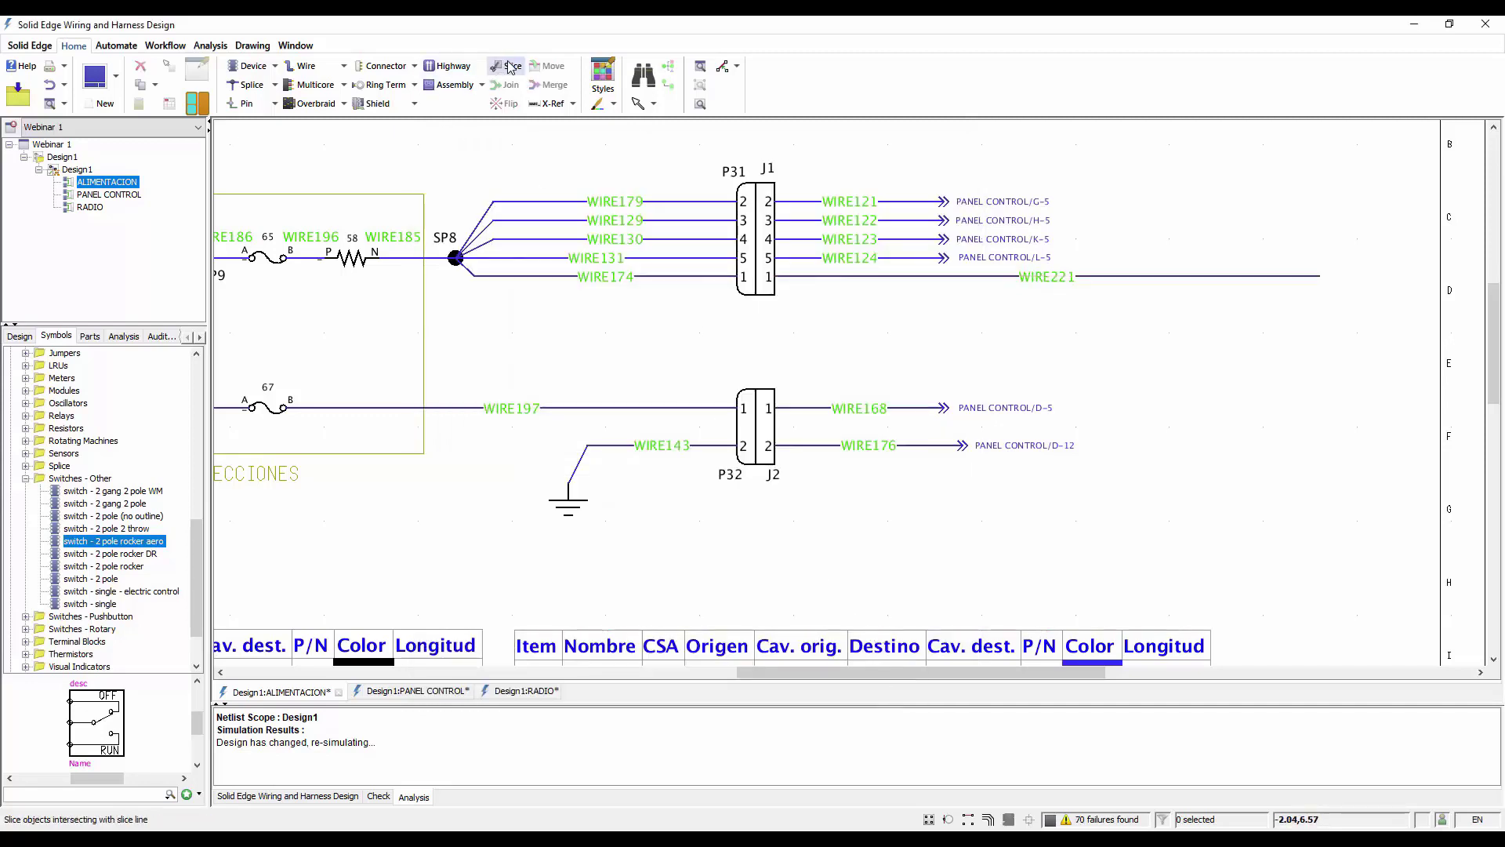
pyautogui.click(1171, 244)
pyautogui.click(1173, 341)
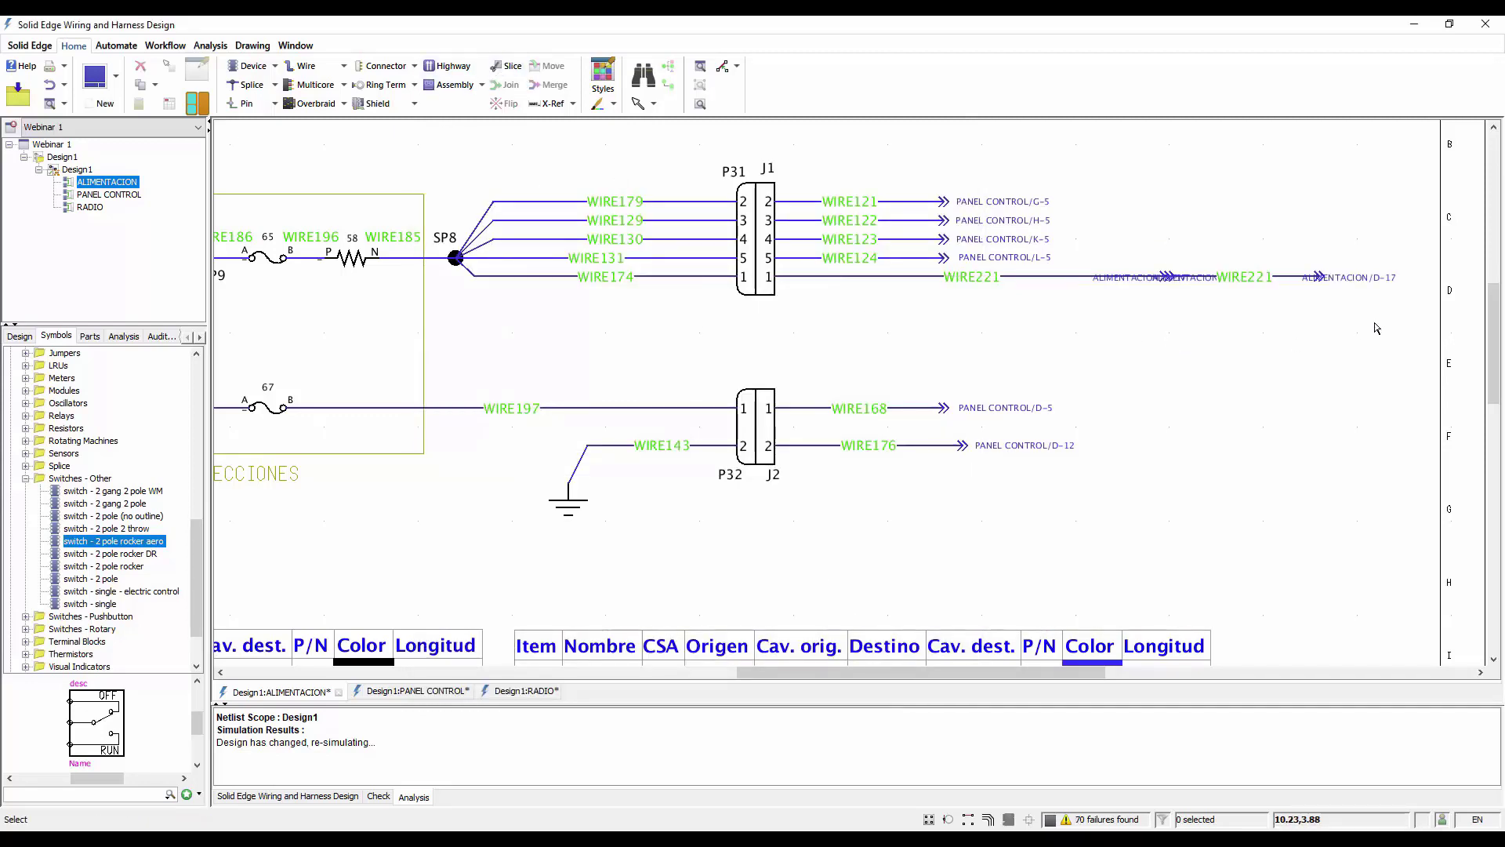
# Move the cut-off end section of the sliced wire to the RADIO diagram
pyautogui.moveTo(1362, 252); pyautogui.dragTo(1274, 221)
pyautogui.rightClick(1274, 221)
pyautogui.click(1319, 311)
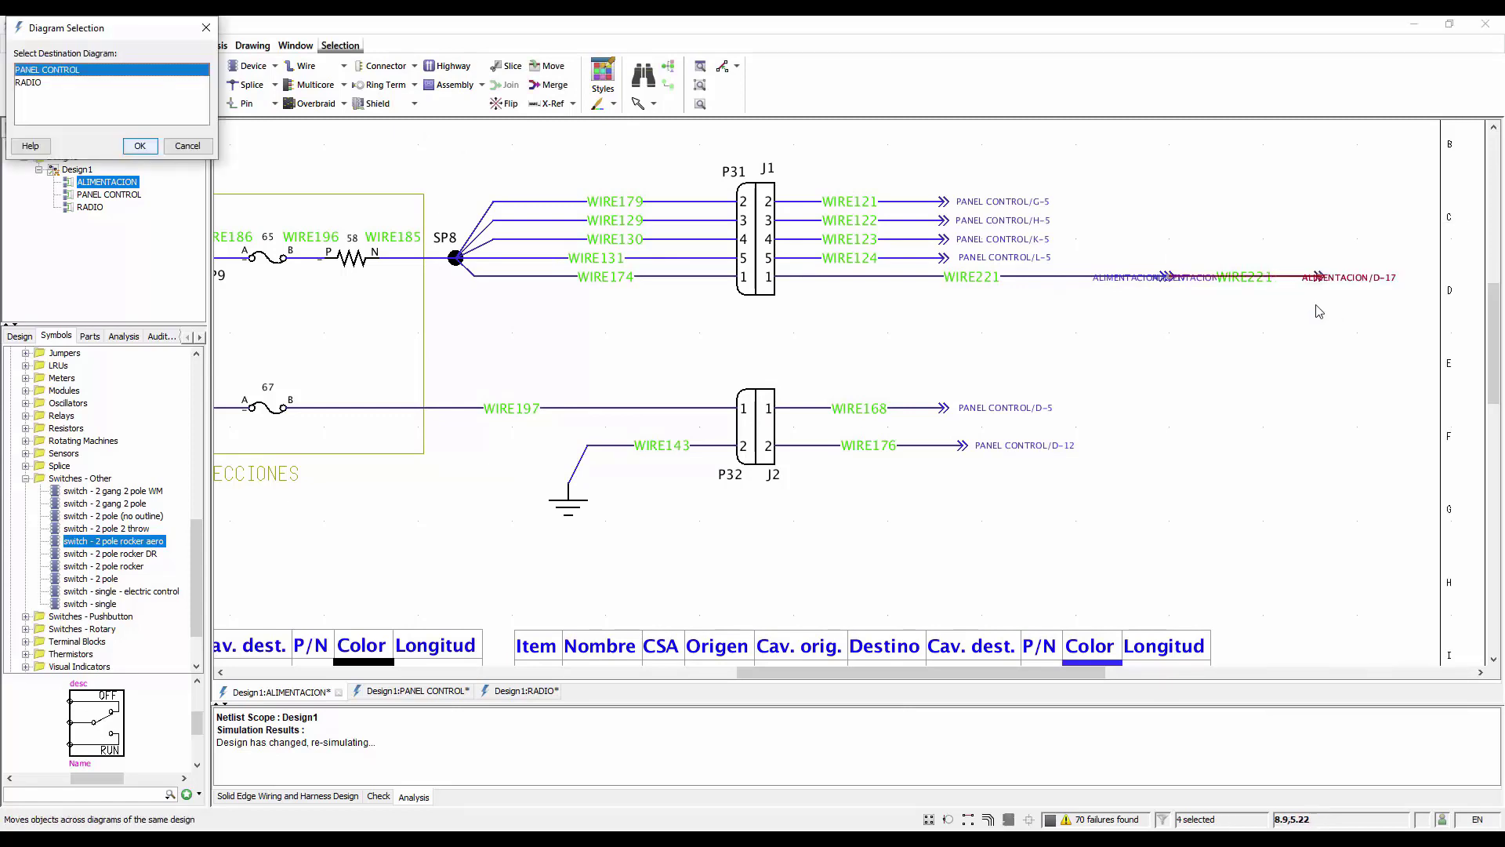
pyautogui.click(45, 83)
pyautogui.click(140, 147)
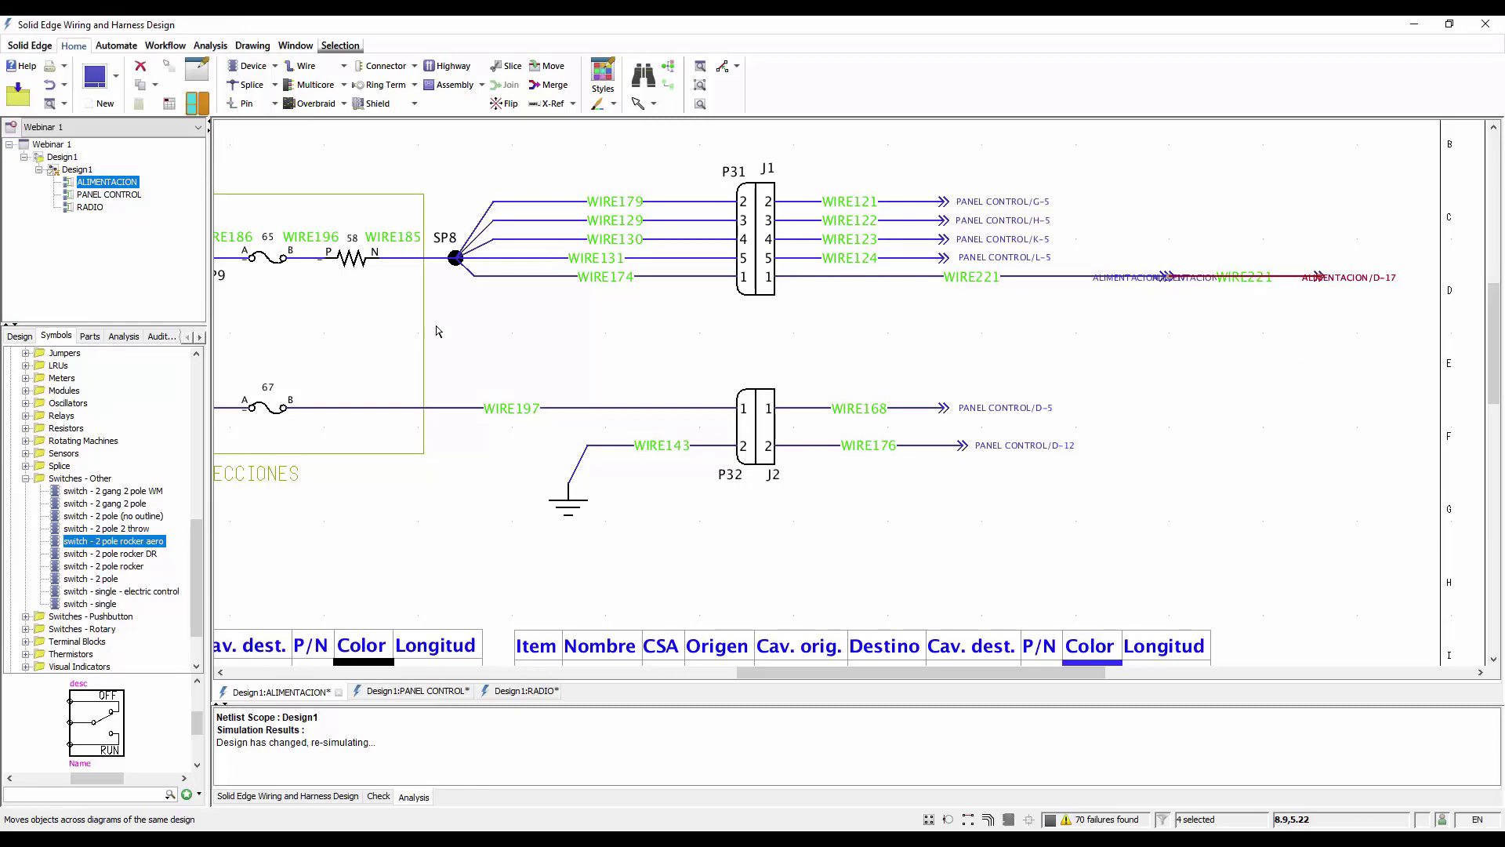
pyautogui.scroll(-2, 1191, 376)
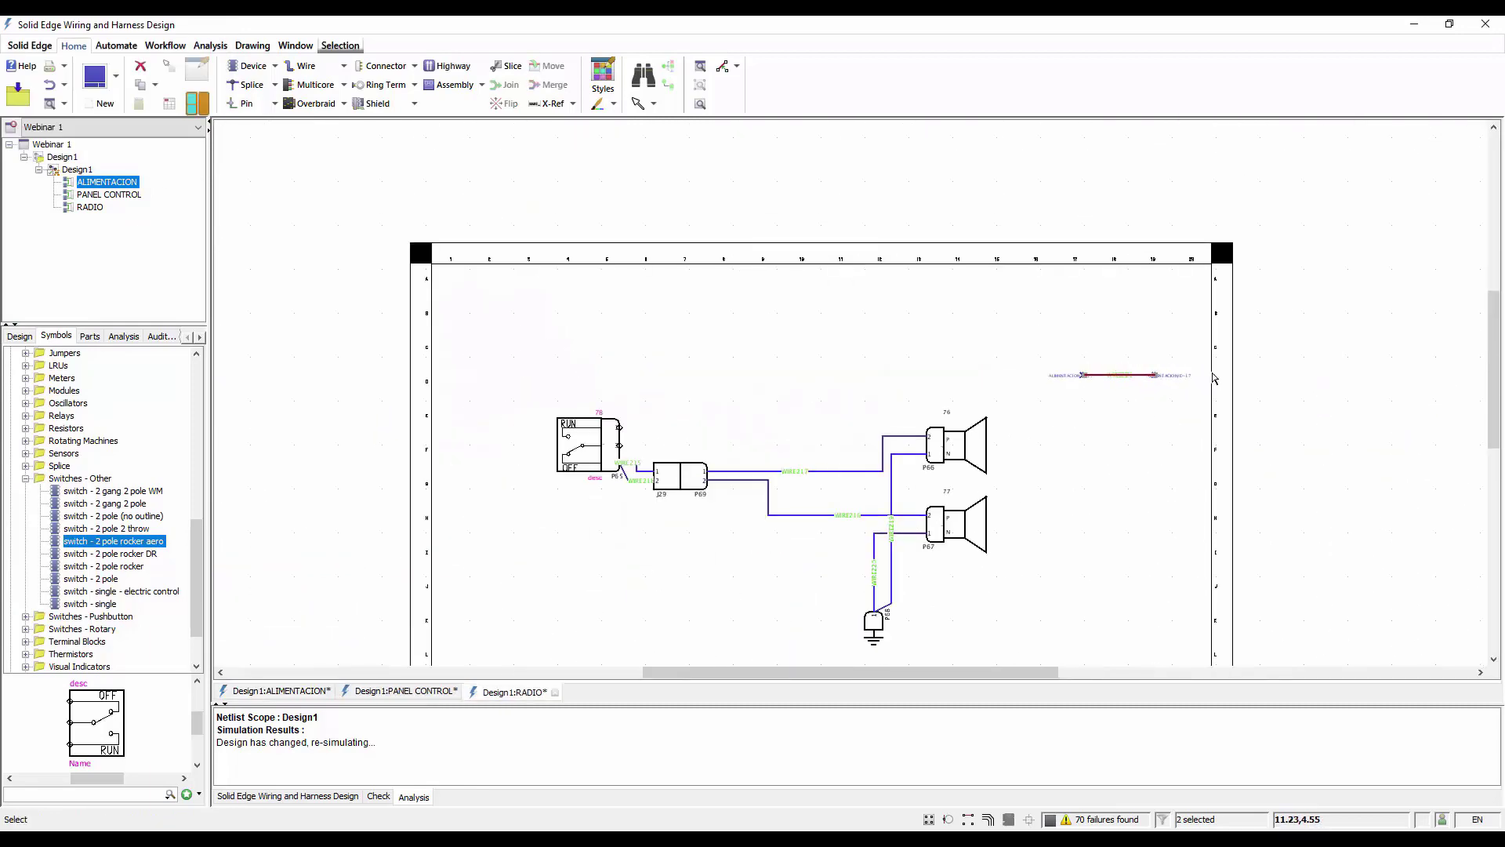
# Connect the transferred wire section to pin 3 of the switch connector in the RADIO diagram
pyautogui.scroll(1, 1158, 386)
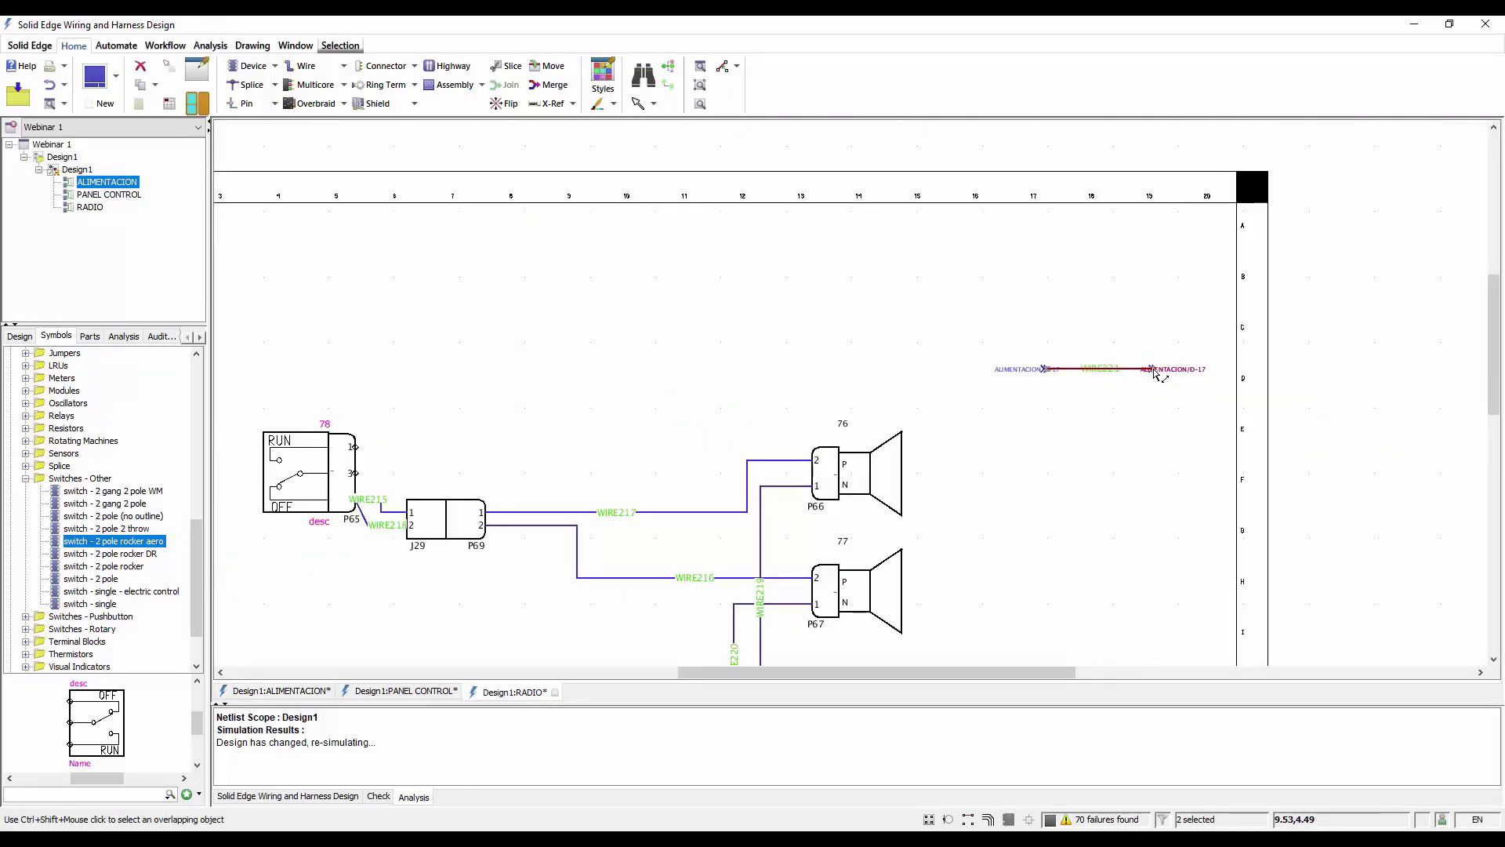
pyautogui.moveTo(1183, 372); pyautogui.dragTo(358, 473)
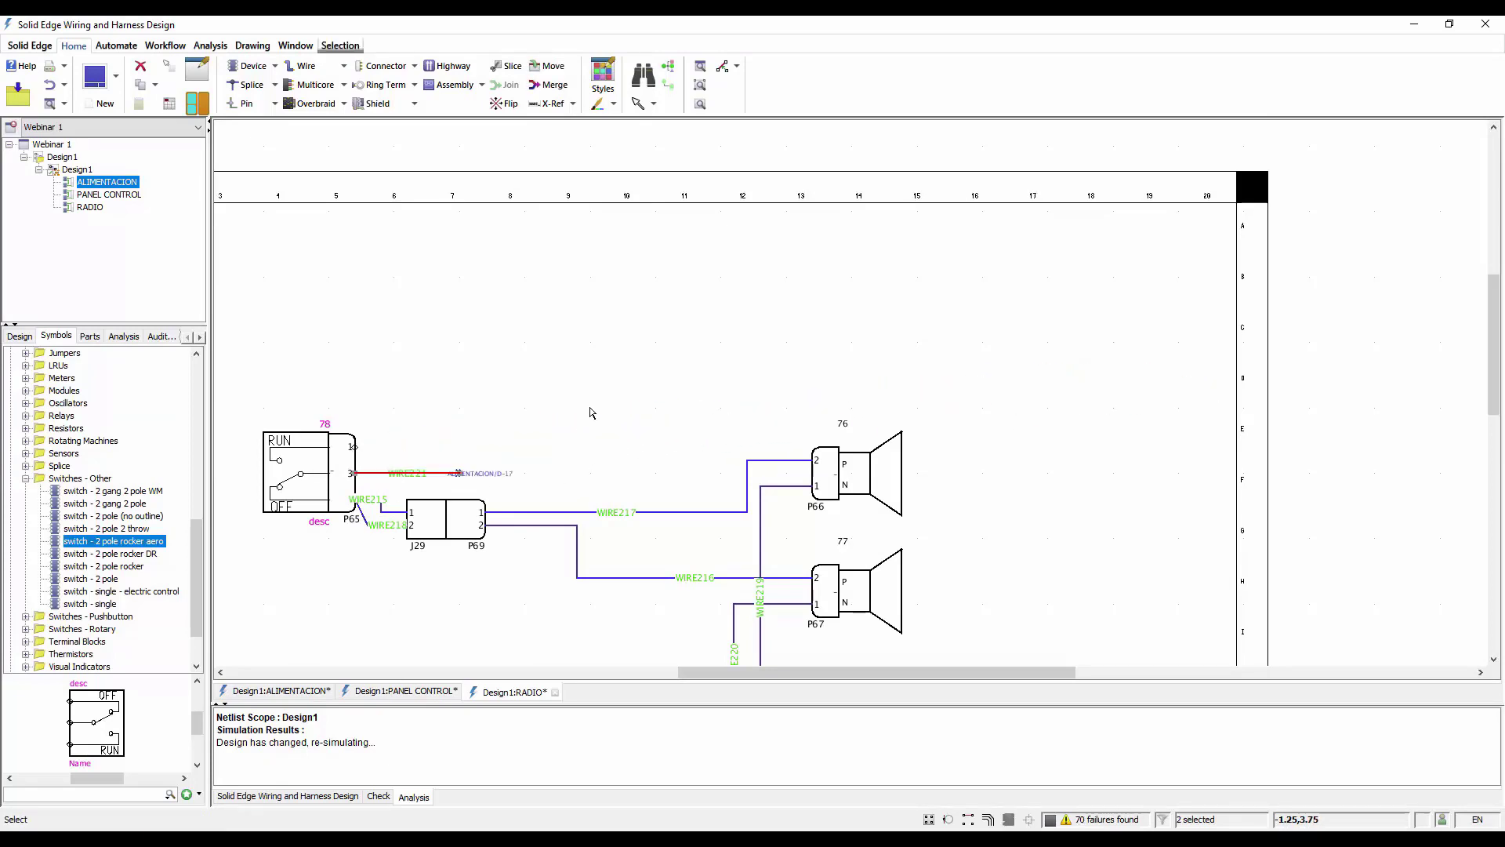
pyautogui.click(591, 261)
pyautogui.scroll(-4, 591, 257)
pyautogui.scroll(2, 472, 433)
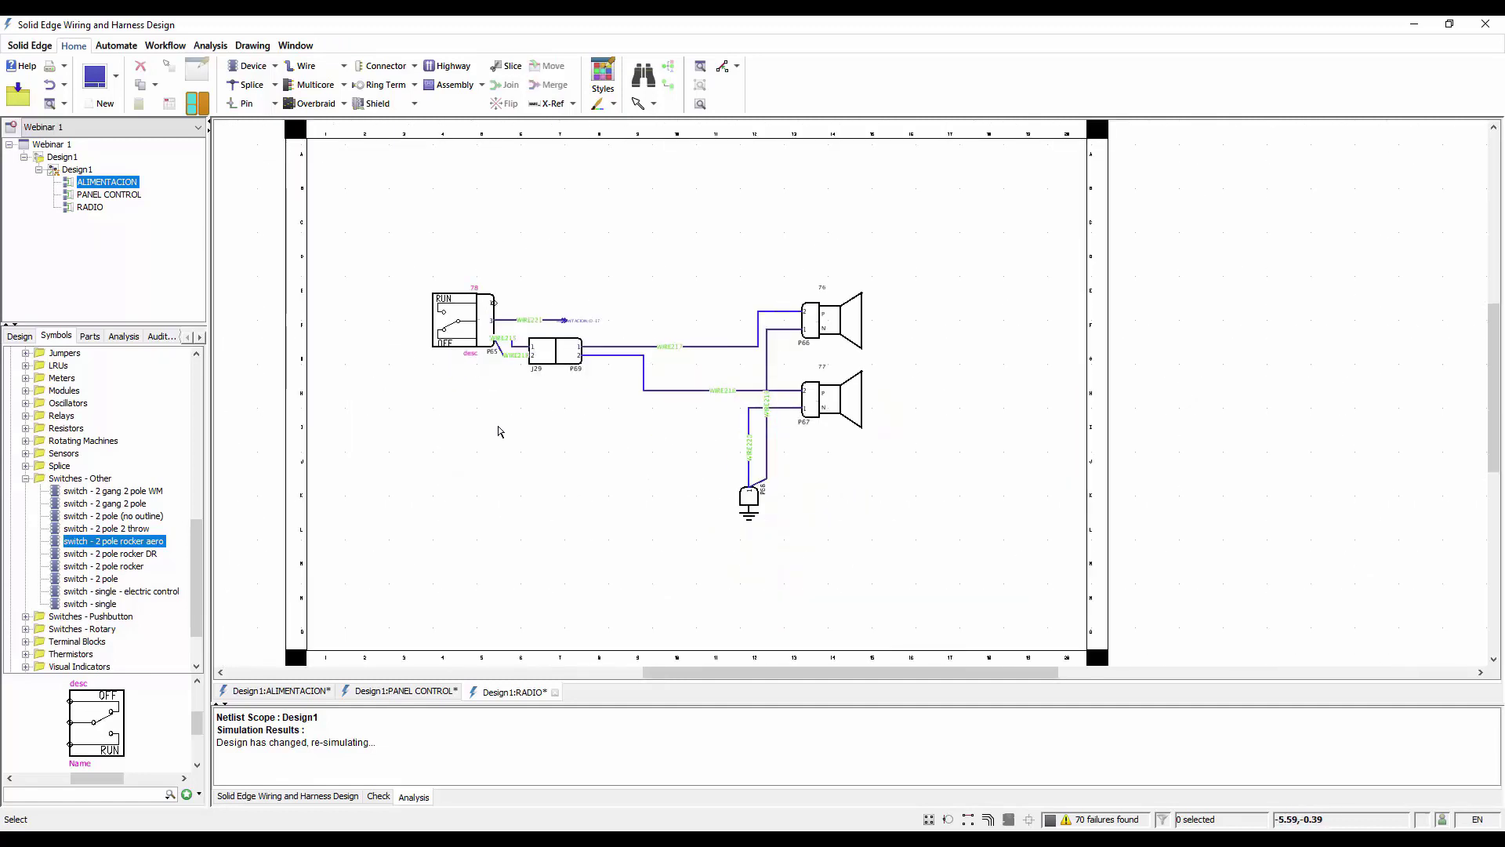
pyautogui.scroll(1, 501, 431)
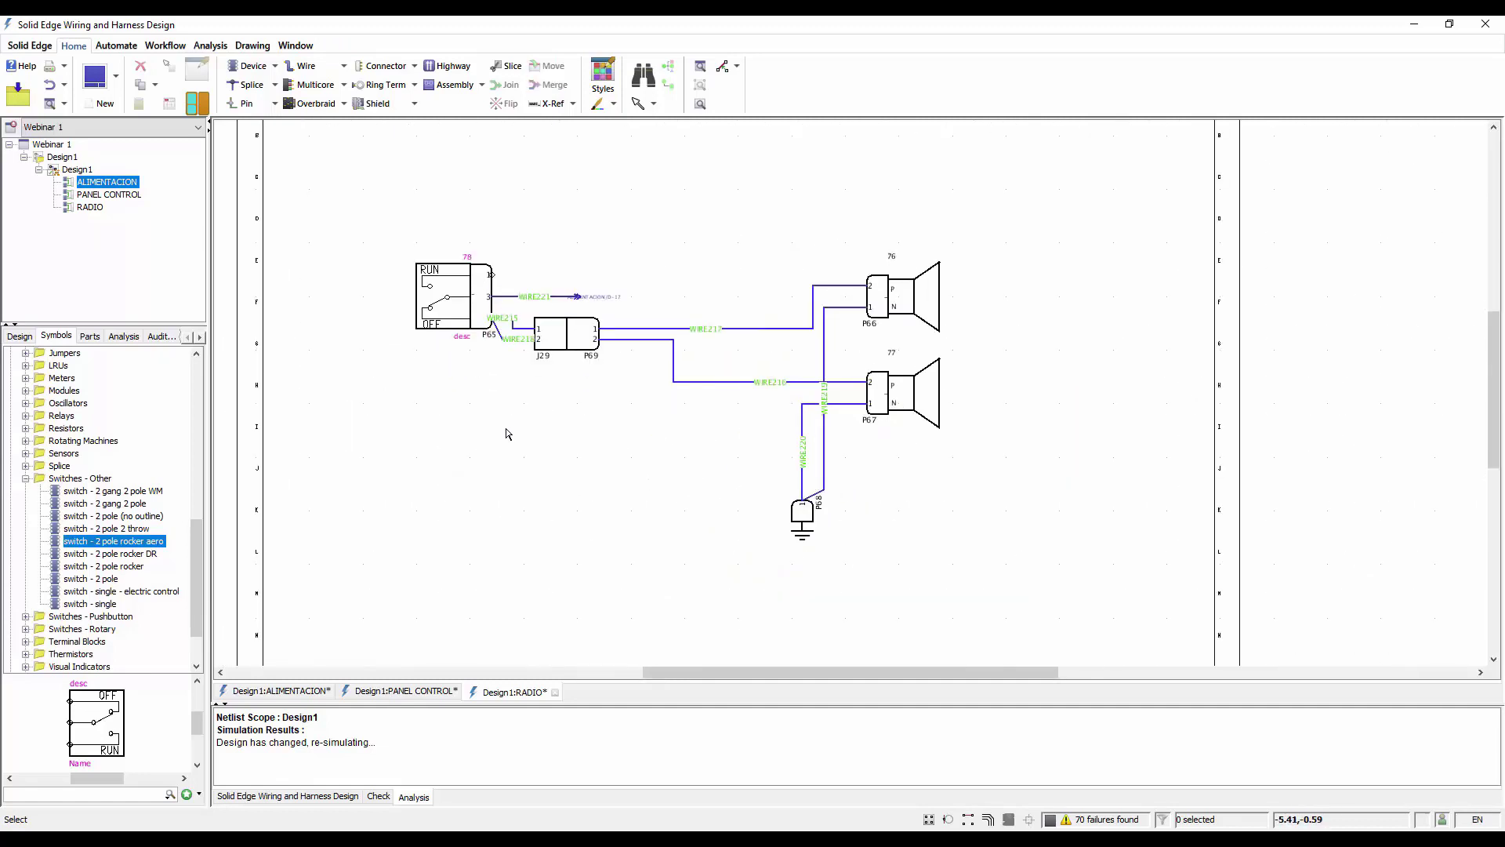
# Set the simulation type to Qualitative and start the simulation with the ALIMENTACION diagram open
pyautogui.click(306, 696)
pyautogui.scroll(-2, 1115, 419)
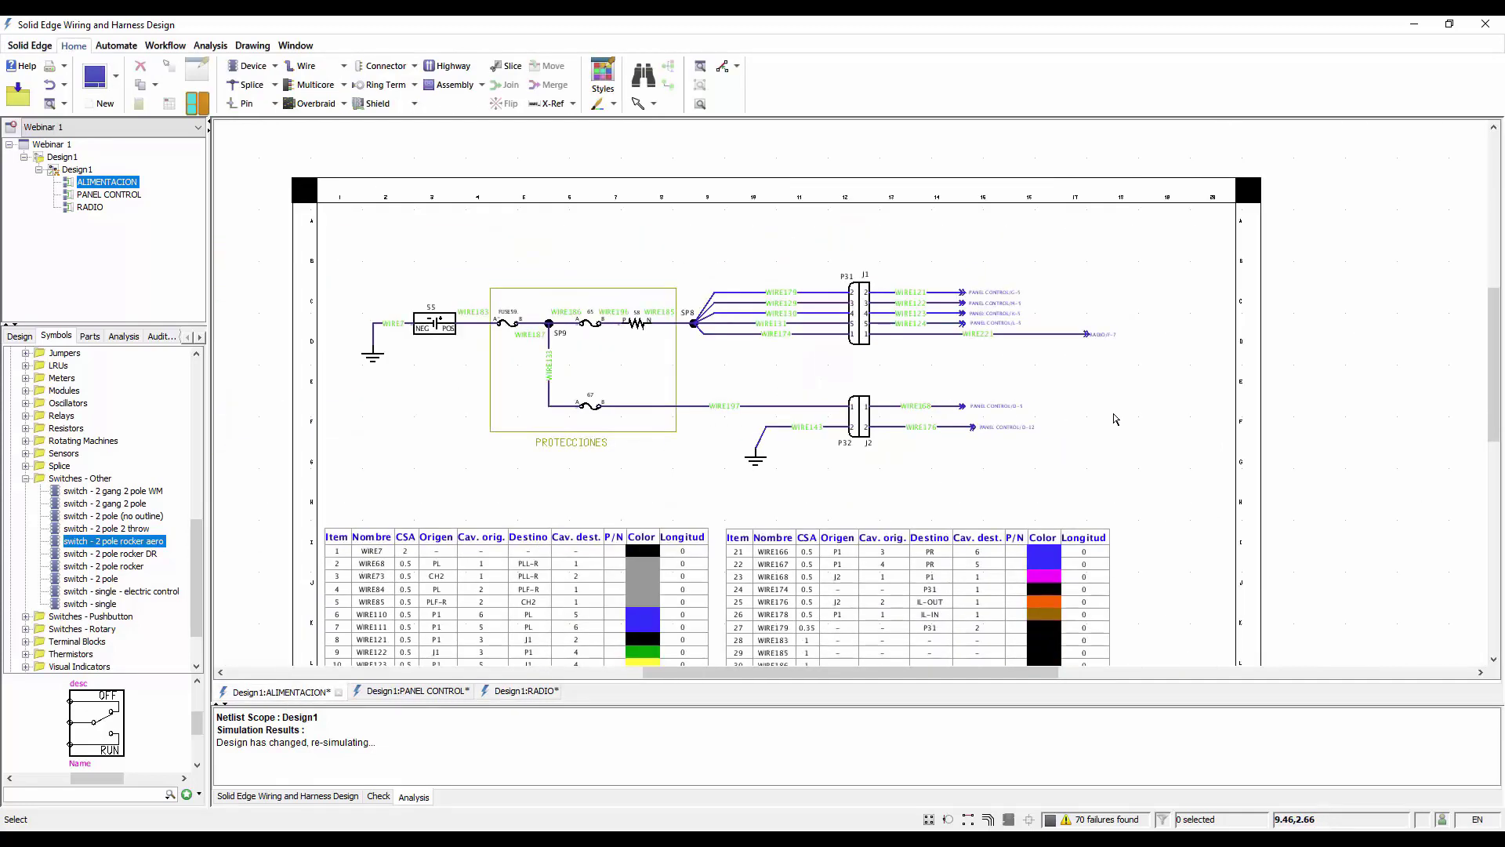
pyautogui.click(122, 337)
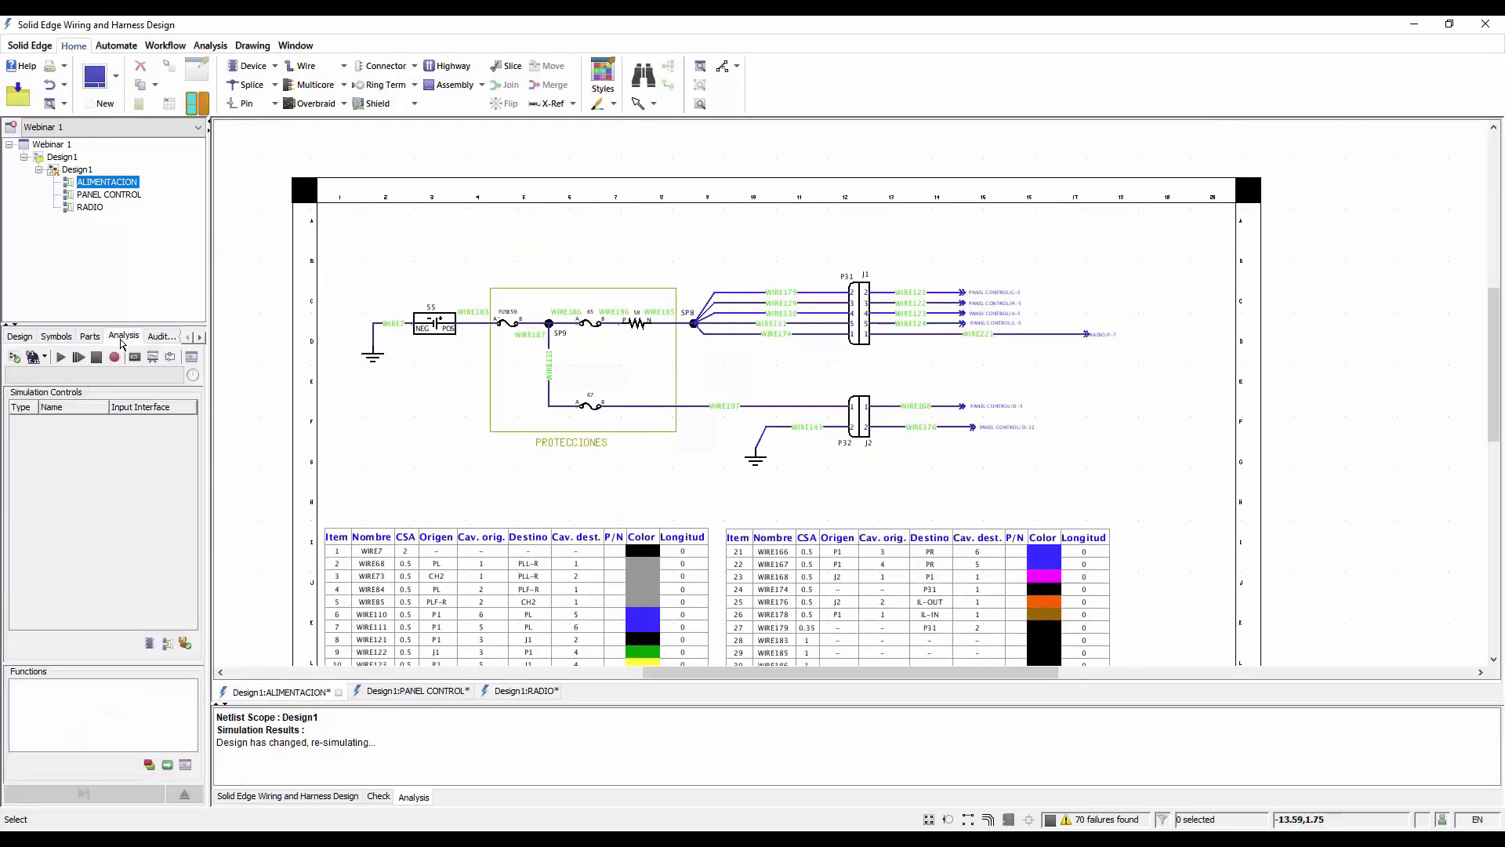
pyautogui.click(45, 359)
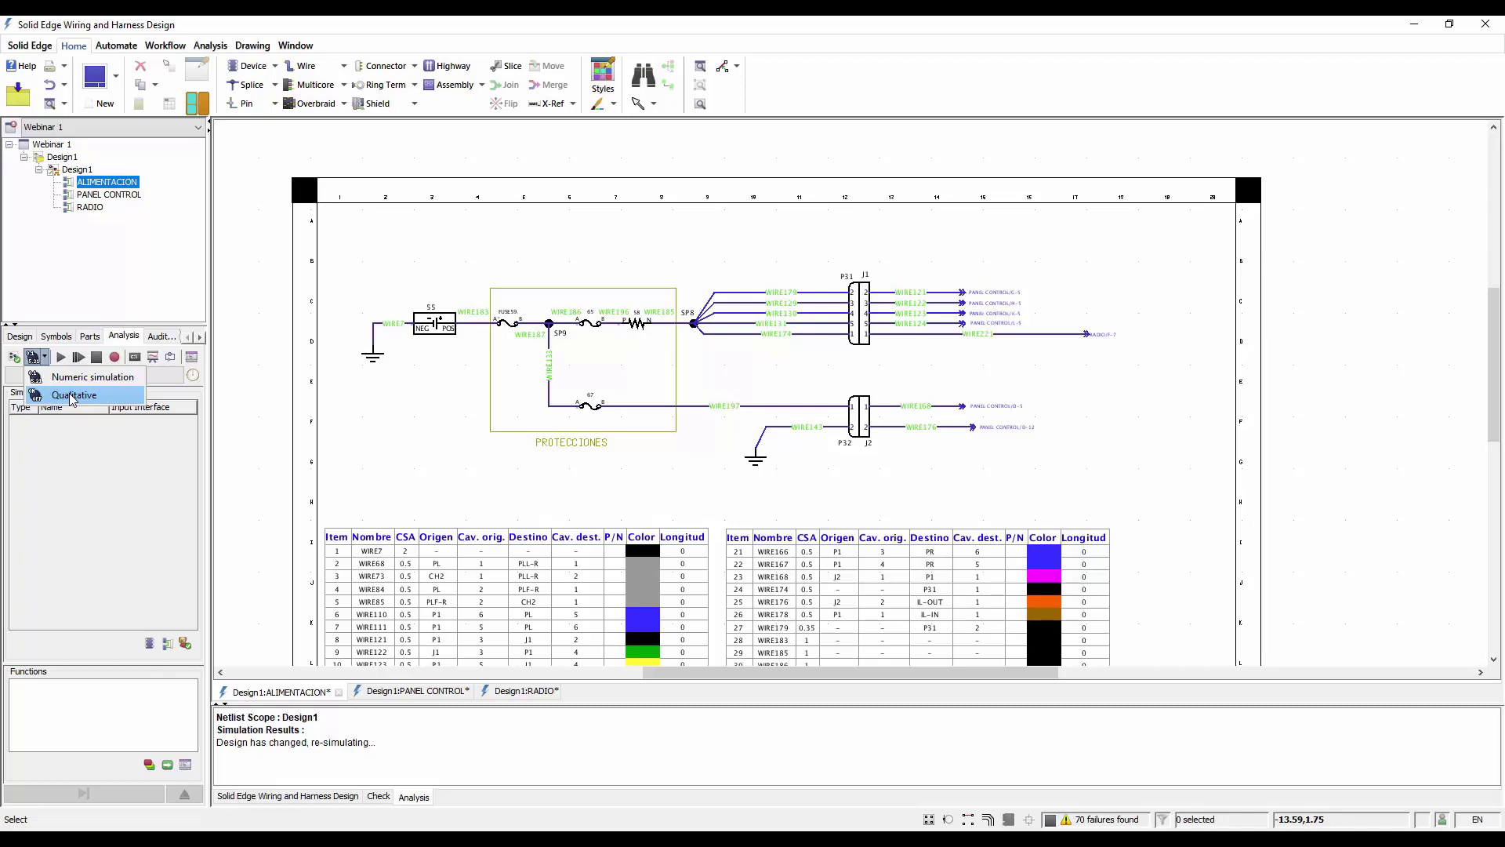
pyautogui.click(73, 395)
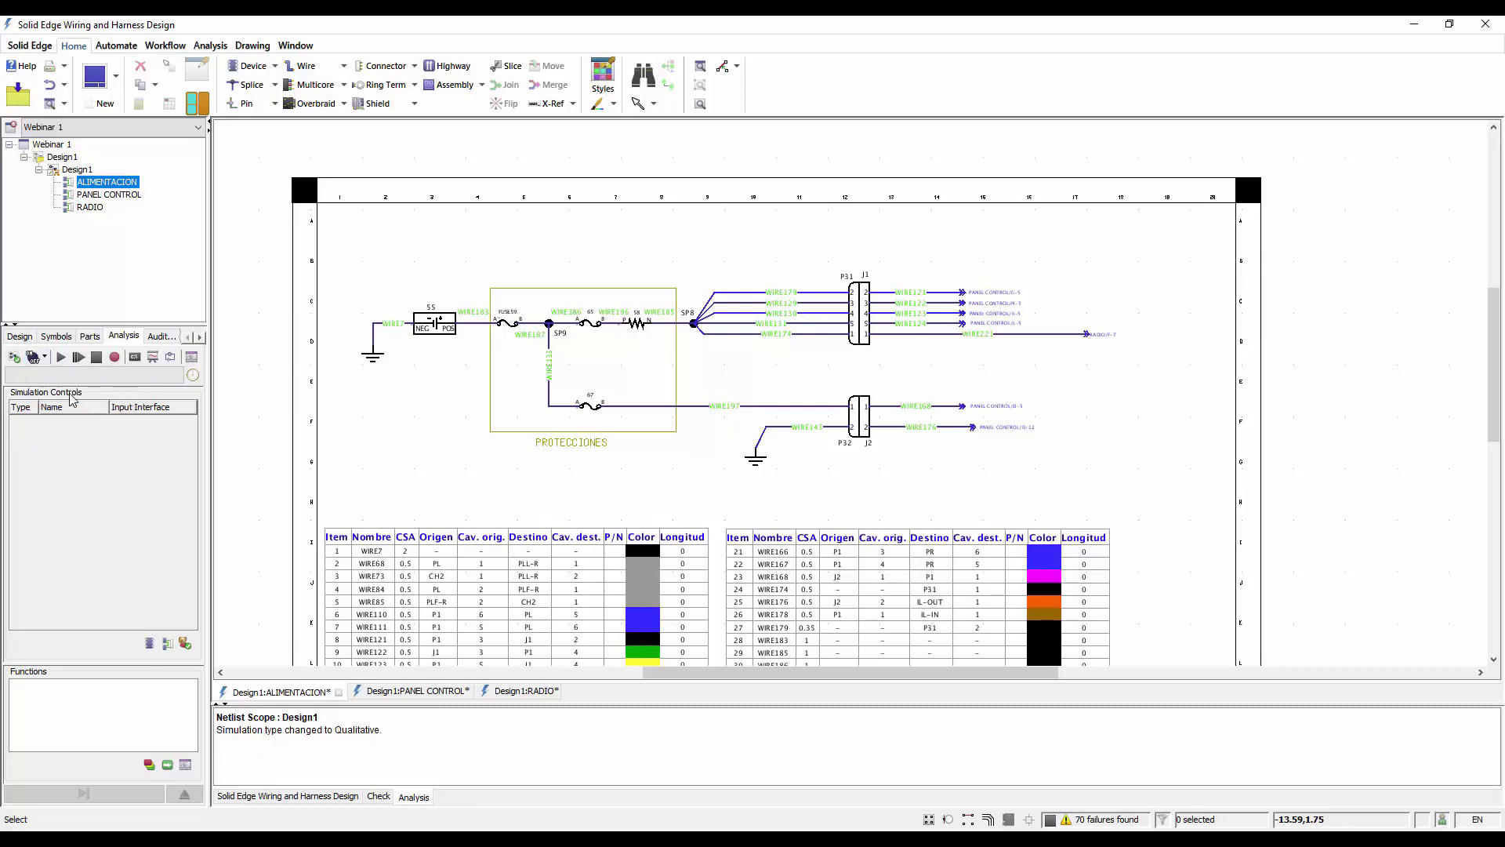
pyautogui.click(61, 358)
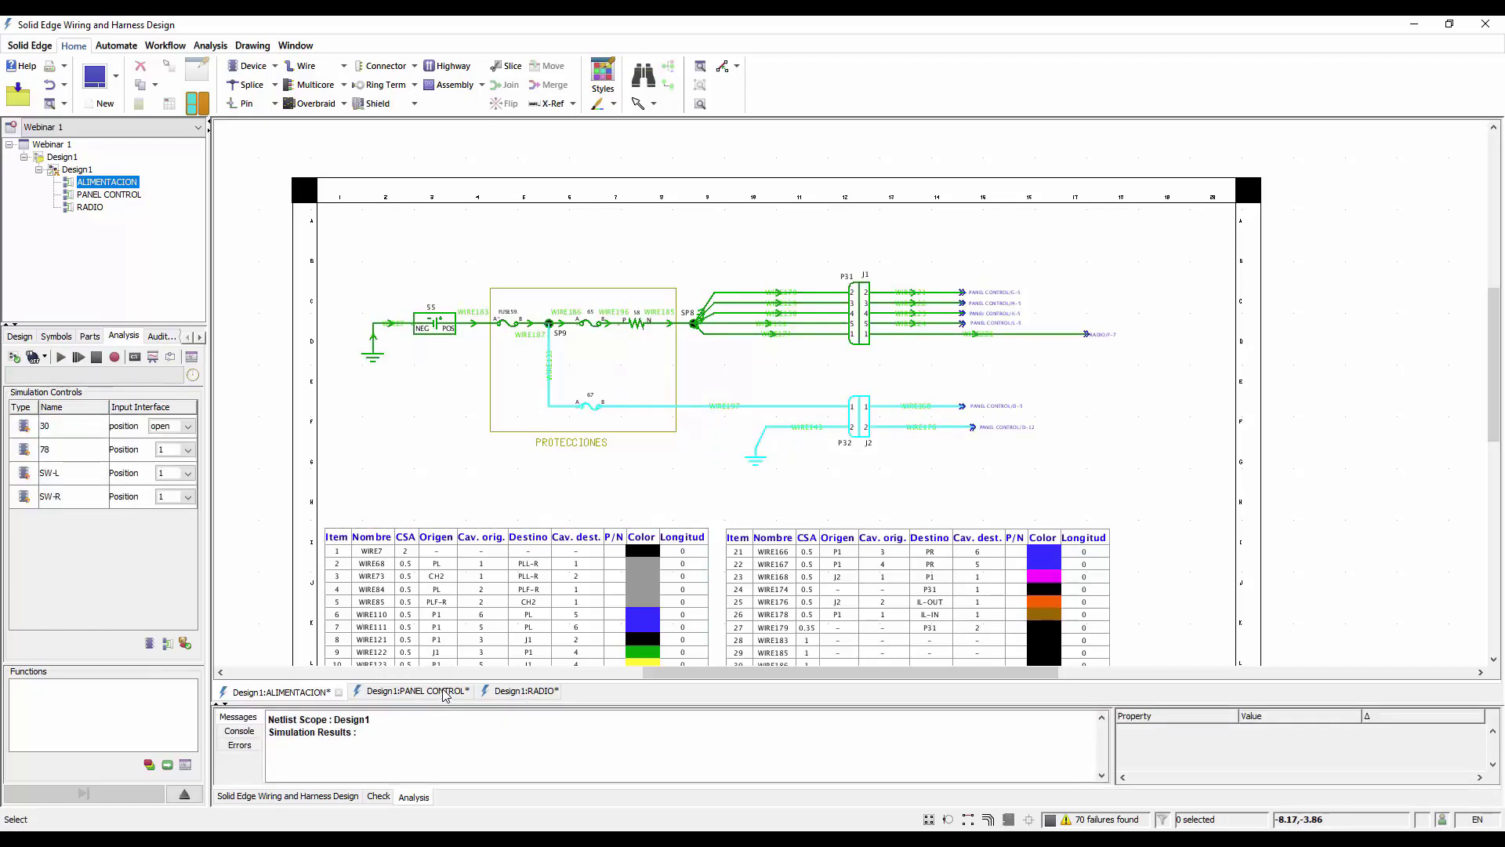
# Set the interior light switch 30 in the PANEL CONTROL diagram to the closed position
pyautogui.click(414, 691)
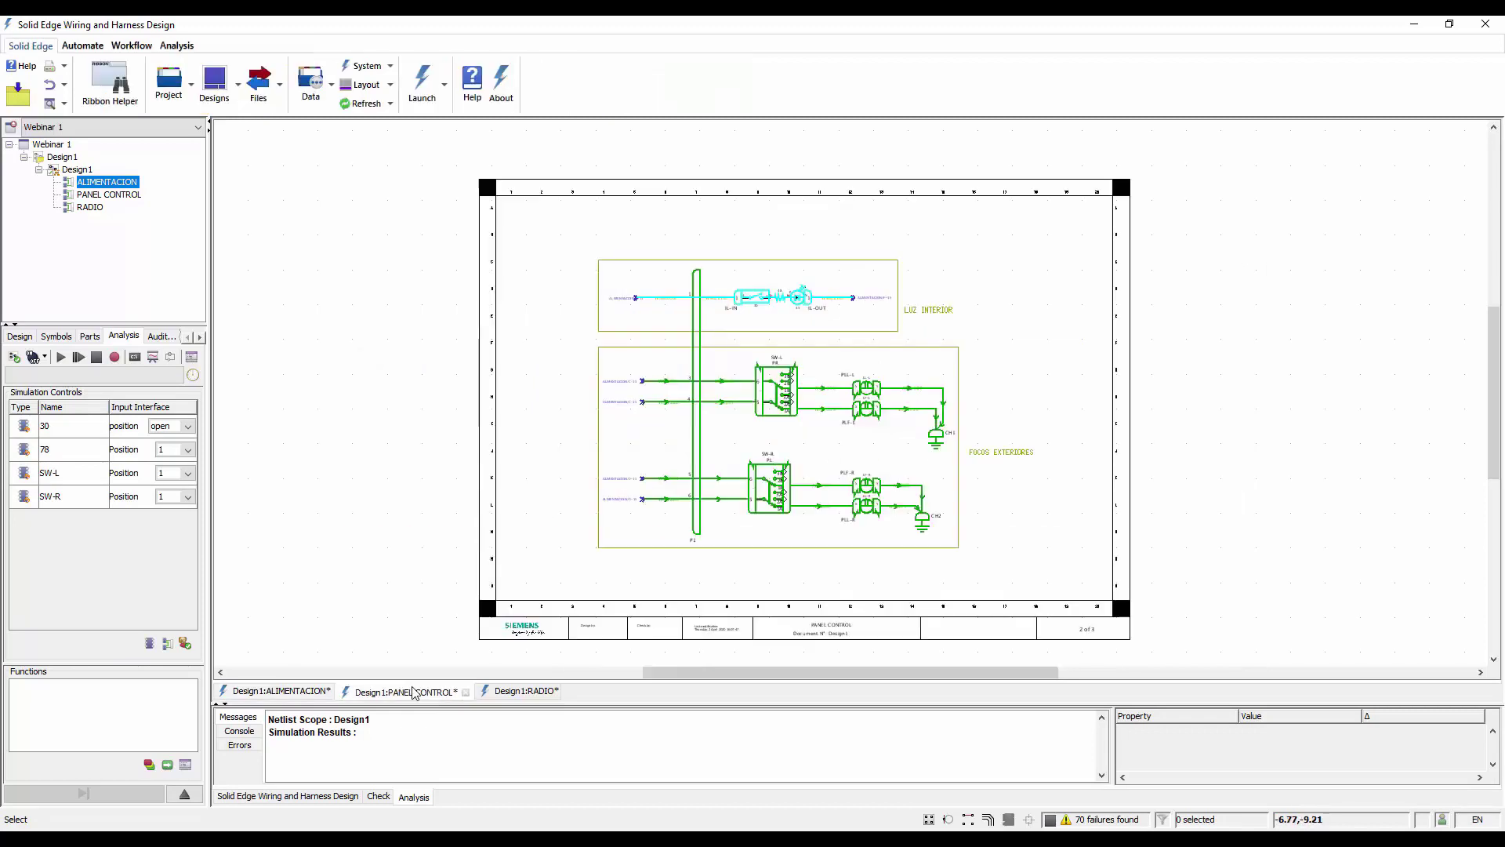
pyautogui.scroll(3, 793, 318)
pyautogui.moveTo(731, 282)
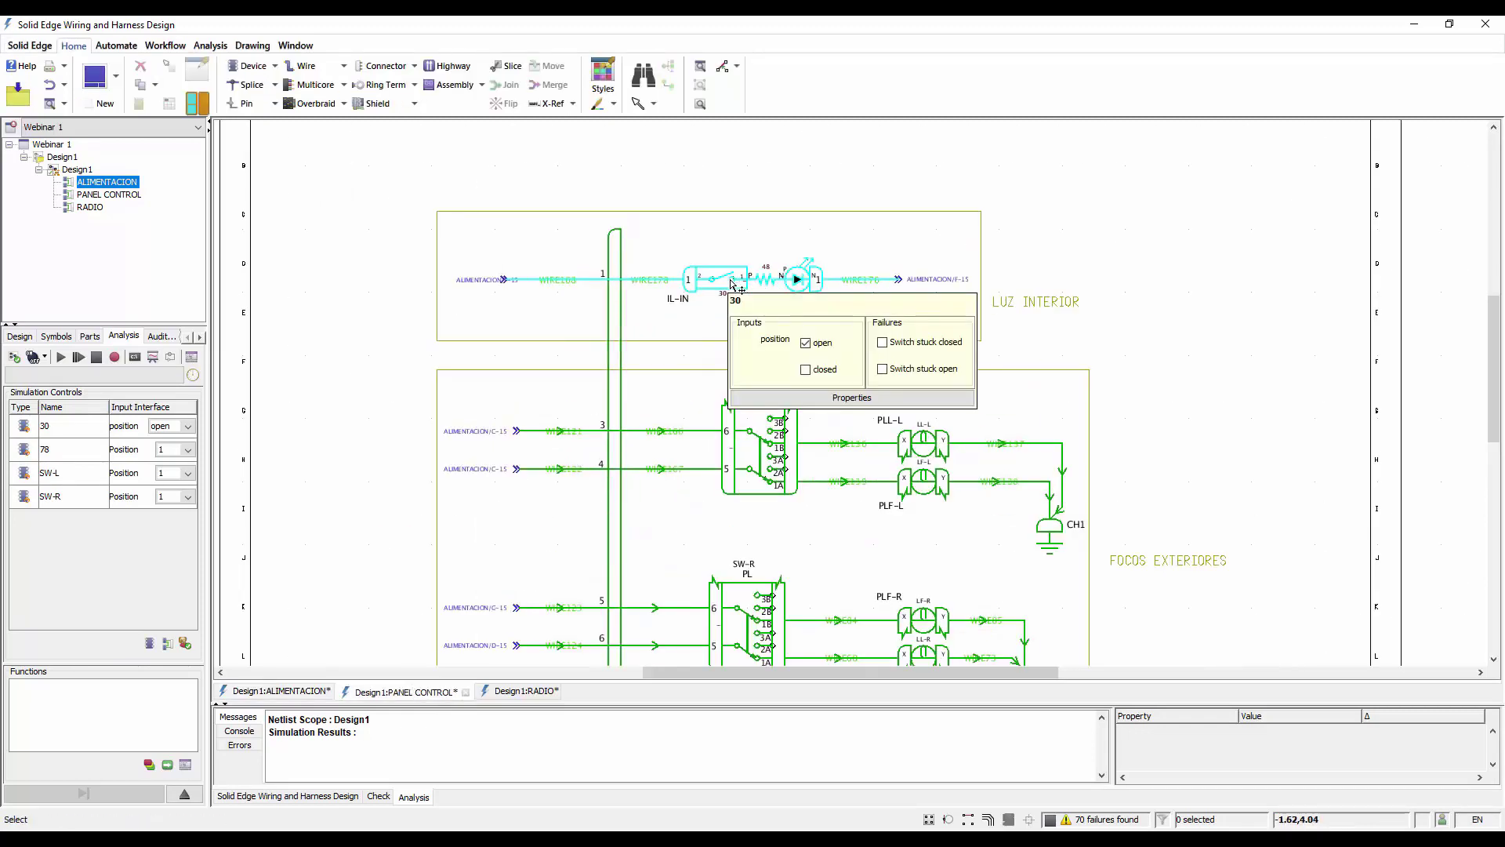
pyautogui.click(805, 369)
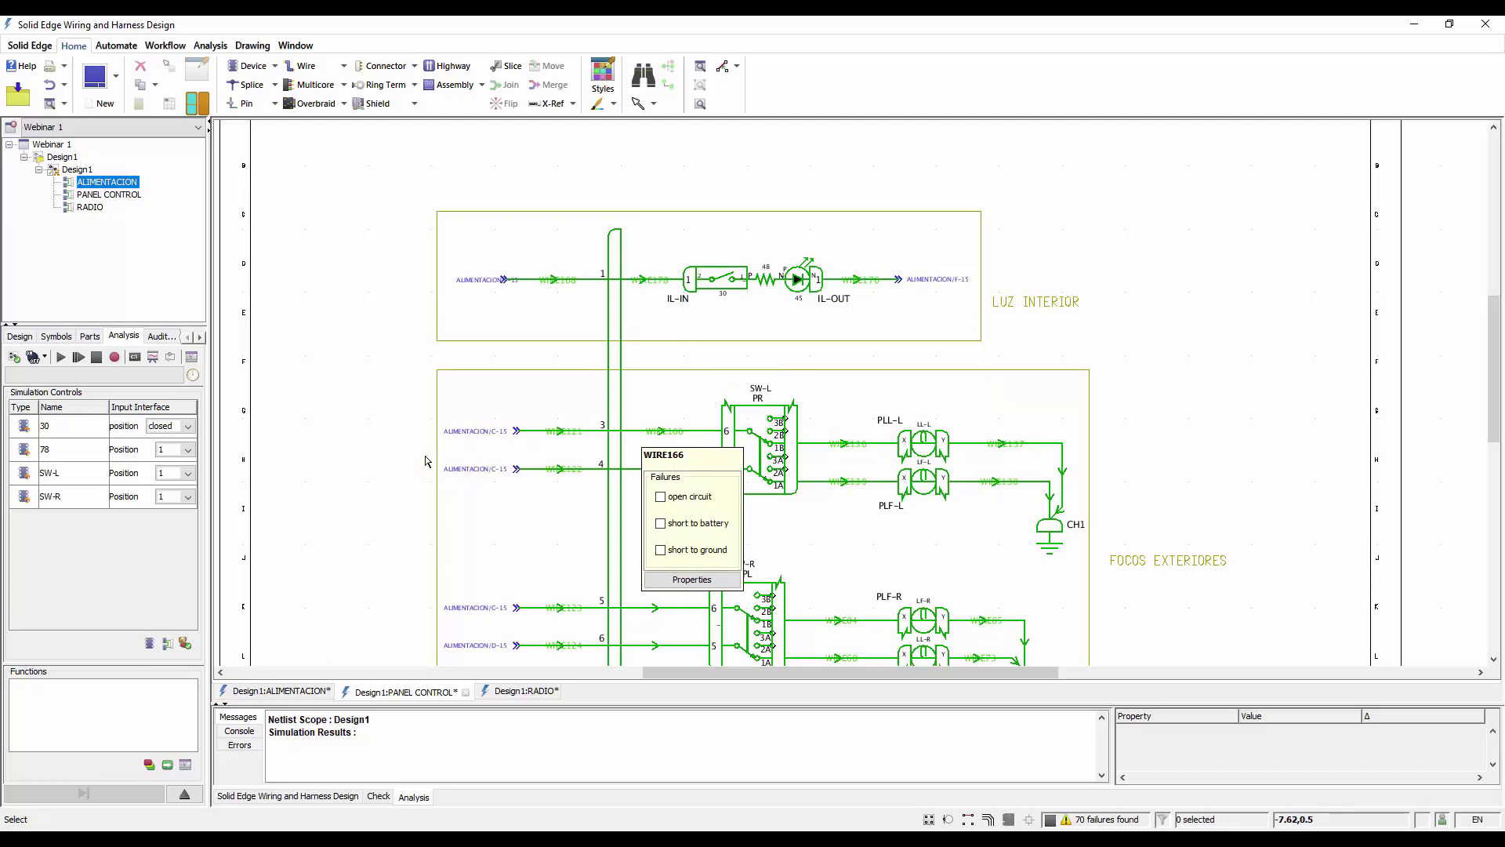
# Apply the blown failure to fuse 67 in the ALIMENTACION diagram and clear it again
pyautogui.click(312, 691)
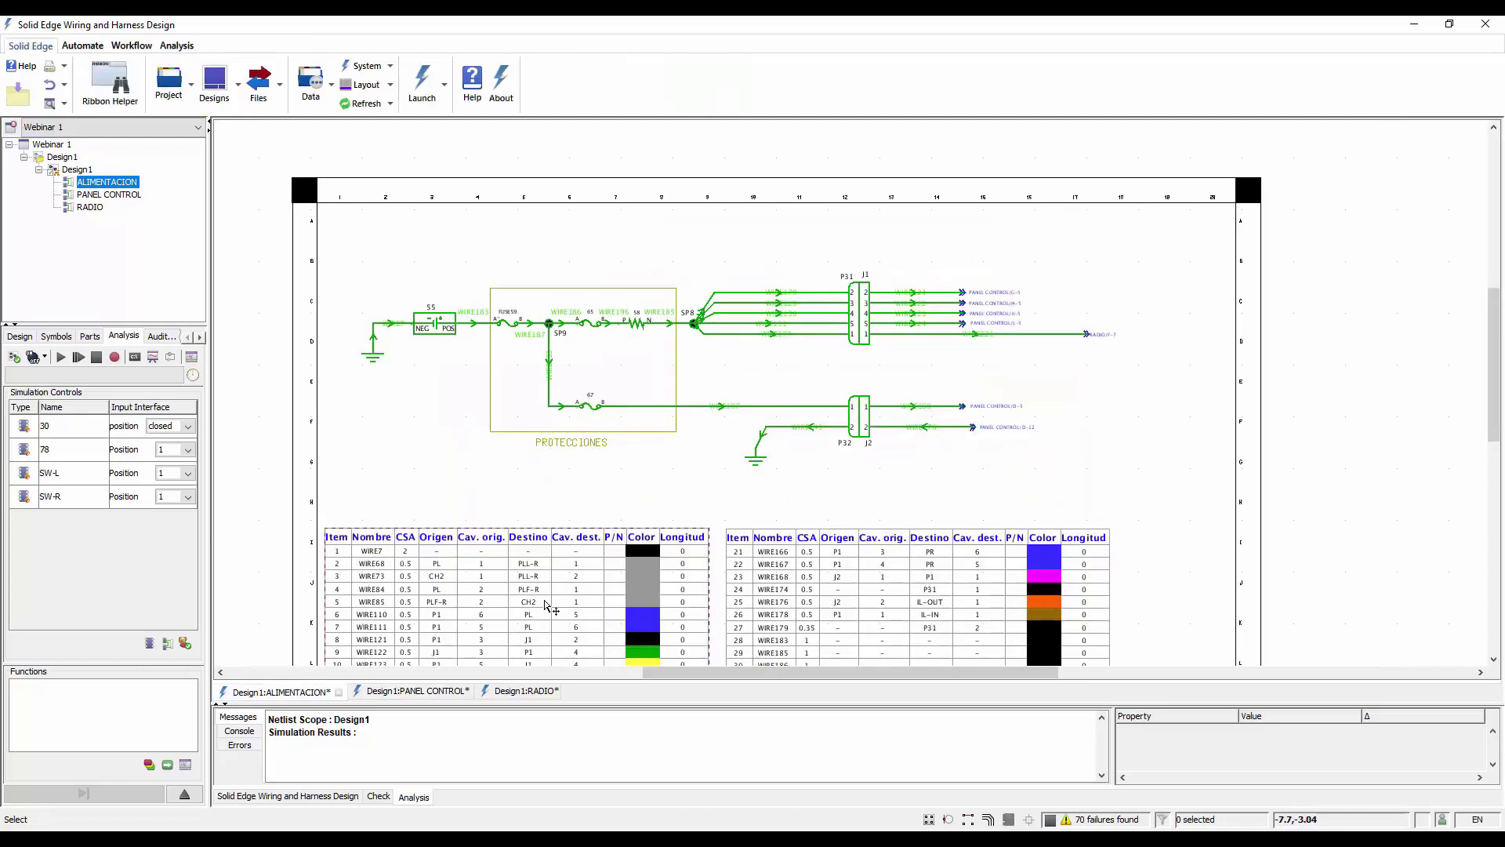
pyautogui.scroll(2, 478, 336)
pyautogui.moveTo(655, 444)
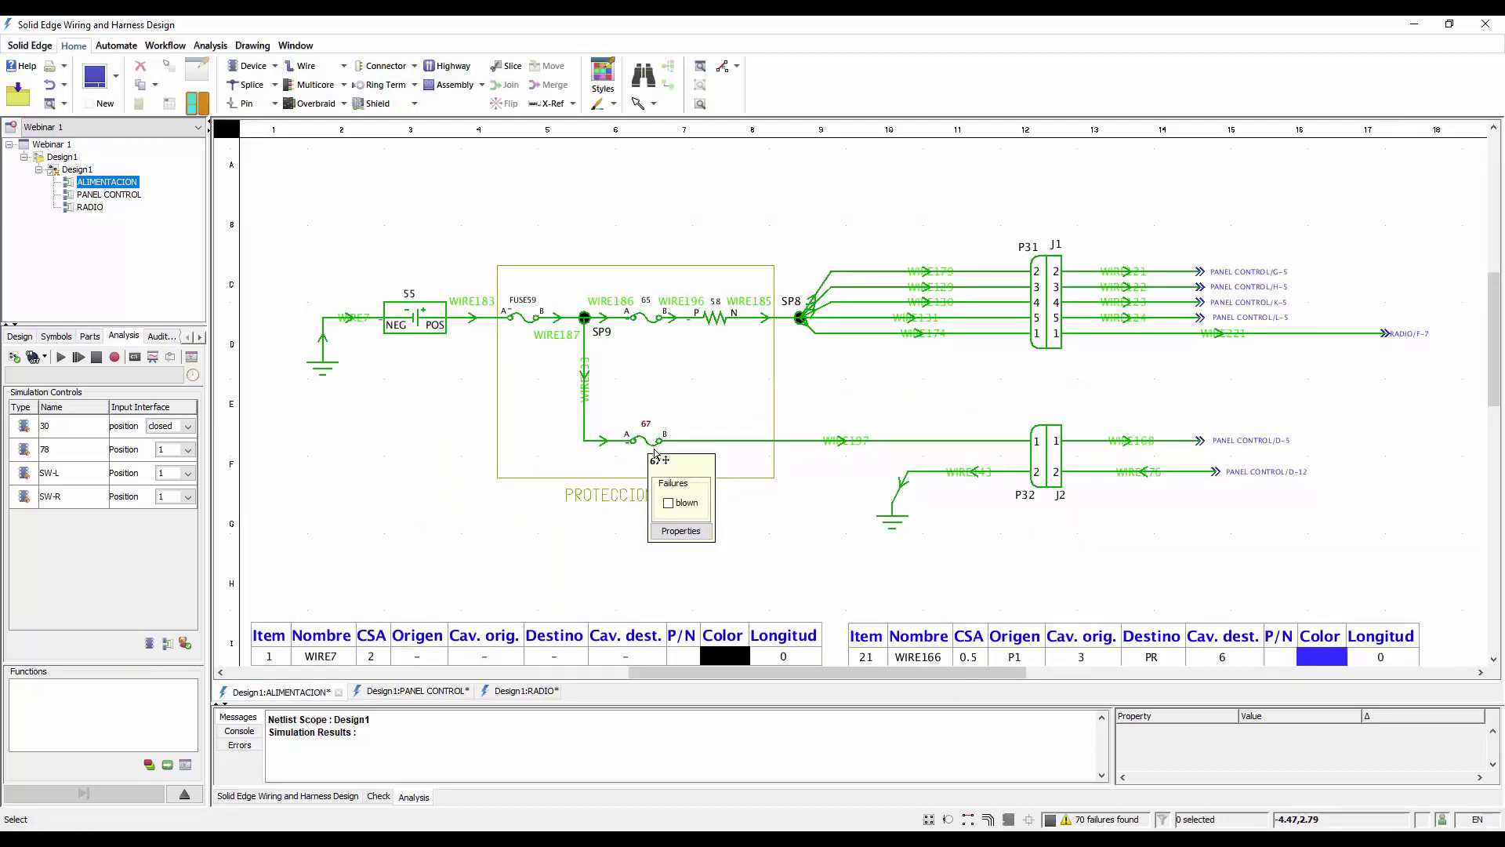
pyautogui.click(668, 502)
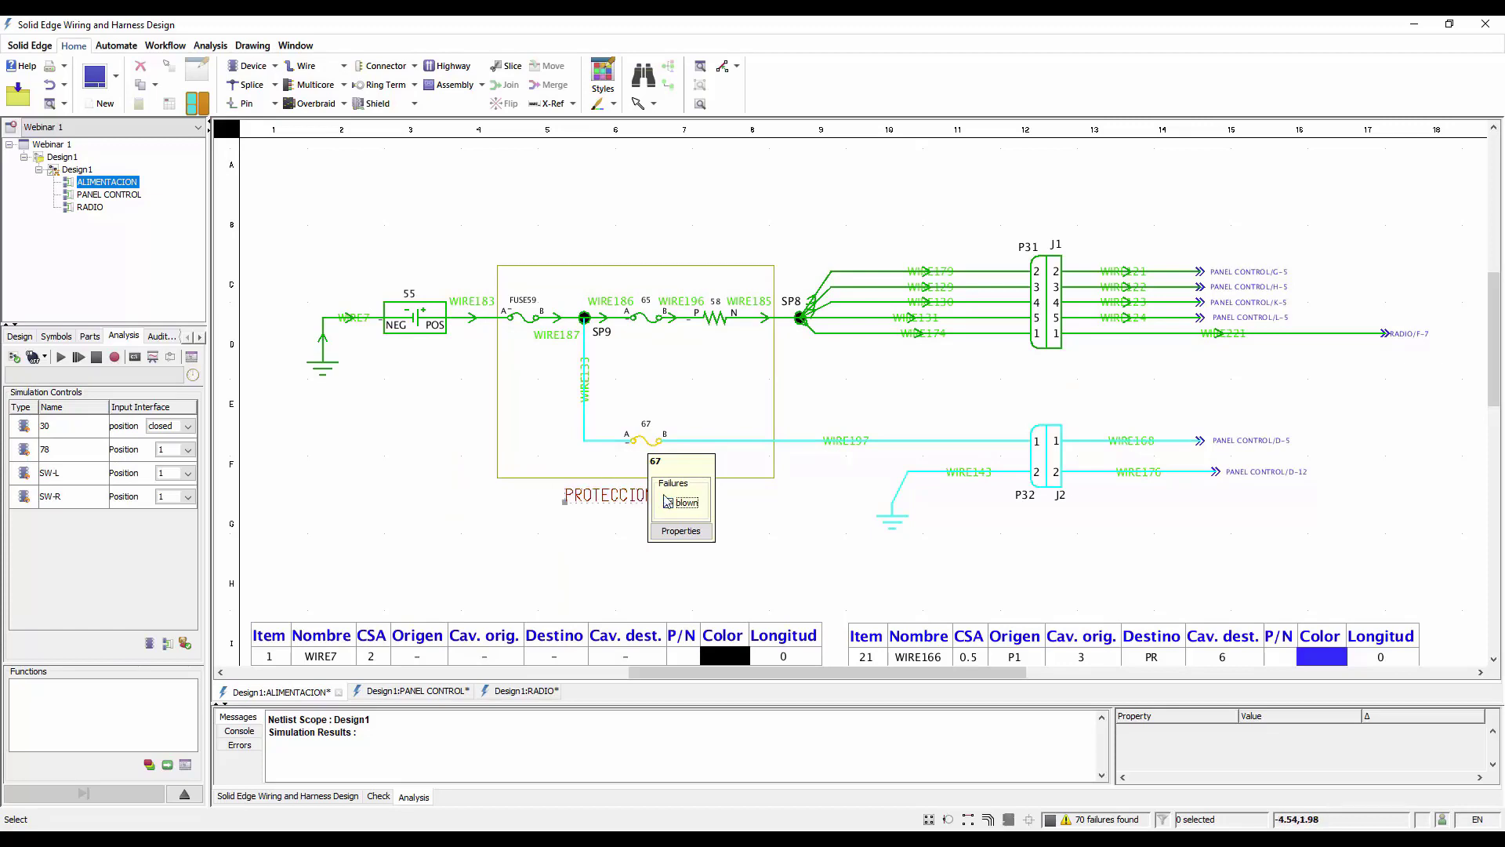
pyautogui.click(680, 506)
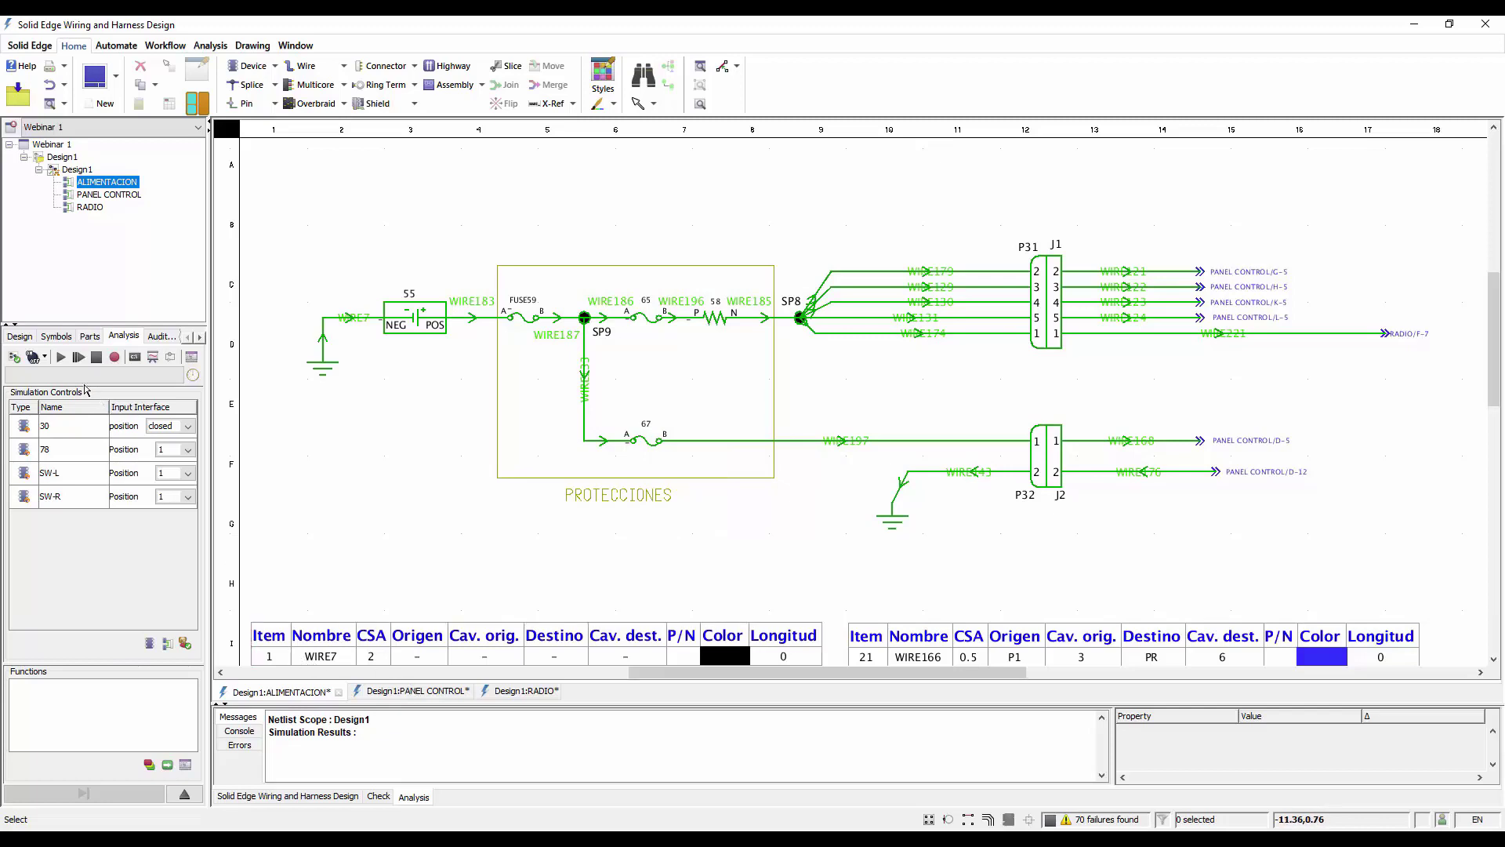
# Change the simulation type to Numeric and inspect the electrical values of WIRE183 and WIRE133
pyautogui.click(44, 357)
pyautogui.click(58, 380)
pyautogui.moveTo(480, 321)
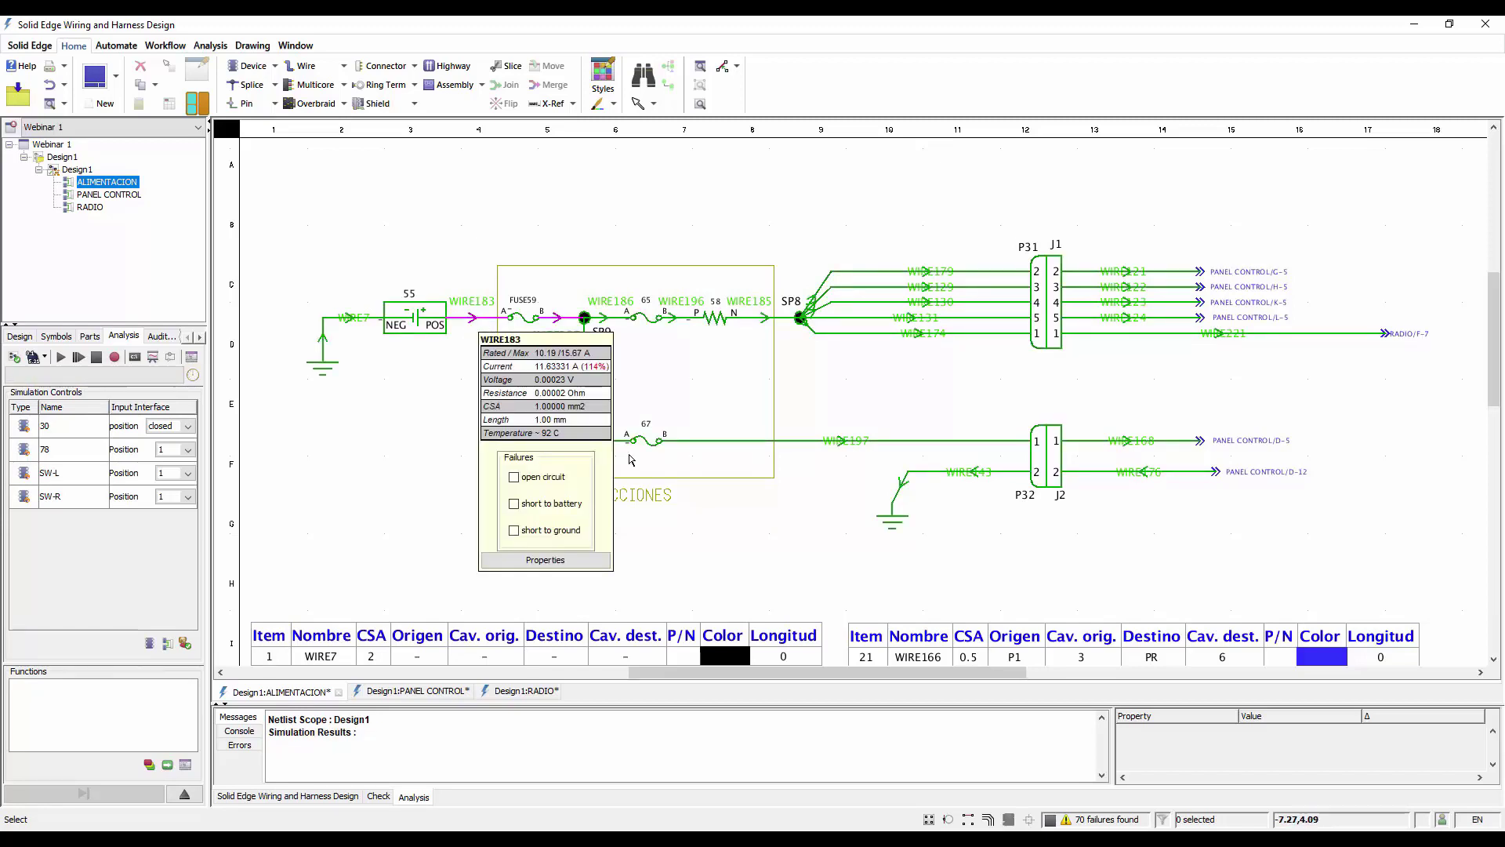
pyautogui.moveTo(800, 447)
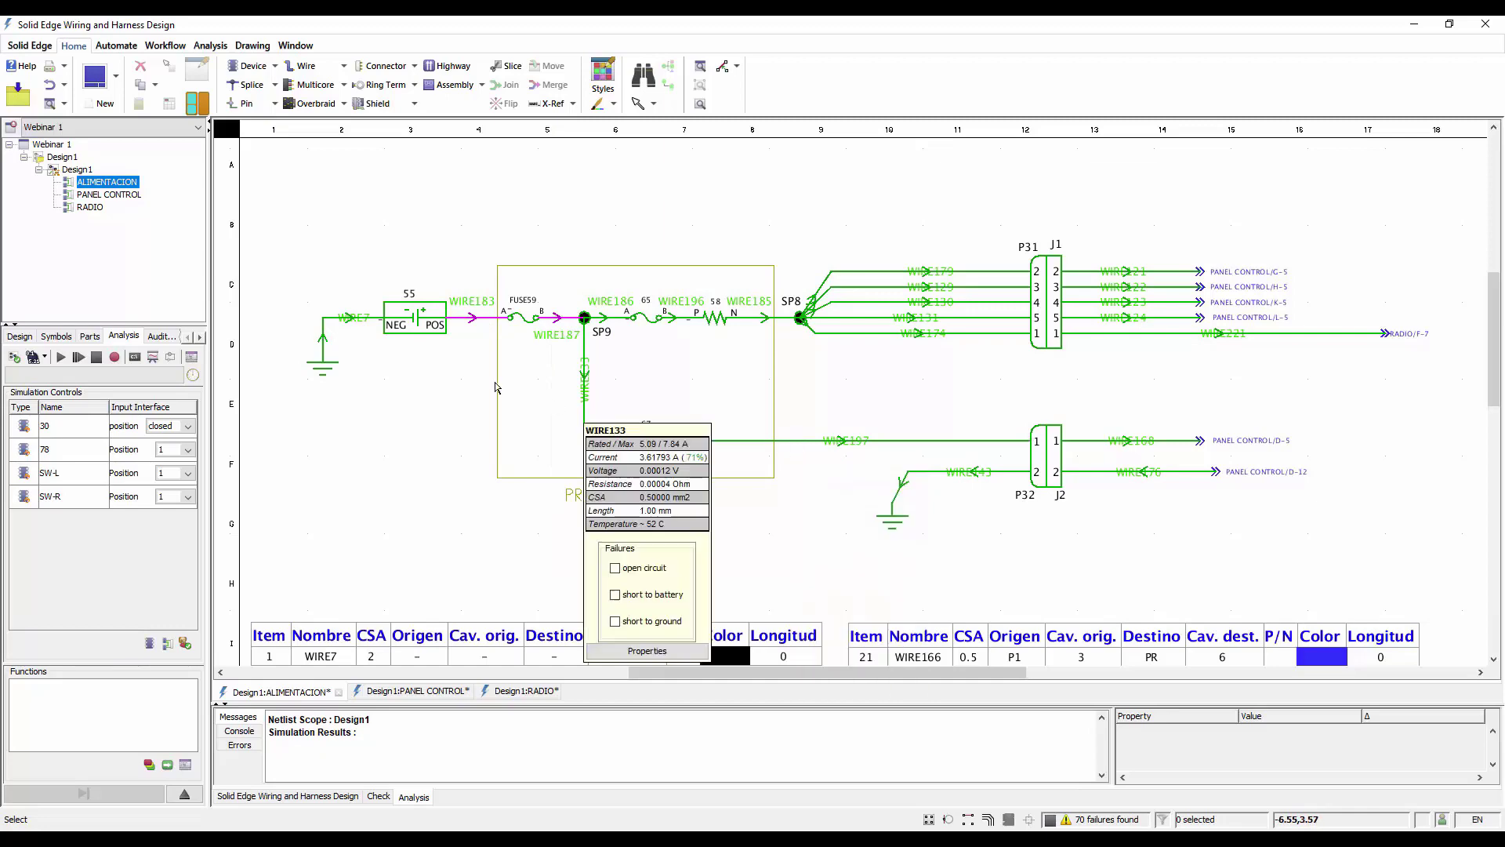
# Set the spec of WIRE183, between the battery and FUSE59, to 1.5
pyautogui.scroll(3, 480, 322)
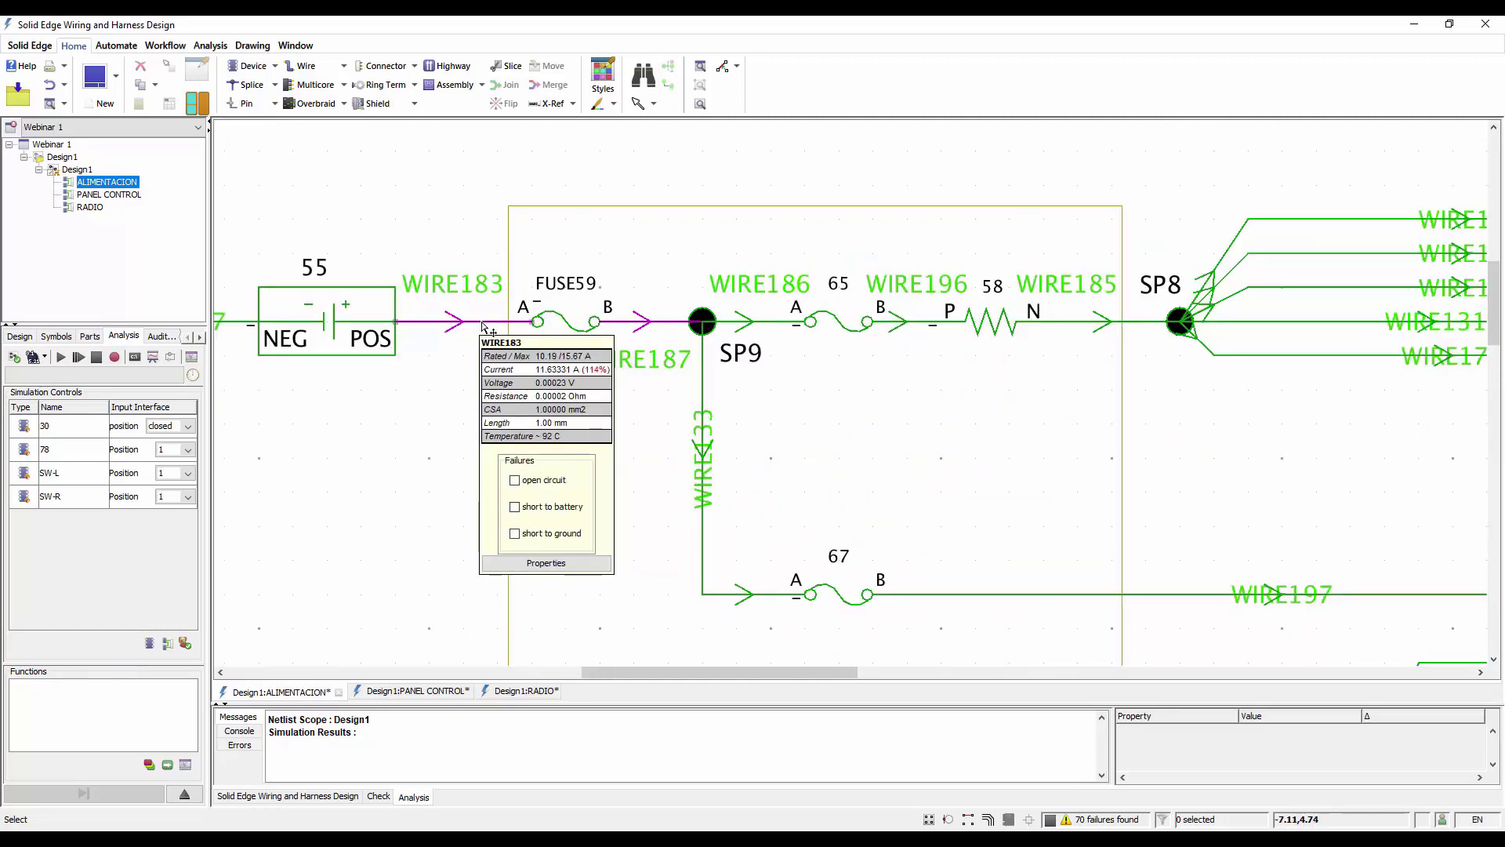
pyautogui.doubleClick(483, 321)
pyautogui.click(656, 277)
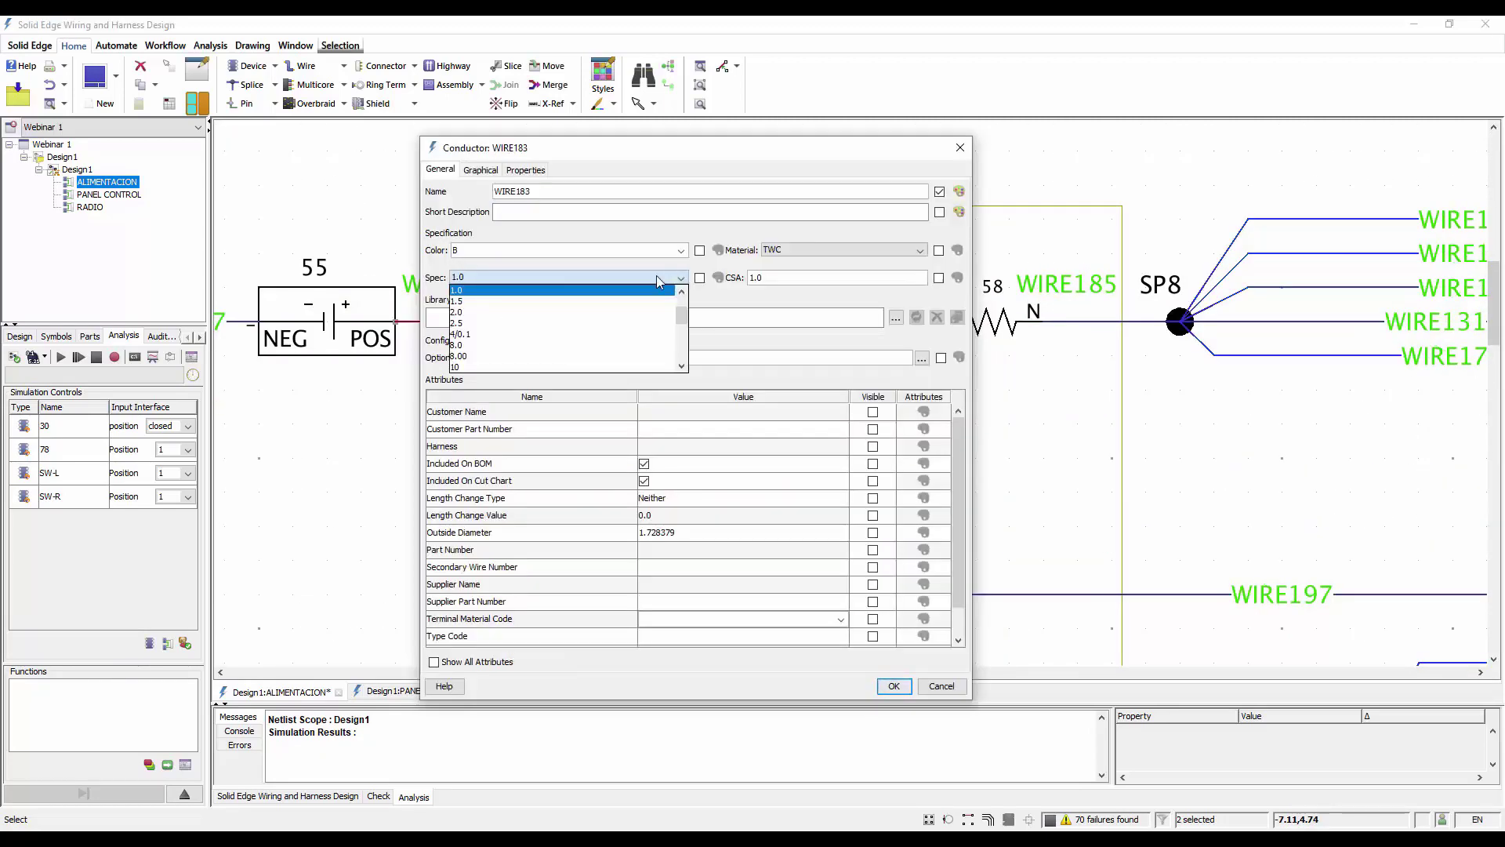
pyautogui.click(486, 301)
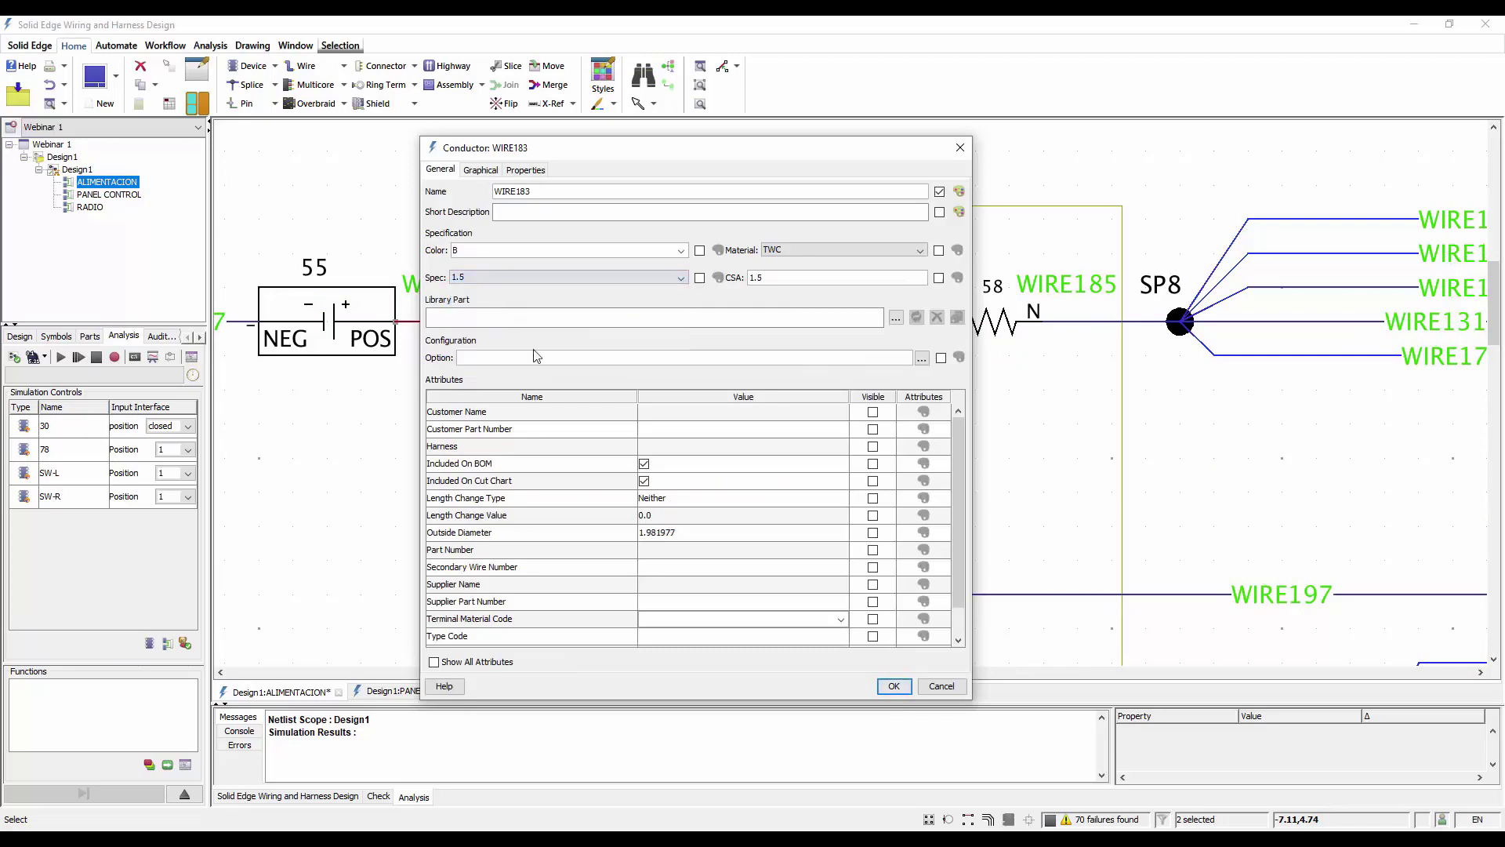
pyautogui.click(892, 688)
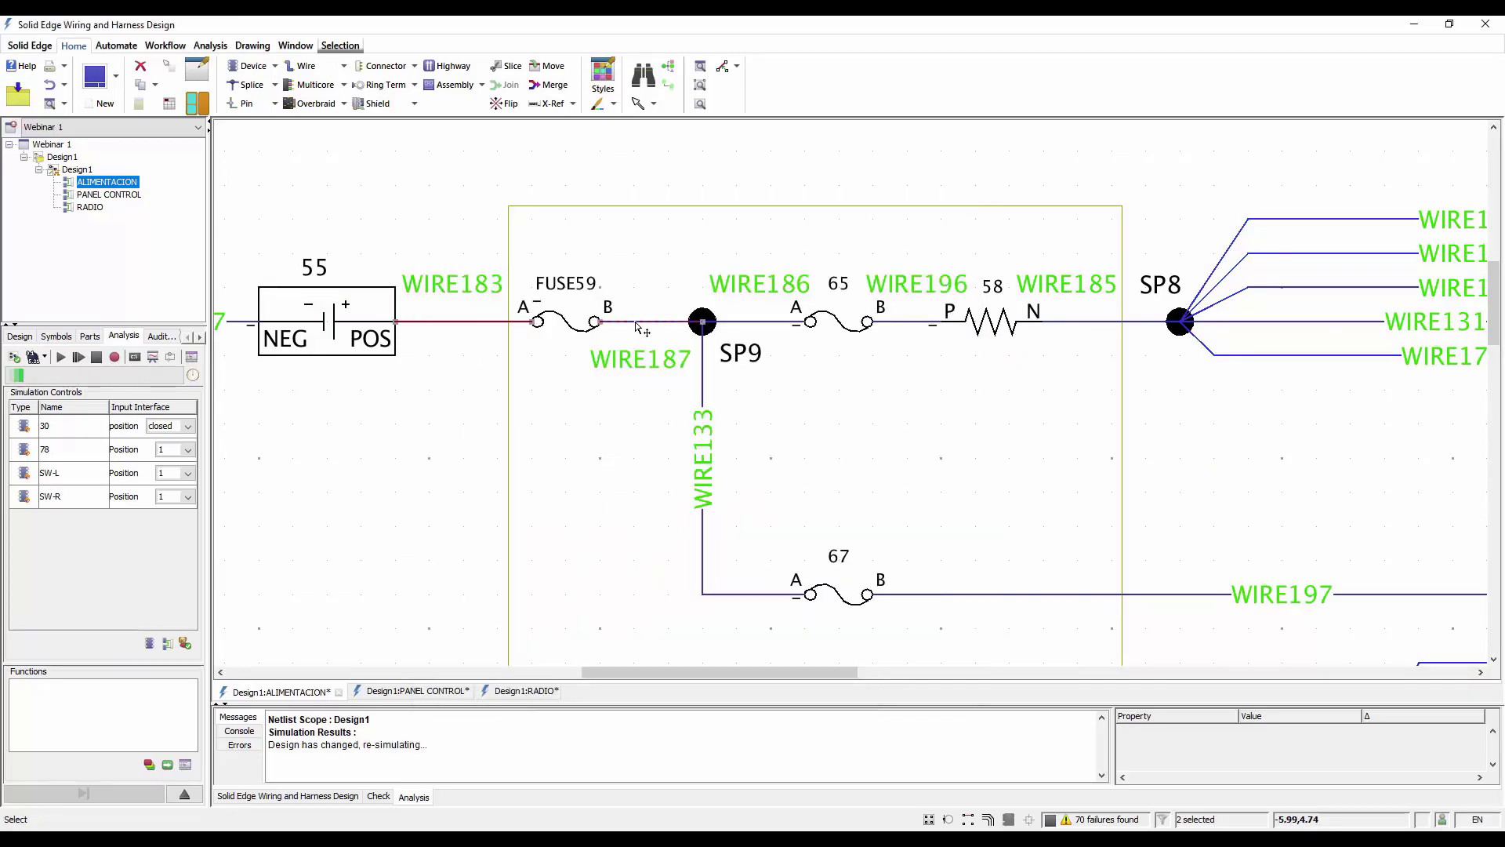
# Select a larger wire spec for WIRE187, between FUSE59 and splice SP9
pyautogui.moveTo(637, 327)
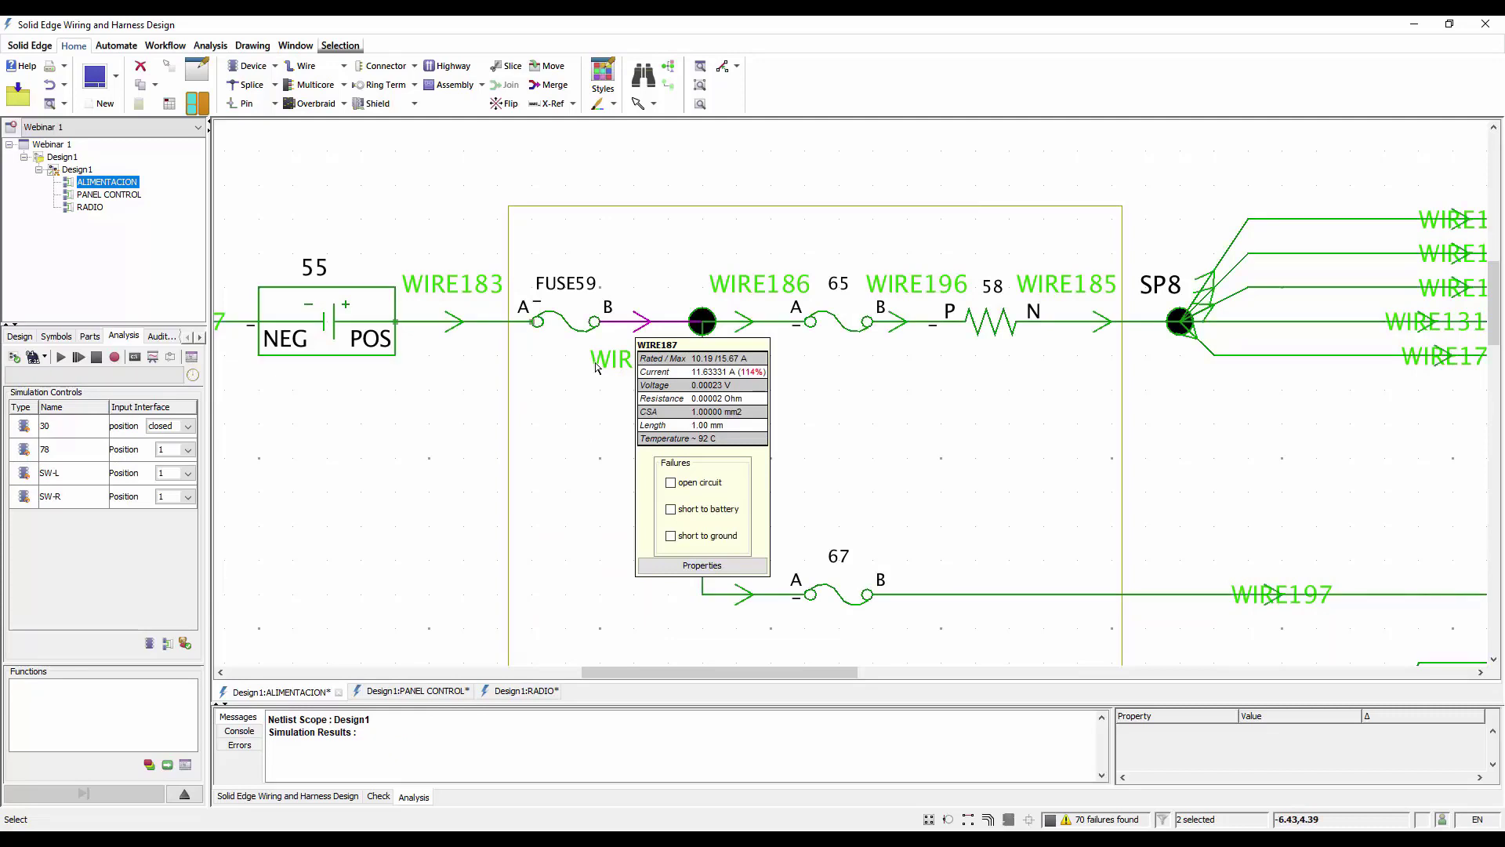
pyautogui.doubleClick(629, 323)
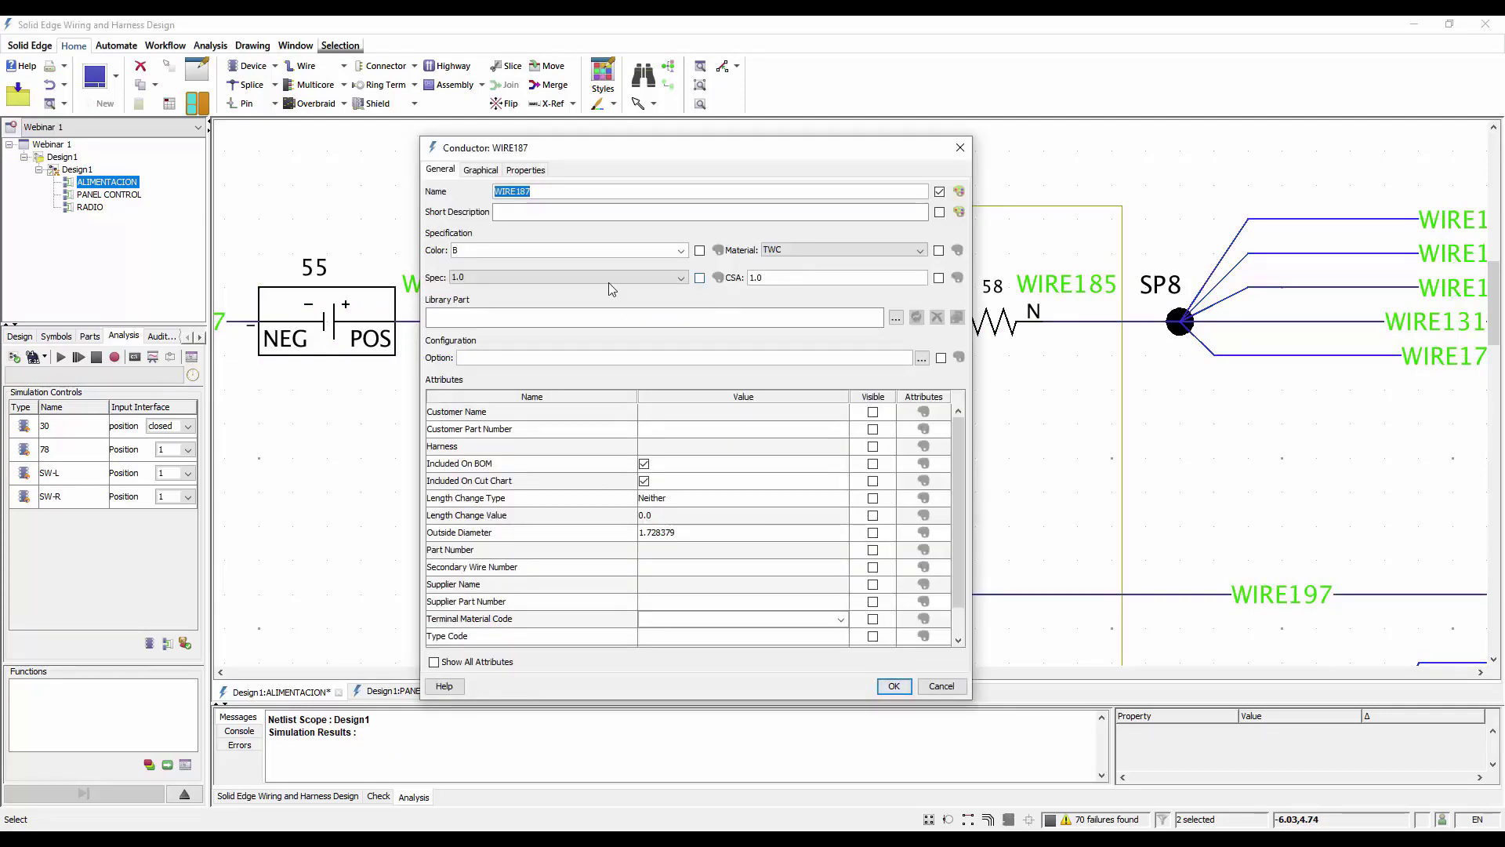
pyautogui.click(609, 278)
pyautogui.click(490, 310)
pyautogui.click(892, 685)
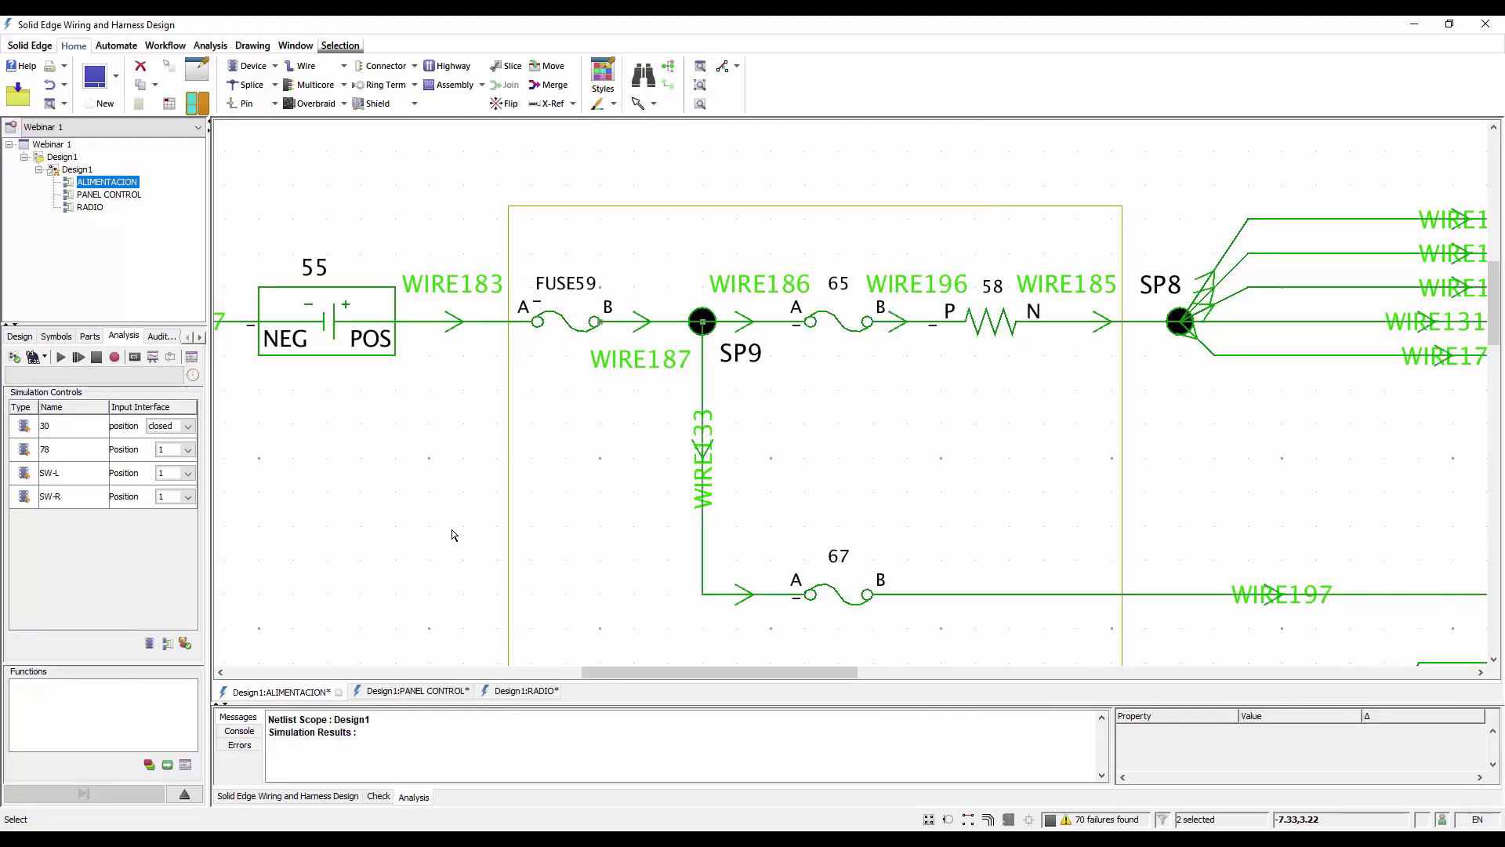
# Inspect the simulated load of WIRE183 and review the simulation in the ALIMENTACION and PANEL CONTROL diagrams
pyautogui.moveTo(467, 326)
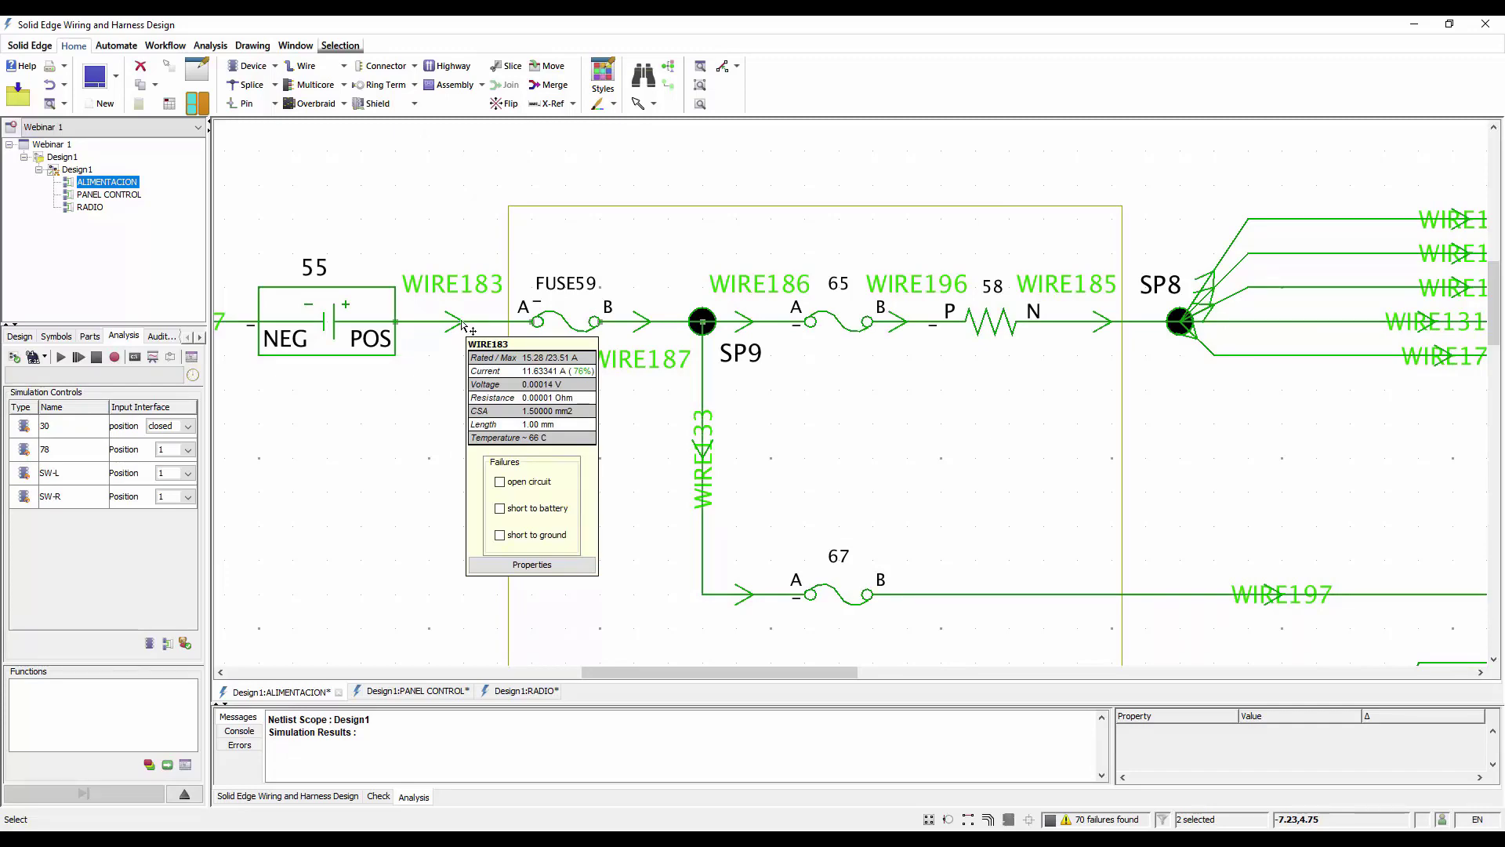
pyautogui.scroll(-4, 407, 333)
pyautogui.scroll(-1, 347, 480)
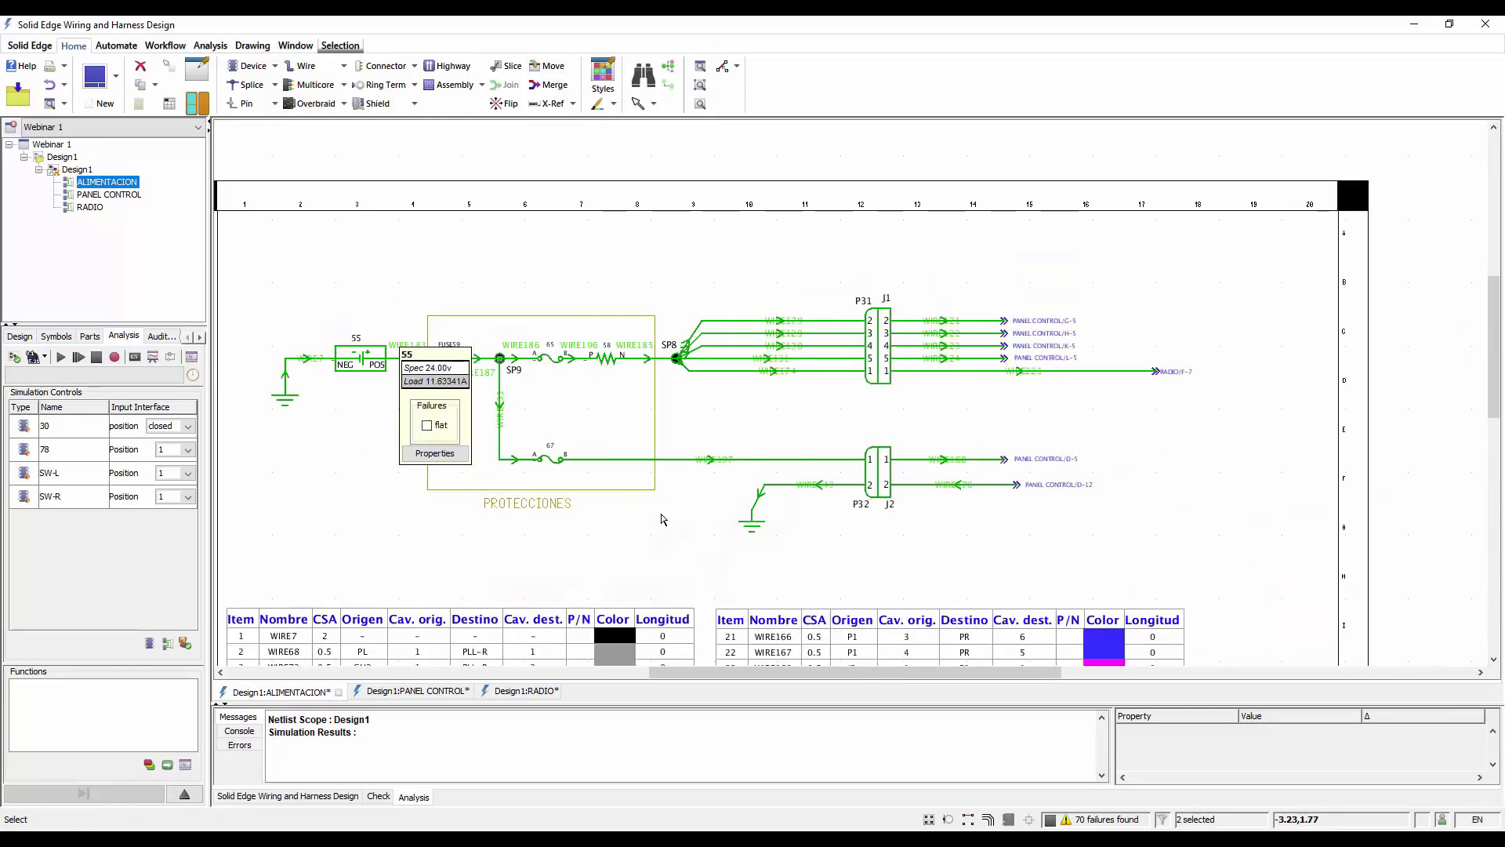
pyautogui.scroll(-2, 1088, 324)
pyautogui.scroll(-1, 679, 410)
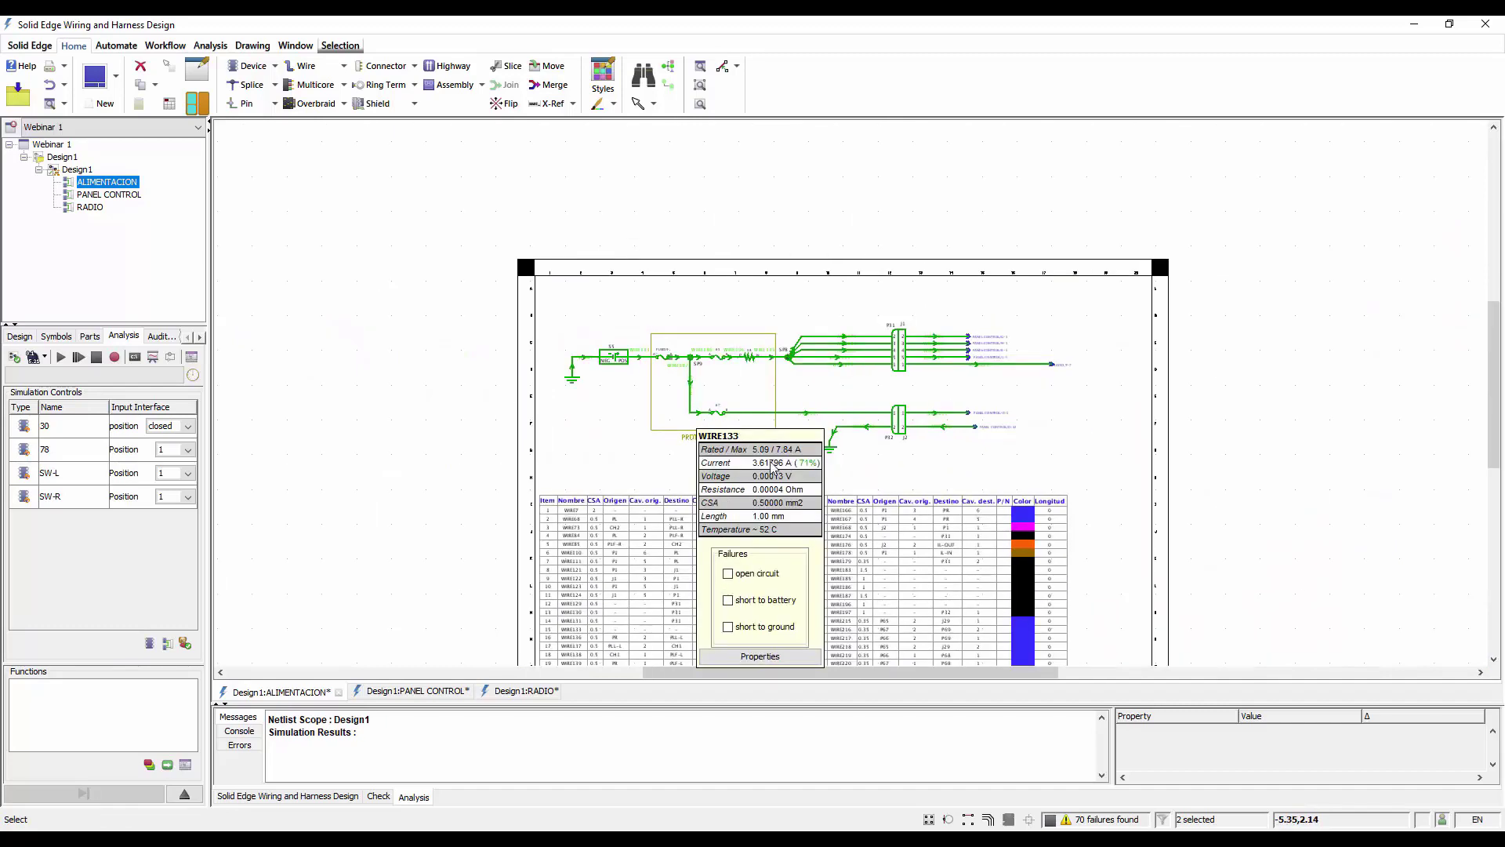
pyautogui.click(407, 691)
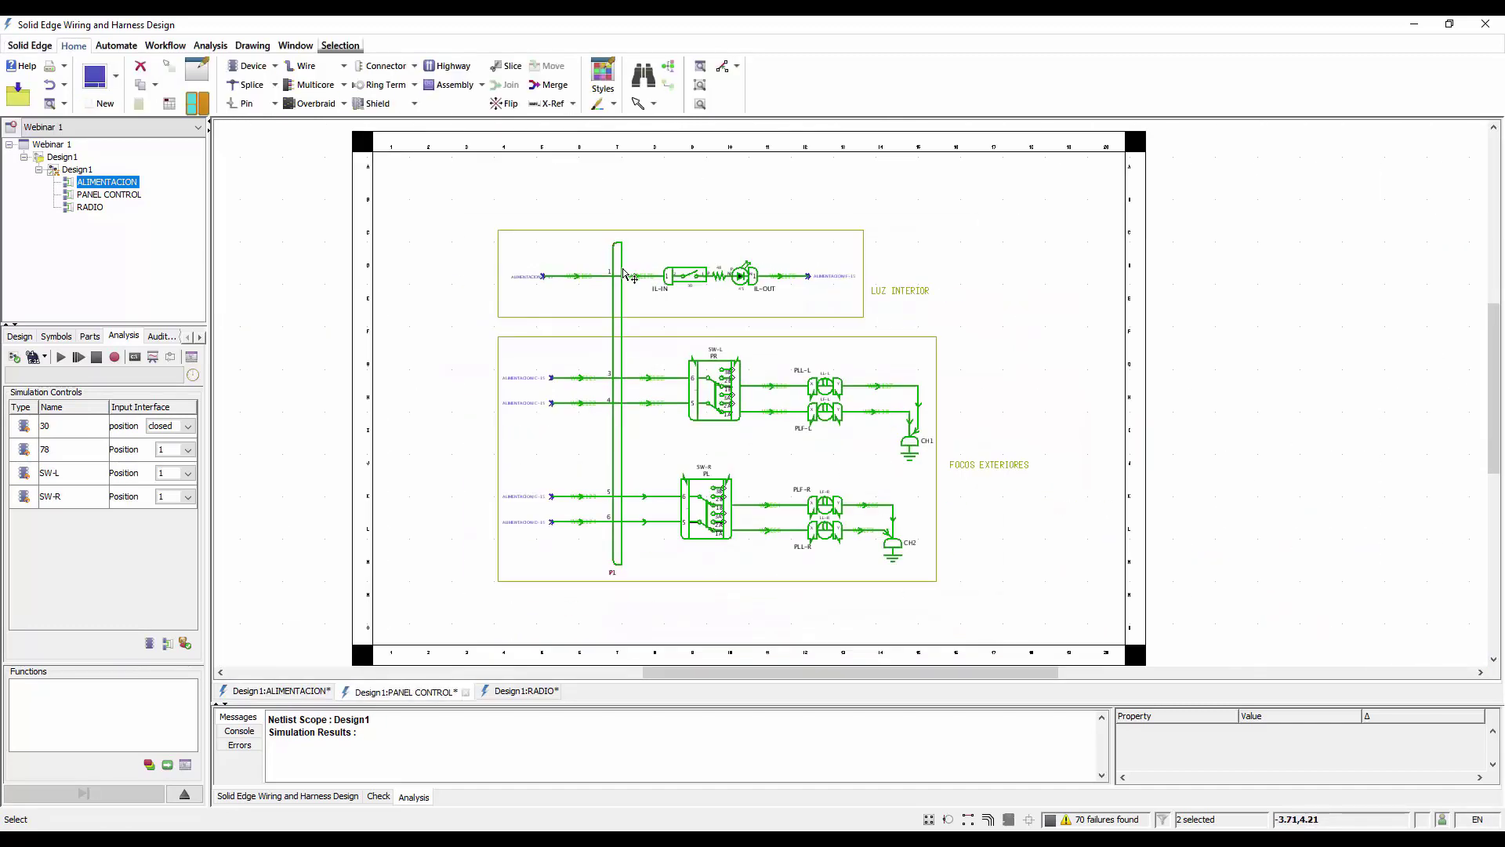
# Draw a rectangle enclosing the switch, connectors, speakers and ground in the RADIO diagram
pyautogui.click(516, 692)
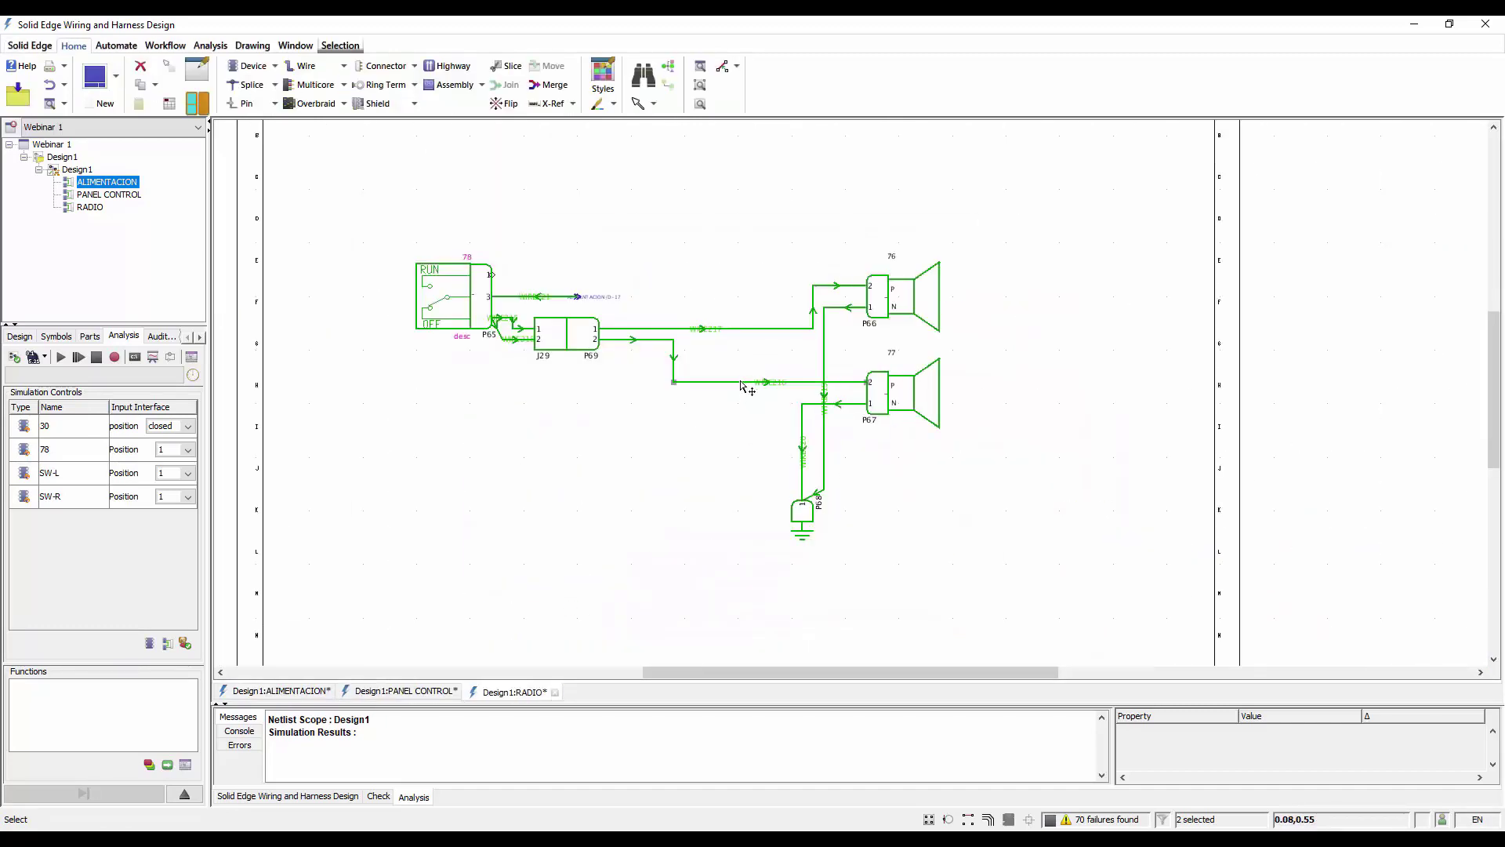
pyautogui.click(252, 45)
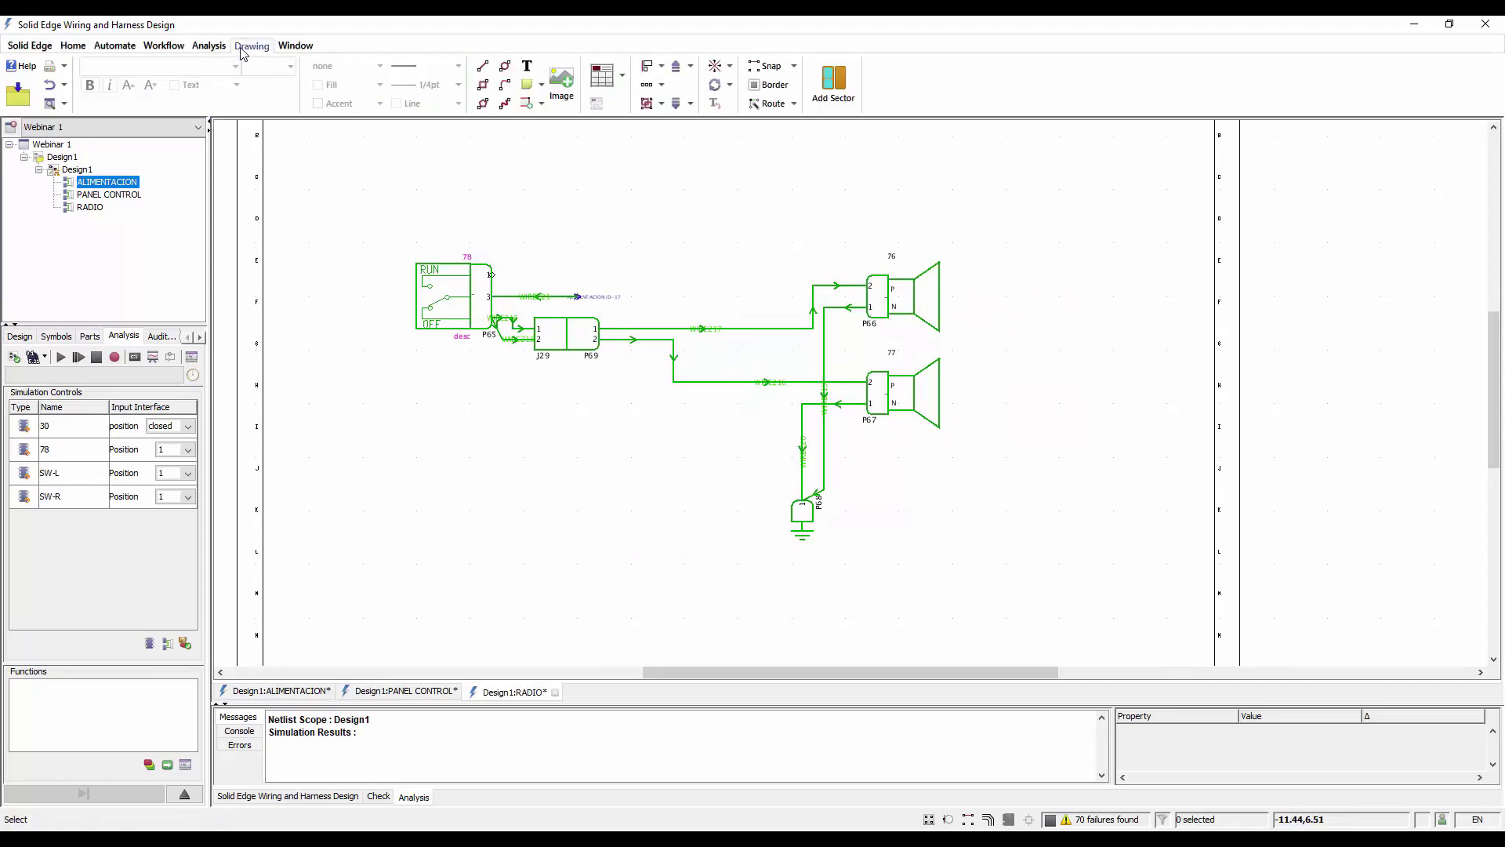
pyautogui.click(484, 86)
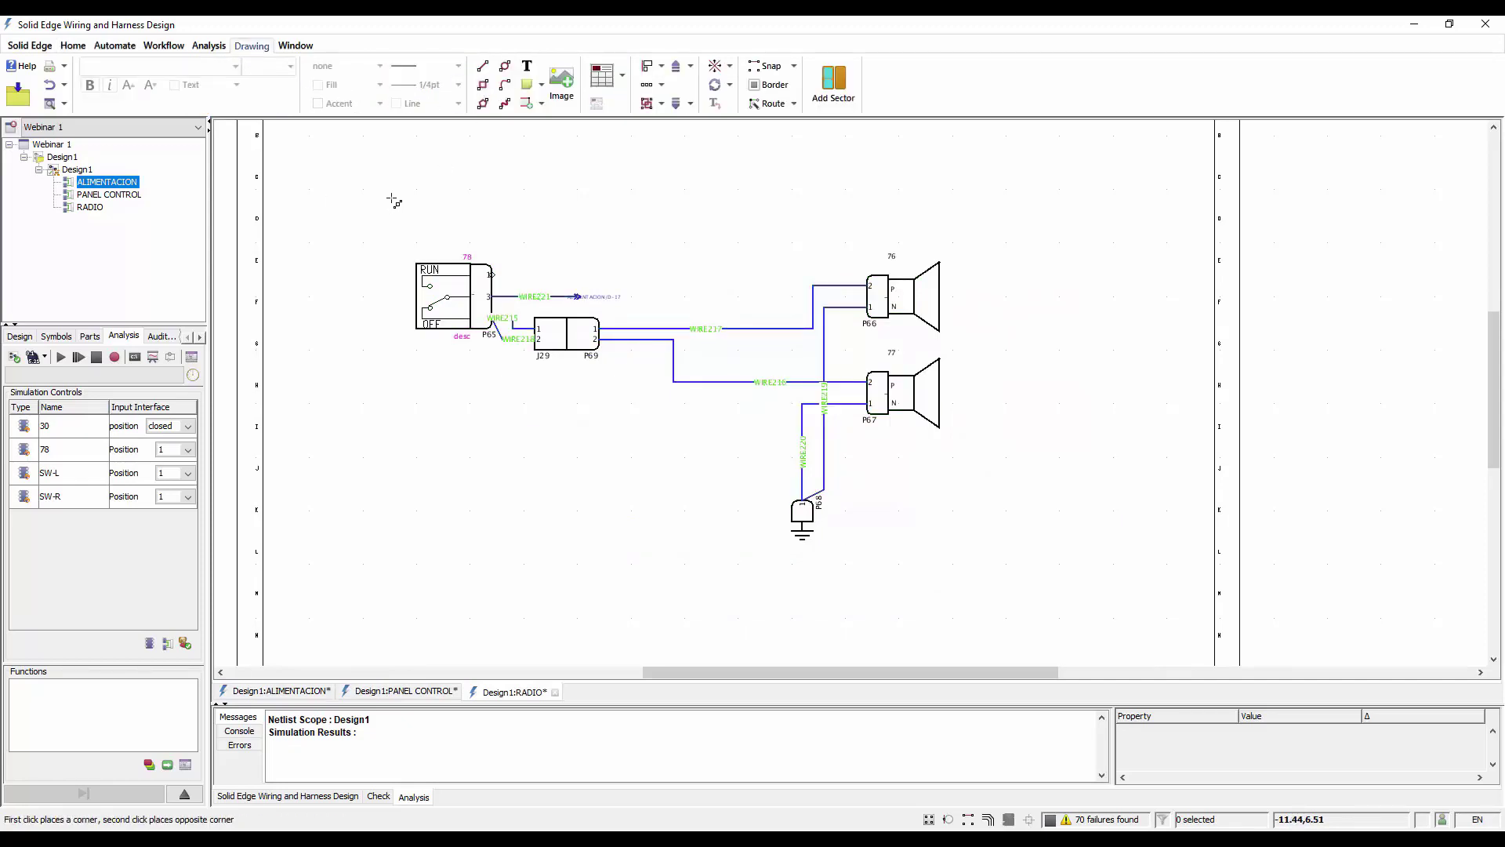
pyautogui.click(391, 199)
pyautogui.click(977, 561)
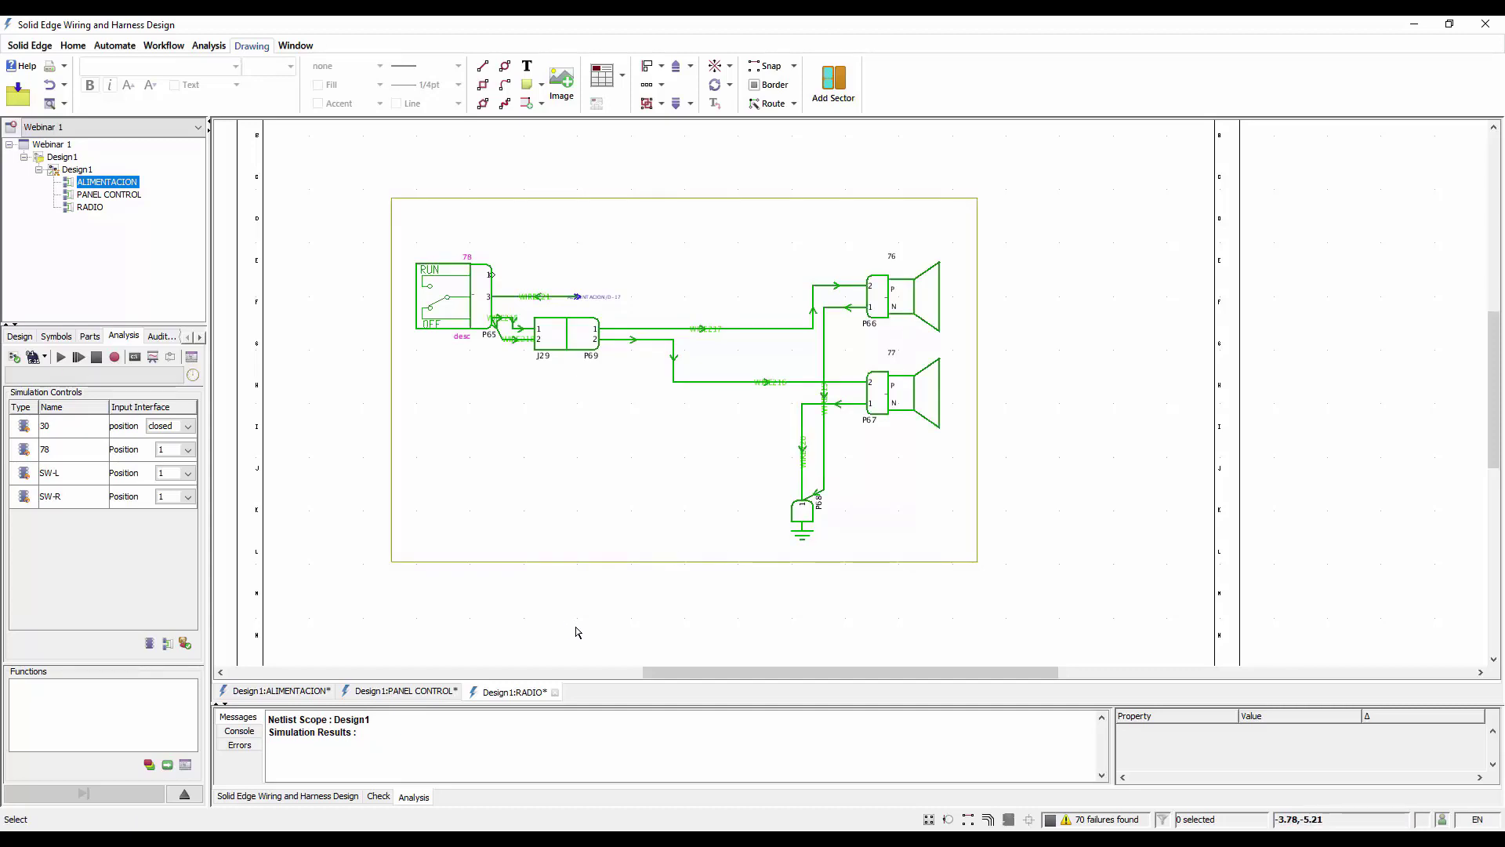
pyautogui.scroll(-1, 1153, 569)
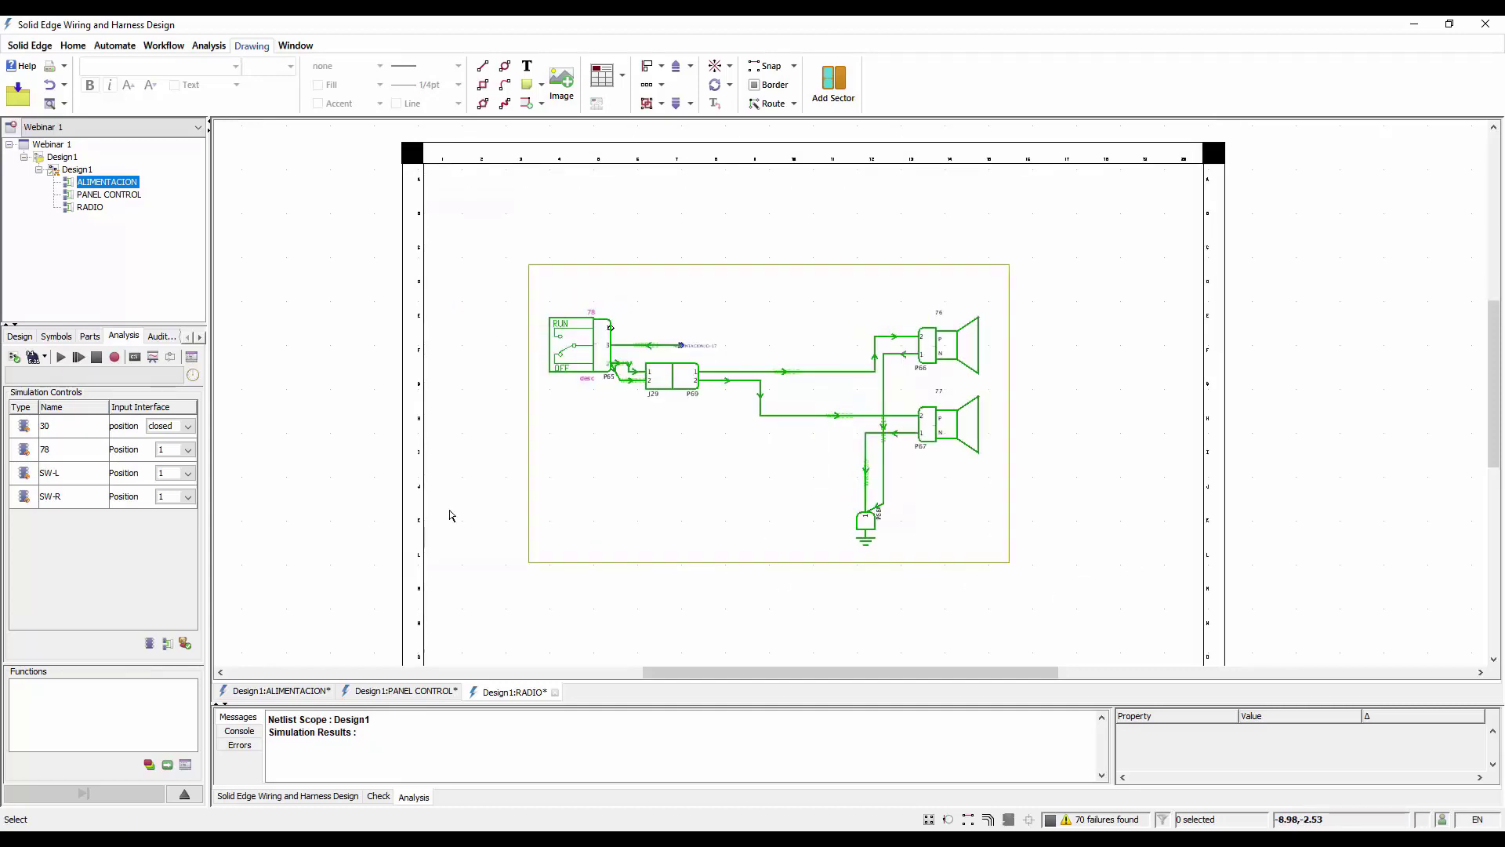
# Stop the dynamic simulation and generate the Design Wire List report for Design1
pyautogui.click(96, 357)
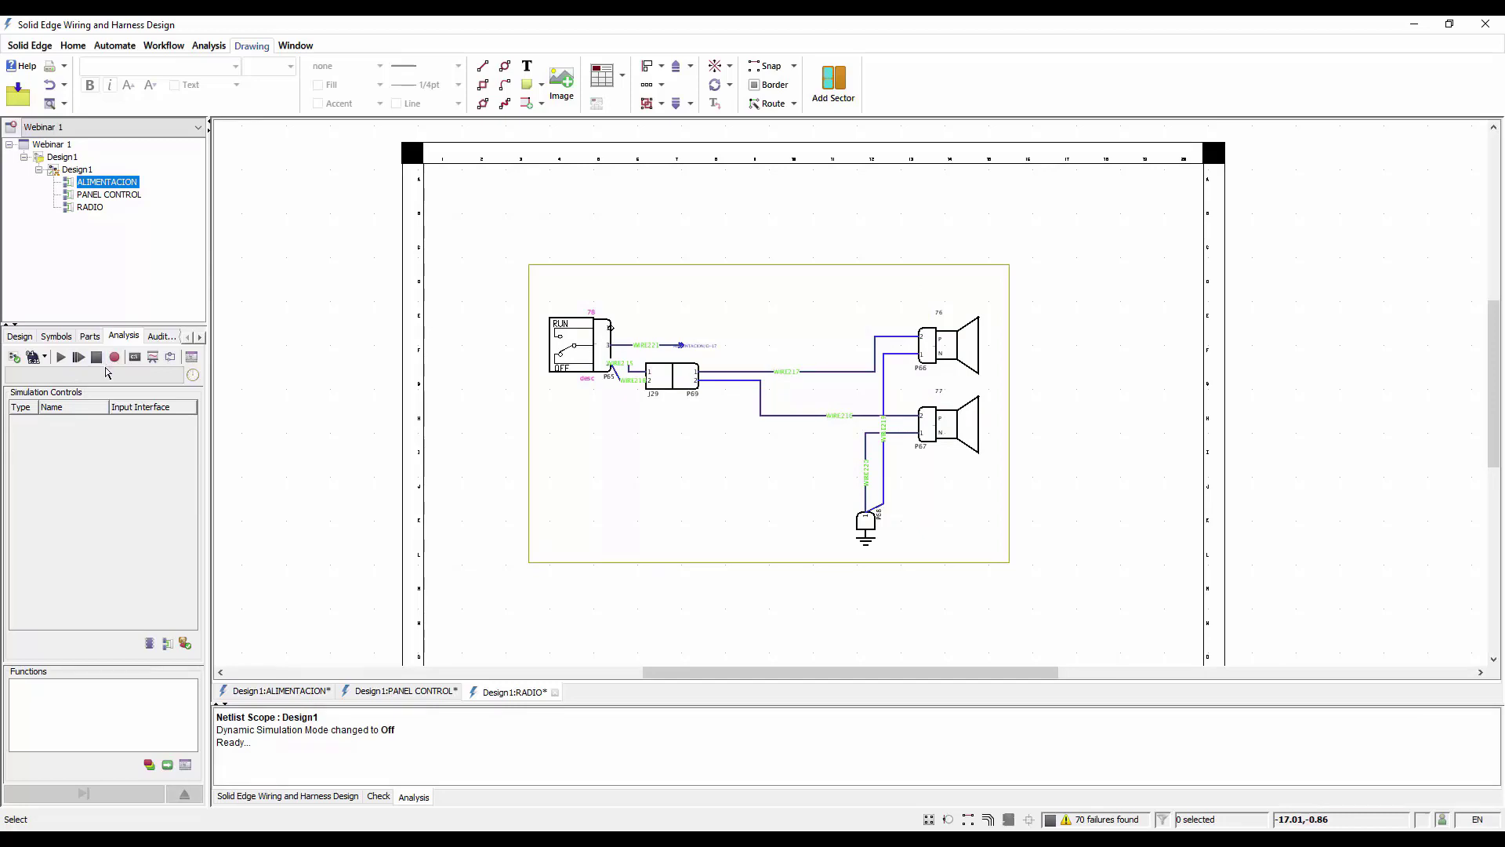
pyautogui.click(55, 335)
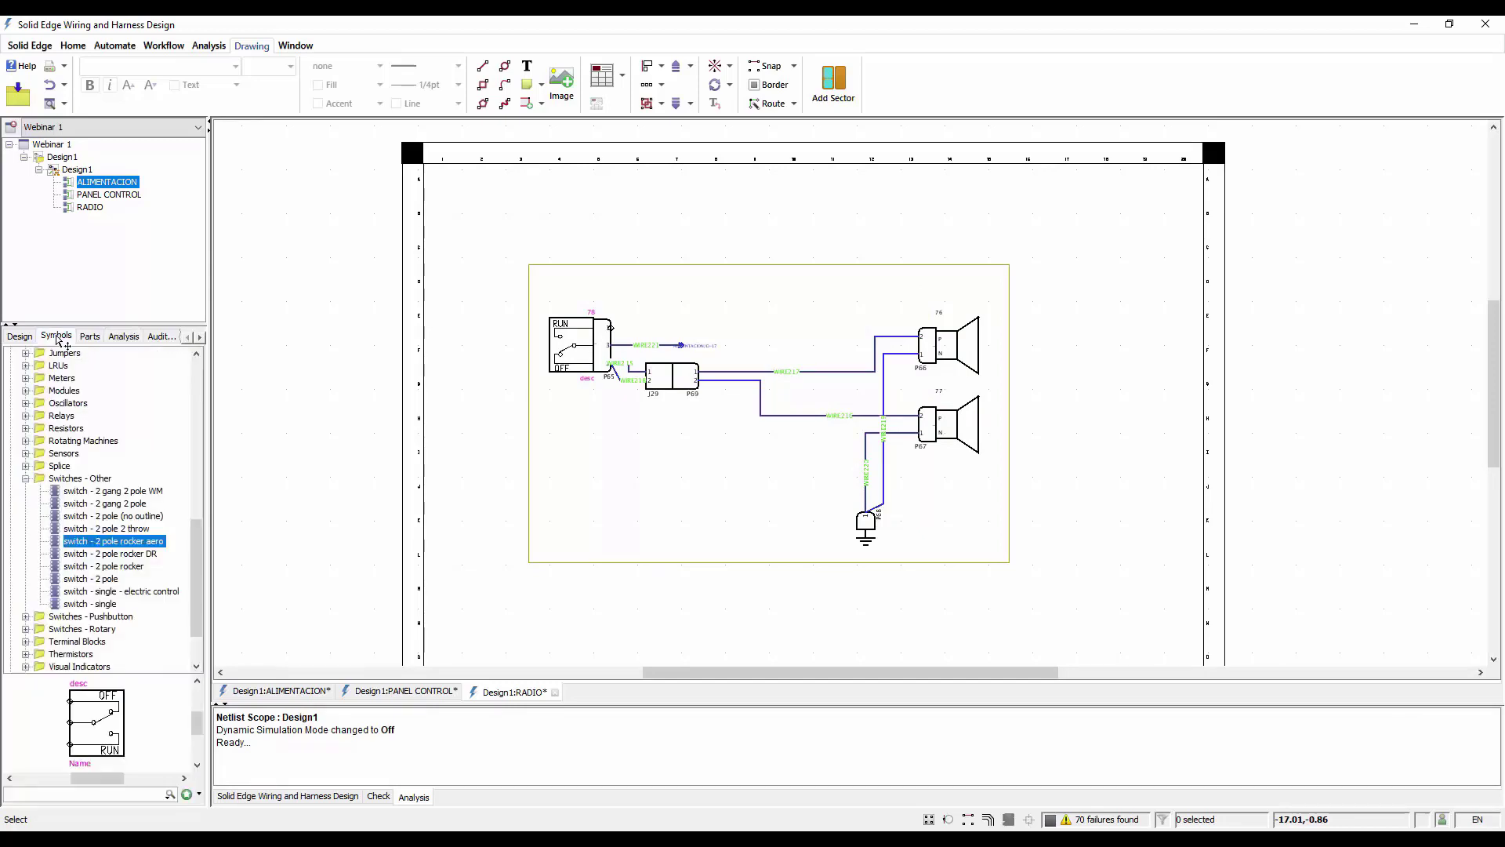
pyautogui.click(163, 46)
pyautogui.click(341, 85)
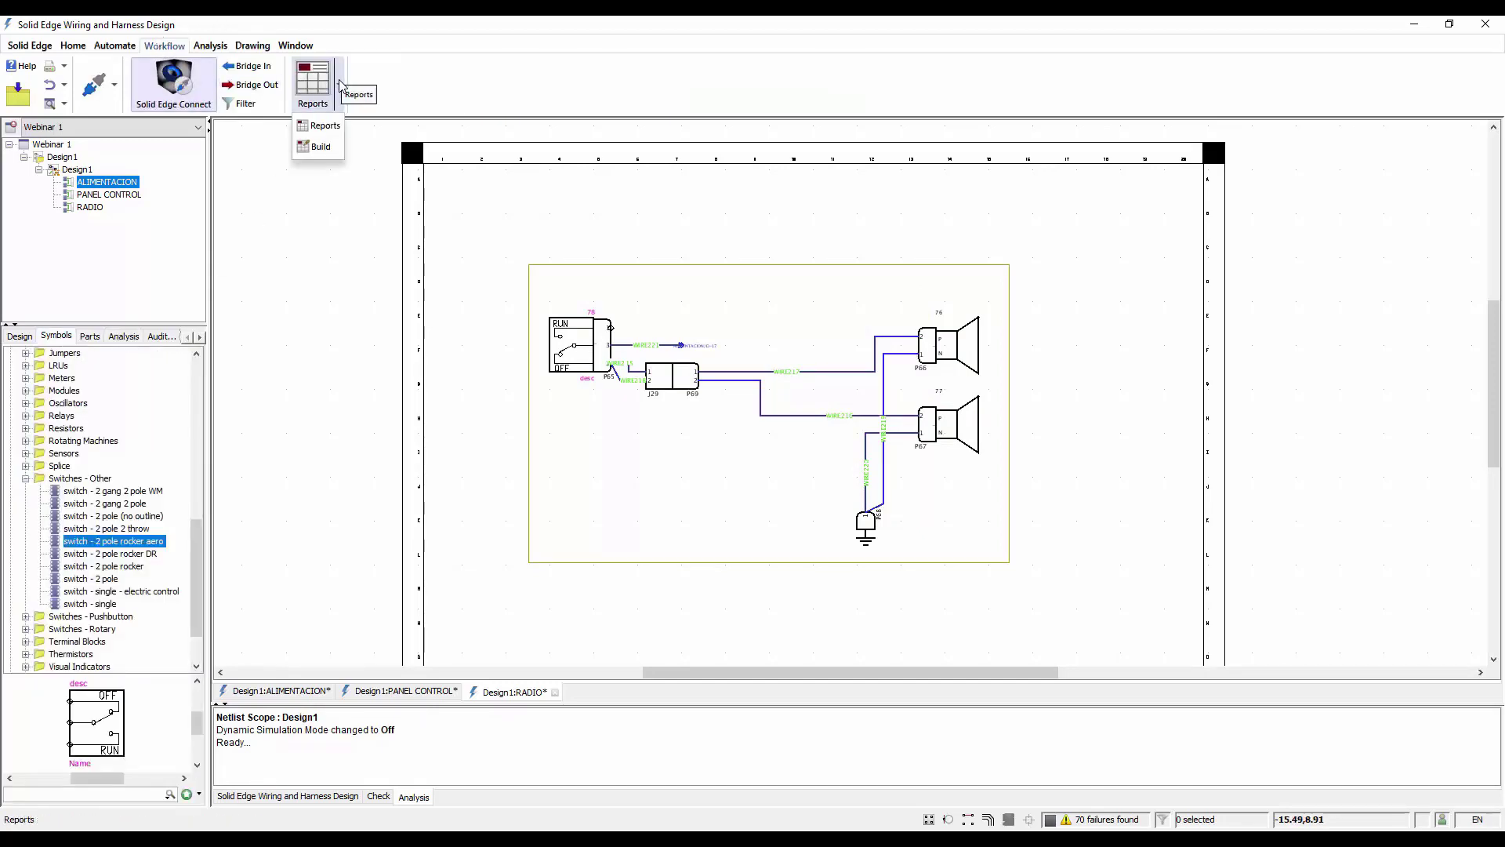
pyautogui.click(319, 125)
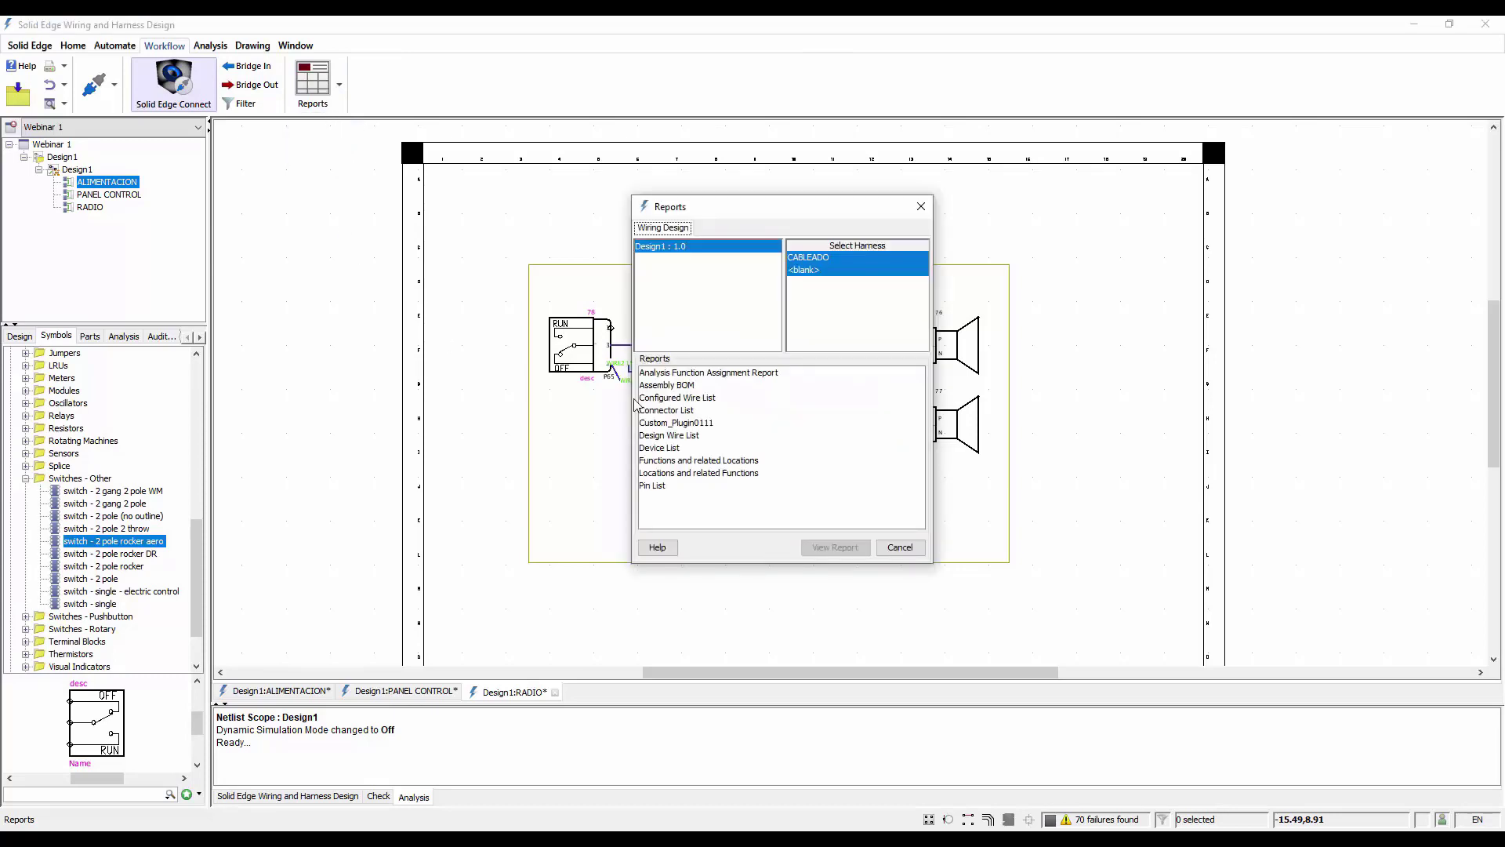
pyautogui.click(689, 436)
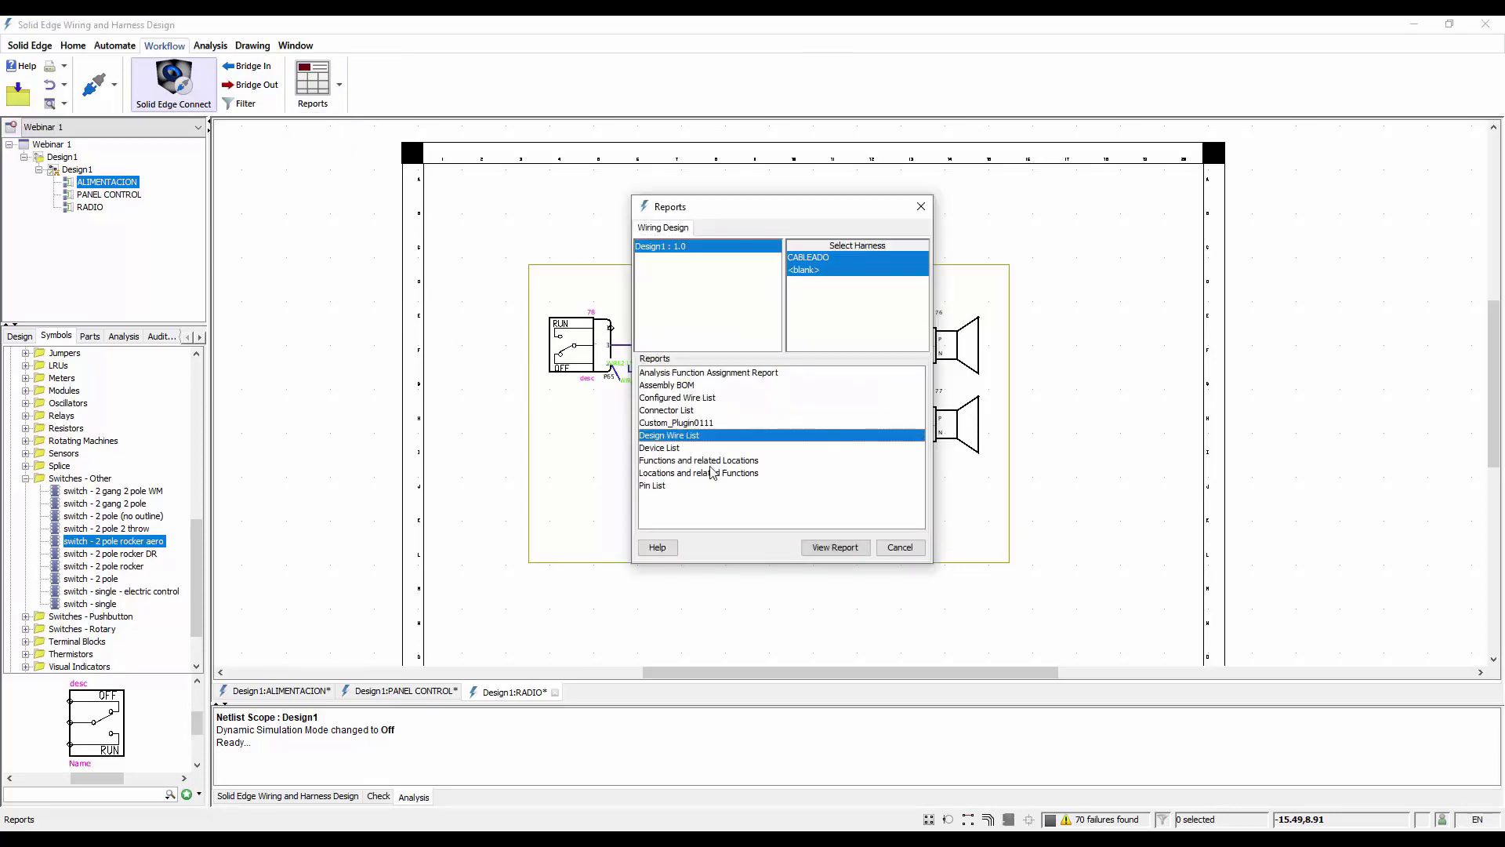
pyautogui.click(840, 547)
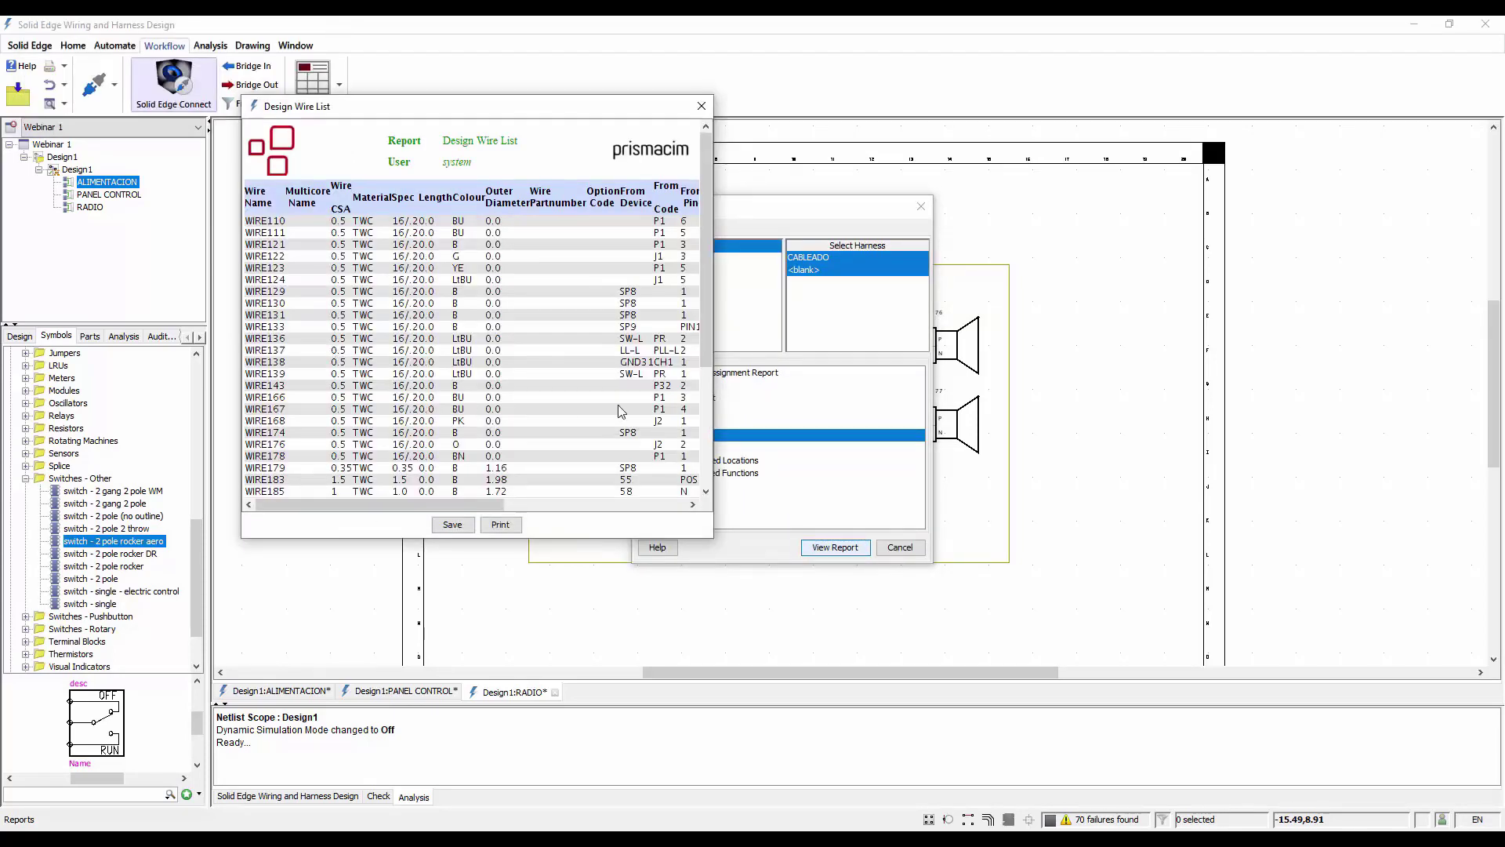
# Widen the Design Wire List report, review its wires from start to end, and close the reports
pyautogui.moveTo(715, 394); pyautogui.dragTo(1345, 398)
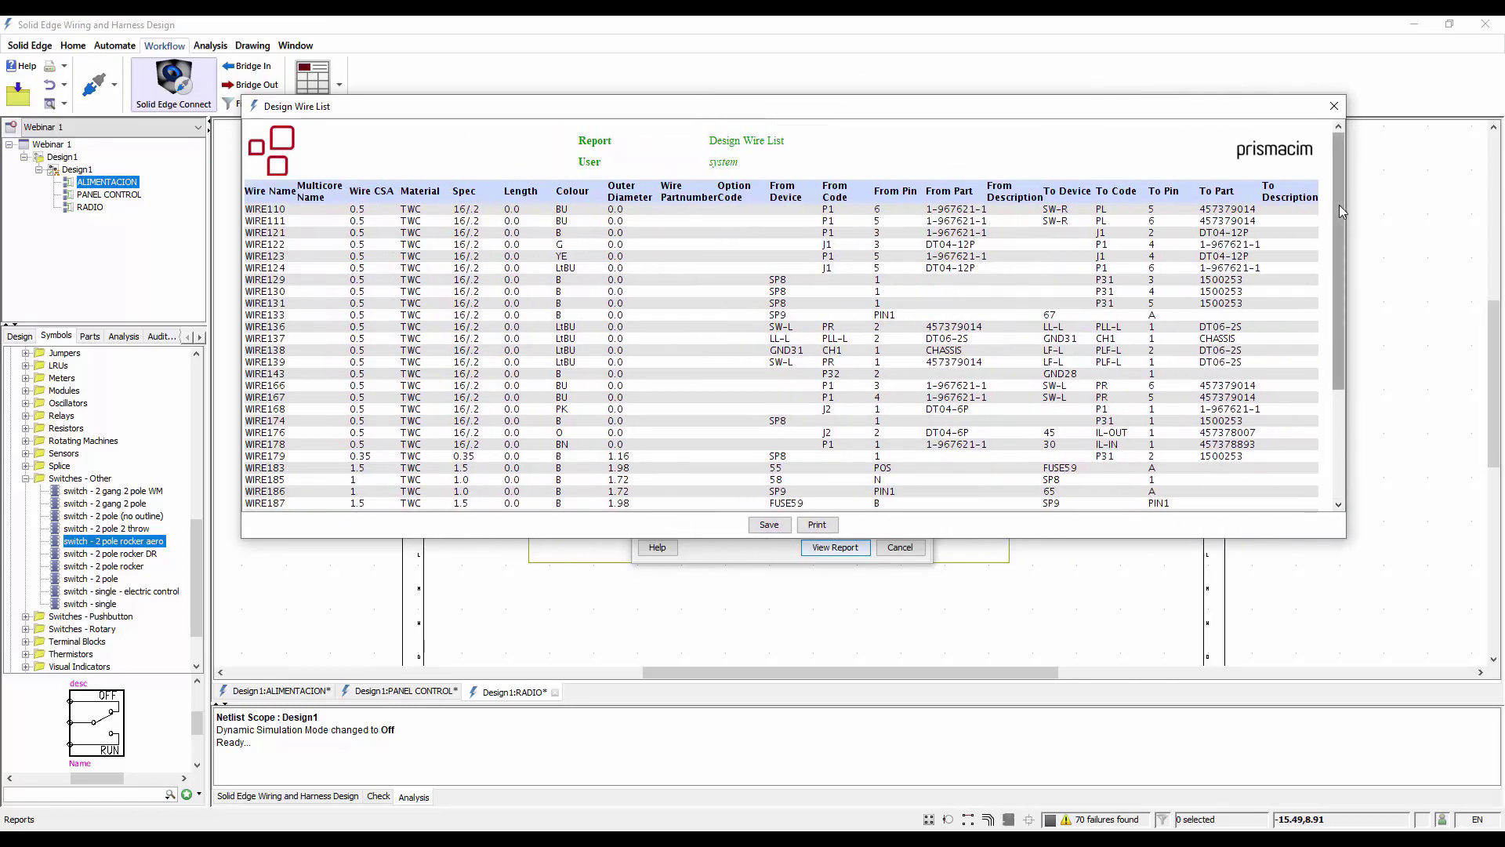
pyautogui.scroll(-5, 1339, 205)
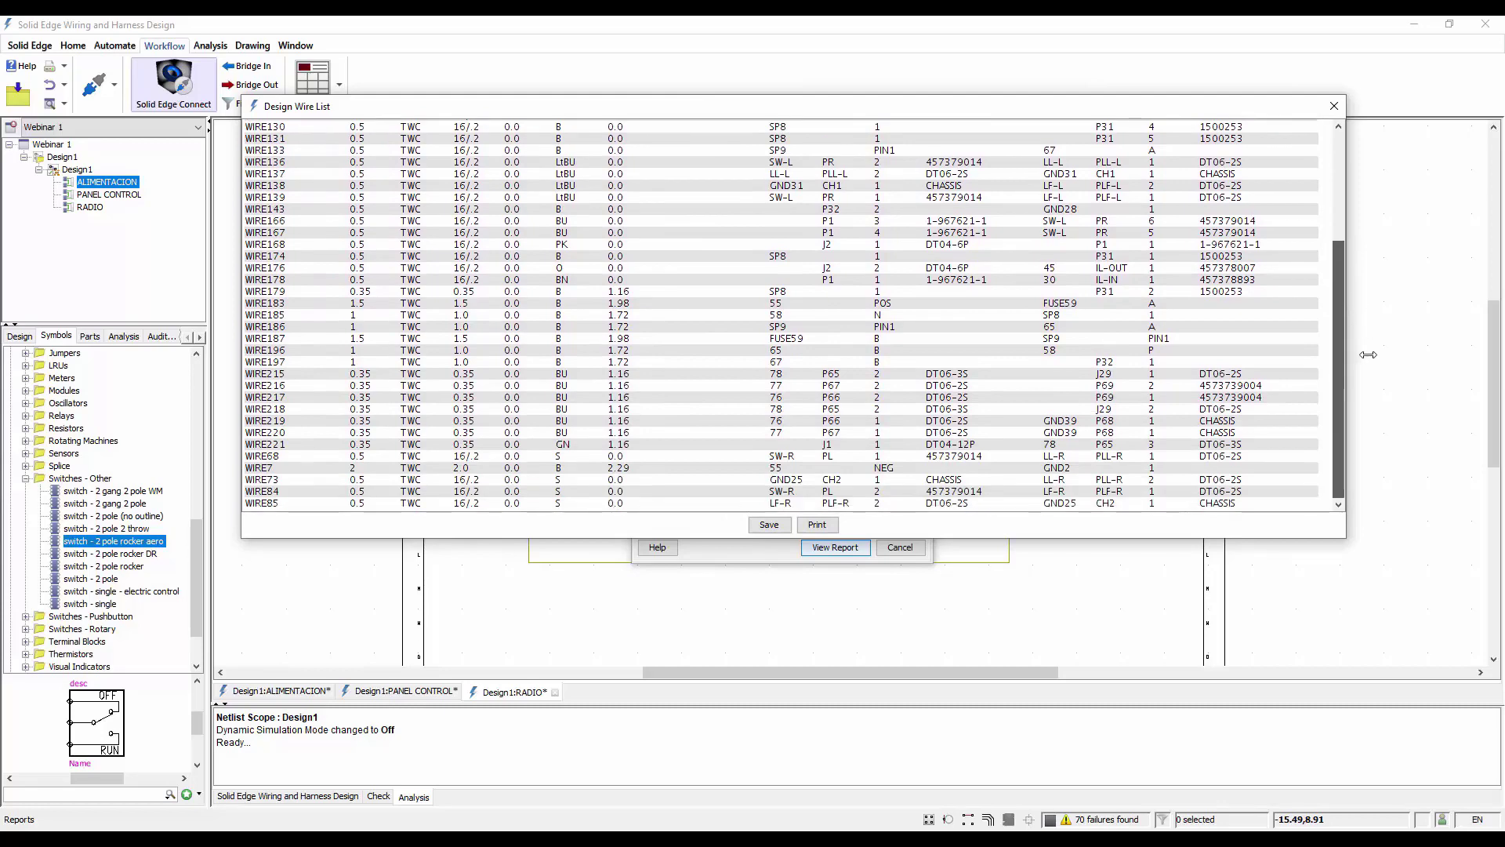
pyautogui.scroll(5, 1368, 354)
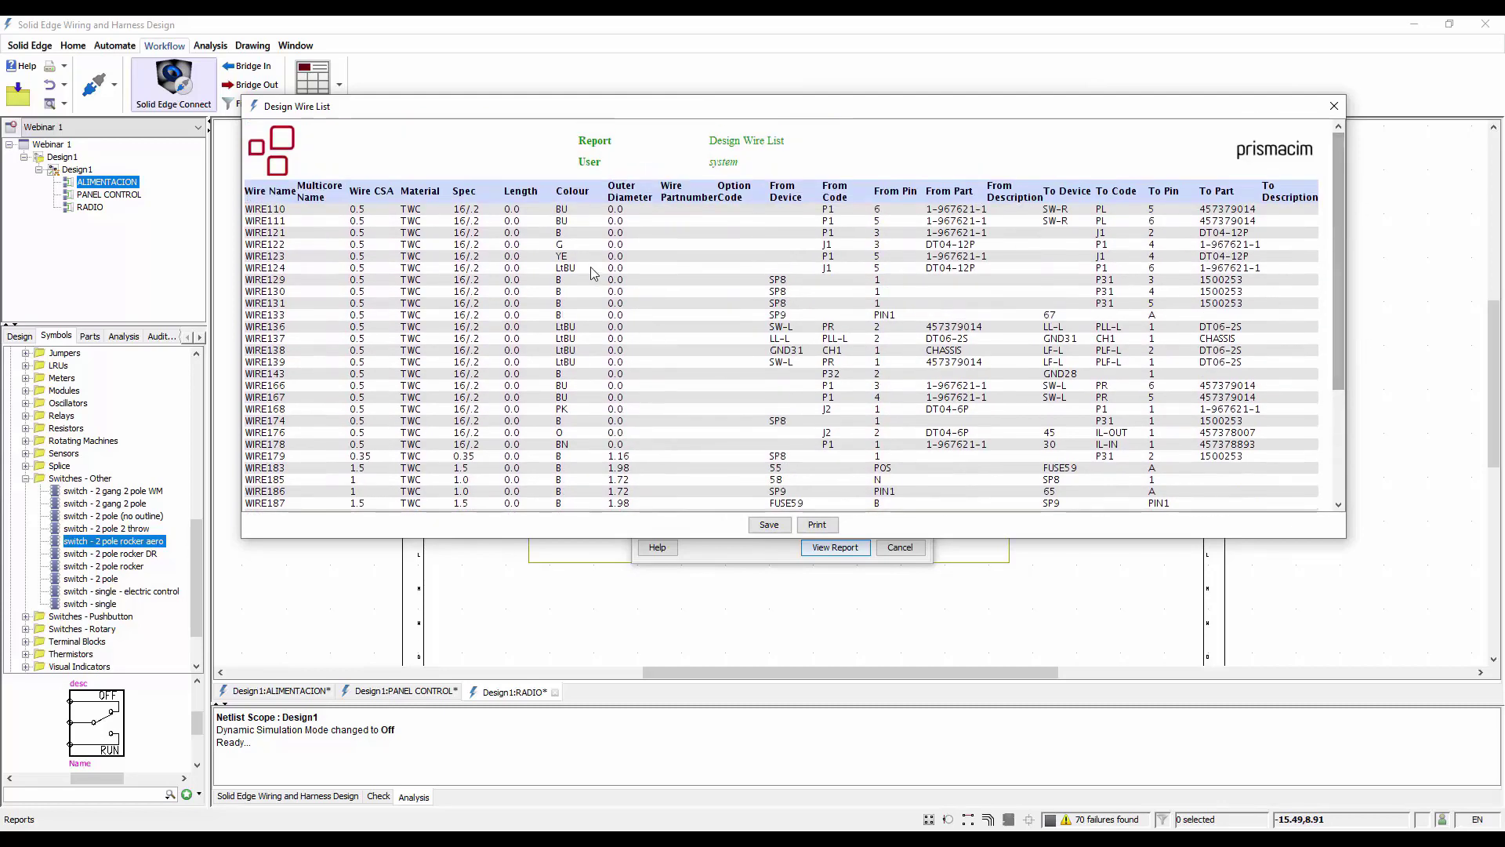
pyautogui.click(1333, 106)
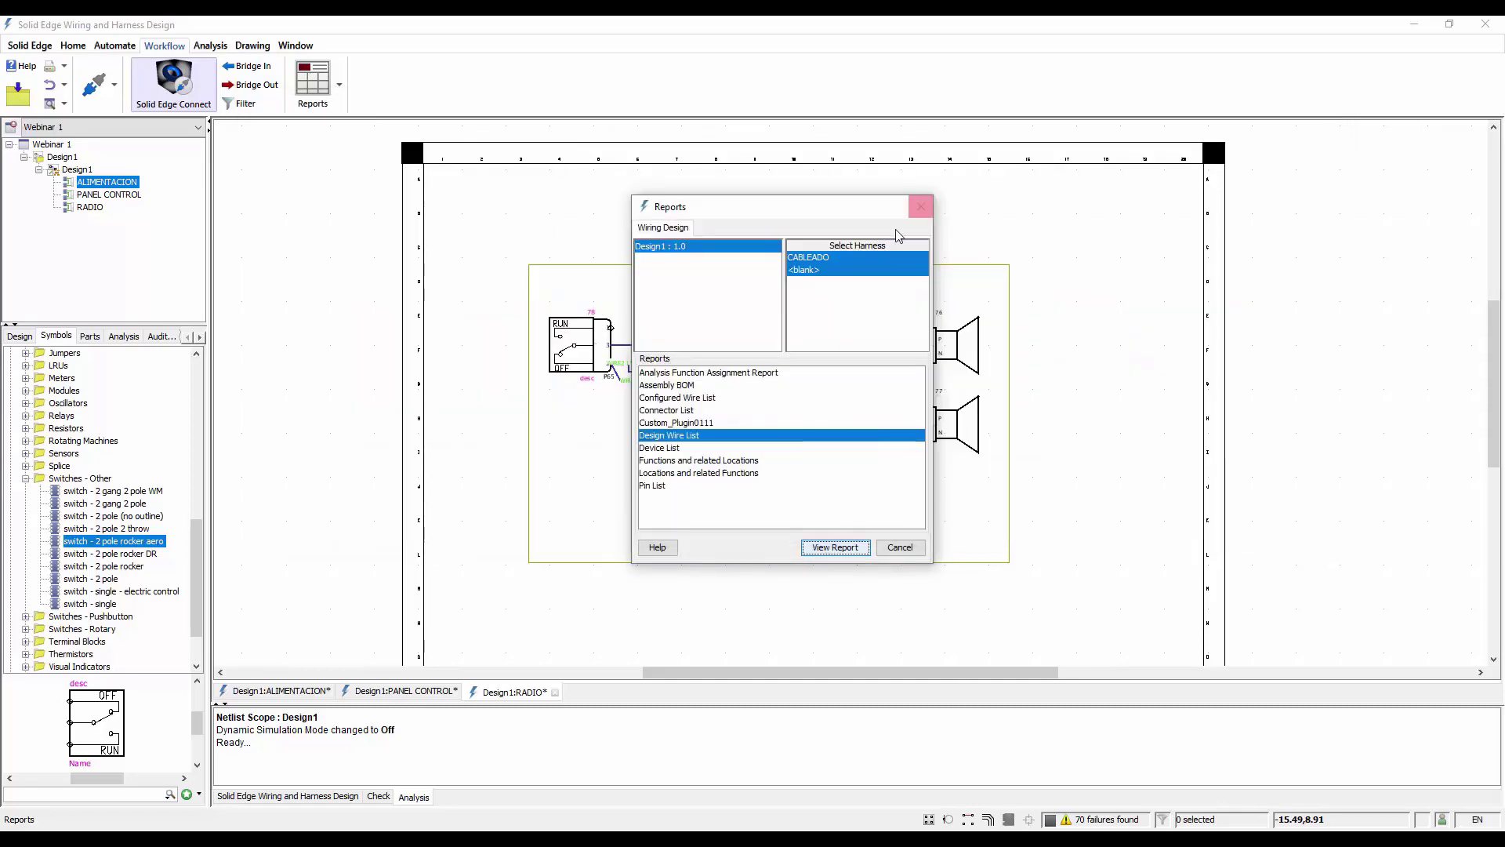
pyautogui.click(901, 548)
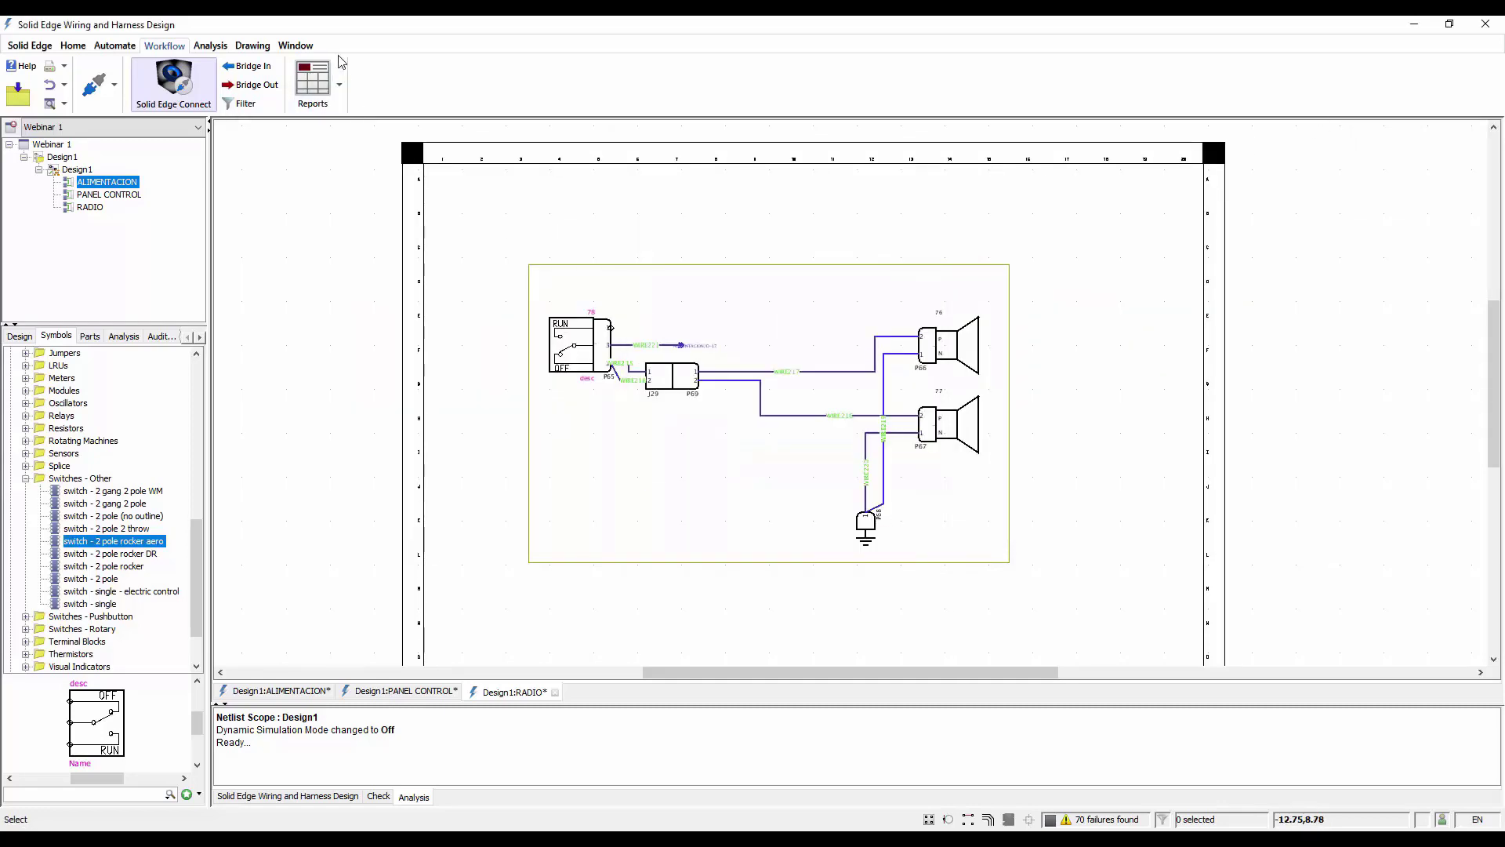
# Start a custom report with the plugin description "Informe personalizado" and four empty columns
pyautogui.click(340, 85)
pyautogui.click(320, 148)
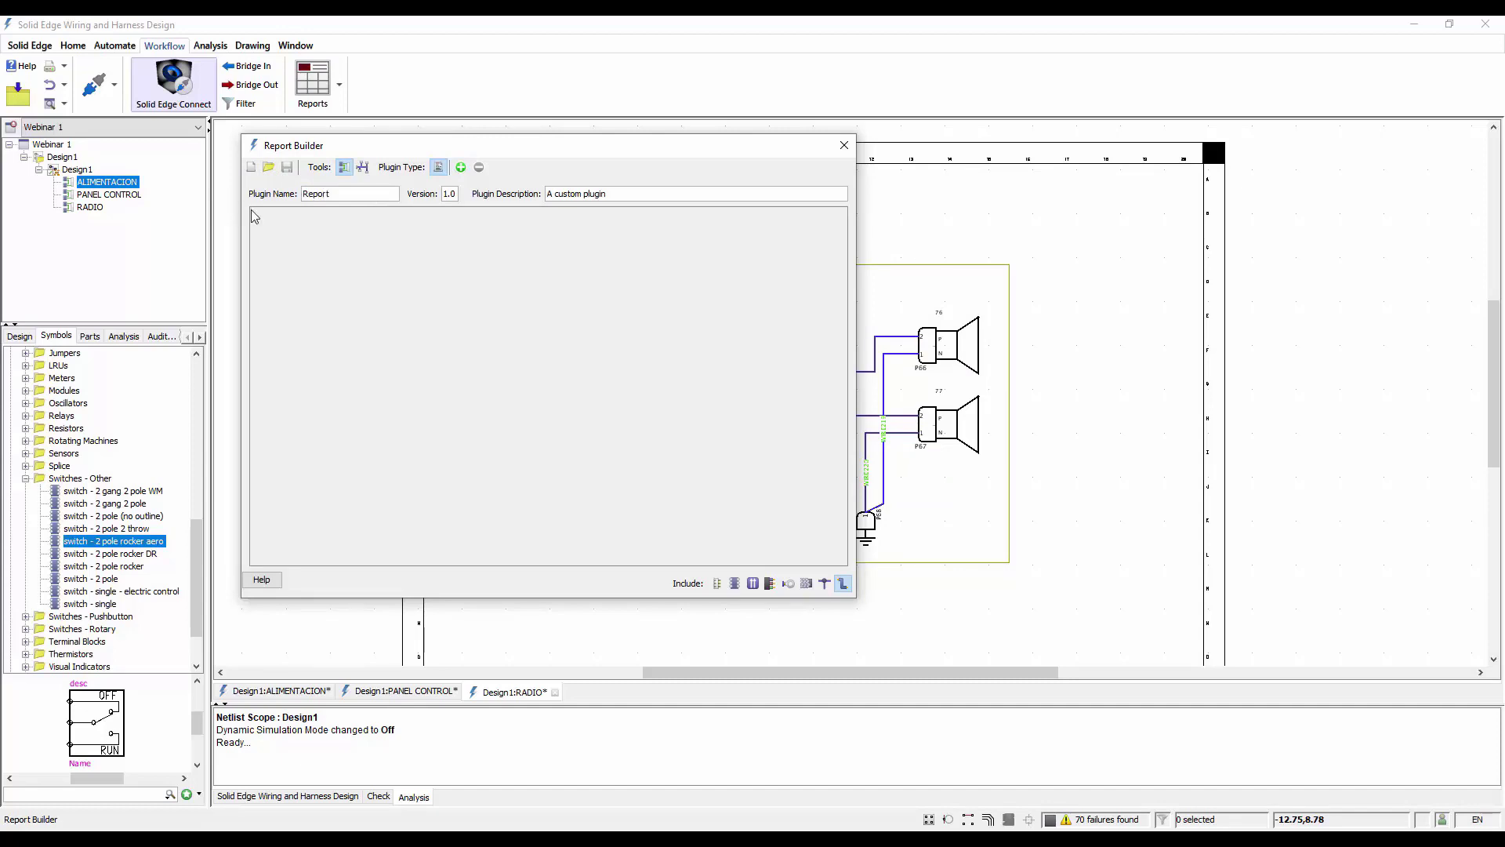
pyautogui.moveTo(640, 197); pyautogui.dragTo(370, 188)
pyautogui.write('Informe personalizado')
pyautogui.click(461, 168)
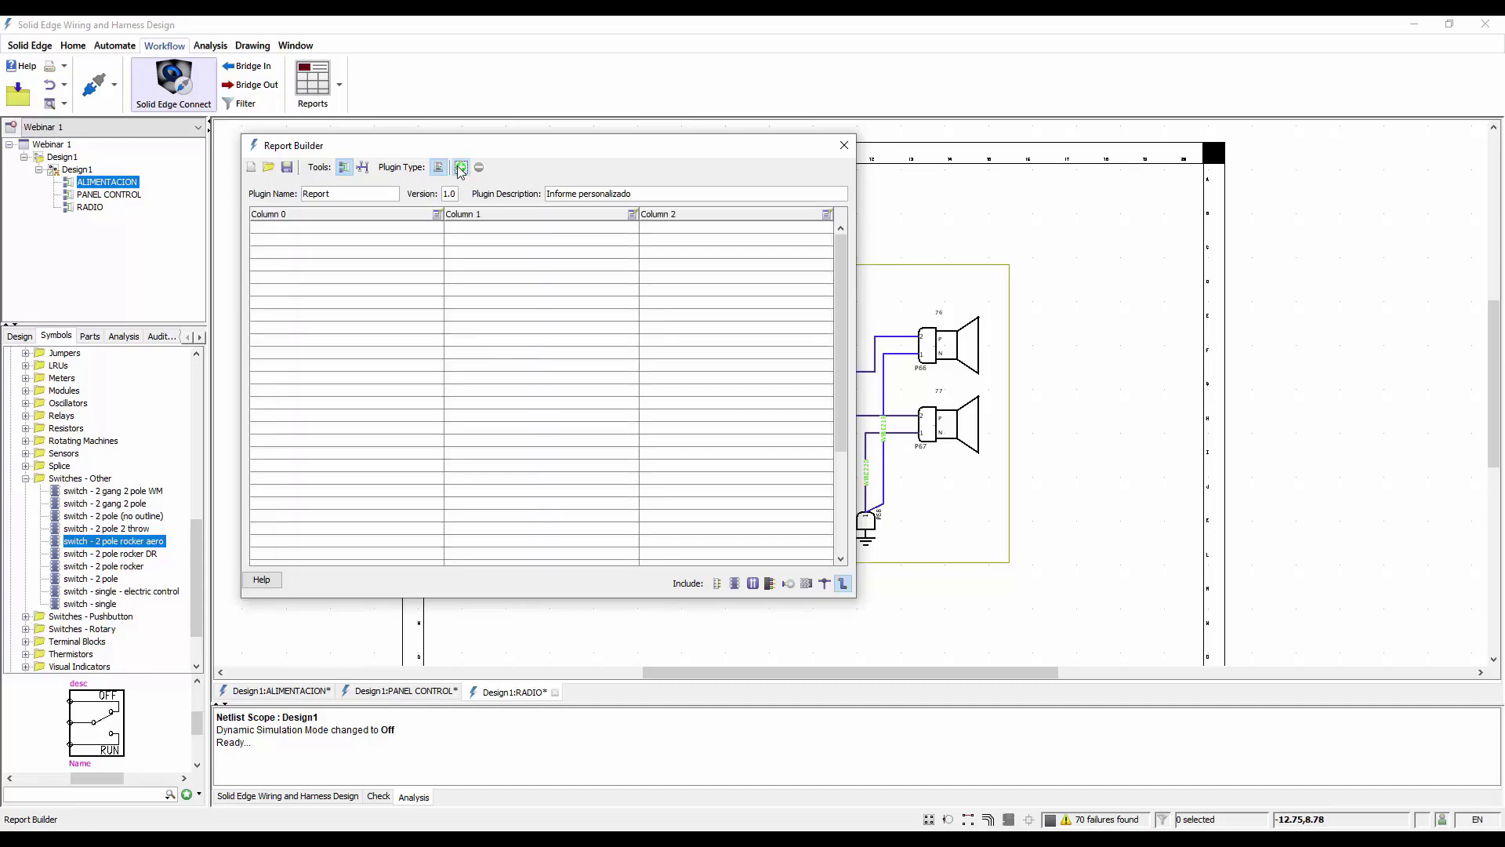
pyautogui.click(461, 168)
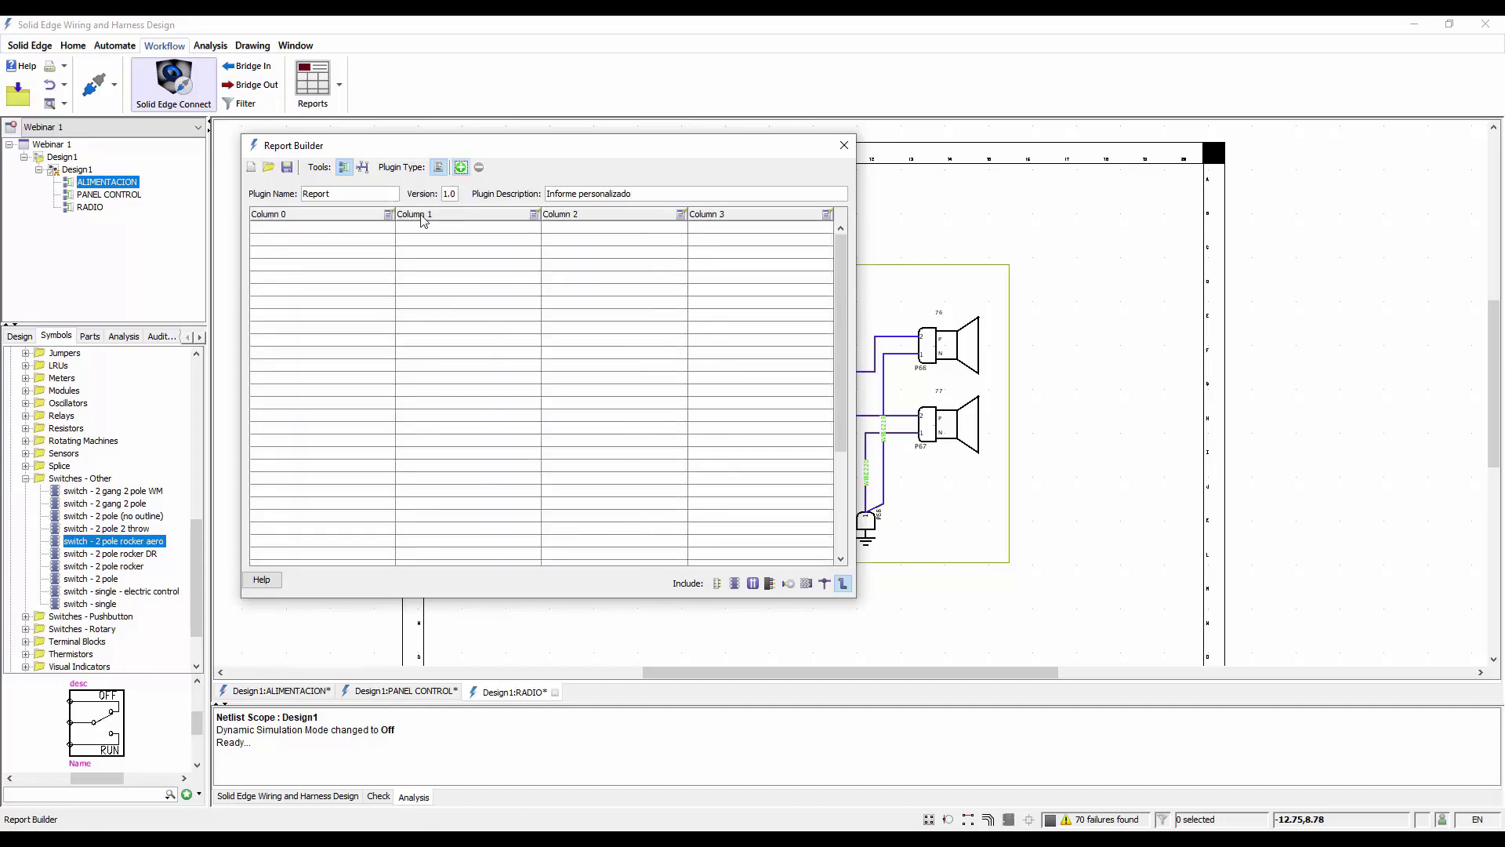
# Fill the first column of the custom report with the Name attribute
pyautogui.click(389, 215)
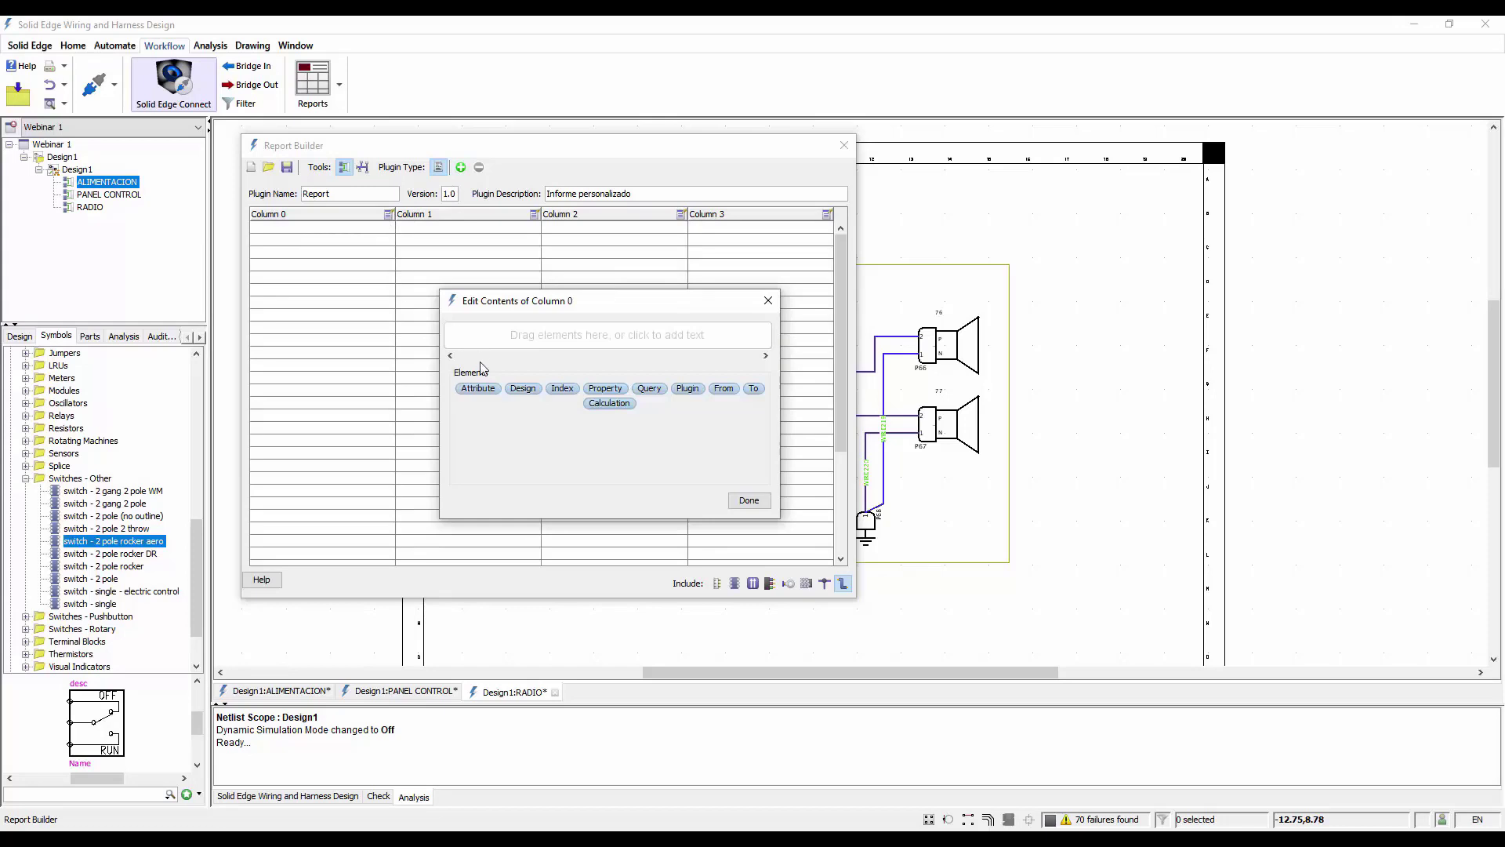
pyautogui.moveTo(479, 390); pyautogui.dragTo(483, 342)
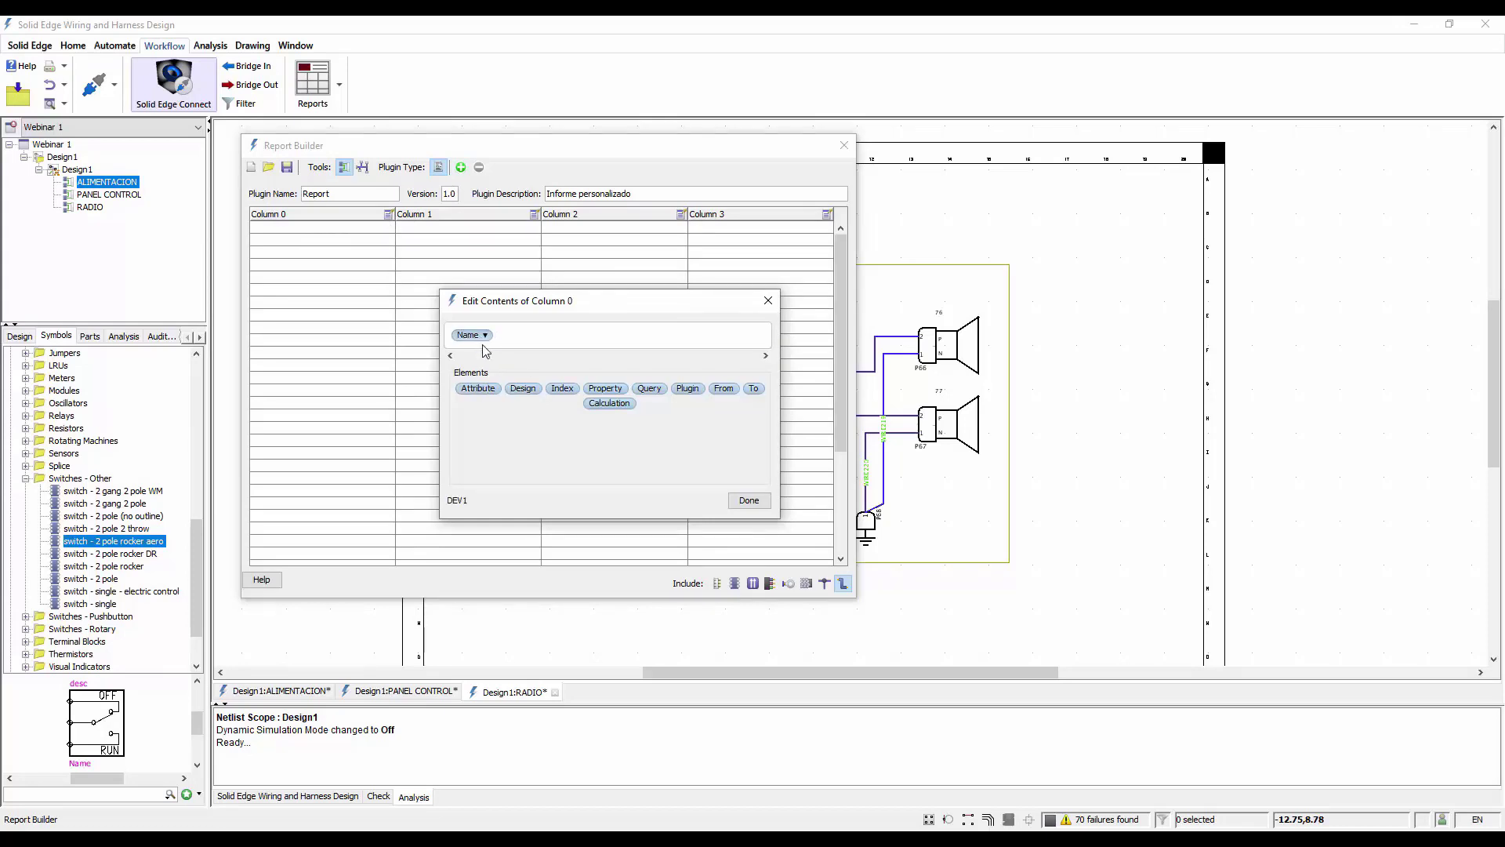
pyautogui.click(749, 501)
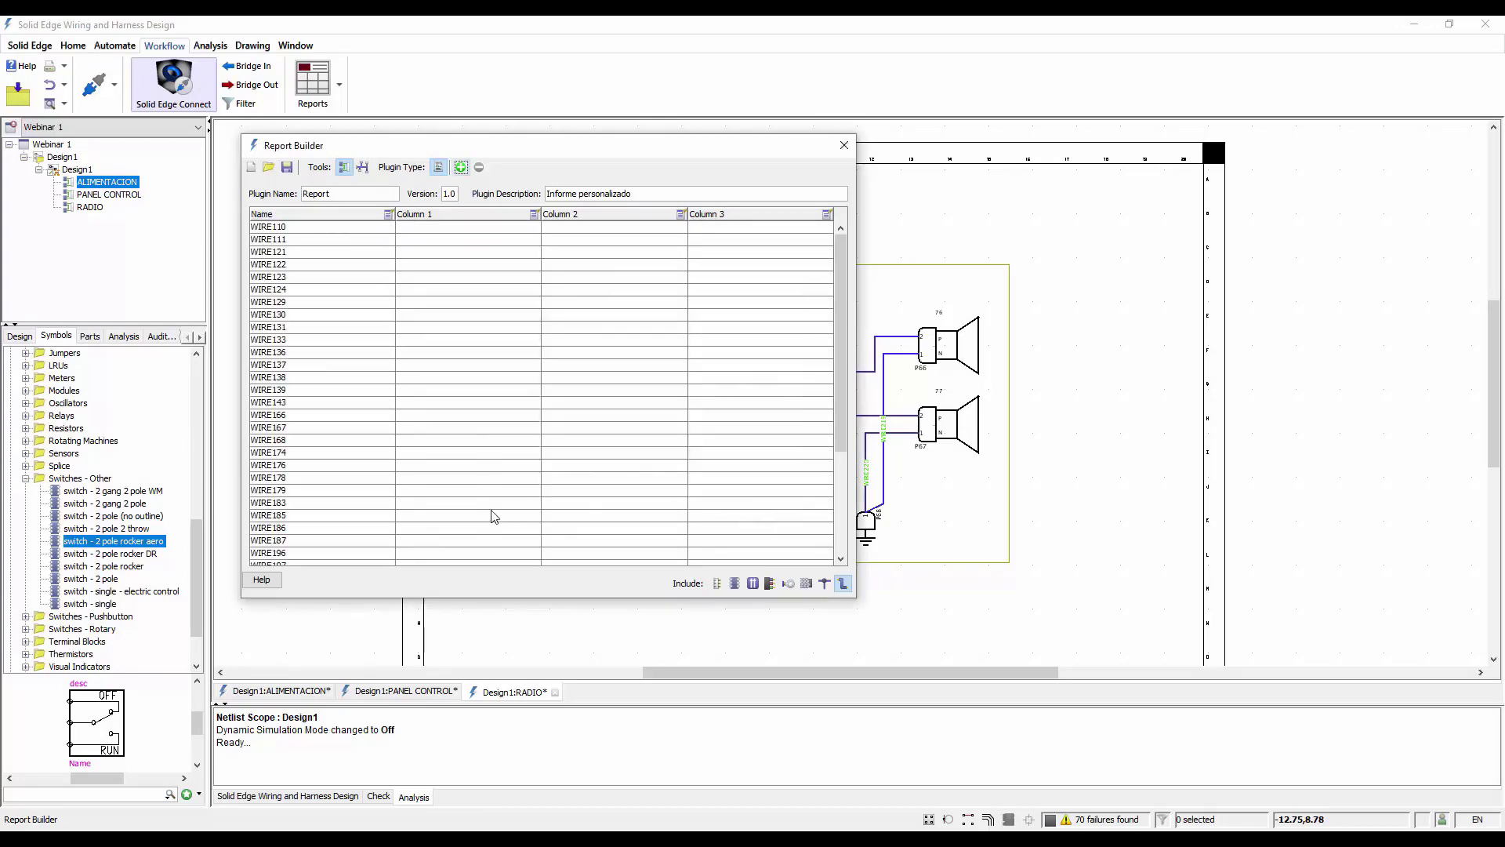
# Fill the second report column with the Wire CSA and Wire Color attributes, separated by a slash
pyautogui.click(535, 215)
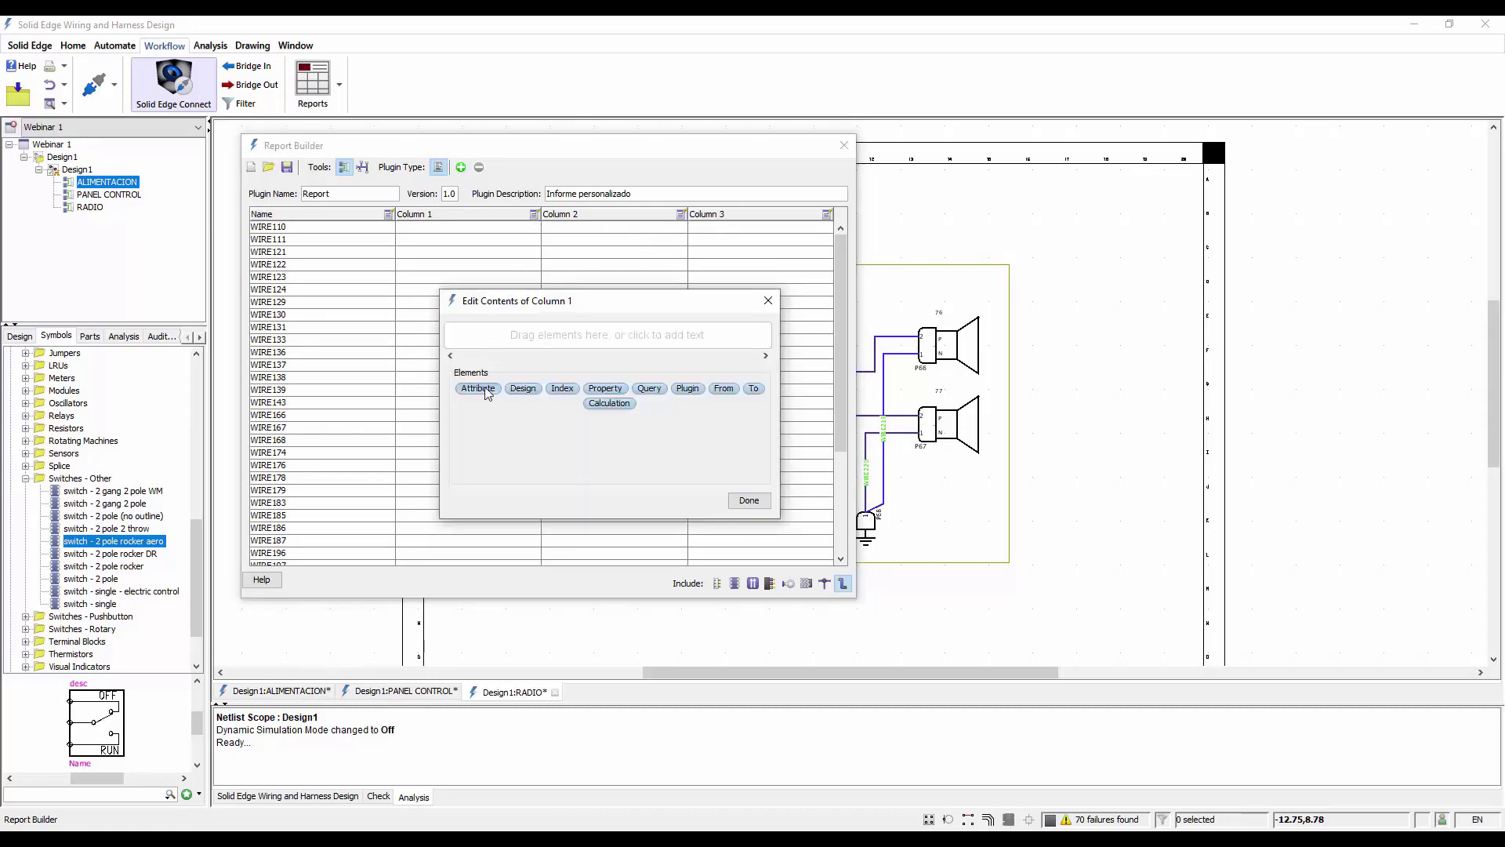
pyautogui.moveTo(477, 389); pyautogui.dragTo(485, 341)
pyautogui.click(485, 339)
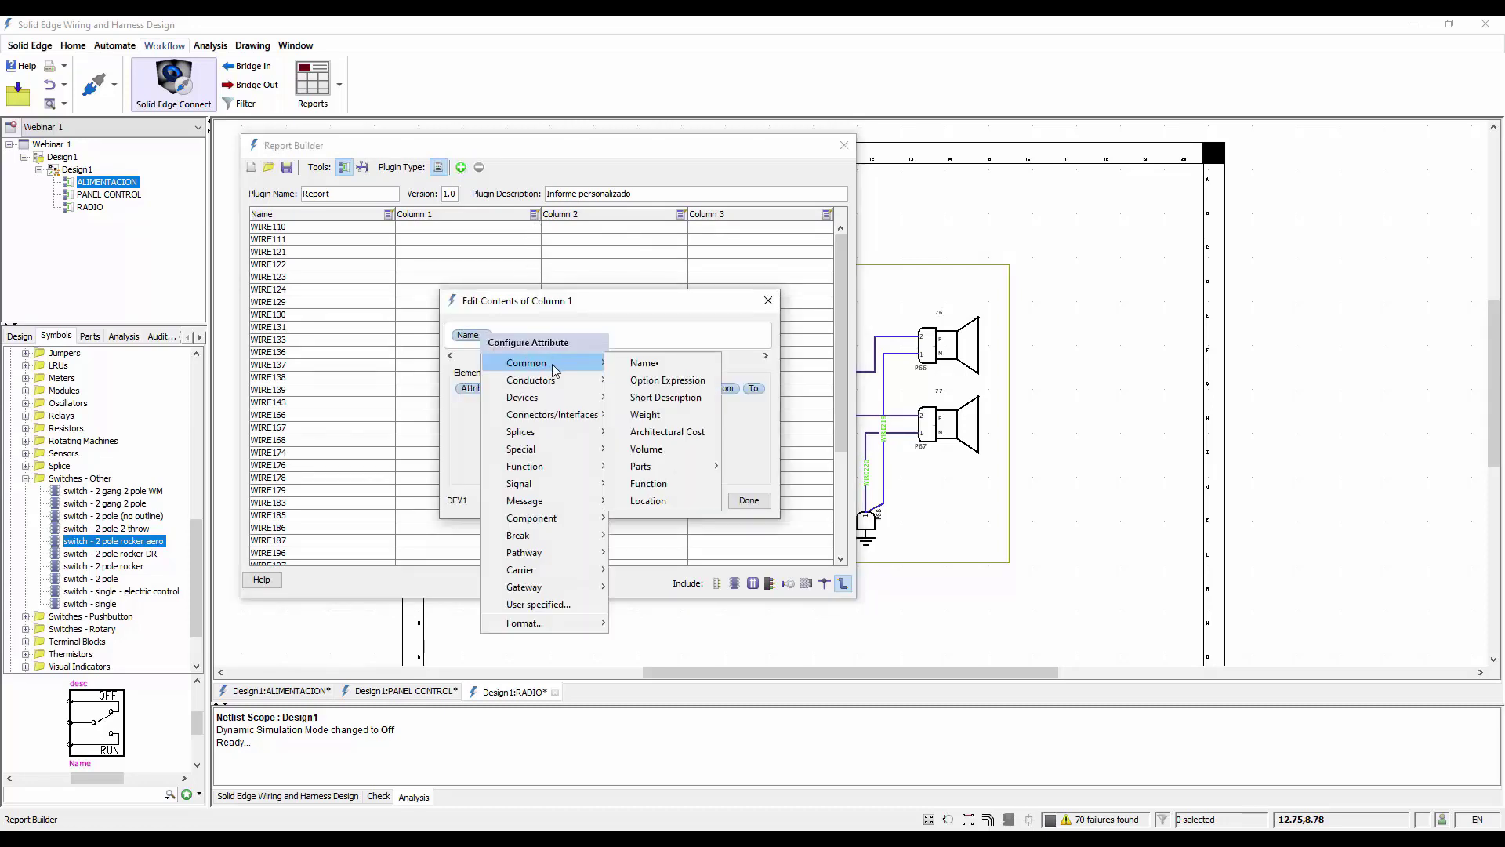
pyautogui.moveTo(541, 380)
pyautogui.click(649, 382)
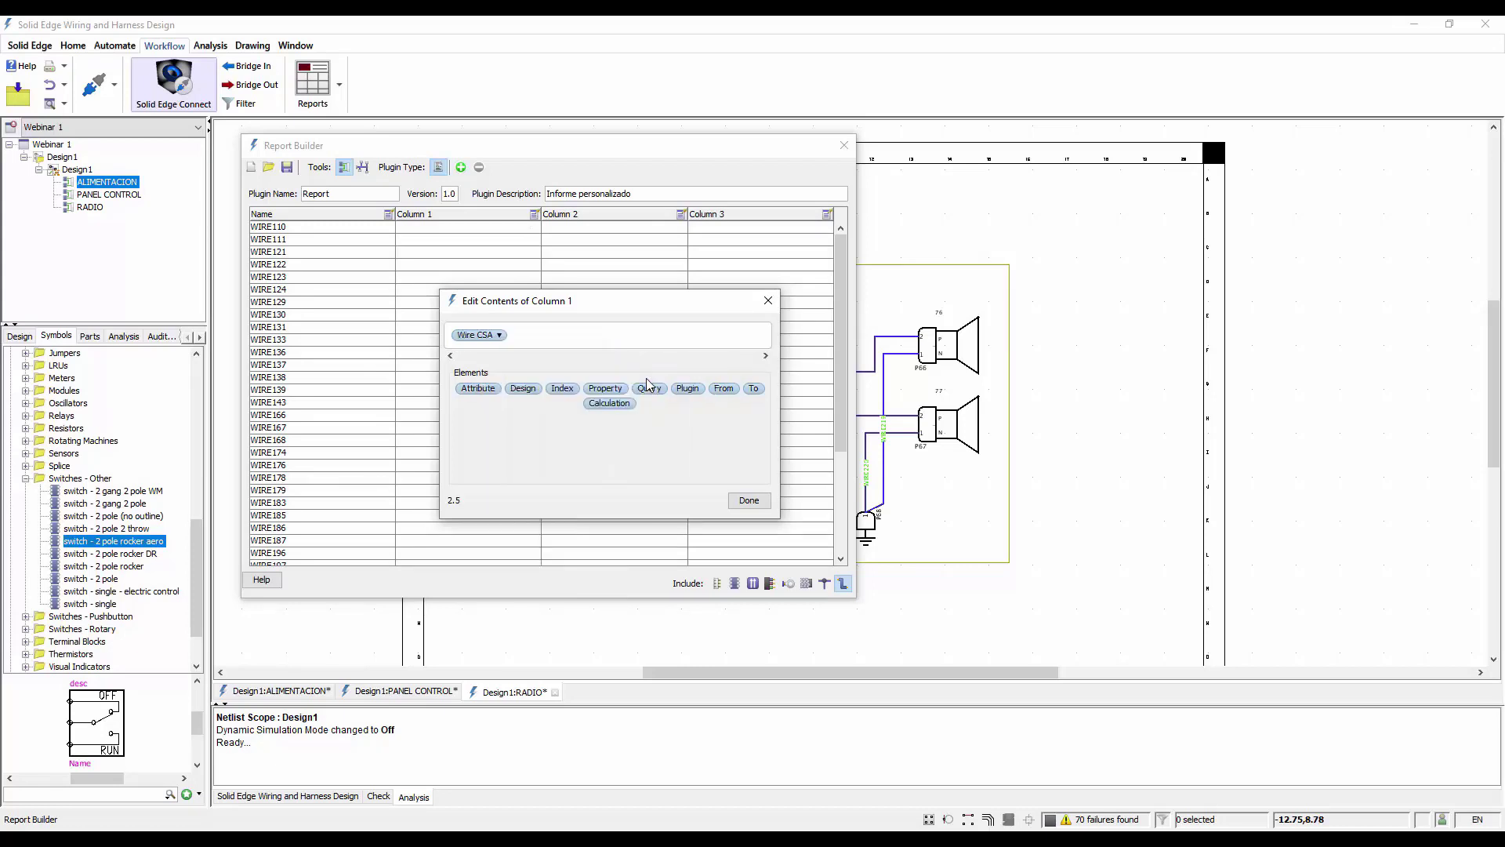
pyautogui.click(547, 344)
pyautogui.moveTo(479, 389); pyautogui.dragTo(546, 344)
pyautogui.click(561, 337)
pyautogui.moveTo(630, 381)
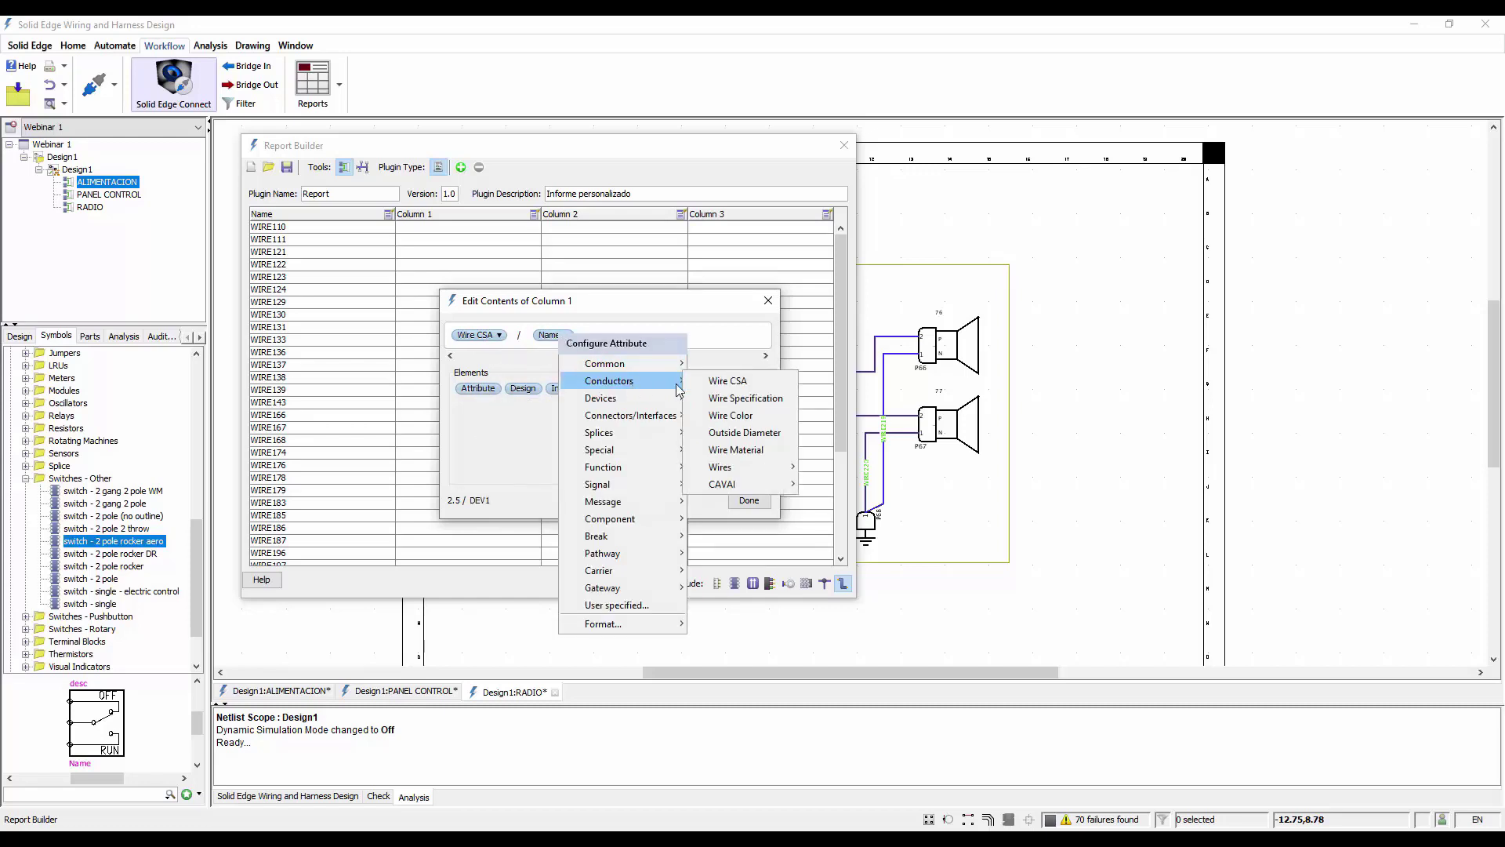
pyautogui.click(740, 417)
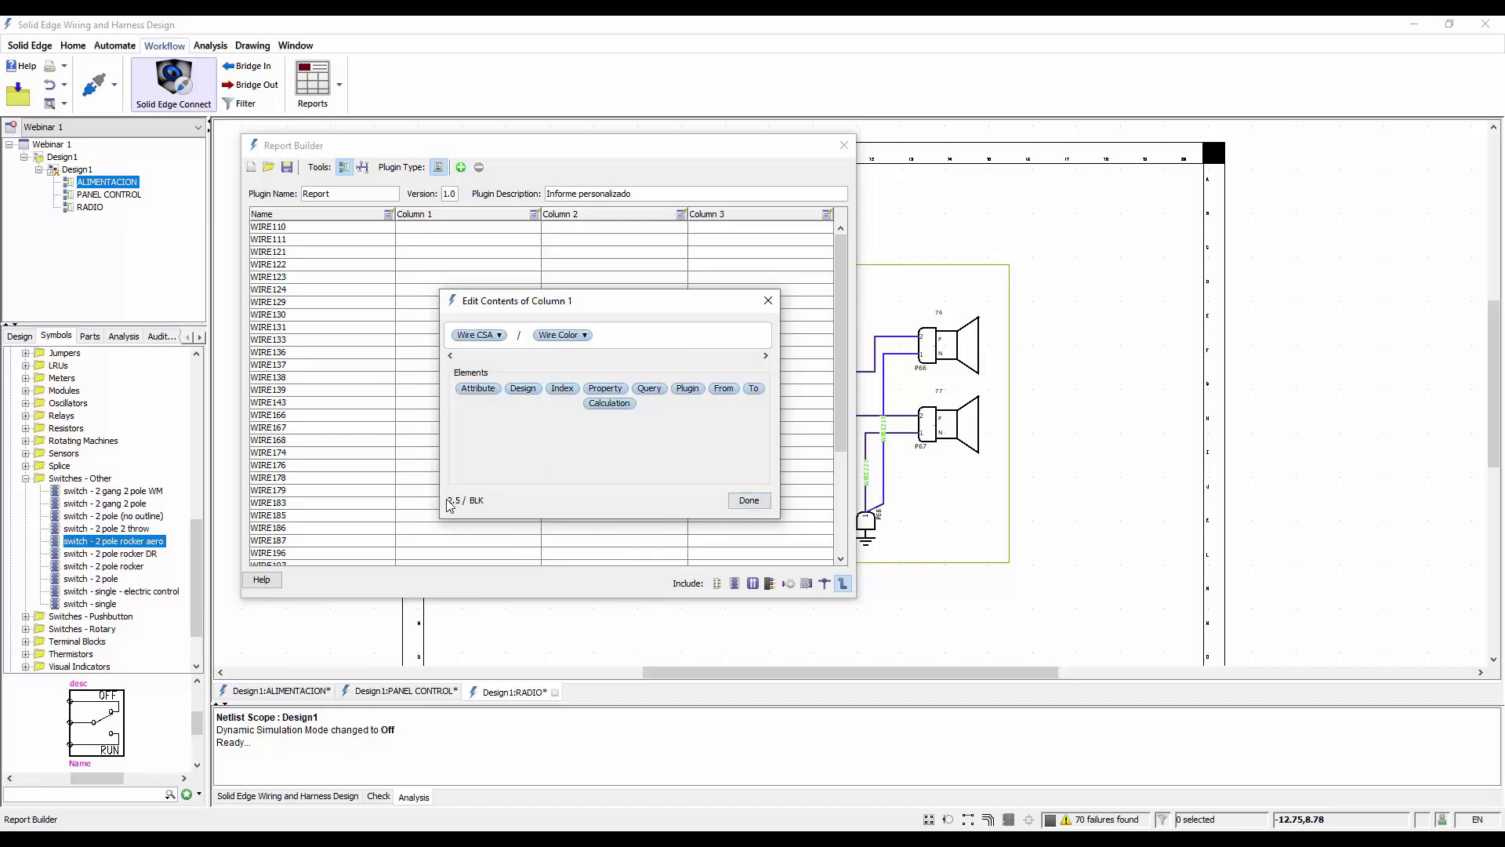
pyautogui.click(748, 500)
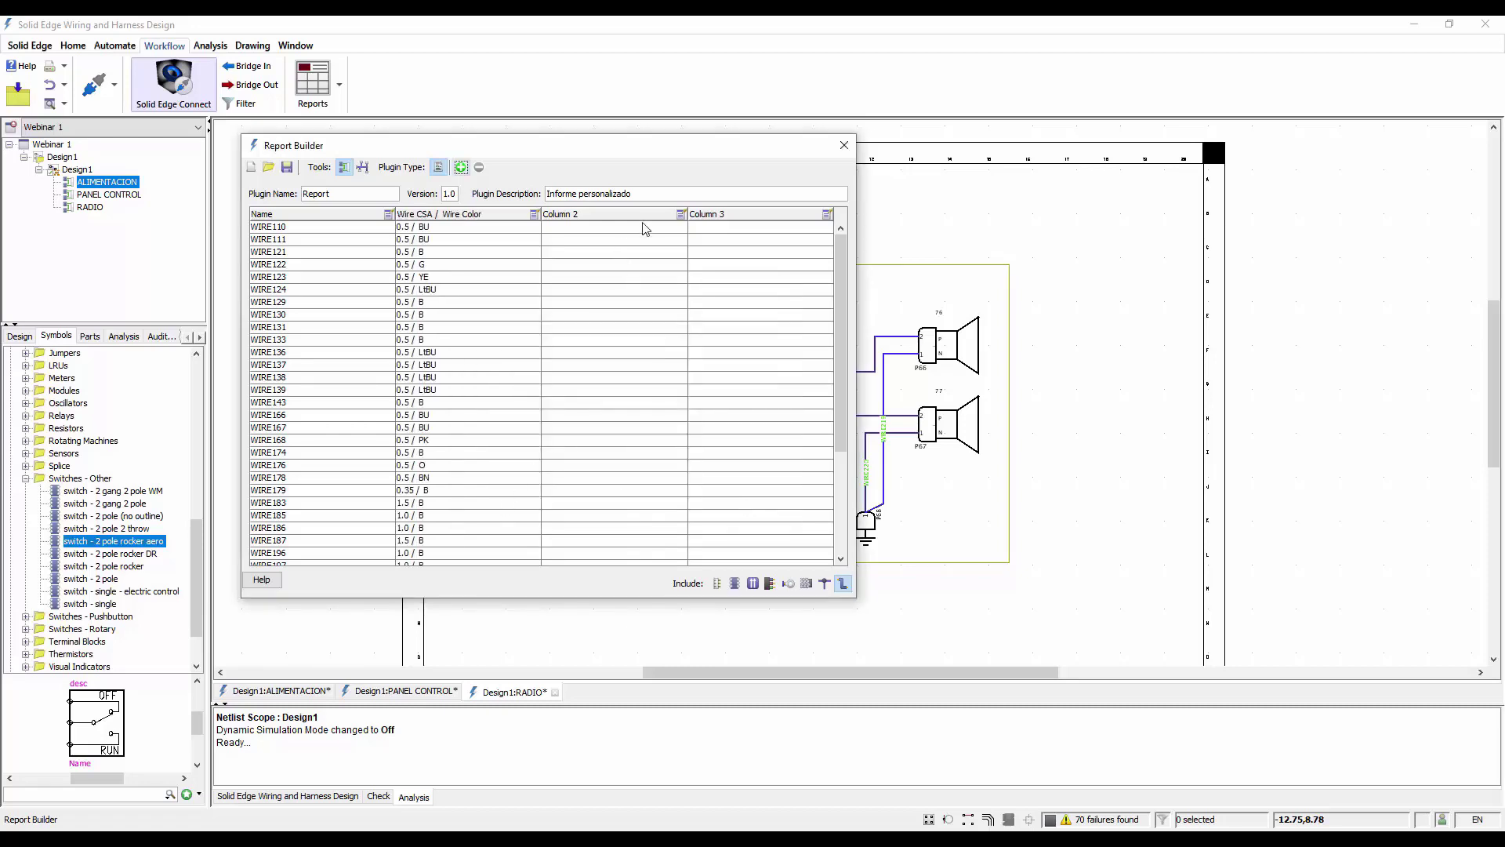
# Fill the third report column with the From component name and its port/pin/cavity, separated by a slash
pyautogui.click(681, 214)
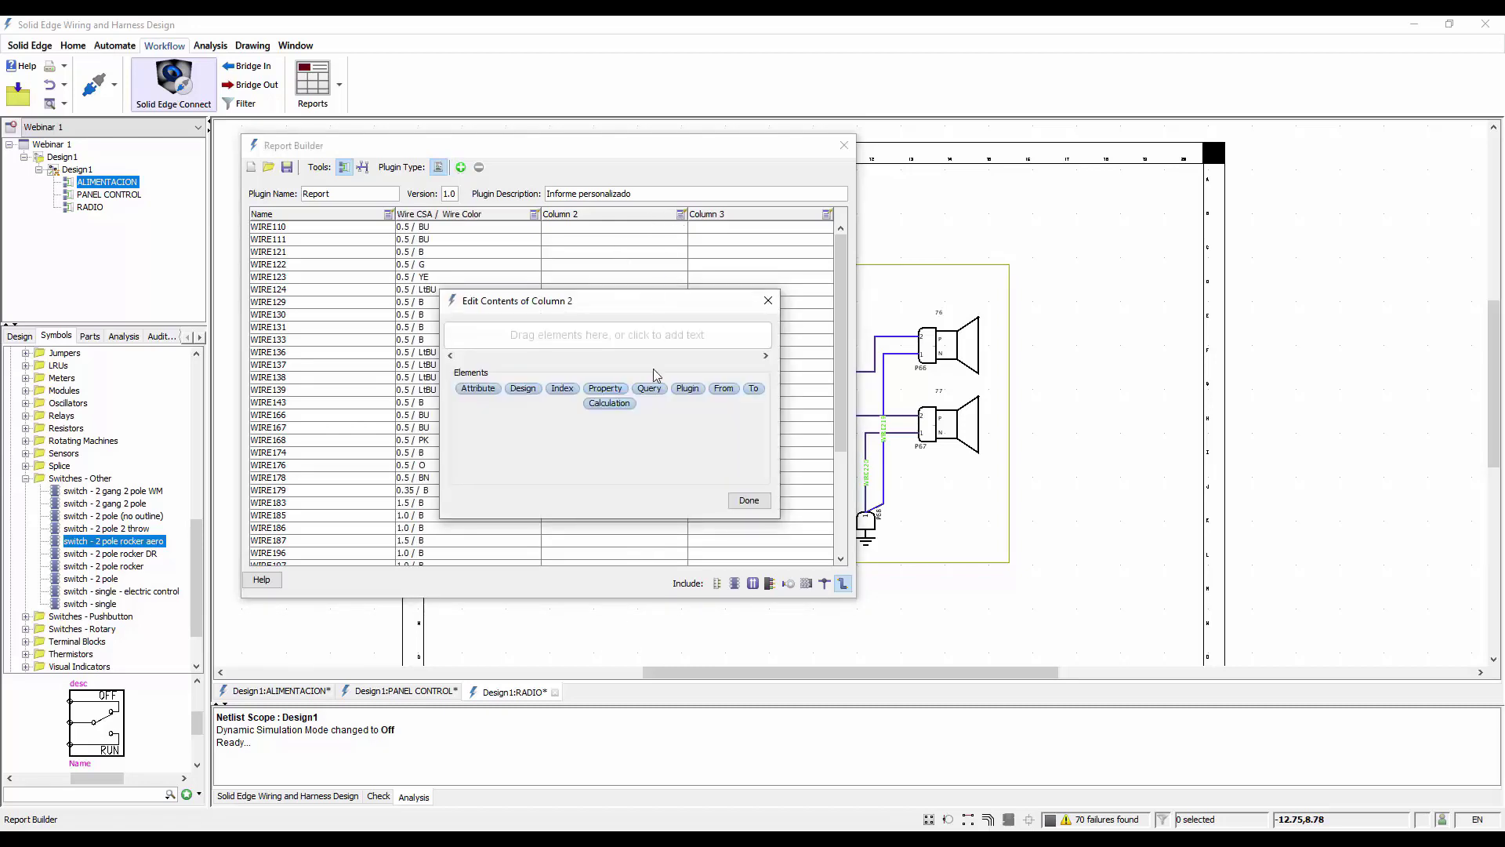
pyautogui.moveTo(723, 388); pyautogui.dragTo(517, 342)
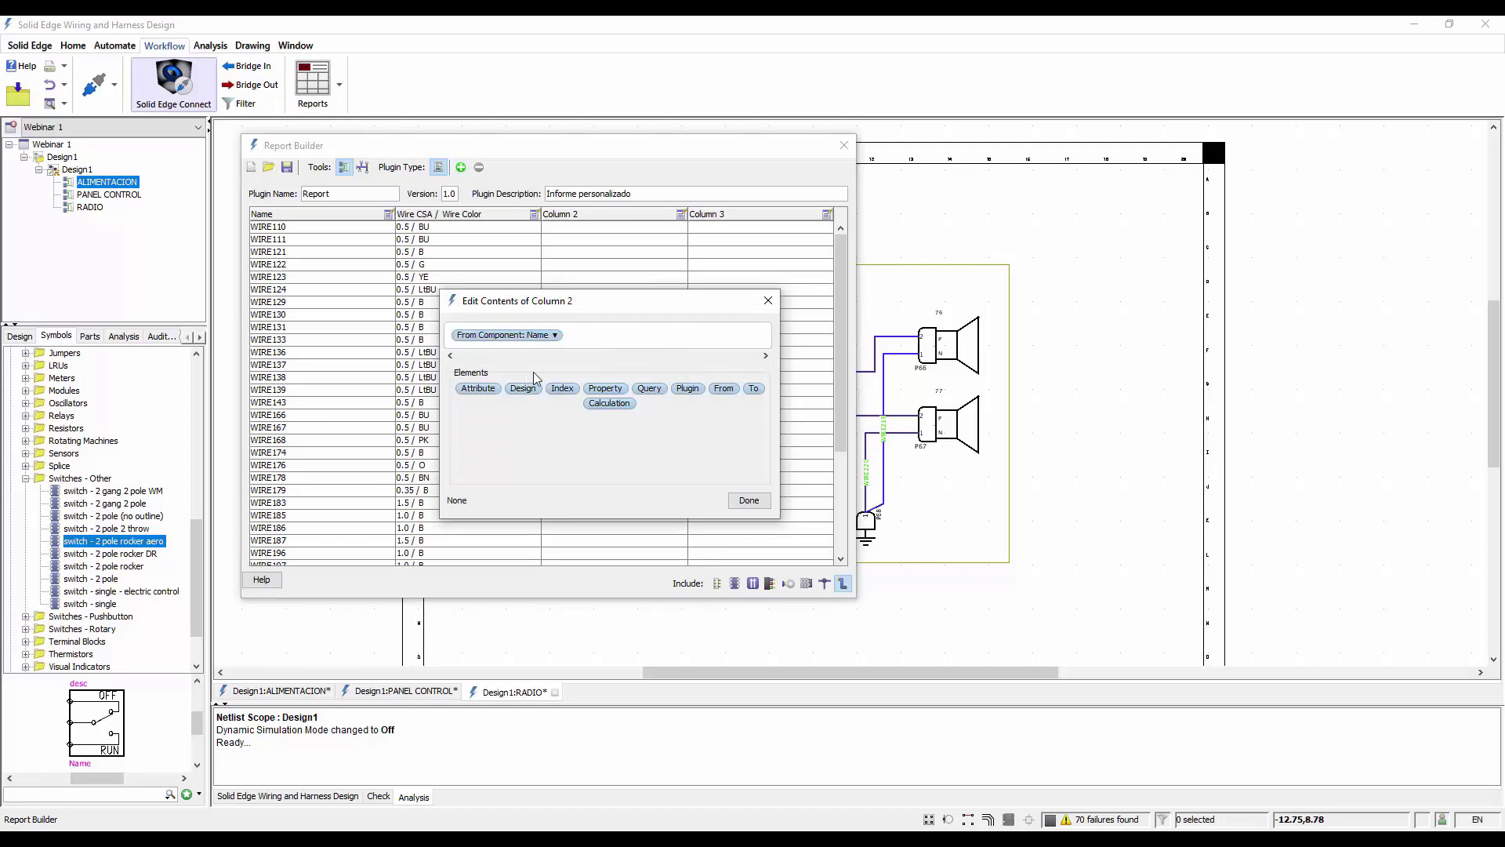
pyautogui.click(619, 343)
pyautogui.write('/')
pyautogui.moveTo(722, 388); pyautogui.dragTo(629, 342)
pyautogui.click(655, 337)
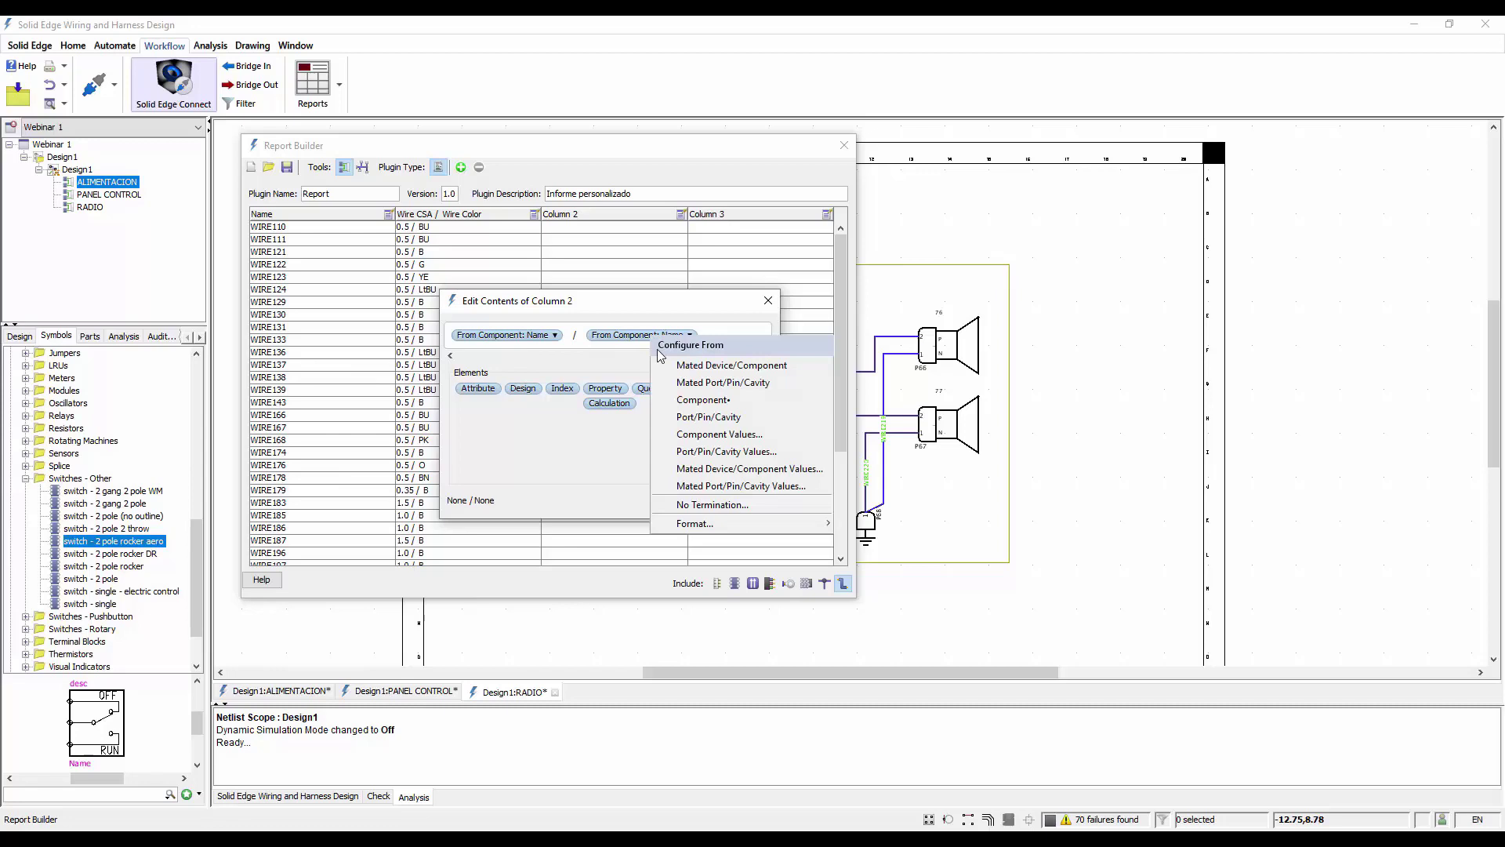
pyautogui.click(708, 416)
pyautogui.click(746, 508)
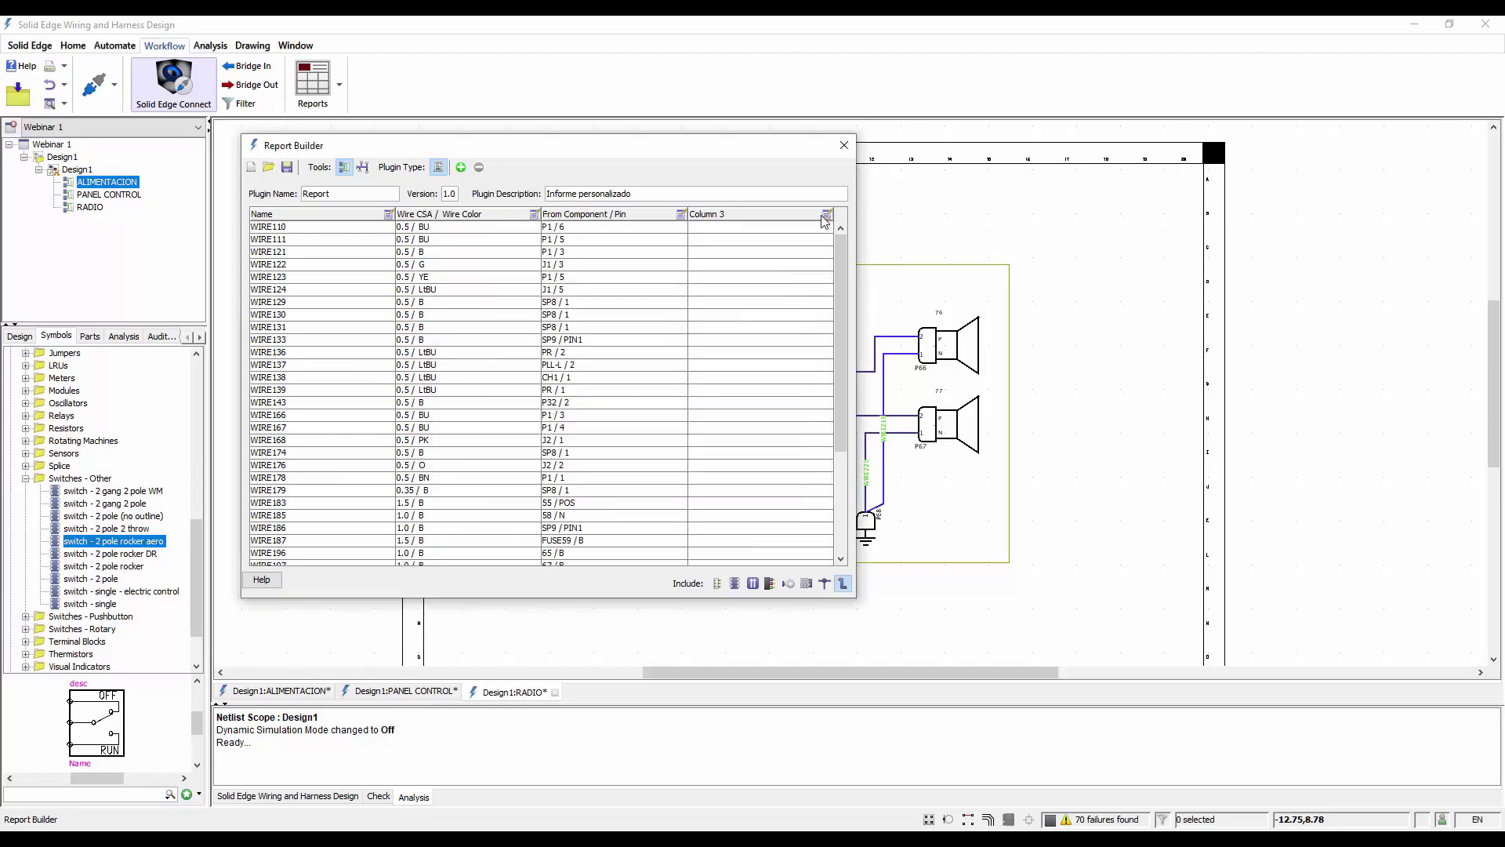
# Fill the fourth report column with the To component name and its port/pin/cavity, separated by a slash
pyautogui.click(825, 216)
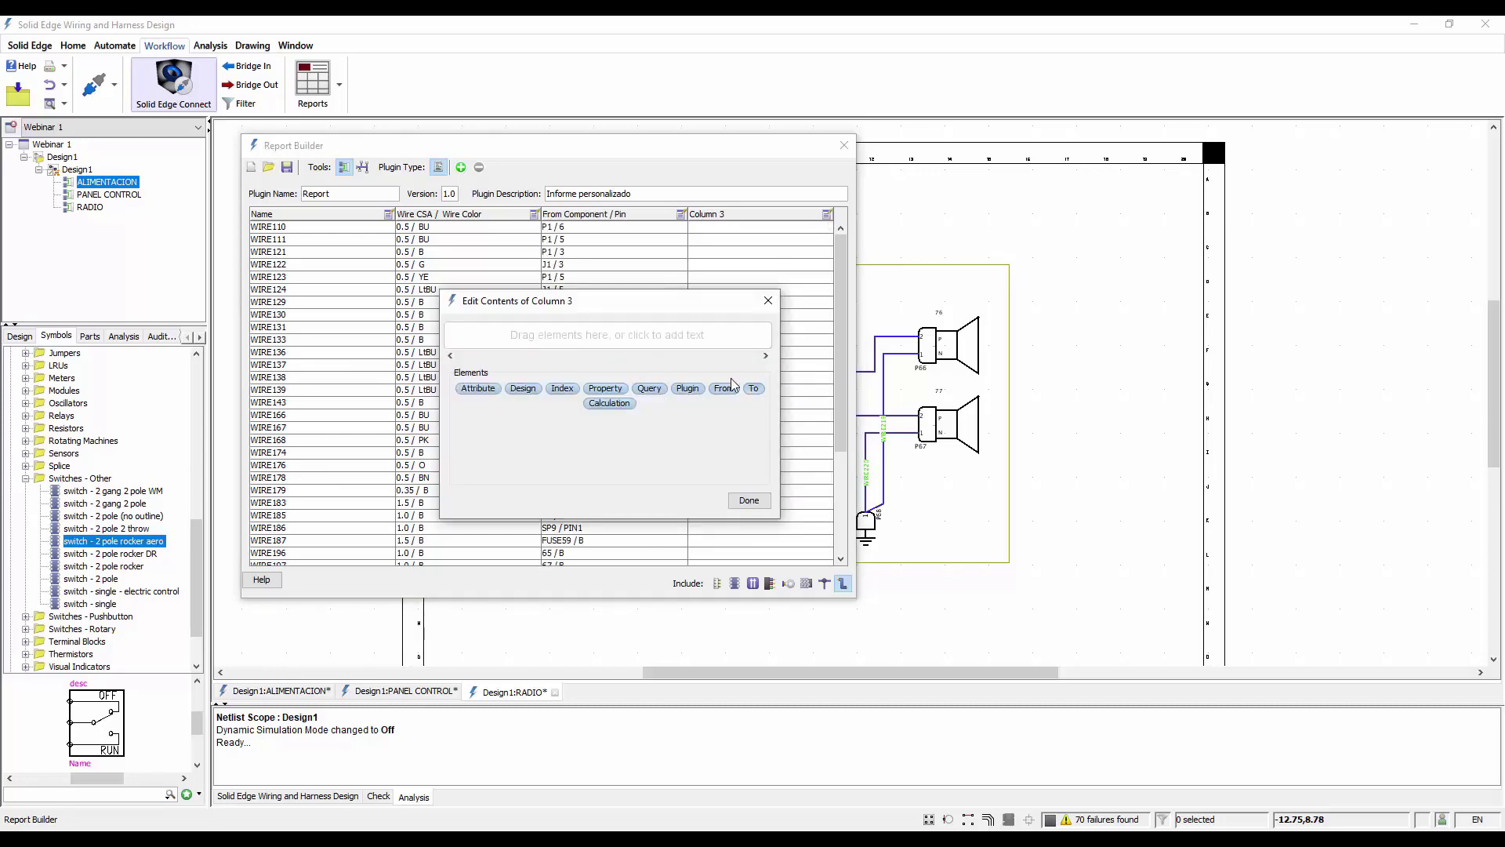
pyautogui.moveTo(754, 388); pyautogui.dragTo(560, 335)
pyautogui.click(607, 339)
pyautogui.write('/')
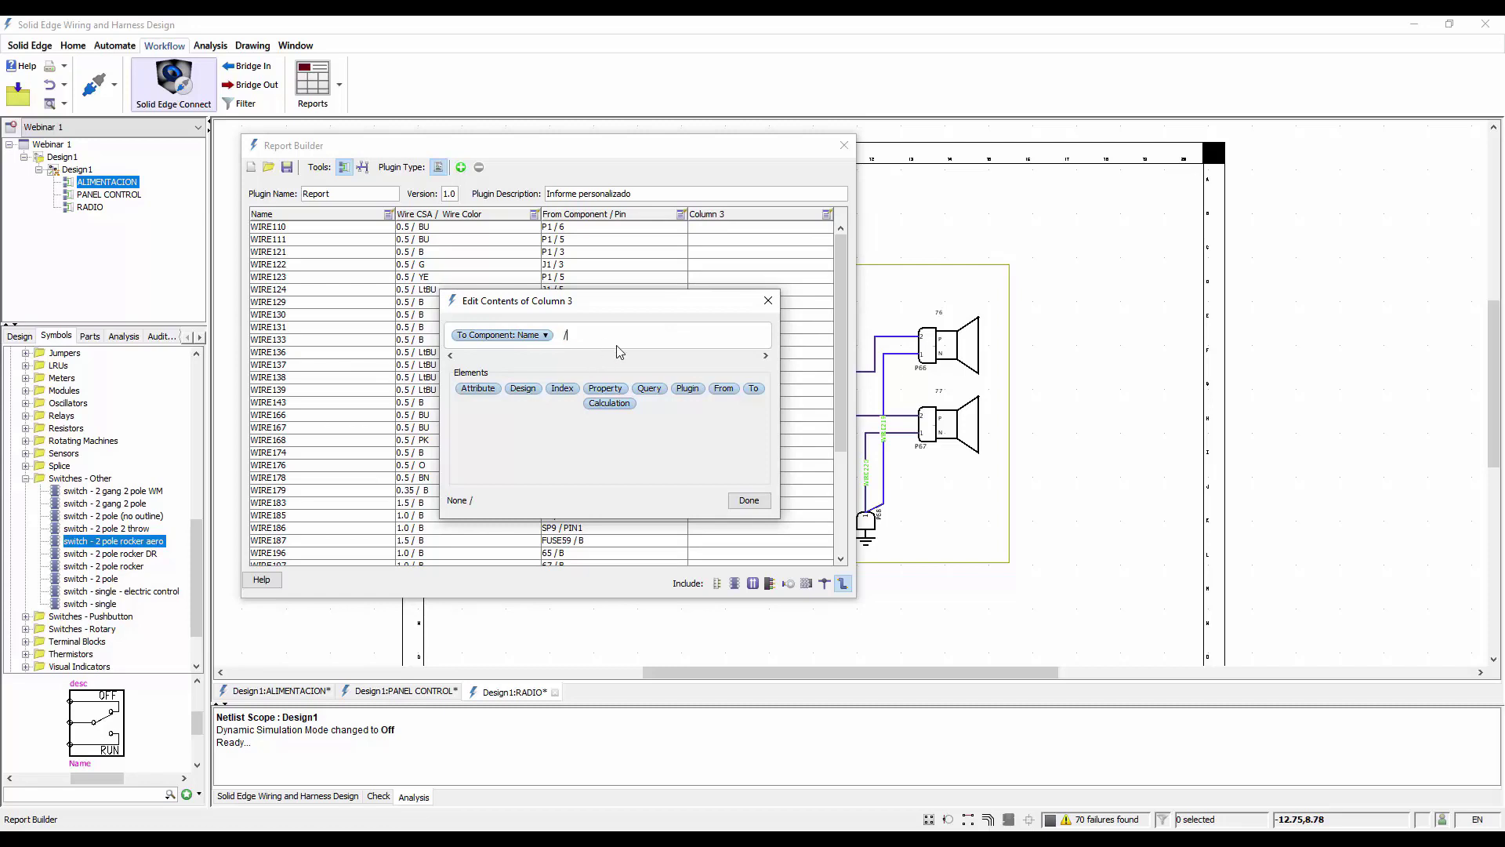
pyautogui.moveTo(754, 389); pyautogui.dragTo(627, 341)
pyautogui.click(625, 340)
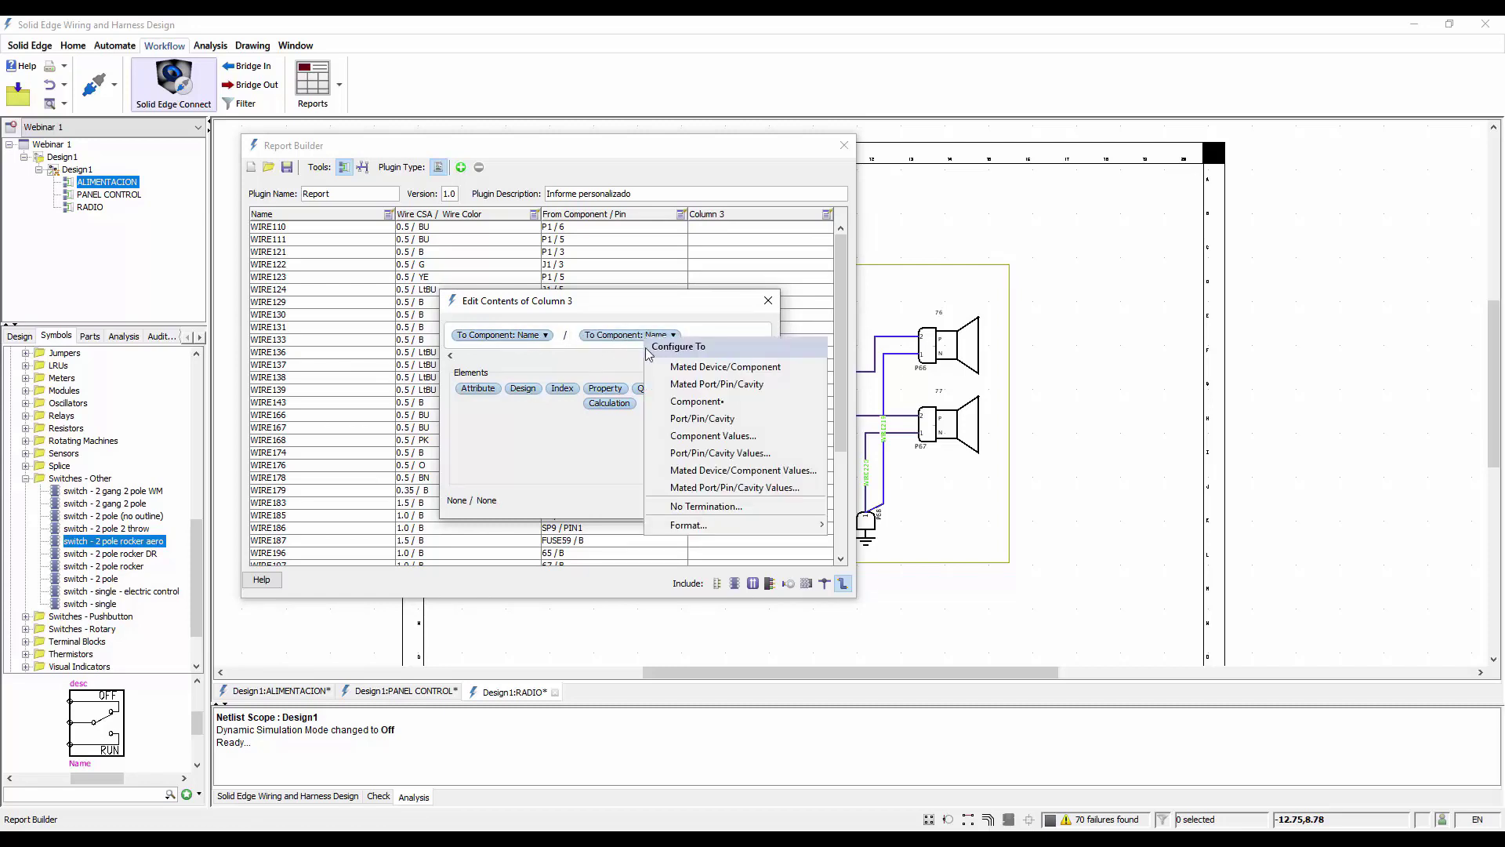
pyautogui.click(711, 421)
pyautogui.click(748, 501)
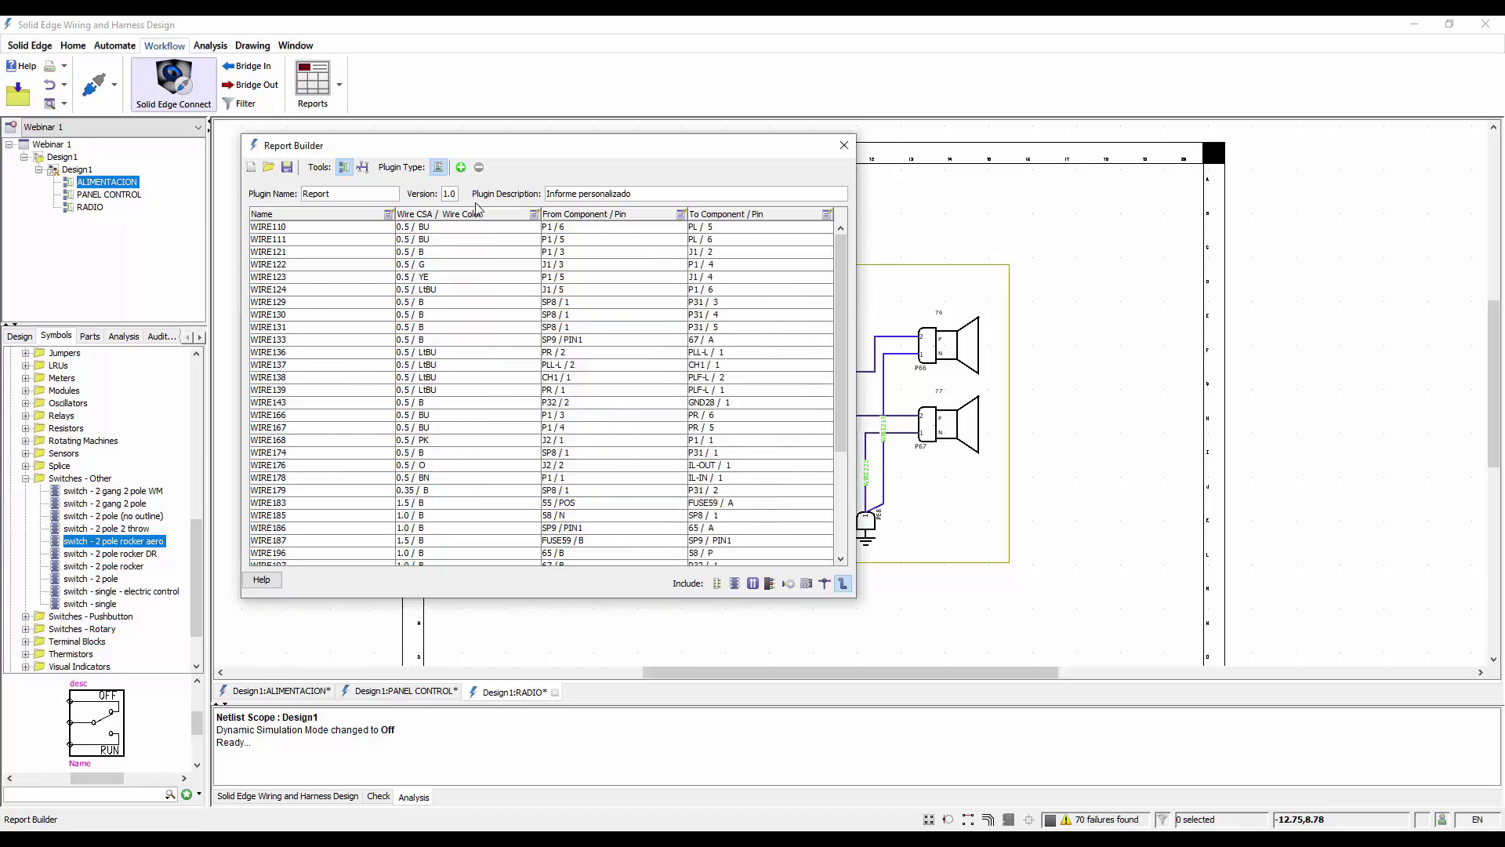
# Add a fifth column to the custom report and fill it with the Wire Length attribute
pyautogui.click(460, 167)
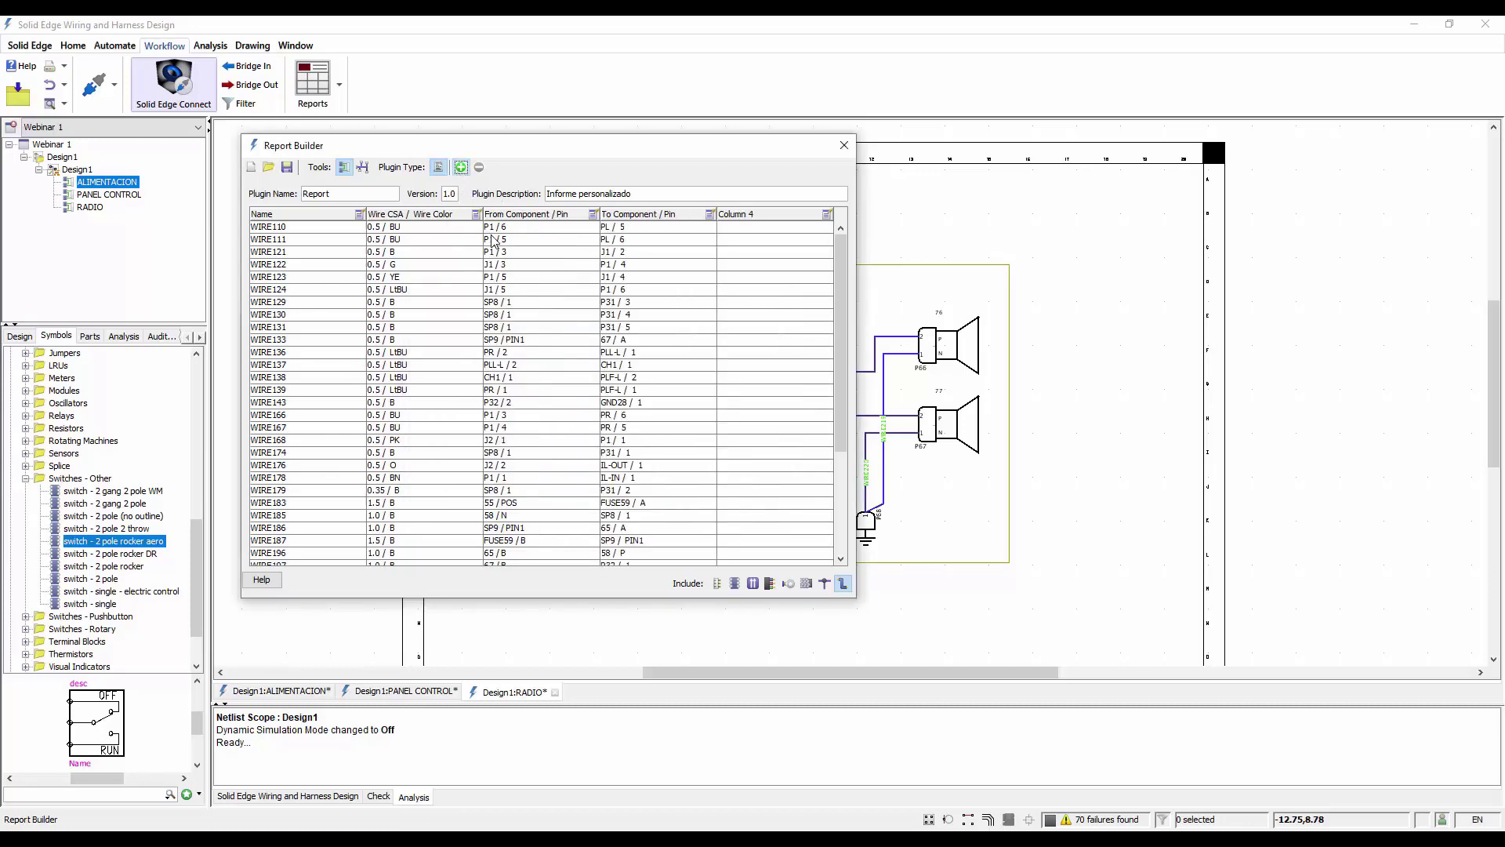
pyautogui.click(827, 215)
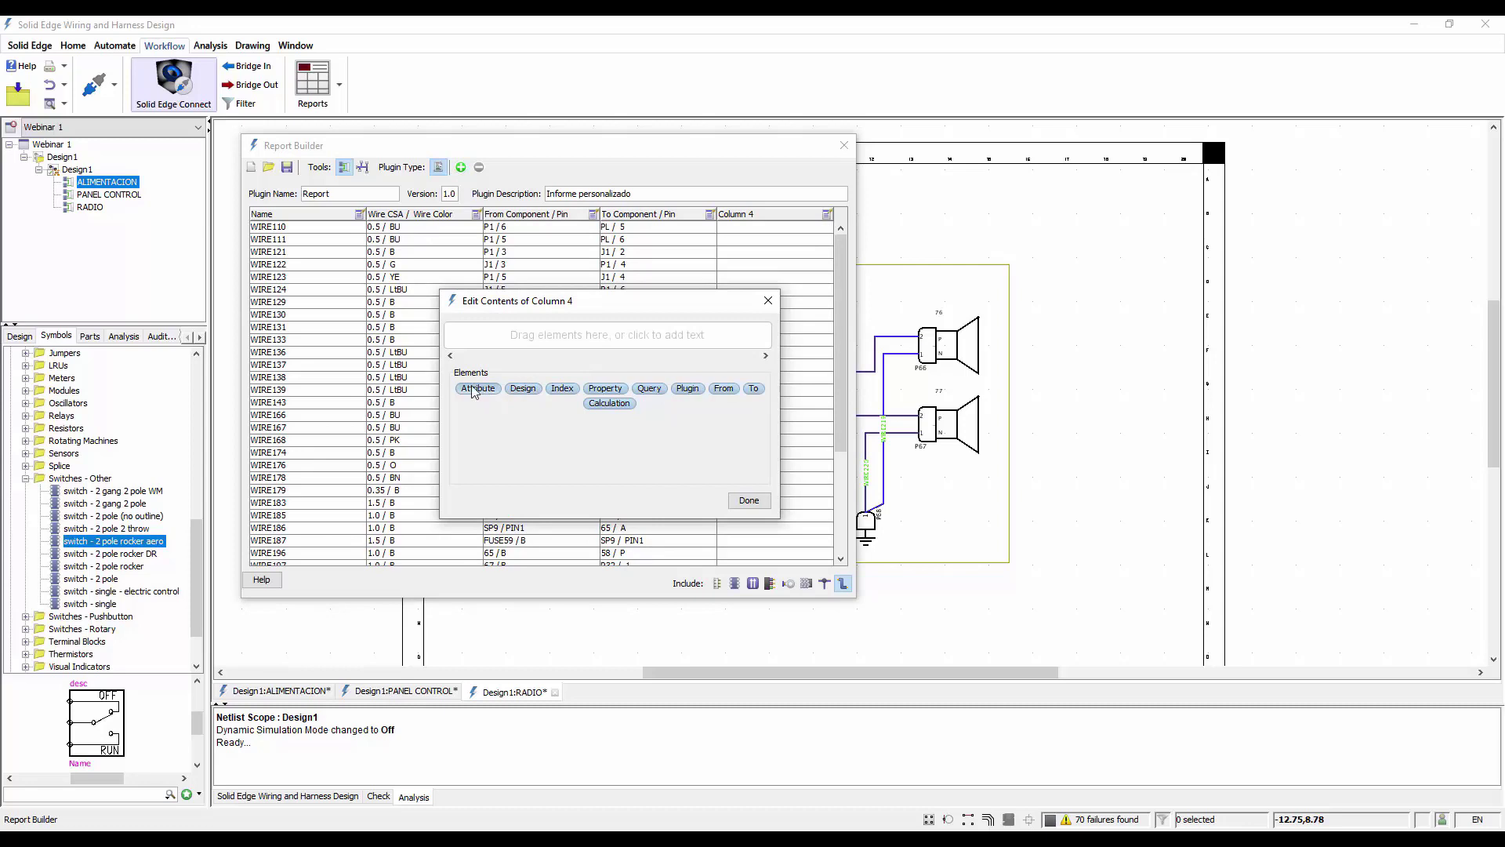
pyautogui.moveTo(474, 390); pyautogui.dragTo(468, 335)
pyautogui.click(485, 335)
pyautogui.moveTo(544, 386)
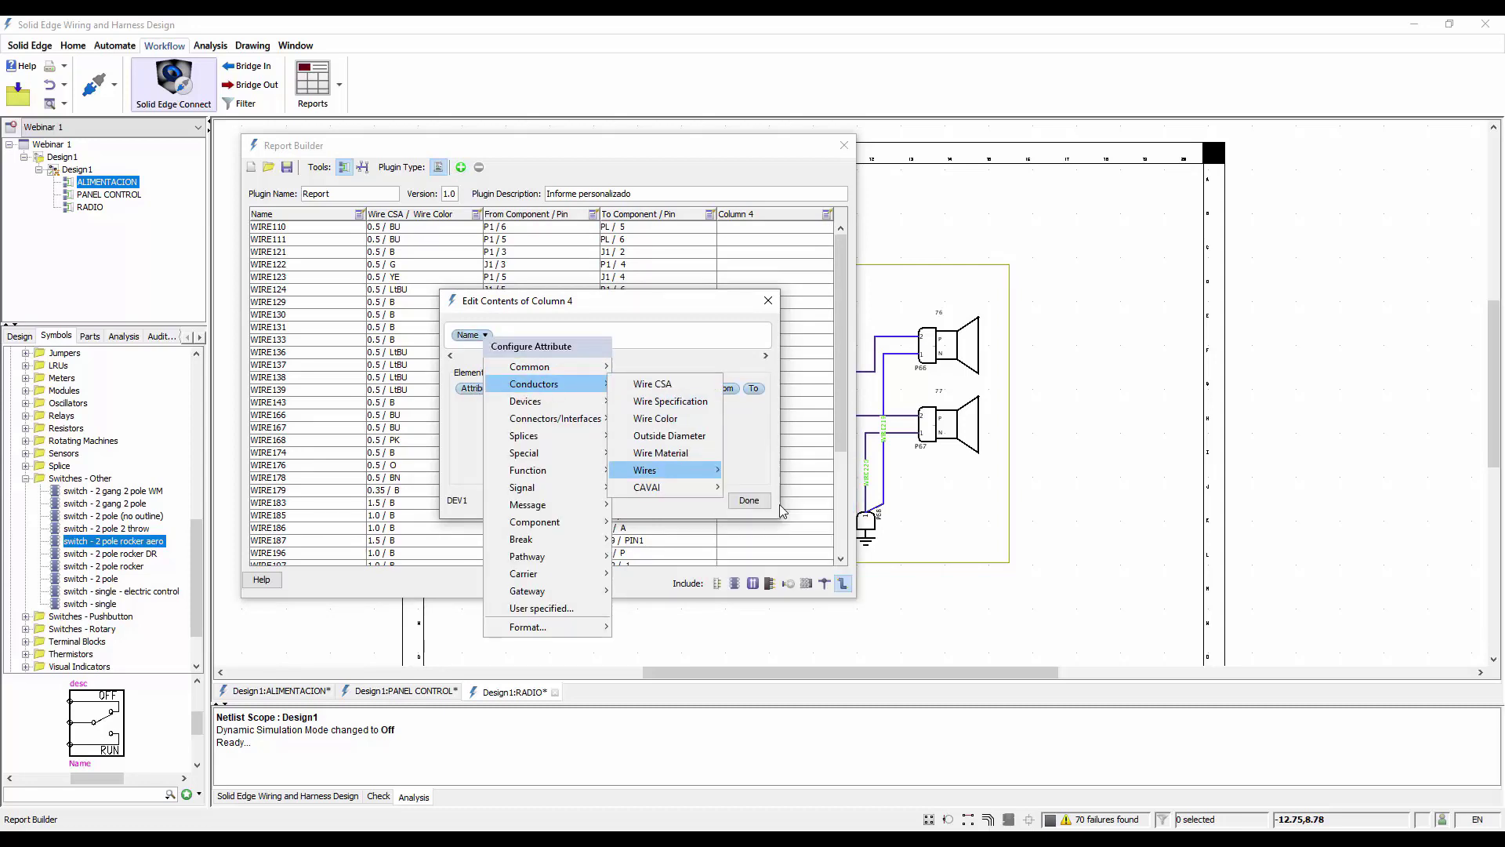
pyautogui.click(749, 500)
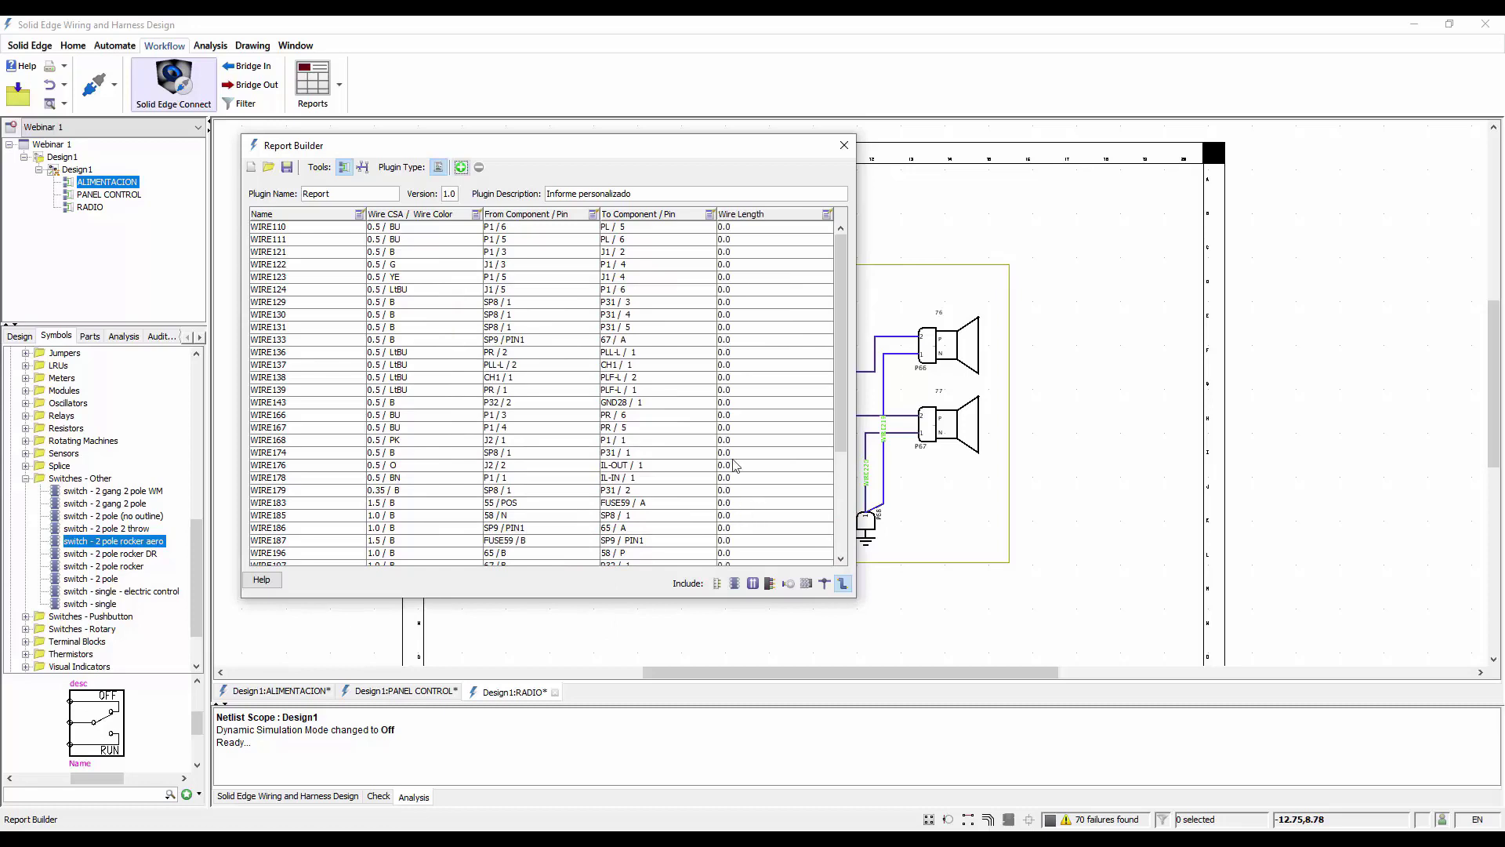
# Format the Wire Length column of the custom report as a number with 2 digits after the decimal place
pyautogui.click(827, 215)
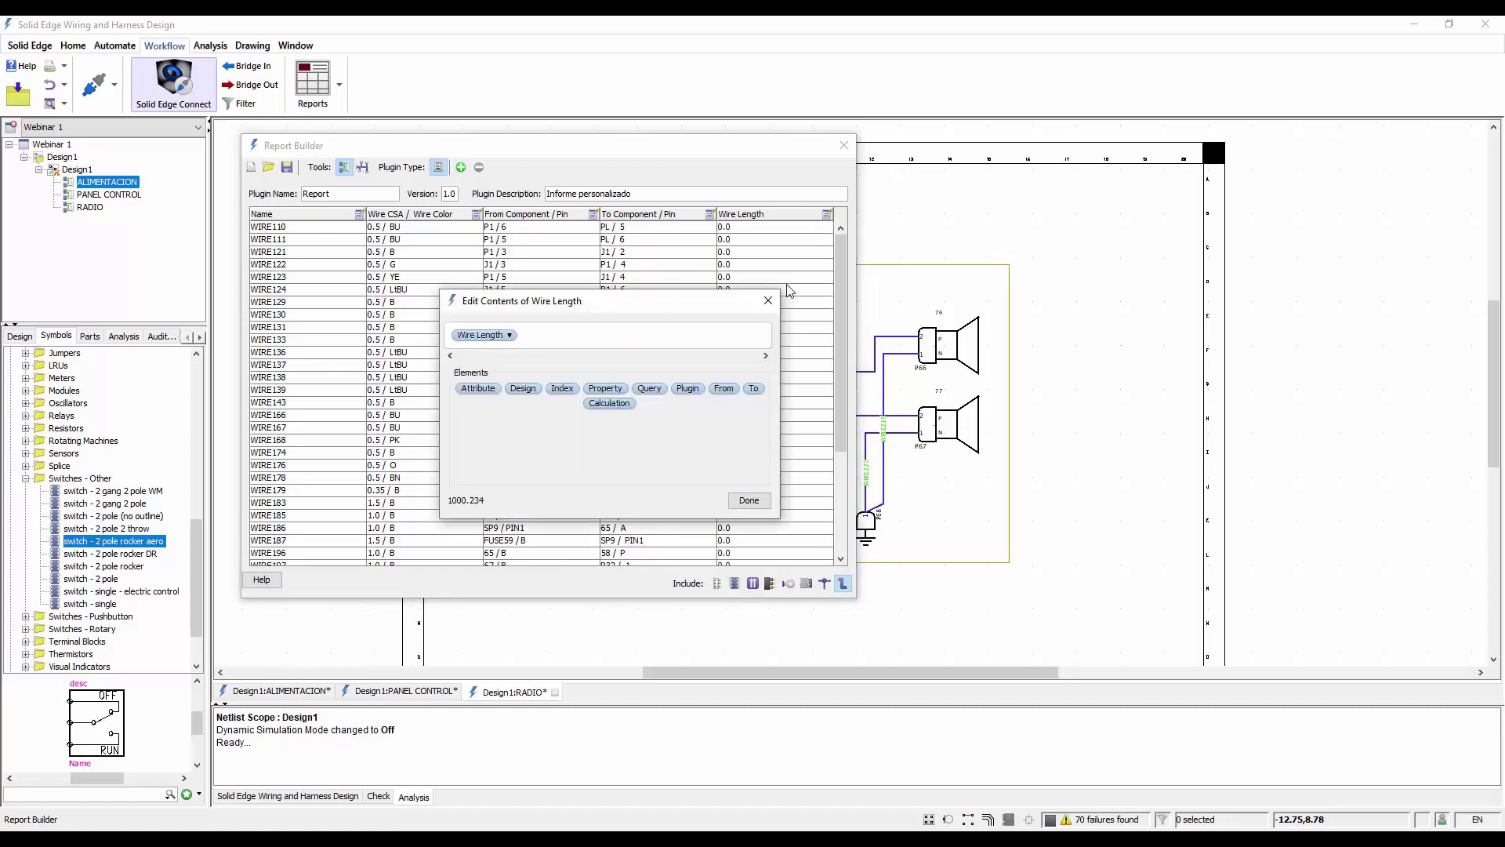
pyautogui.click(508, 334)
pyautogui.moveTo(561, 627)
pyautogui.click(685, 700)
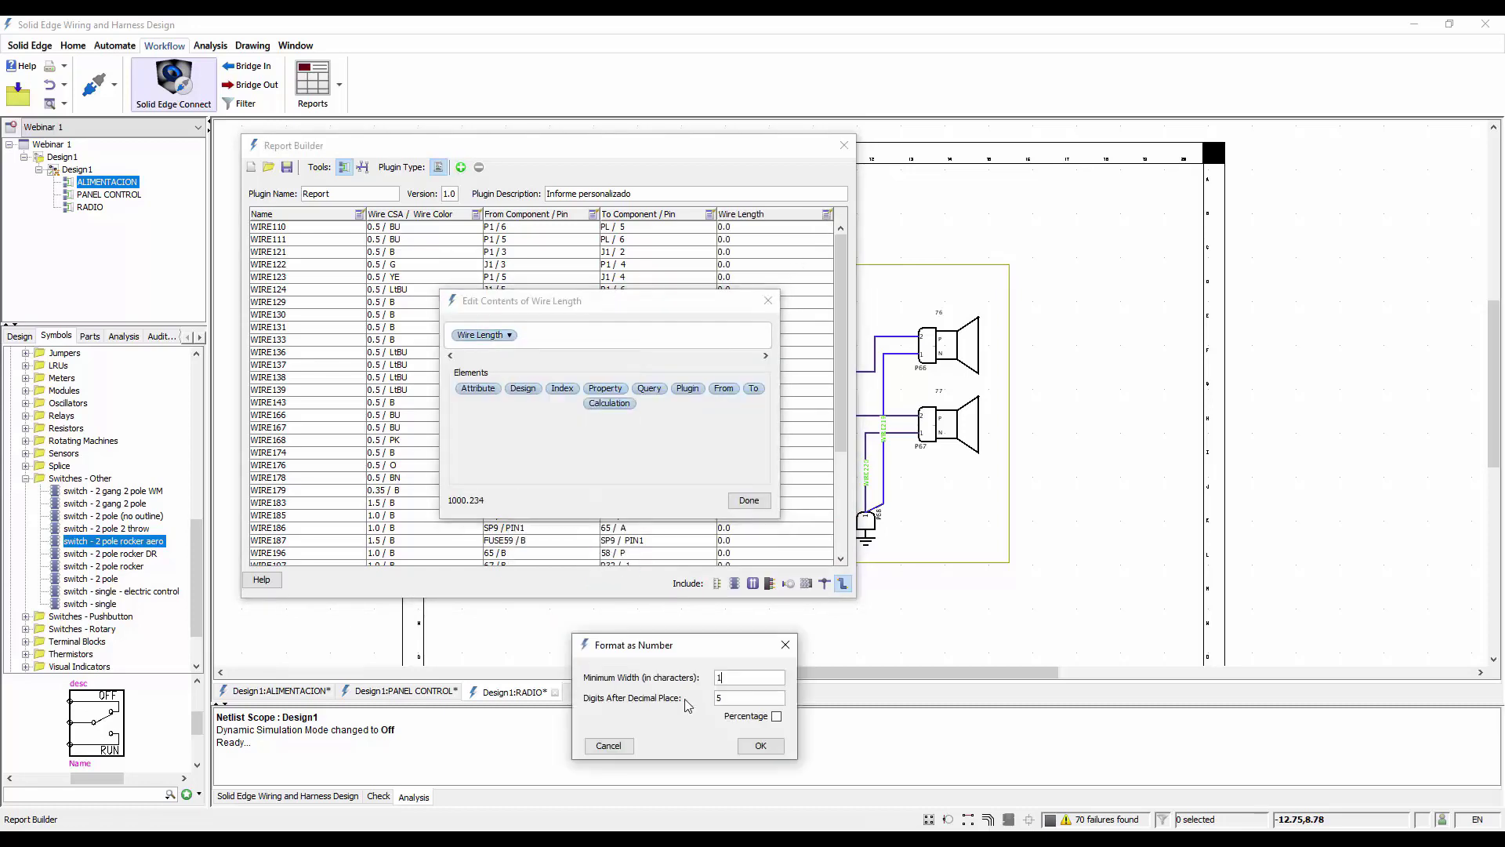
pyautogui.write('2')
pyautogui.click(760, 746)
pyautogui.click(748, 500)
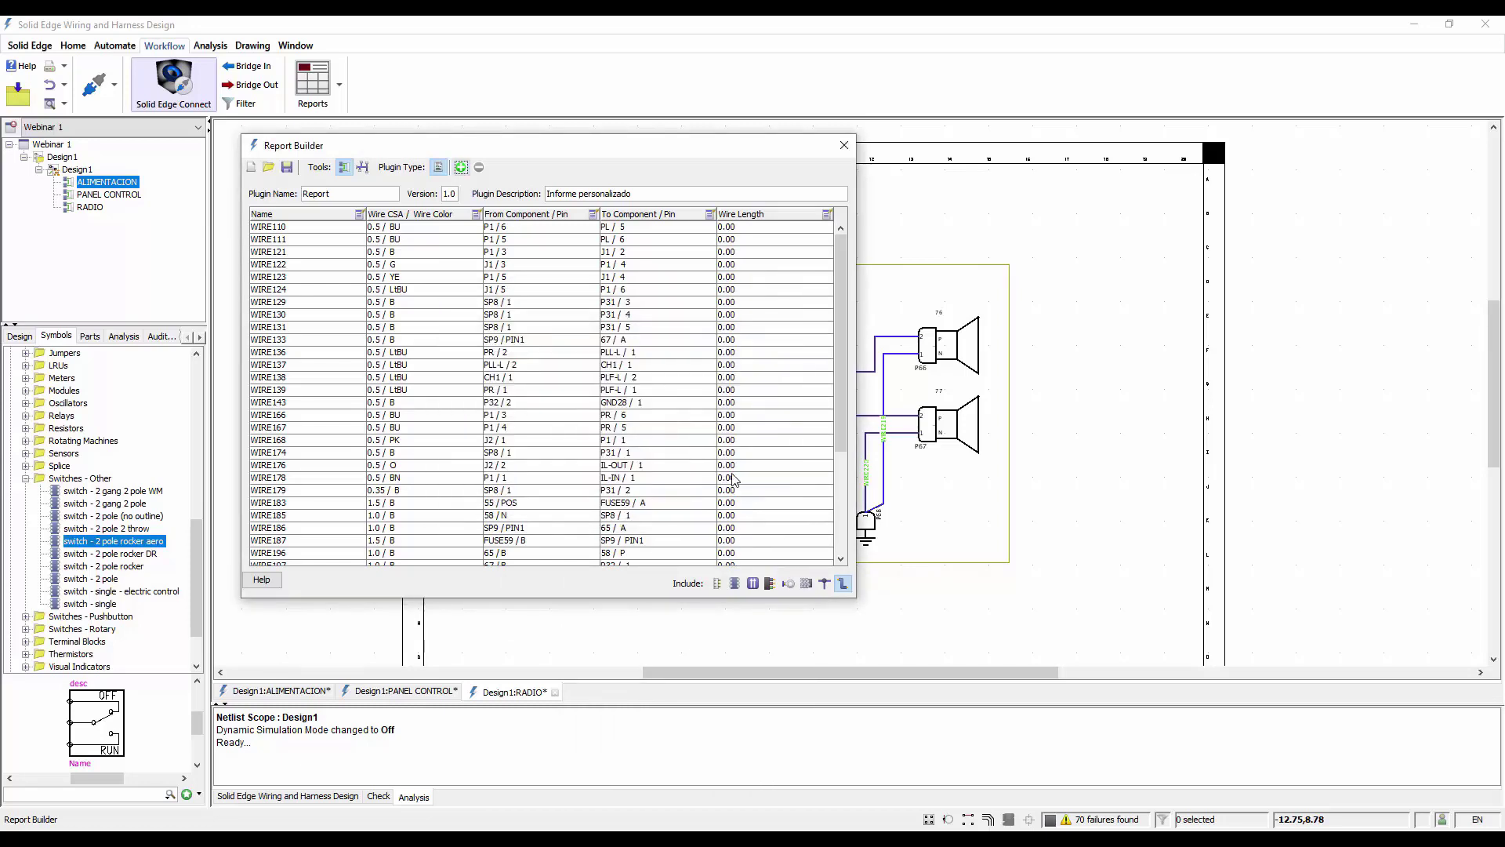
# Save the custom report plugin Report and close the Report Builder
pyautogui.click(287, 167)
pyautogui.moveTo(338, 192); pyautogui.dragTo(284, 201)
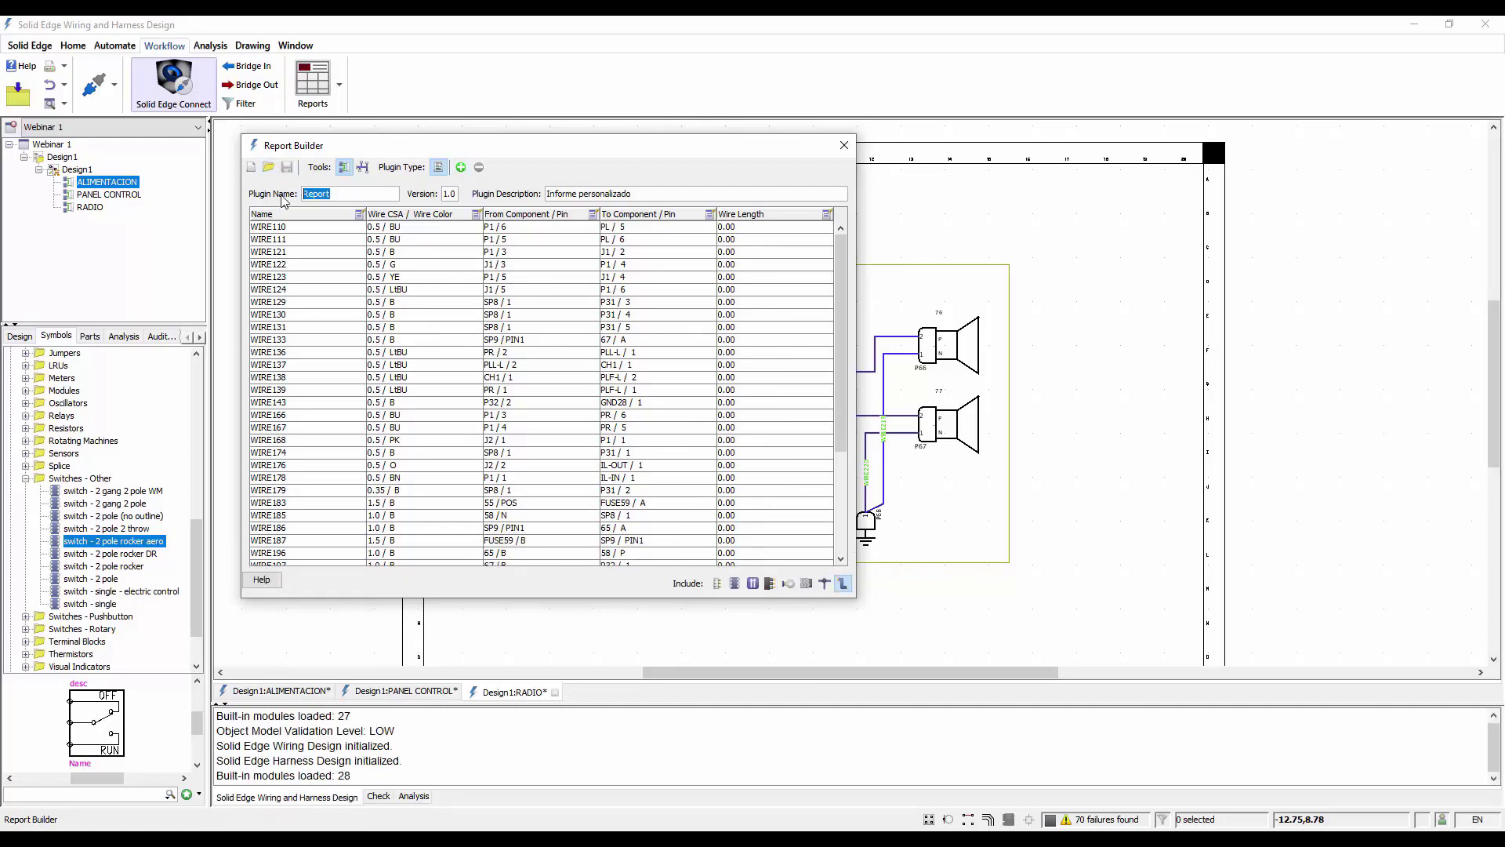
pyautogui.click(844, 145)
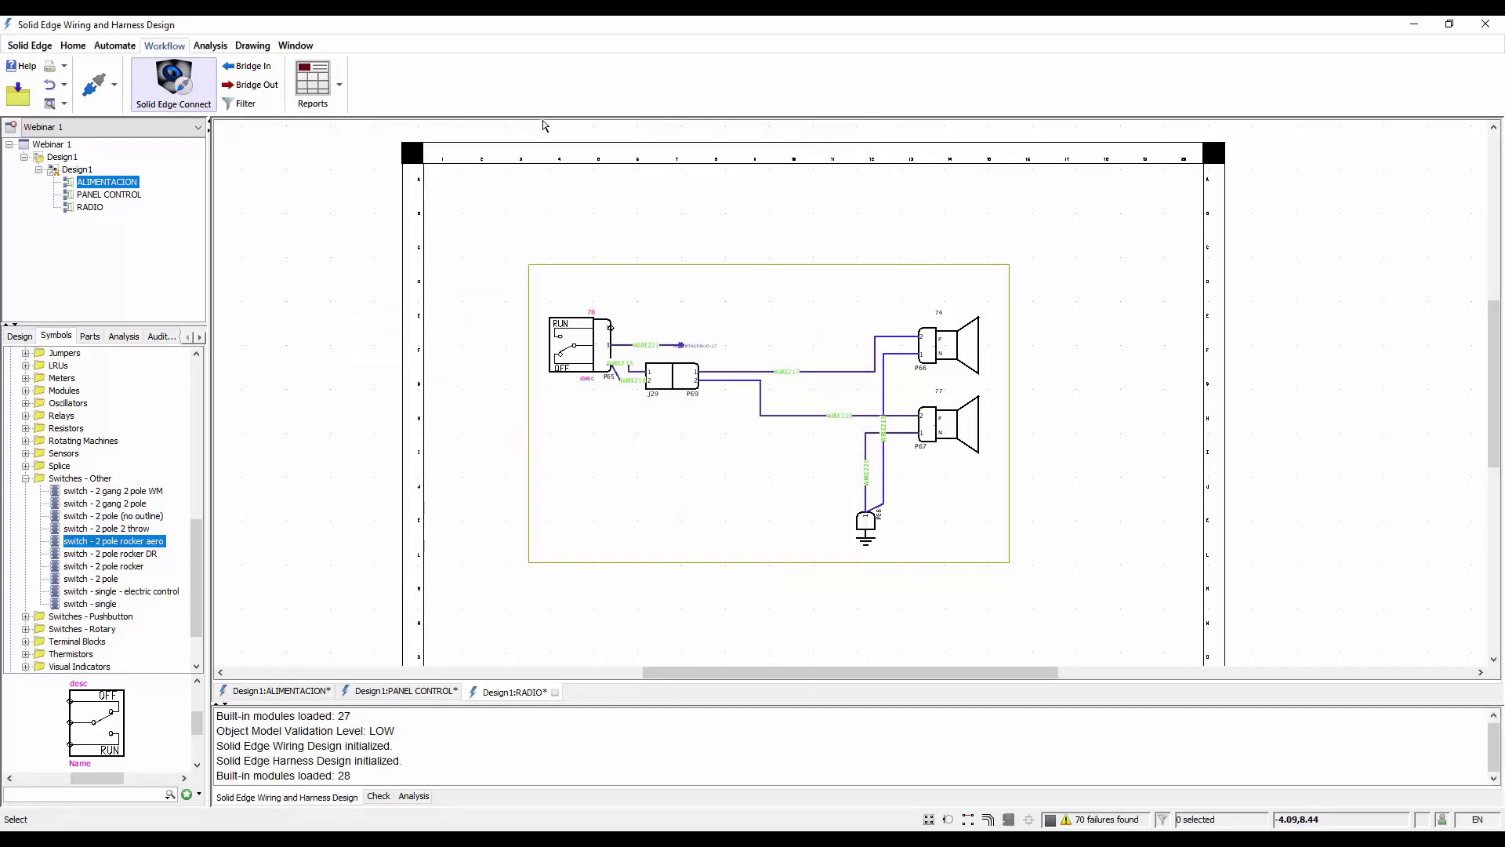
# Generate the custom Report for Design1, look through its full wire list, and close it
pyautogui.click(340, 84)
pyautogui.click(326, 125)
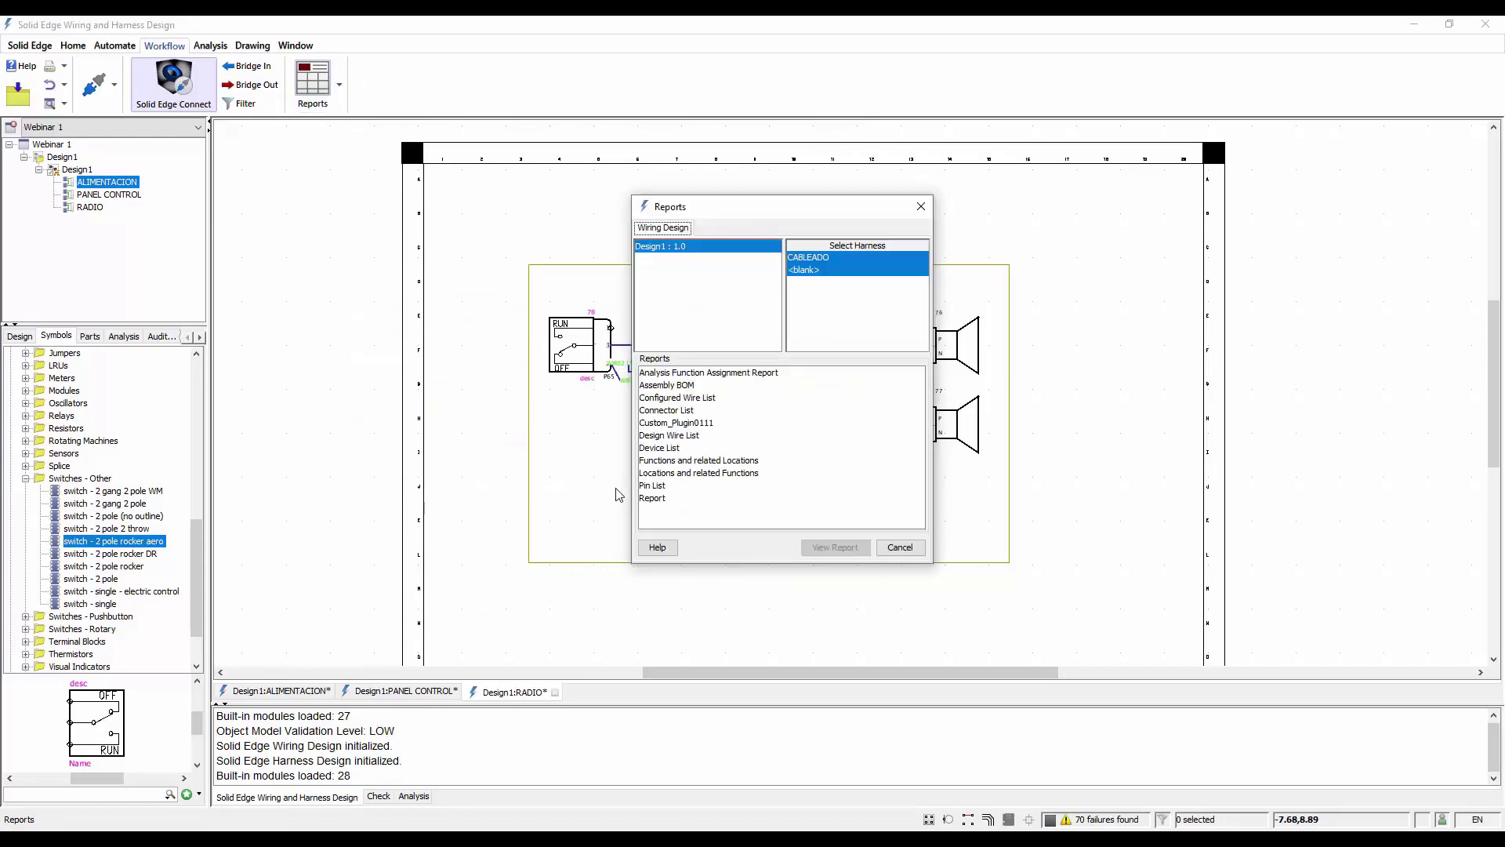
pyautogui.click(657, 499)
pyautogui.click(850, 549)
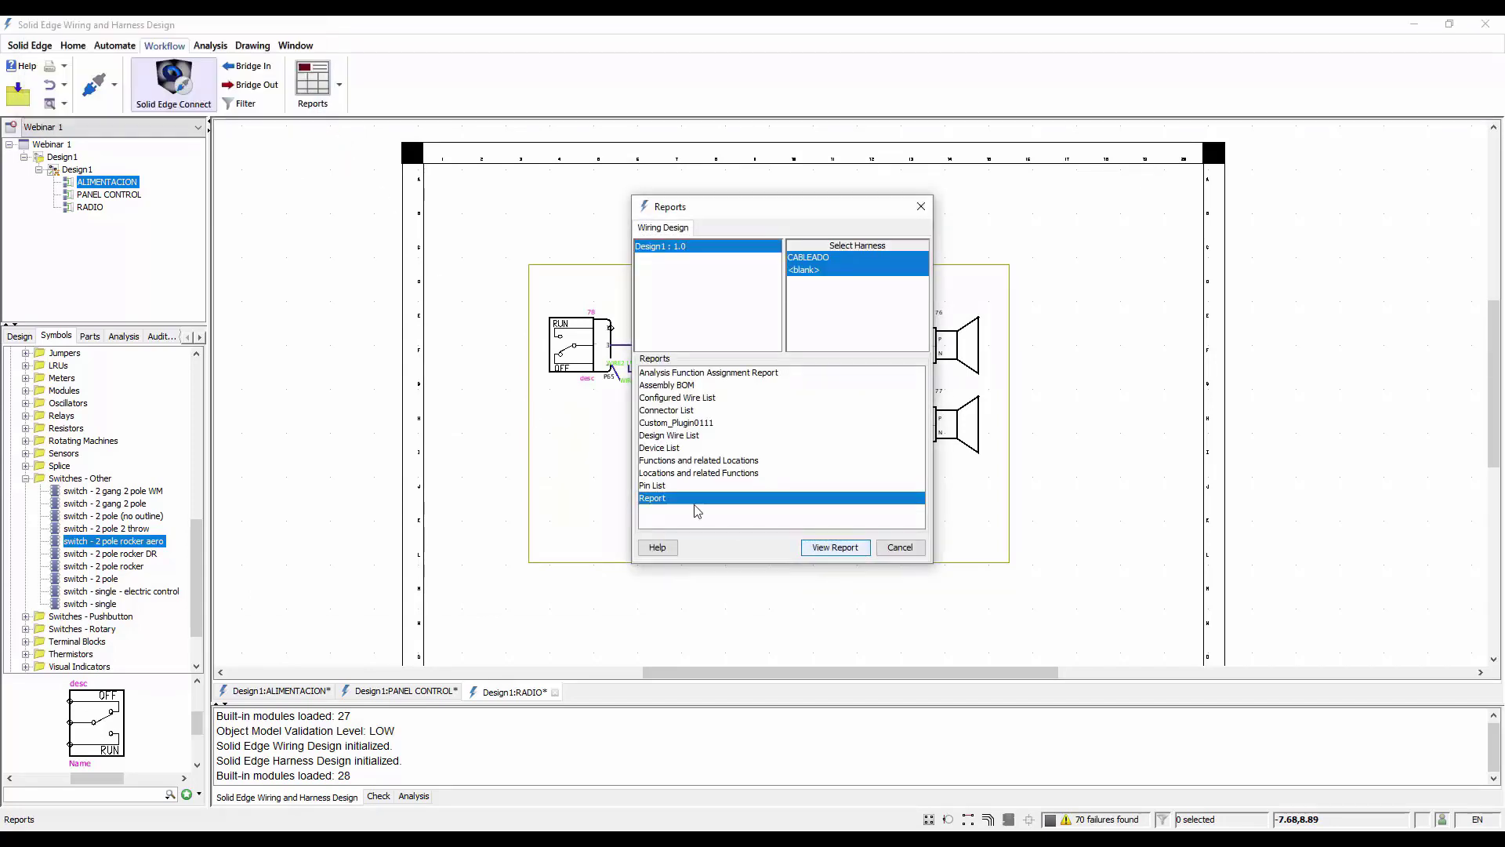
pyautogui.moveTo(712, 254); pyautogui.dragTo(1311, 347)
pyautogui.scroll(-5, 1082, 335)
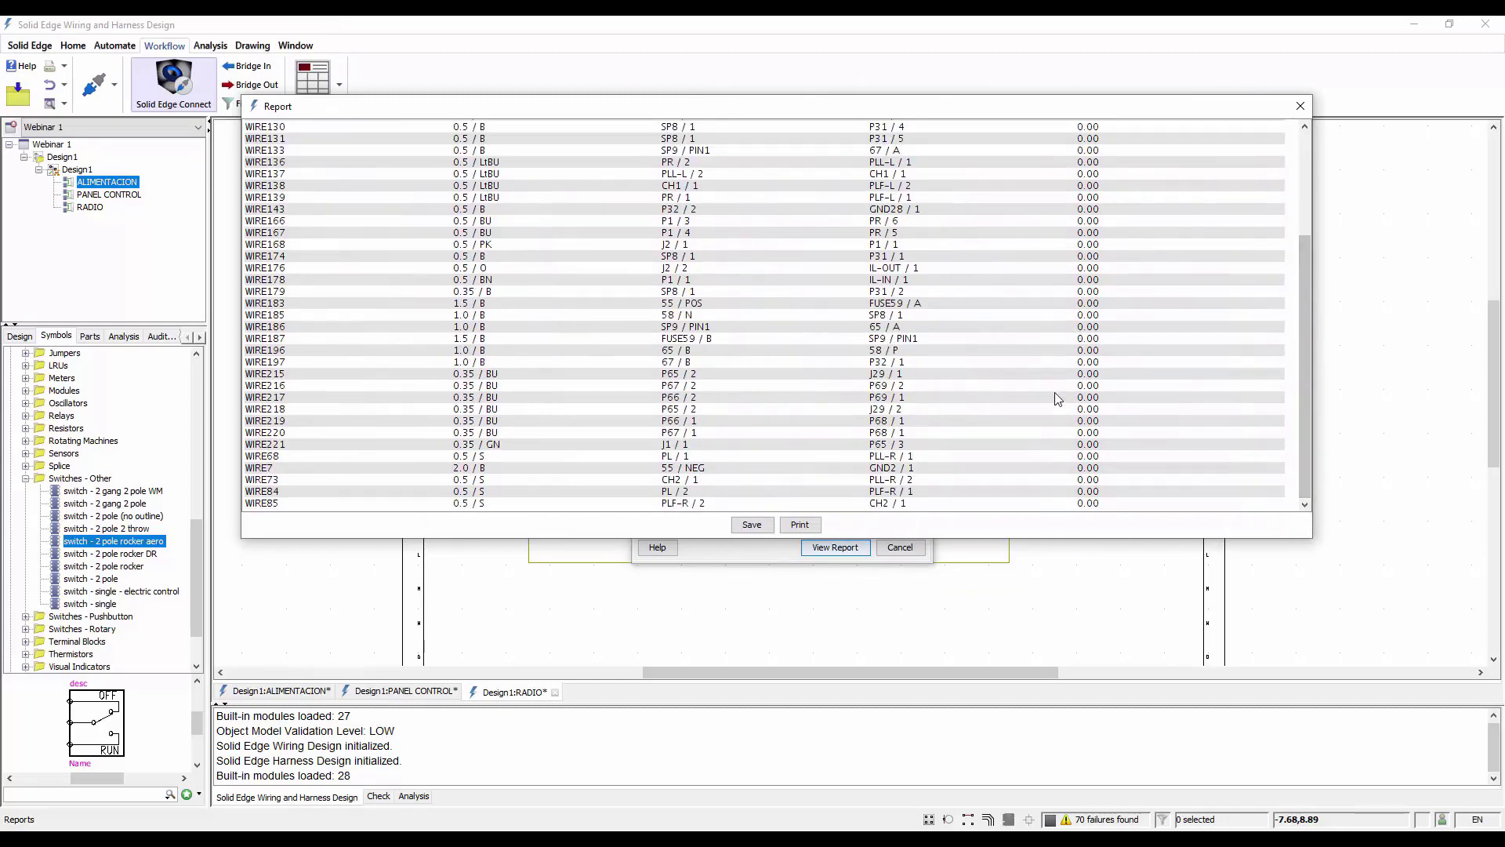
pyautogui.scroll(5, 1060, 412)
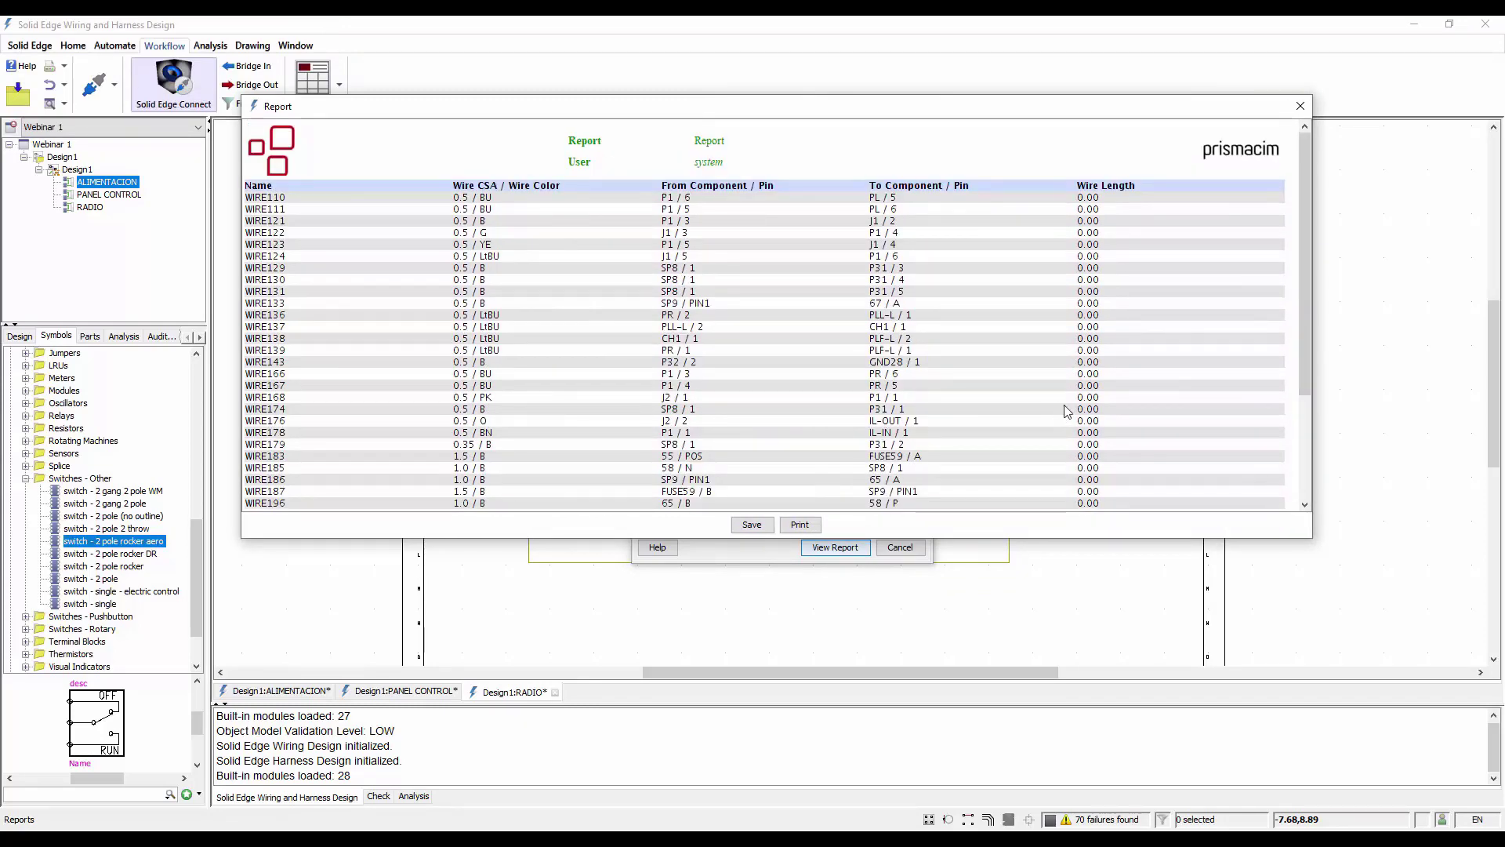
pyautogui.click(1299, 105)
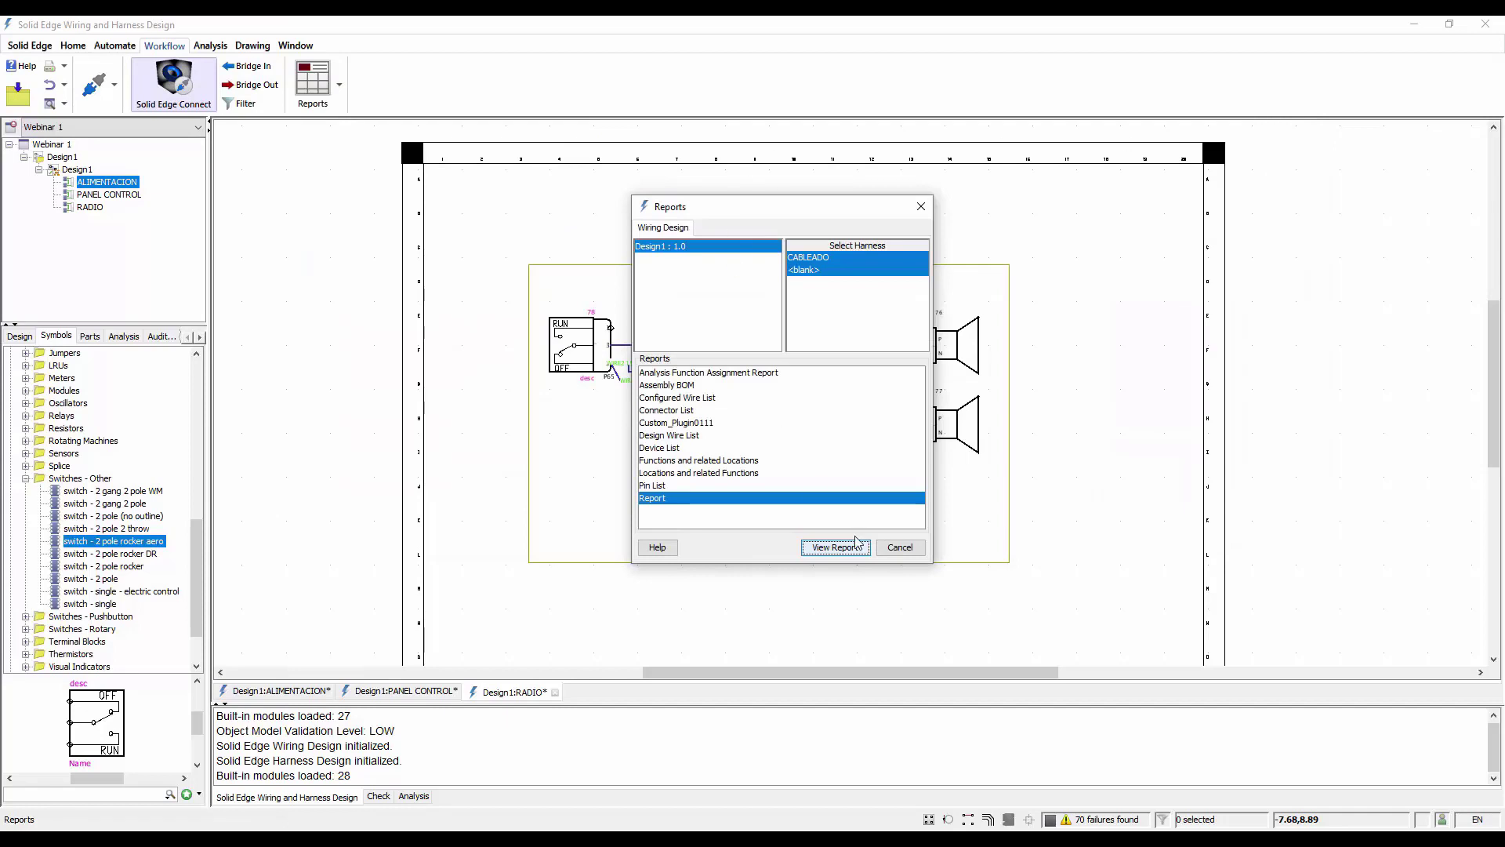
pyautogui.click(900, 547)
# Reopen the saved Report.jar plugin in the Report Builder
pyautogui.click(339, 85)
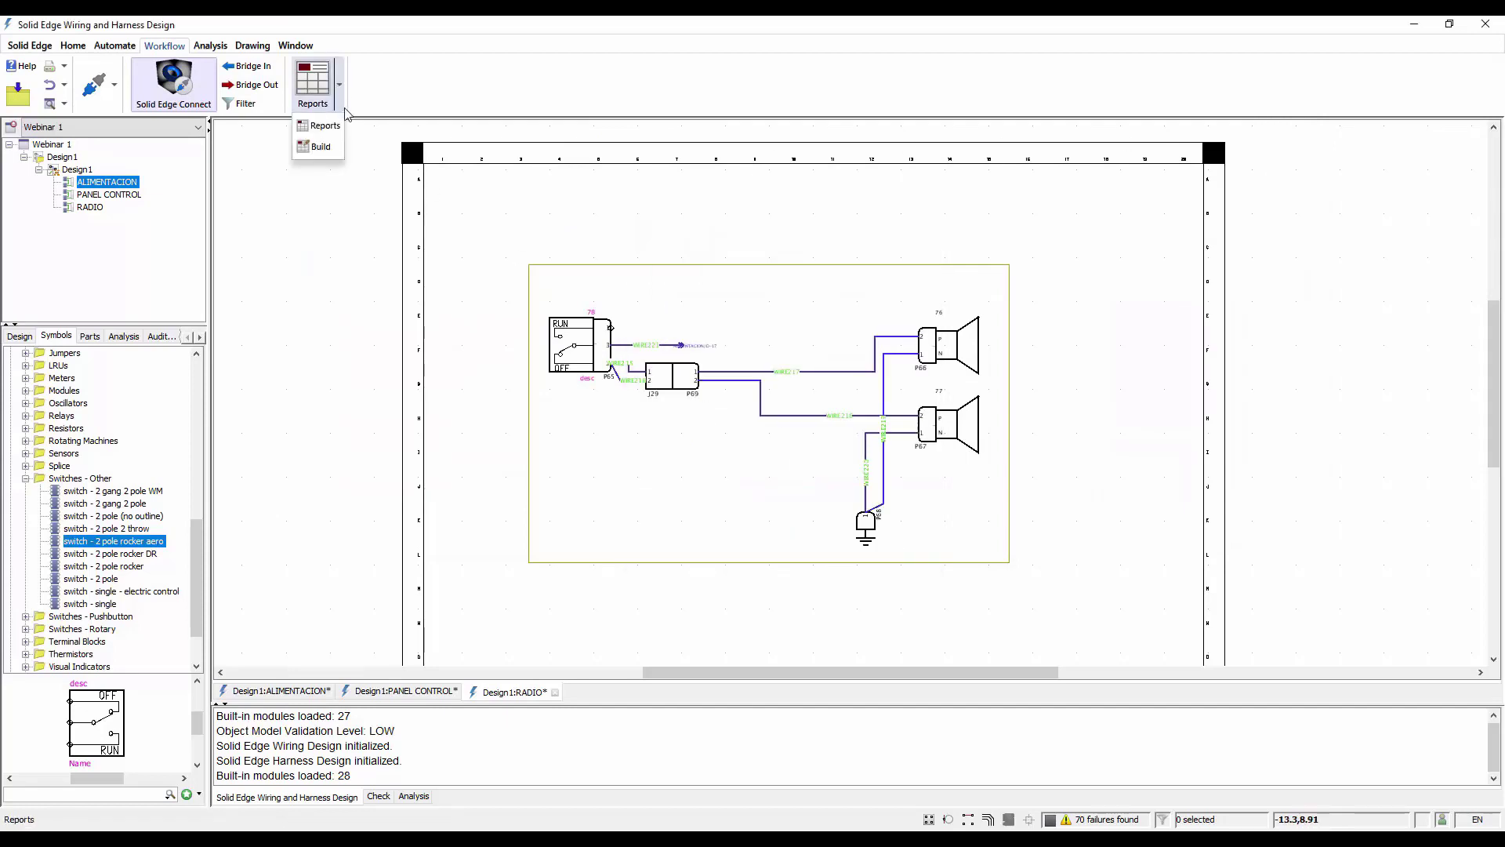
pyautogui.click(317, 148)
pyautogui.click(268, 167)
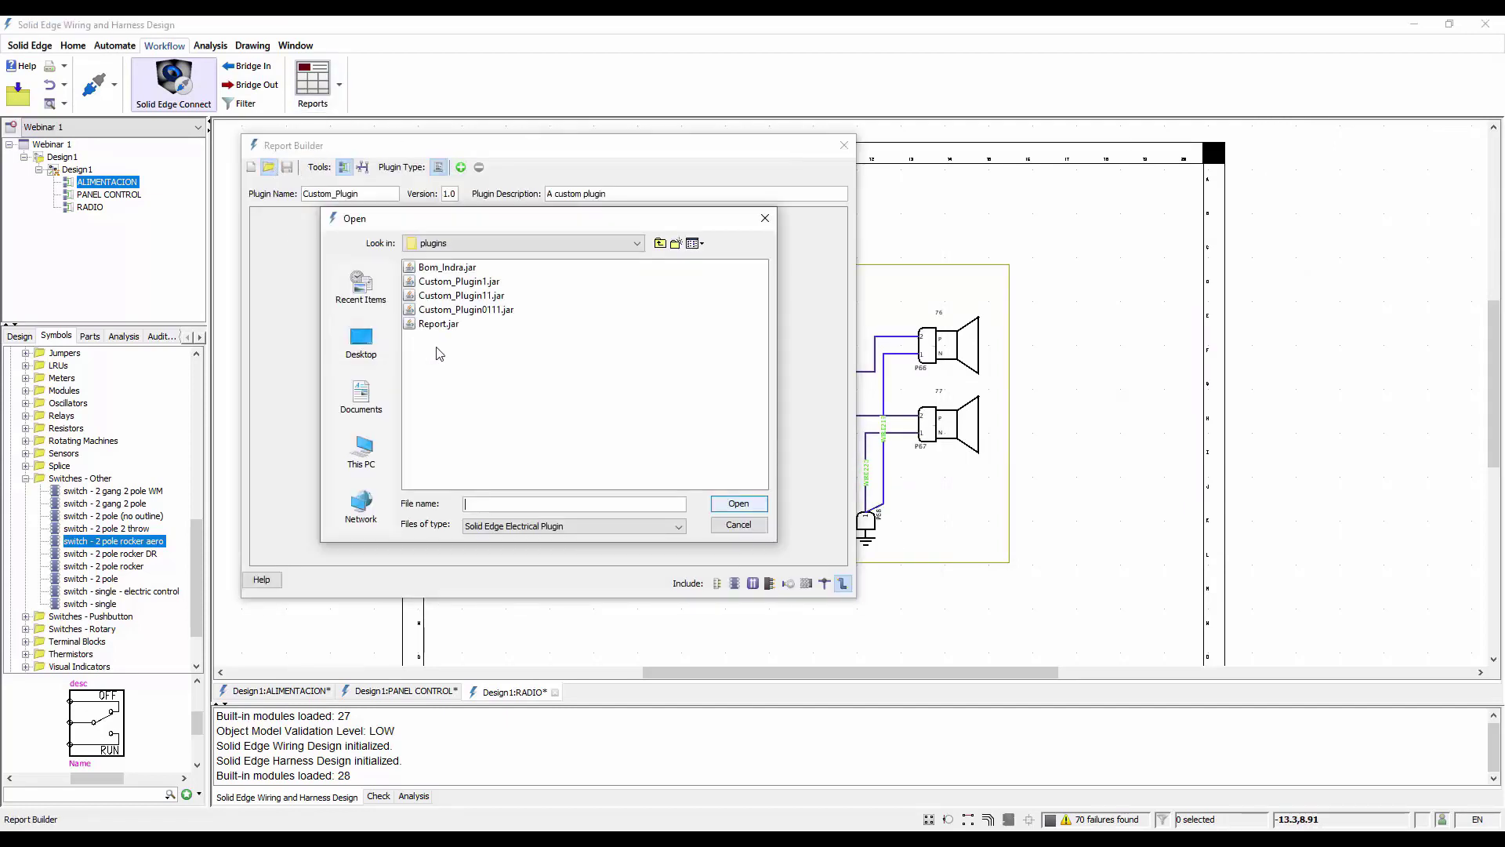
pyautogui.click(438, 324)
pyautogui.click(729, 522)
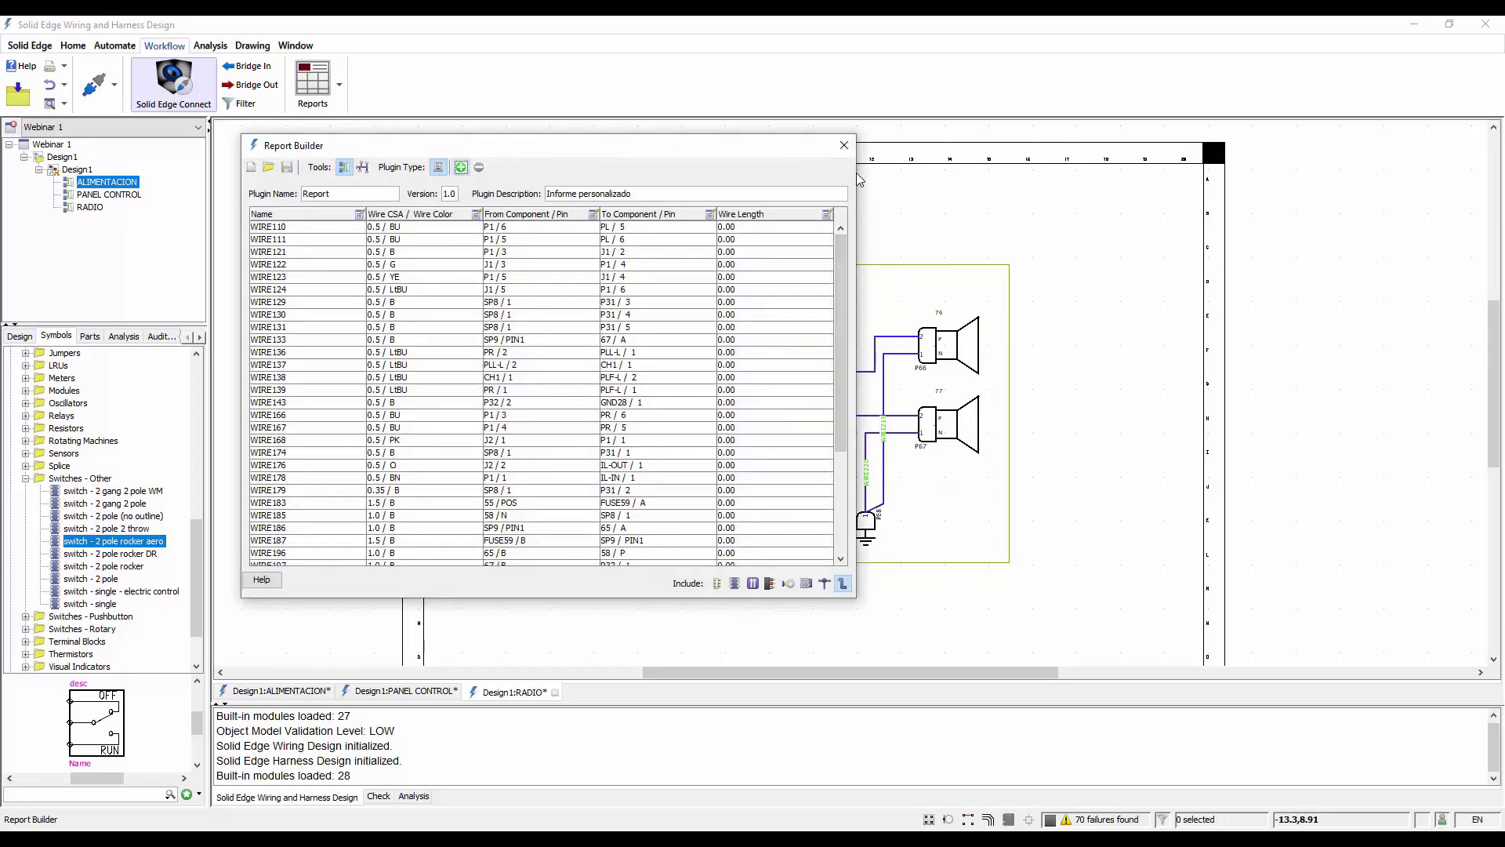
# Widen the Report Builder, try including connectors in the report, and close it without saving
pyautogui.moveTo(856, 179); pyautogui.dragTo(1204, 178)
pyautogui.click(1065, 584)
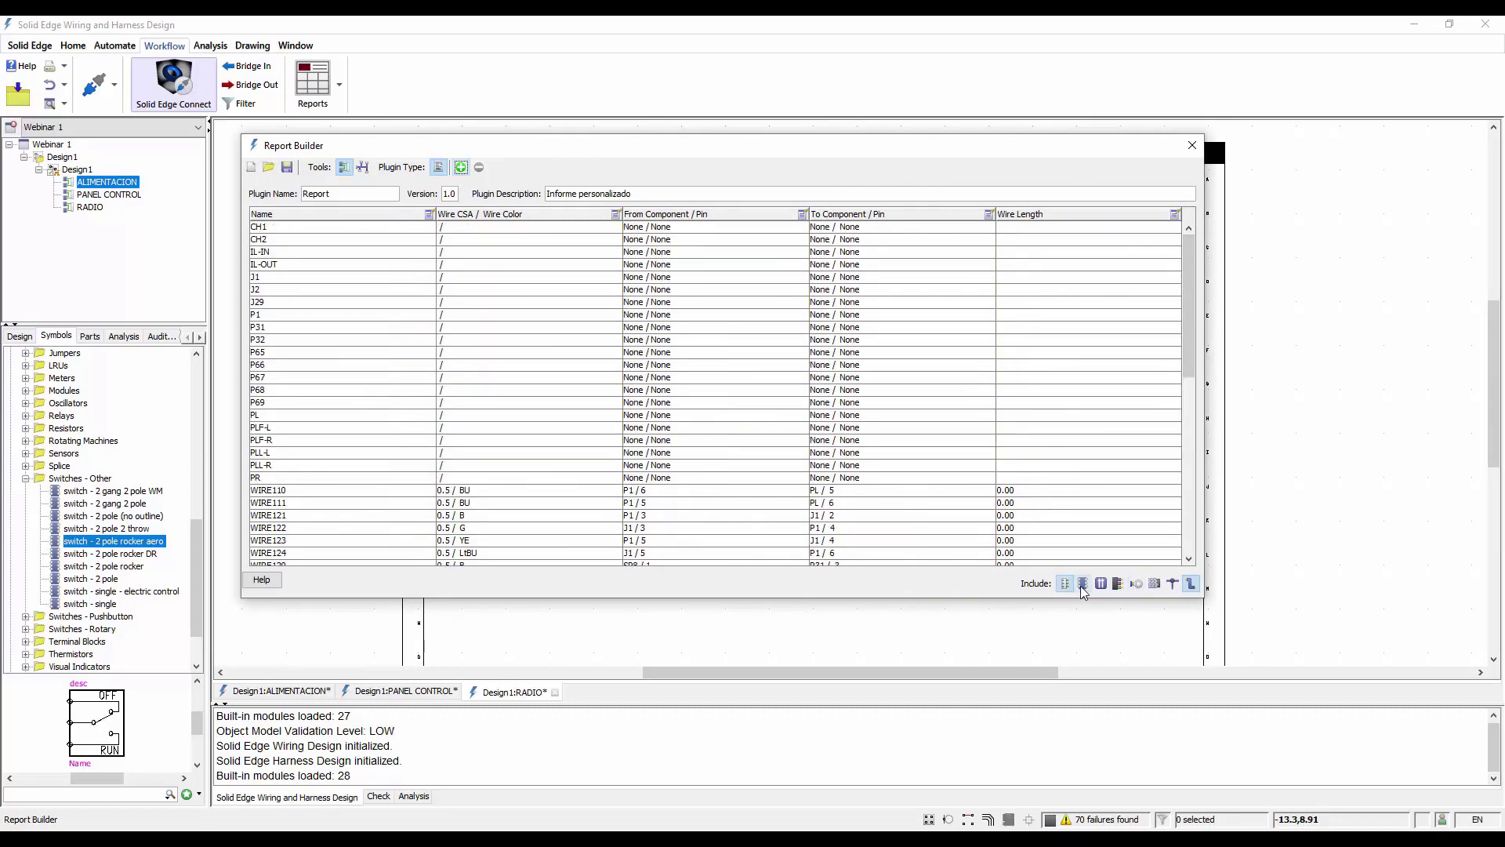
pyautogui.click(1082, 584)
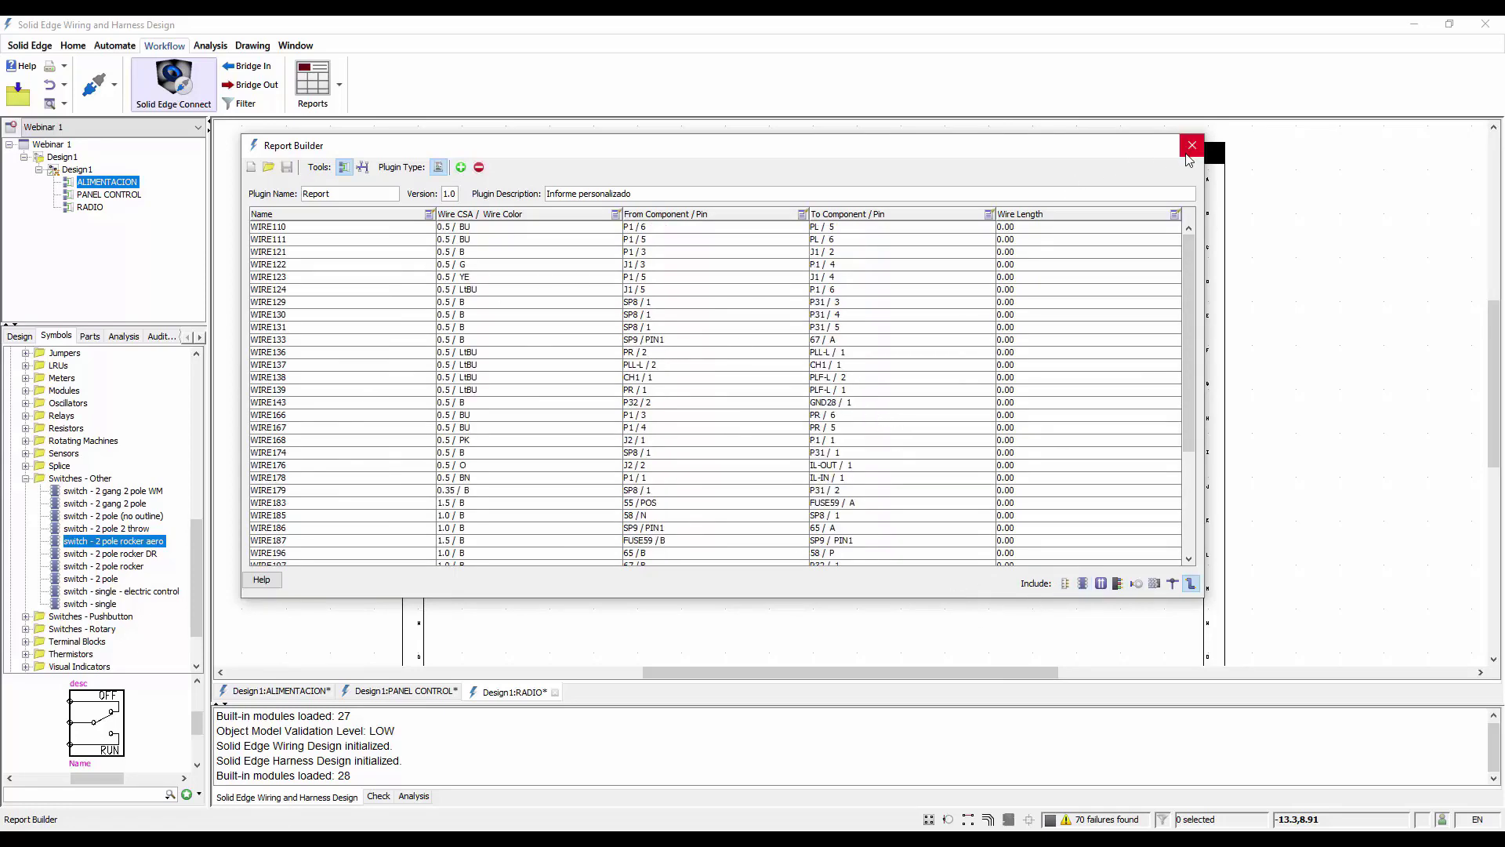
pyautogui.click(1191, 147)
# On the ALIMENTACION diagram, set the Wire Length attribute of conductor WIRE176 to 300
pyautogui.scroll(-1, 860, 210)
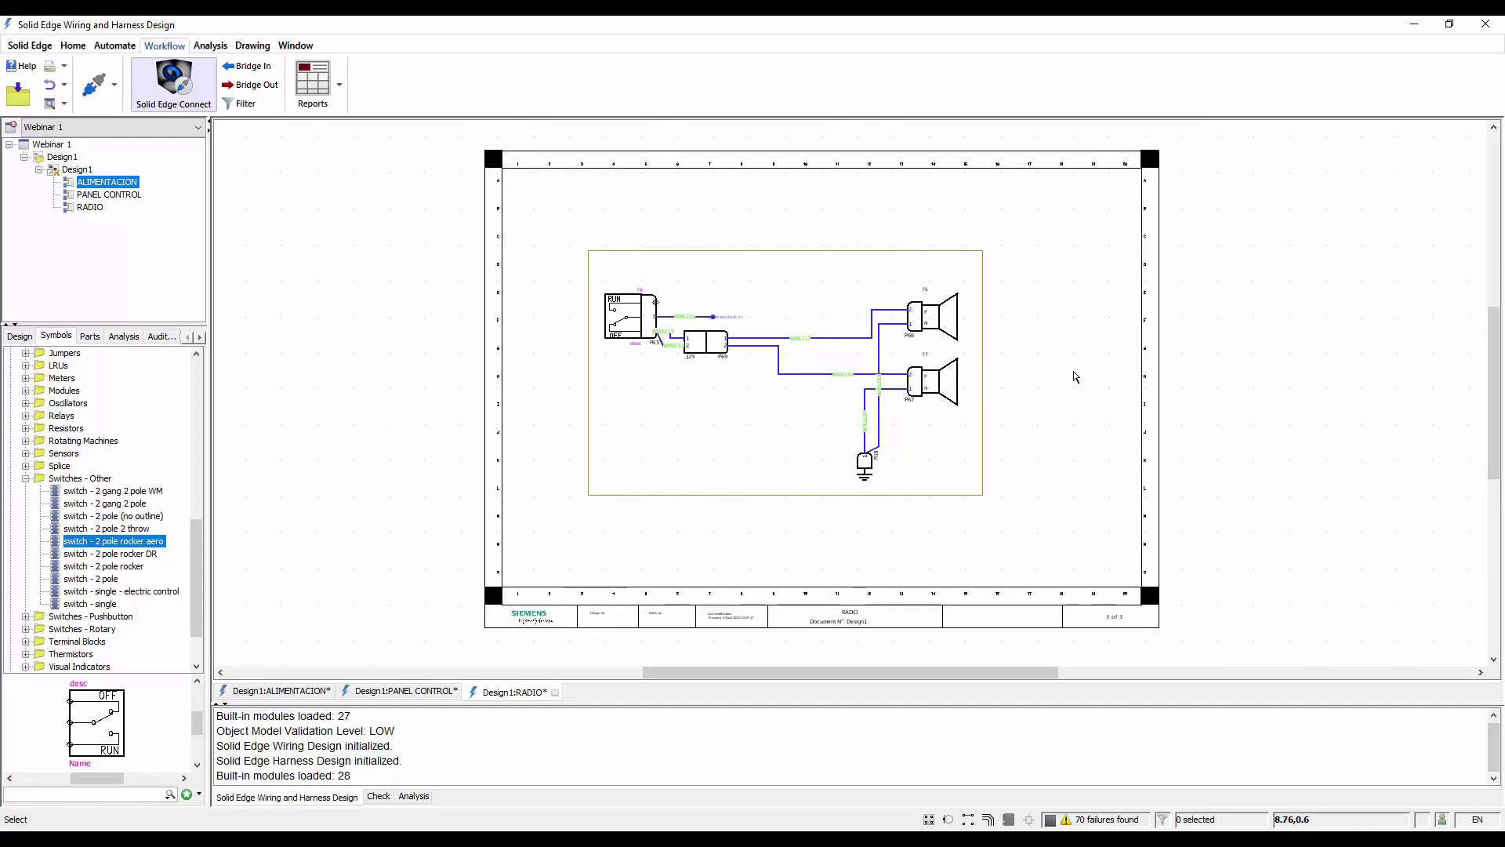
pyautogui.scroll(4, 986, 533)
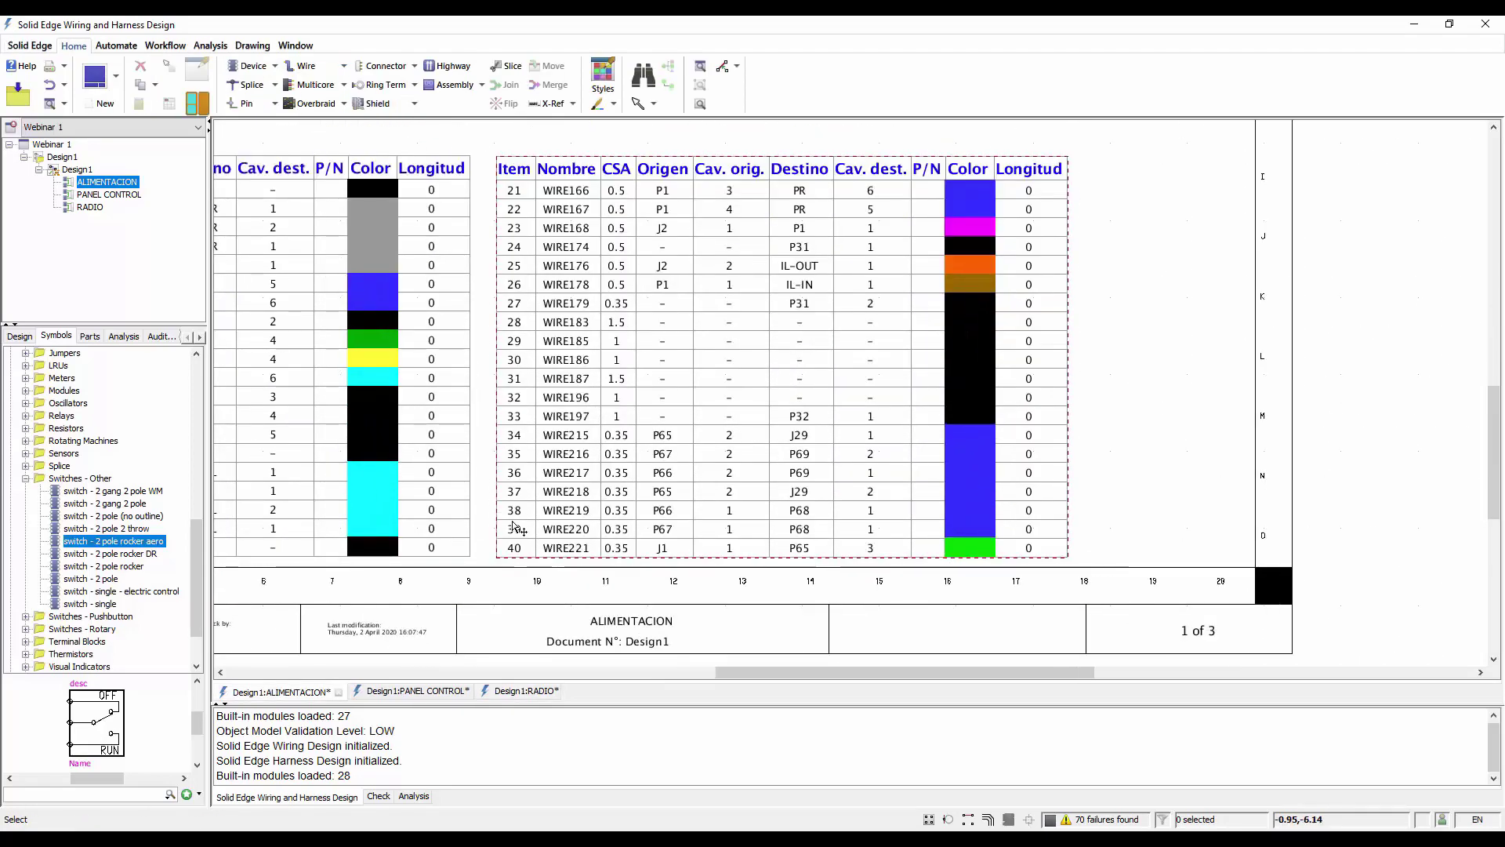
pyautogui.scroll(-3, 735, 370)
pyautogui.scroll(3, 735, 370)
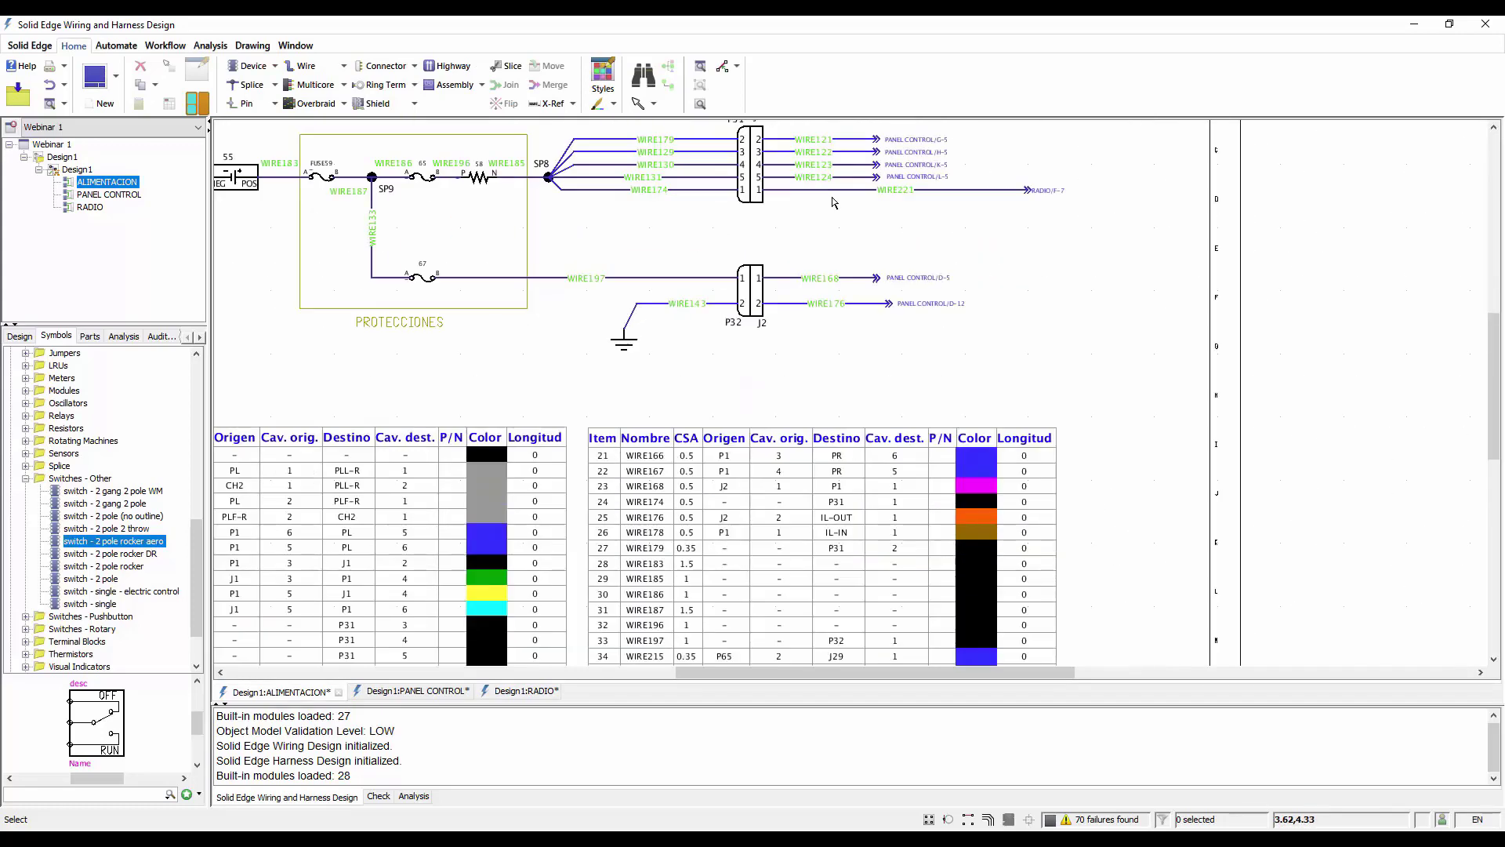
pyautogui.doubleClick(868, 310)
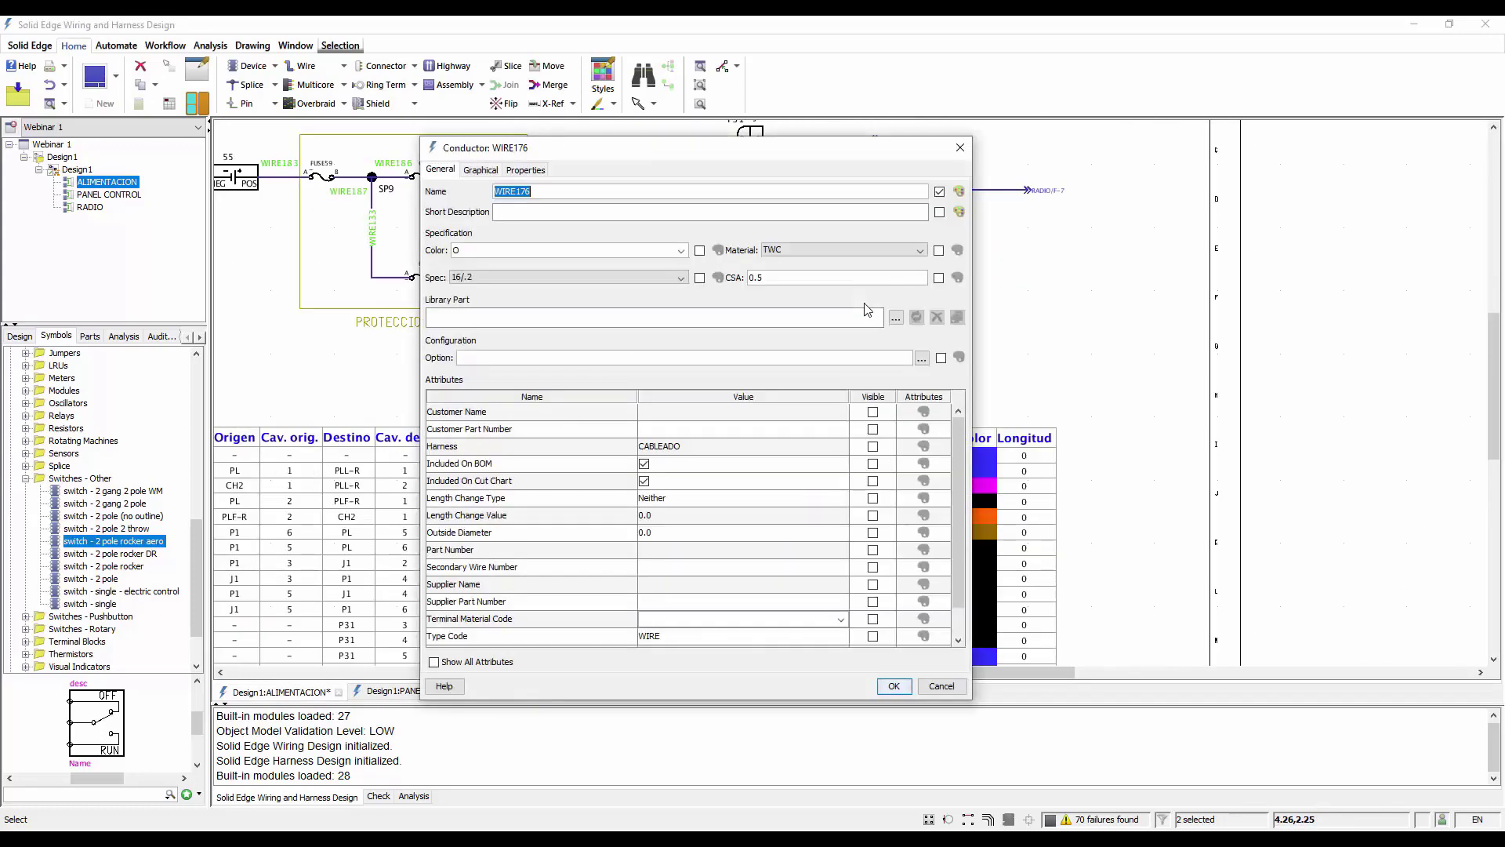
pyautogui.scroll(-2, 679, 549)
pyautogui.click(676, 620)
pyautogui.press('Home')
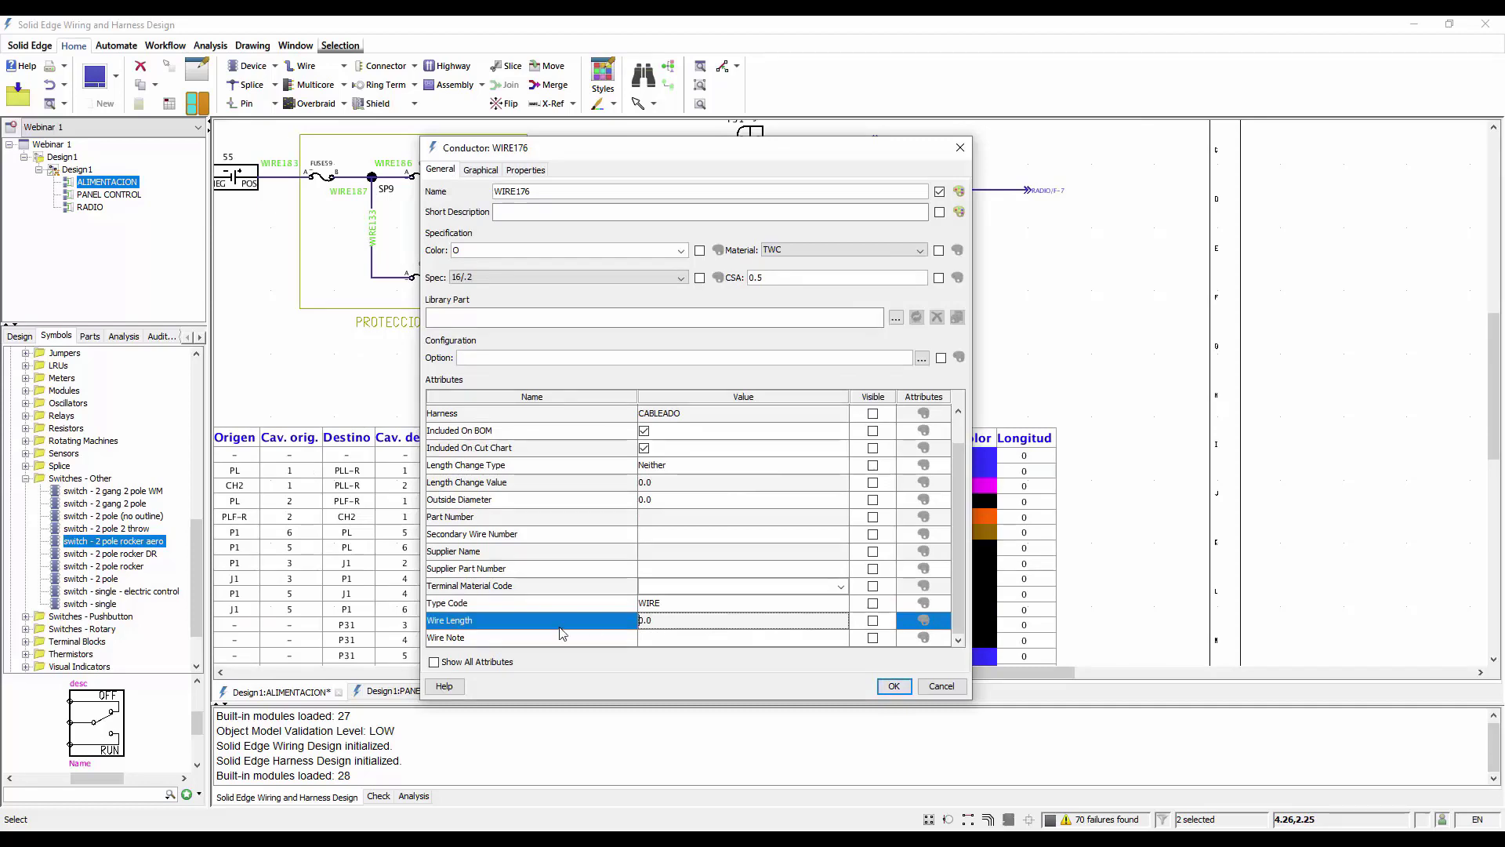
pyautogui.write('30')
pyautogui.click(559, 631)
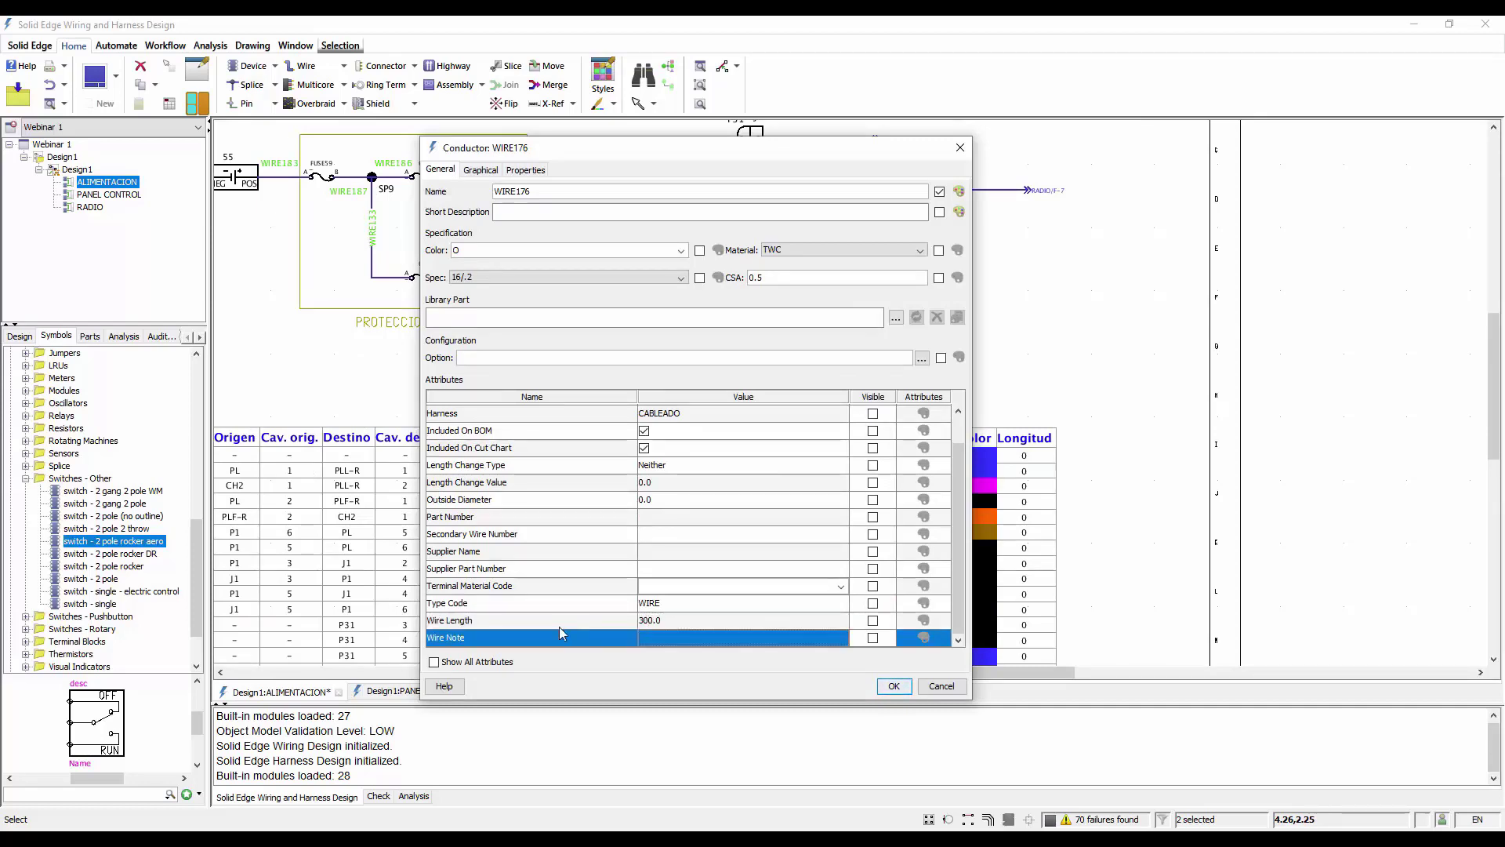
pyautogui.click(885, 689)
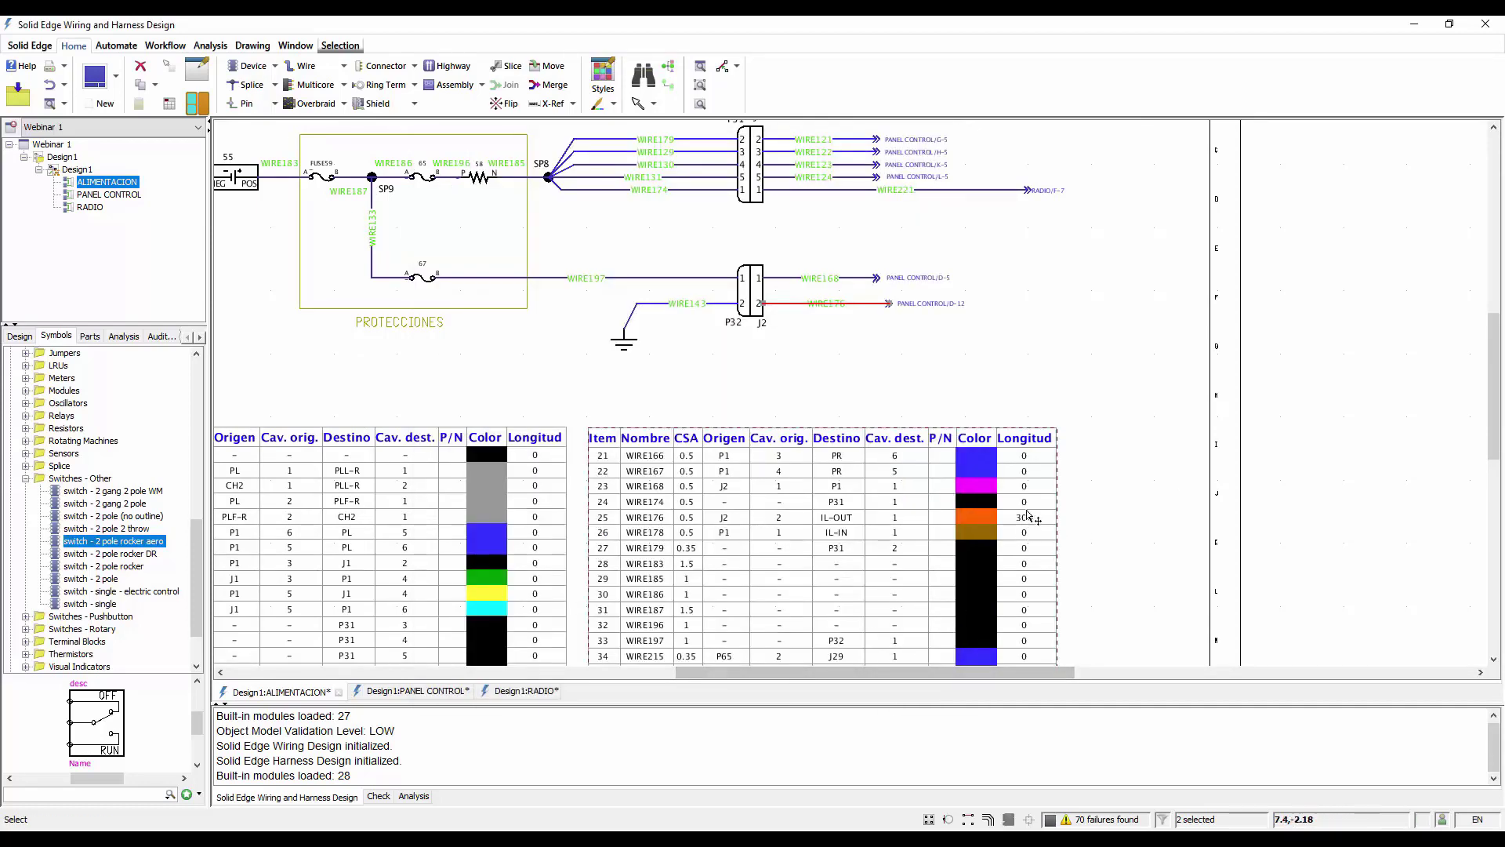
pyautogui.click(229, 131)
# Generate the custom Report again and widen it to check the Wire Length entry of WIRE176
pyautogui.click(164, 46)
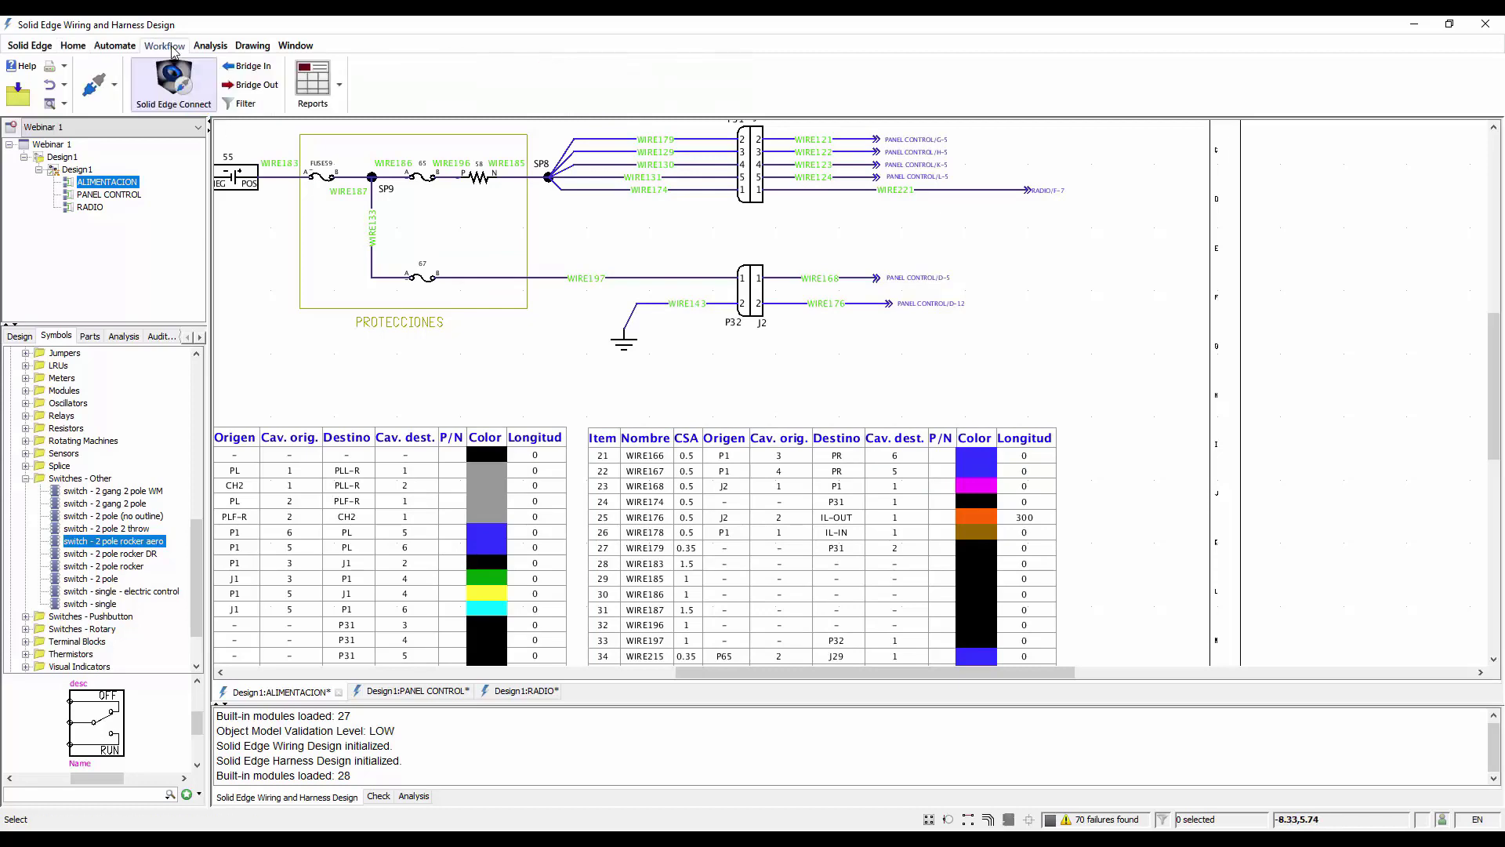
pyautogui.click(339, 84)
pyautogui.click(320, 126)
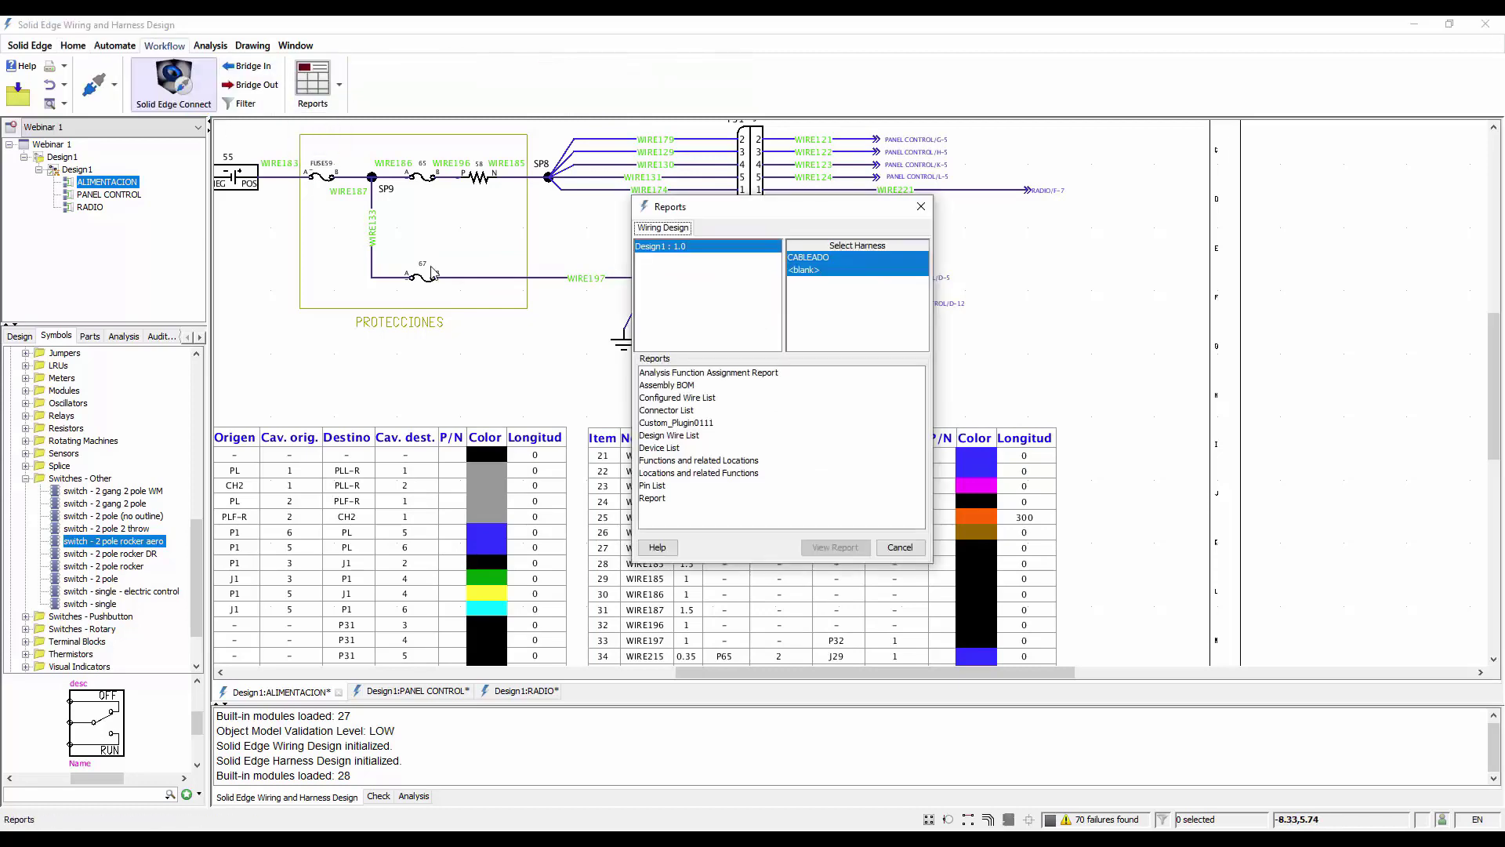
pyautogui.click(653, 498)
pyautogui.click(837, 548)
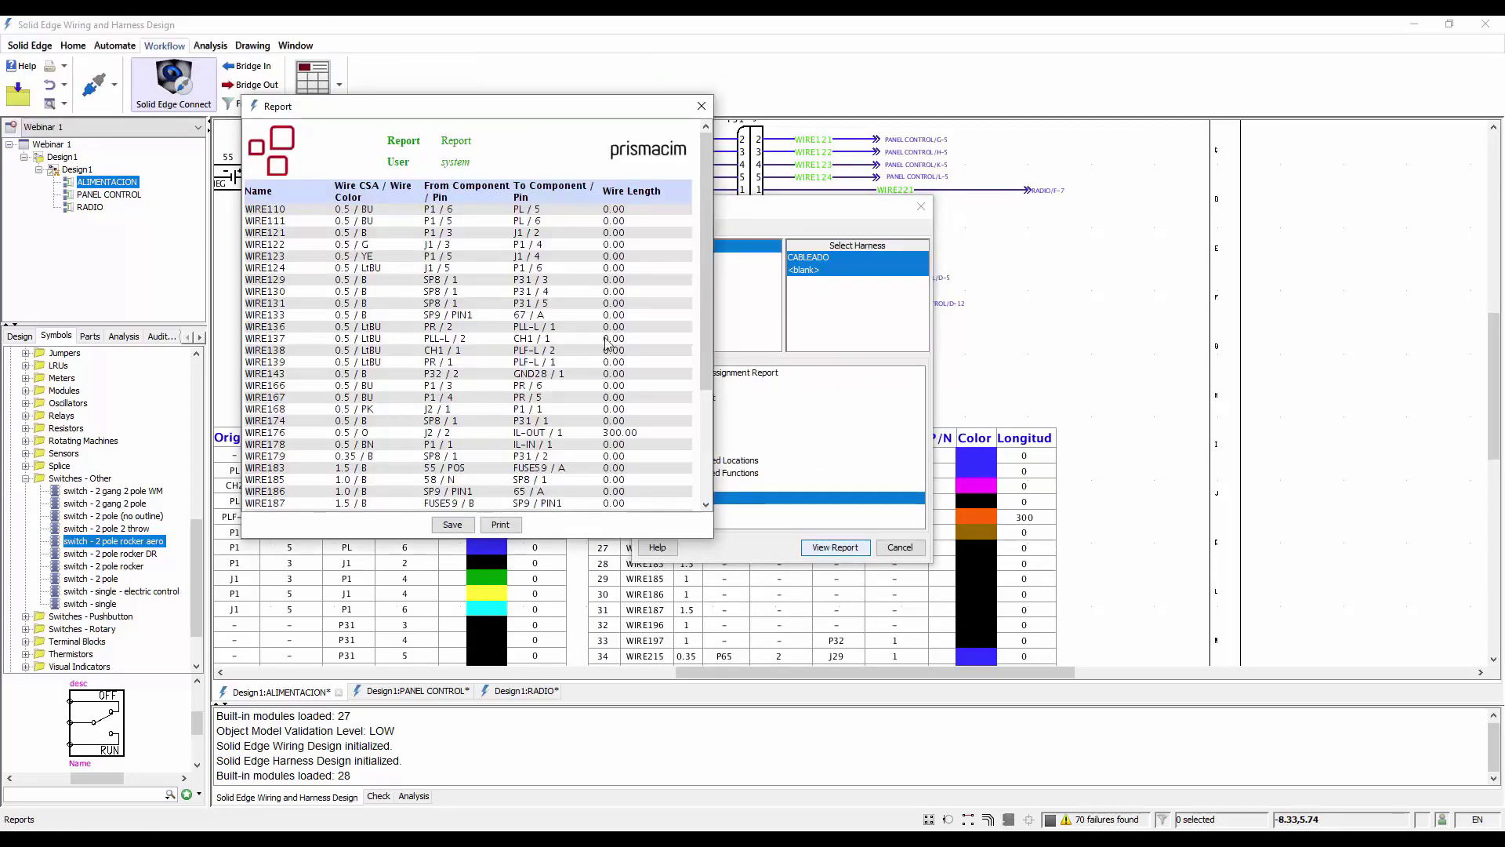
pyautogui.moveTo(713, 274); pyautogui.dragTo(1156, 274)
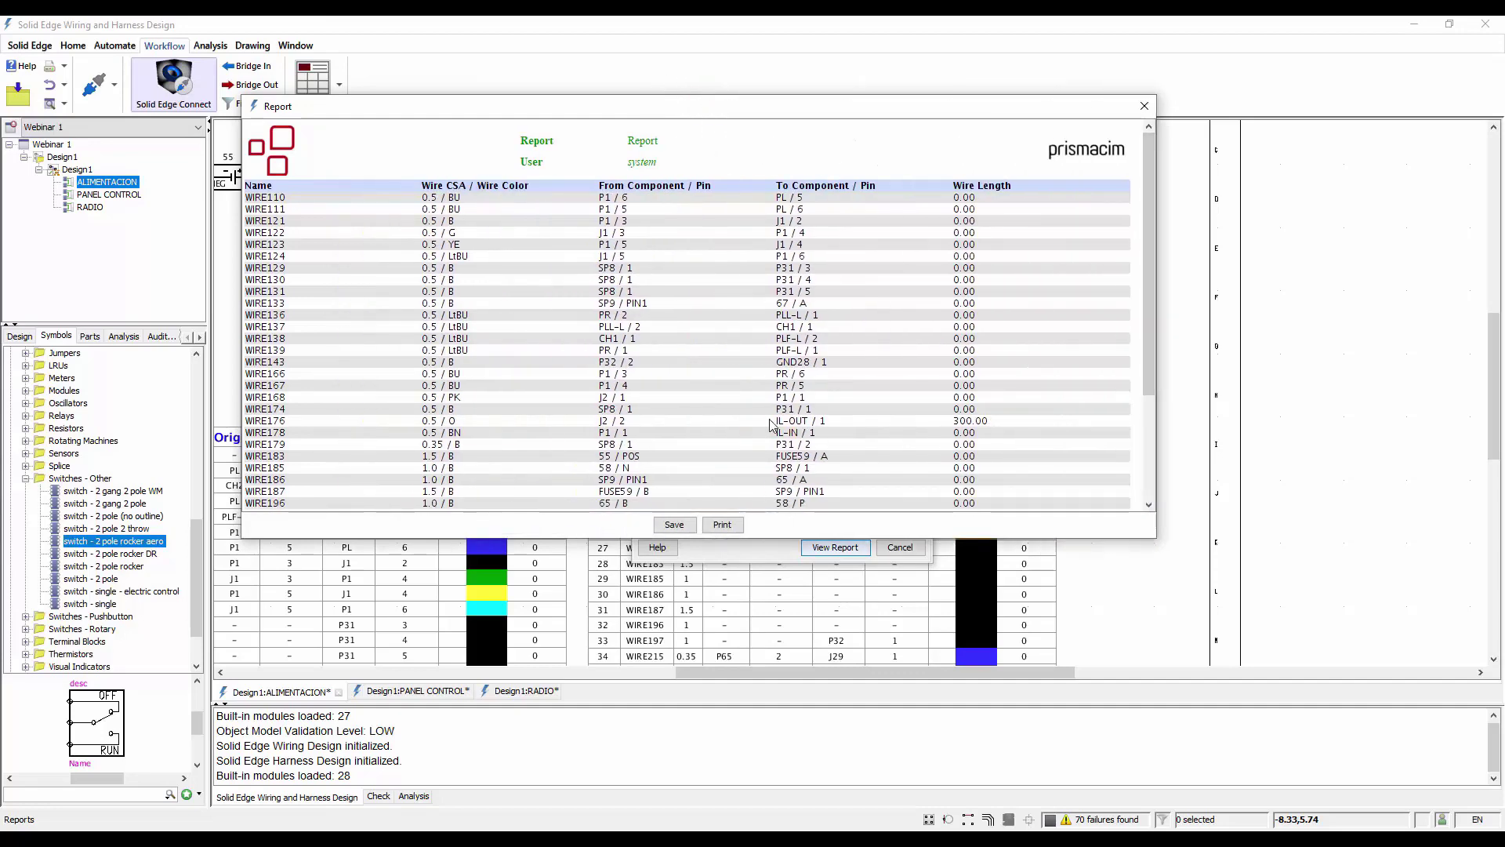